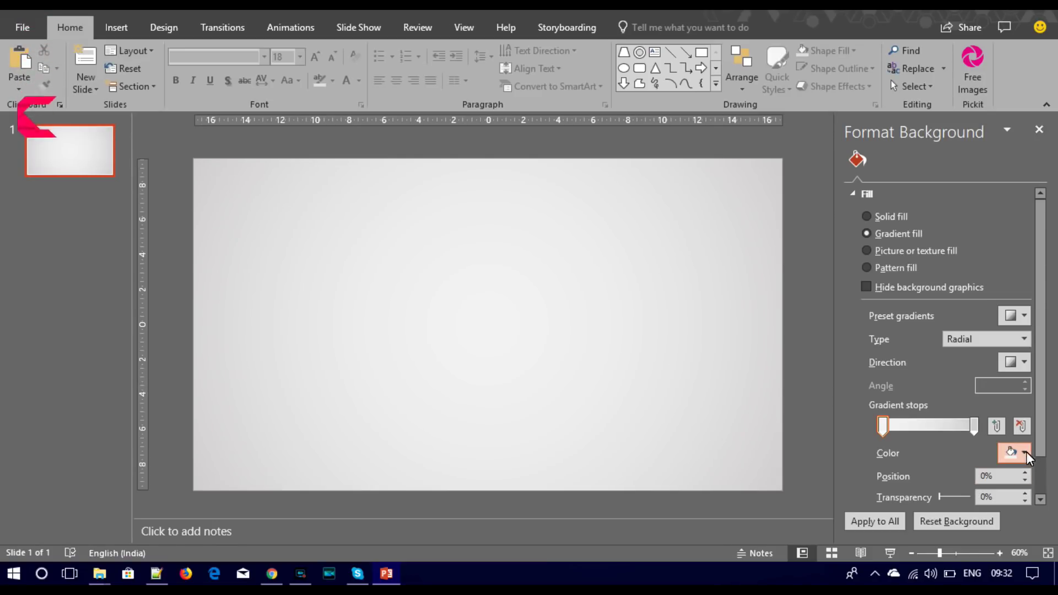
- Set the radial background's left gradient stop to White Darker 5% and the right stop to light blue-grey
click(1023, 453)
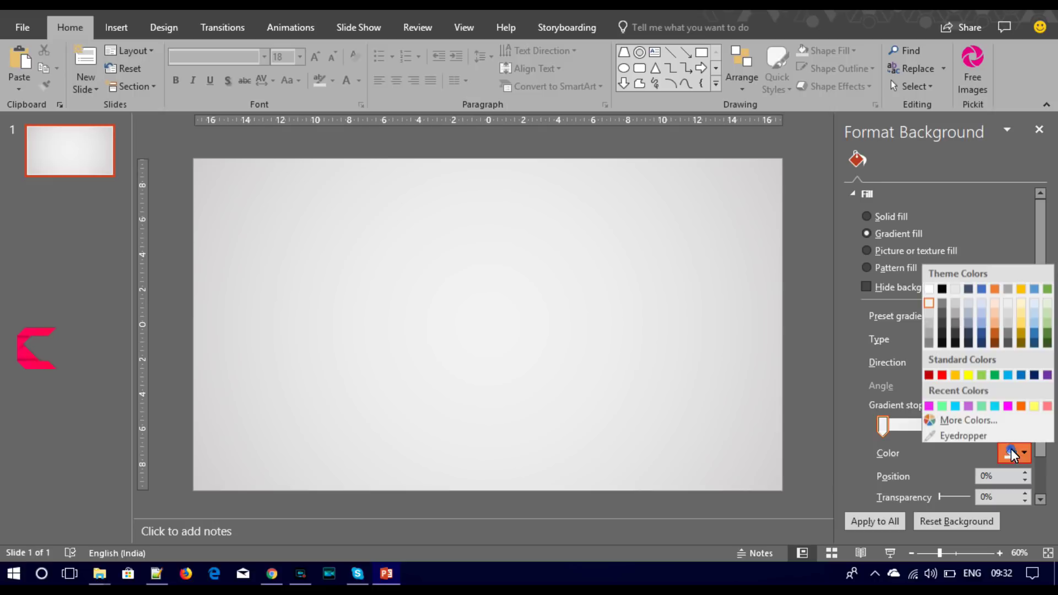
click(929, 301)
click(973, 426)
click(1023, 453)
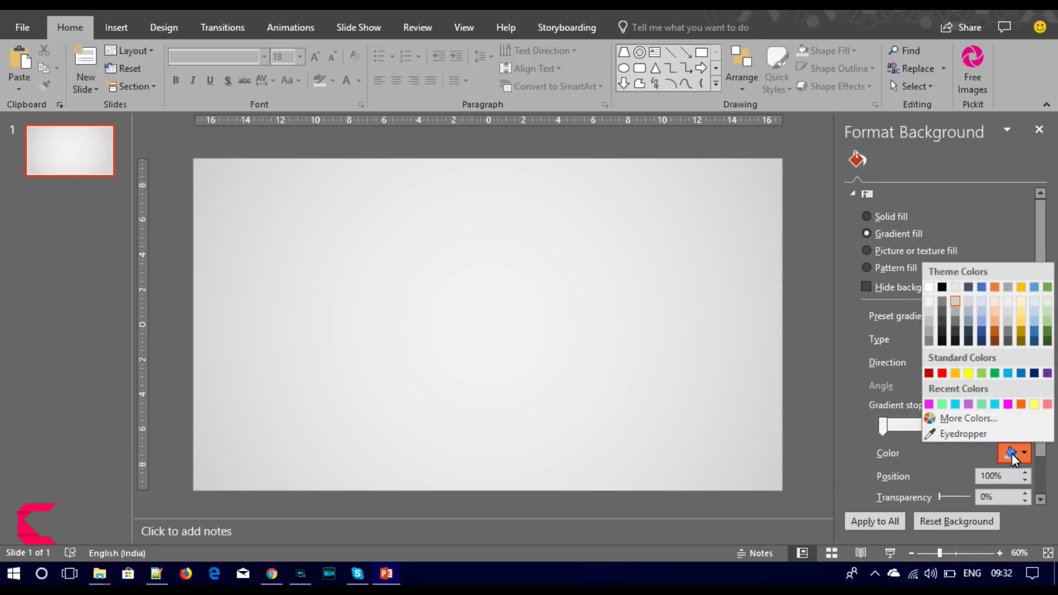
click(969, 302)
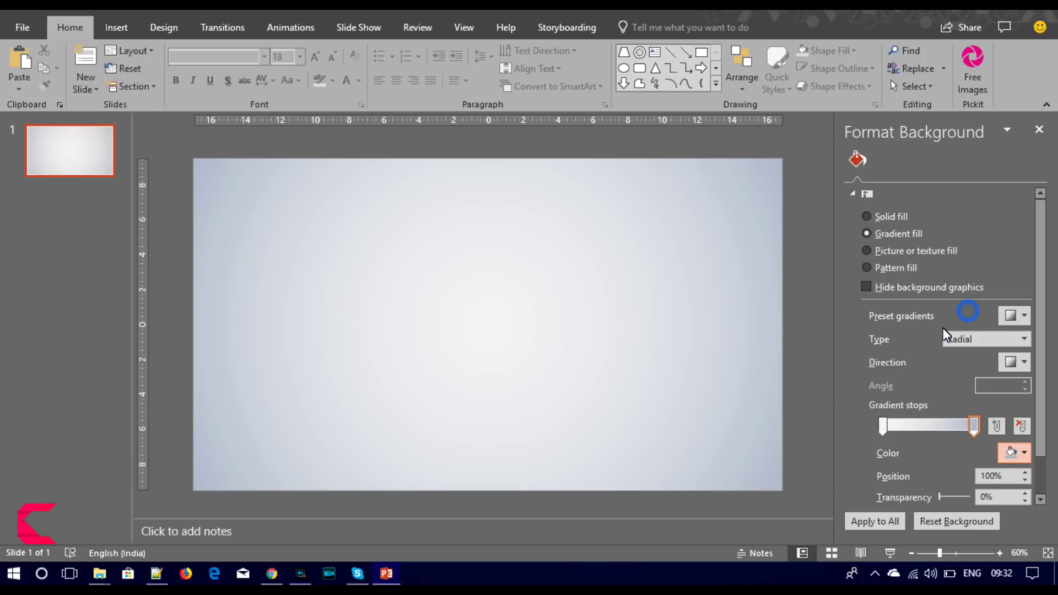
click(529, 286)
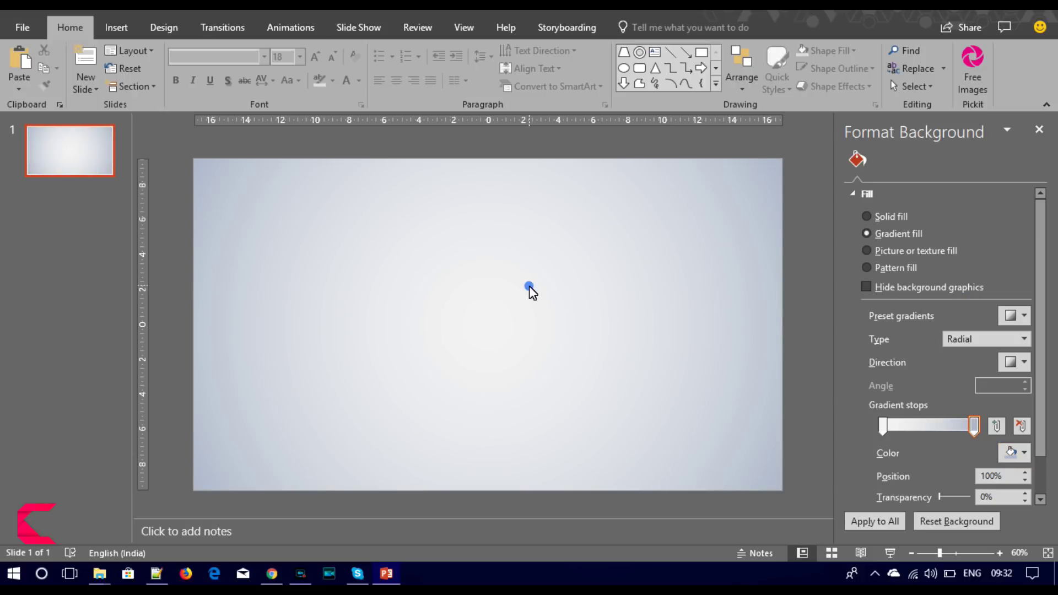
- Draw a blue rounded square on the slide's left half with no outline
click(115, 30)
click(265, 86)
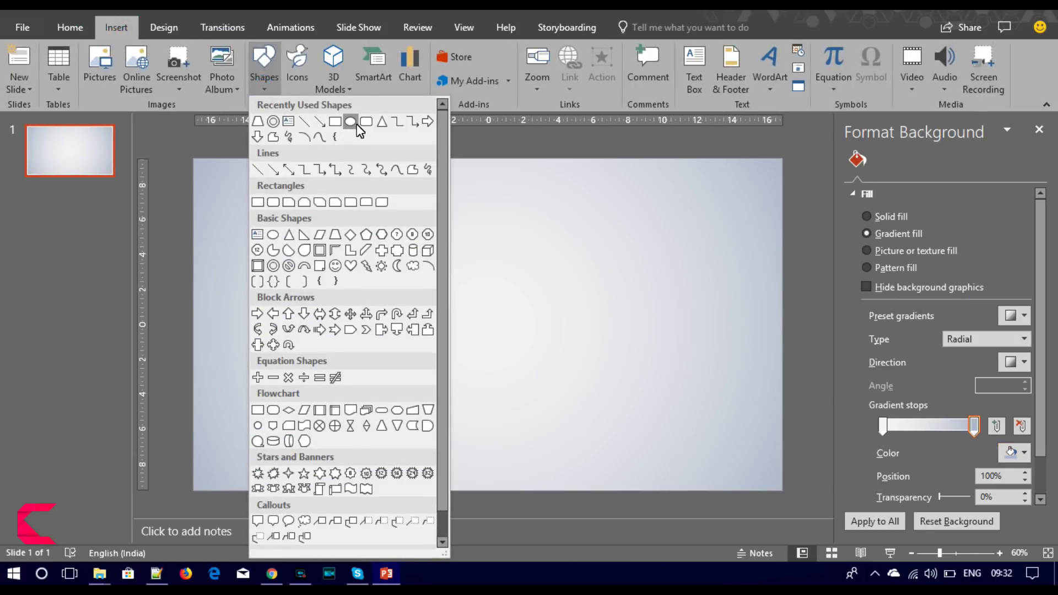
click(364, 121)
drag(295, 272, 410, 375)
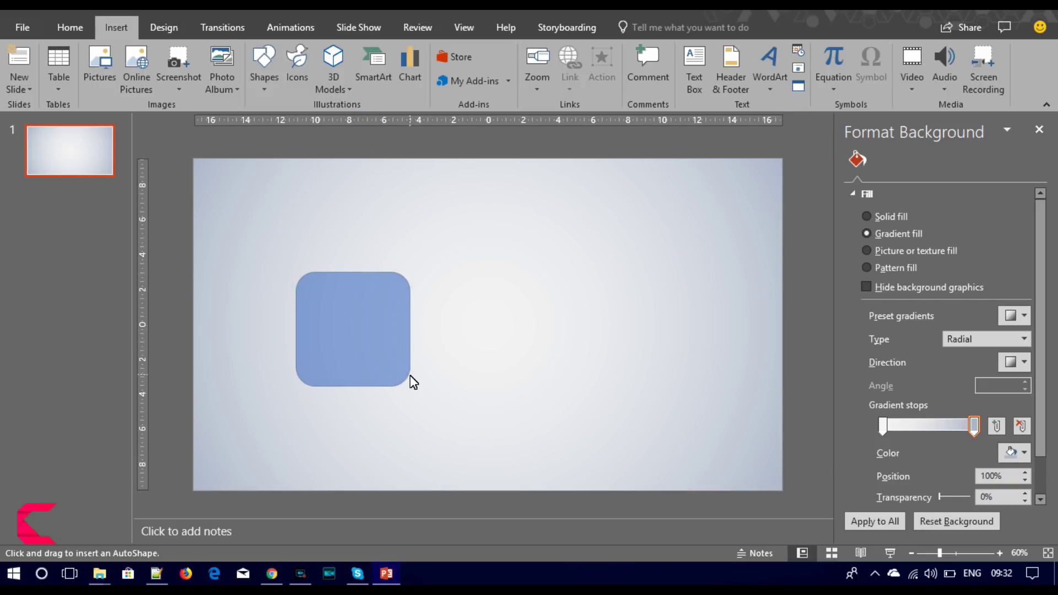
drag(413, 382, 410, 385)
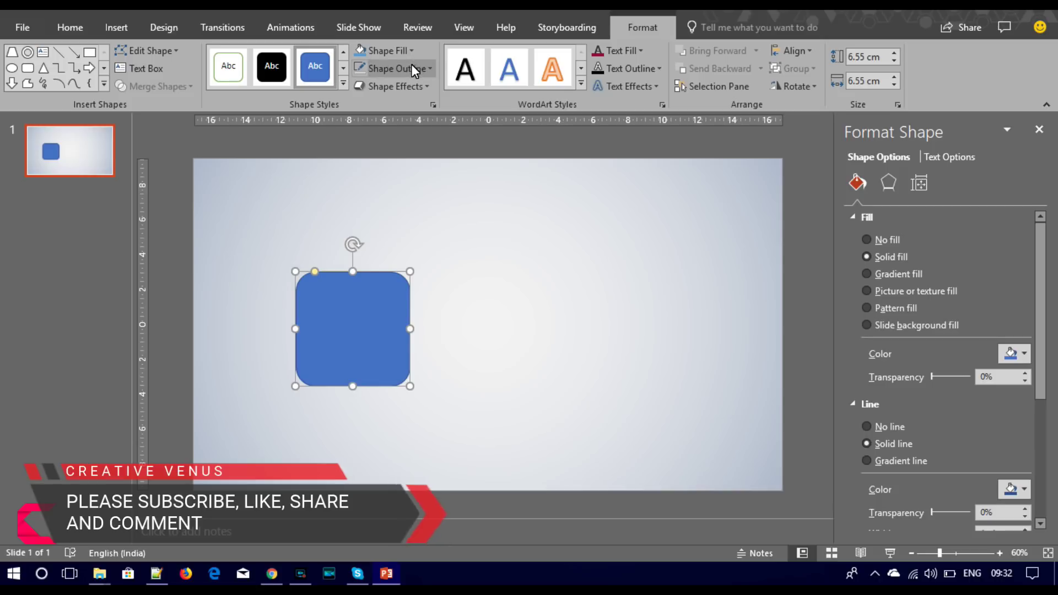
click(361, 67)
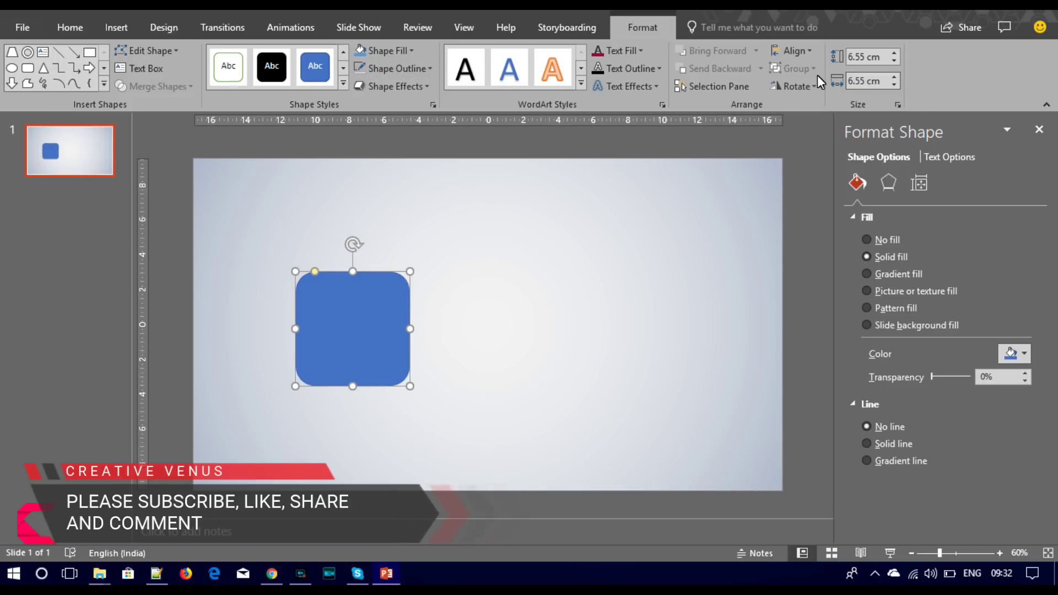
- Rotate the rounded square 45° in Size & Properties to make a diamond
click(799, 86)
click(839, 189)
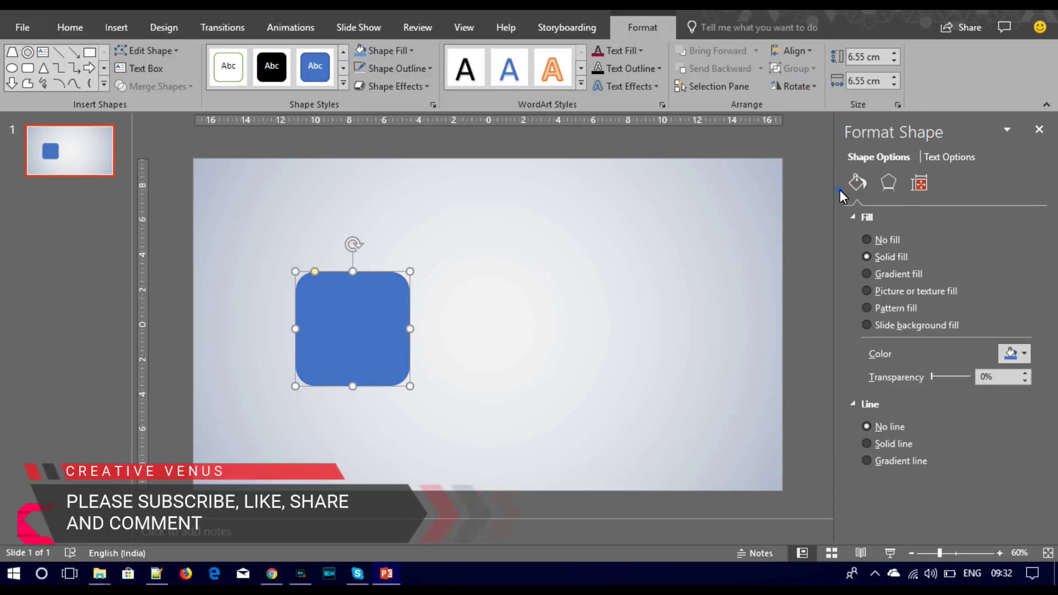
click(919, 183)
click(1001, 277)
text(45)
key(Return)
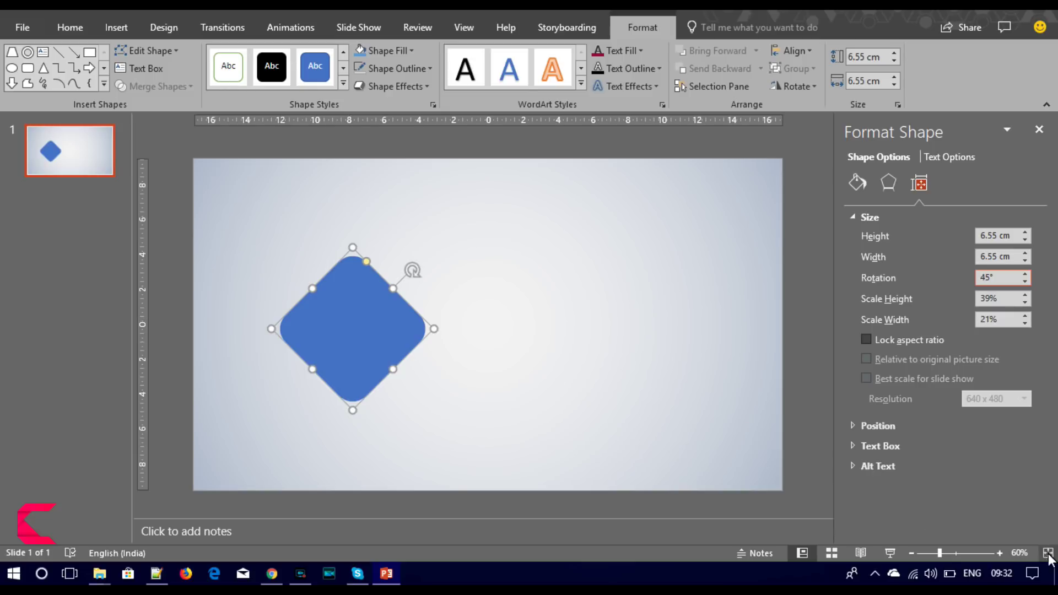
- Shrink the diamond's height and width to 5.5 cm with the ribbon size spinners
click(998, 553)
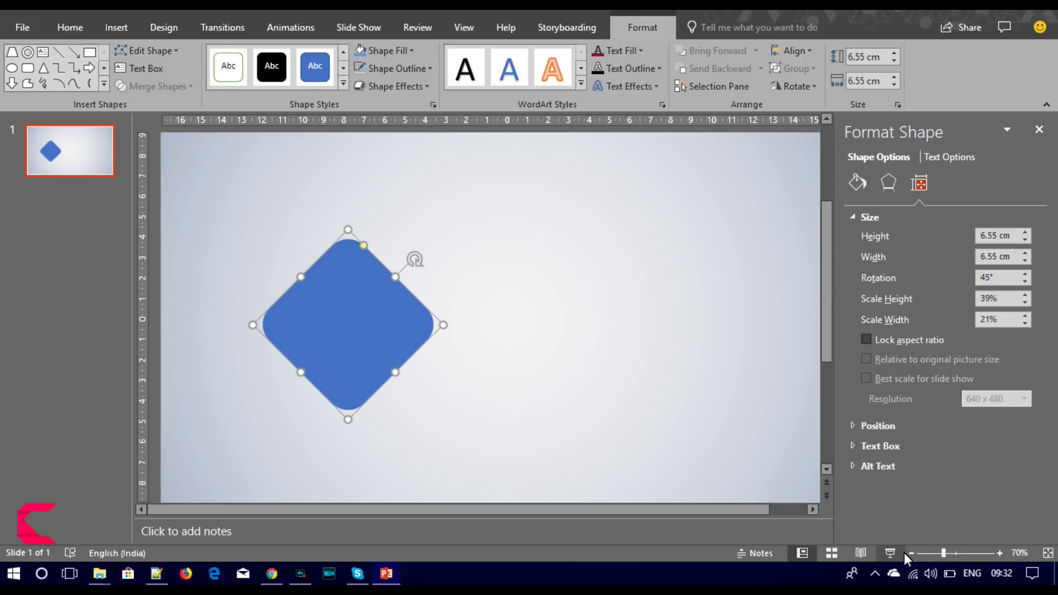
click(911, 553)
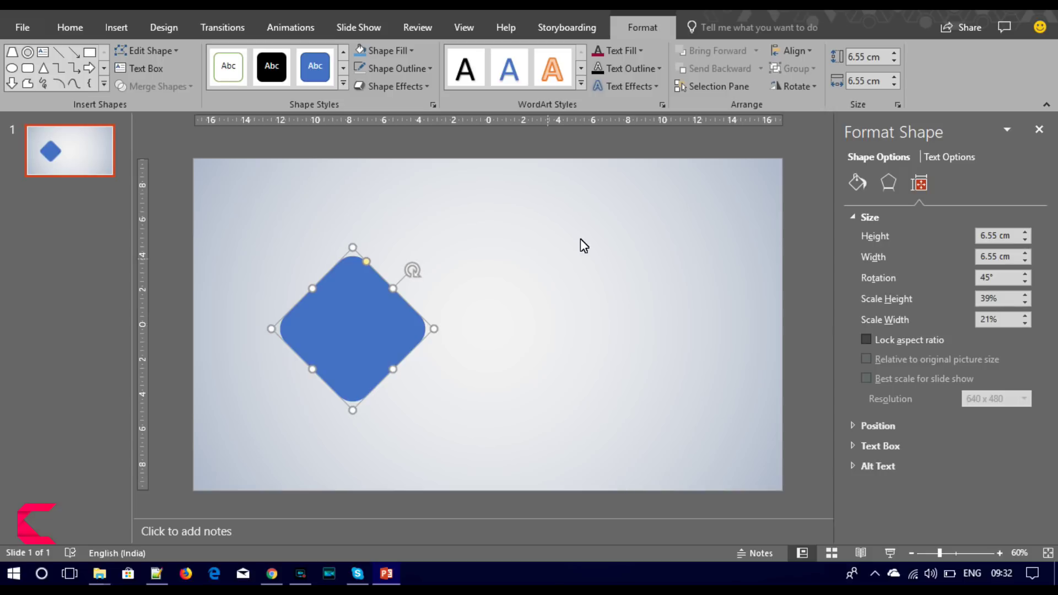
click(893, 86)
click(894, 86)
click(894, 86)
click(894, 86)
click(894, 86)
click(894, 85)
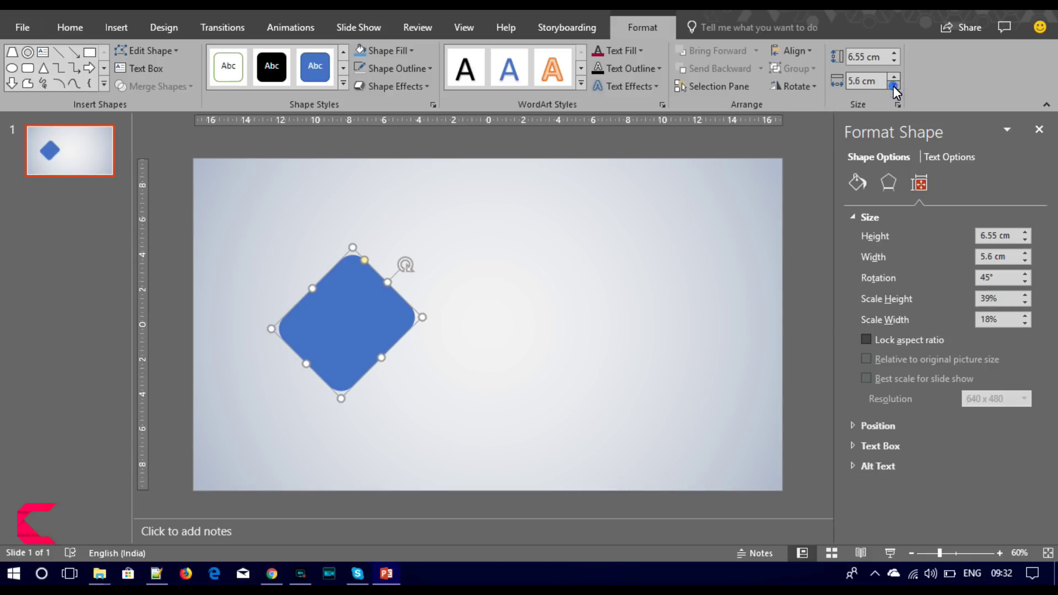
click(895, 62)
click(896, 62)
click(894, 60)
click(894, 61)
click(893, 60)
click(894, 86)
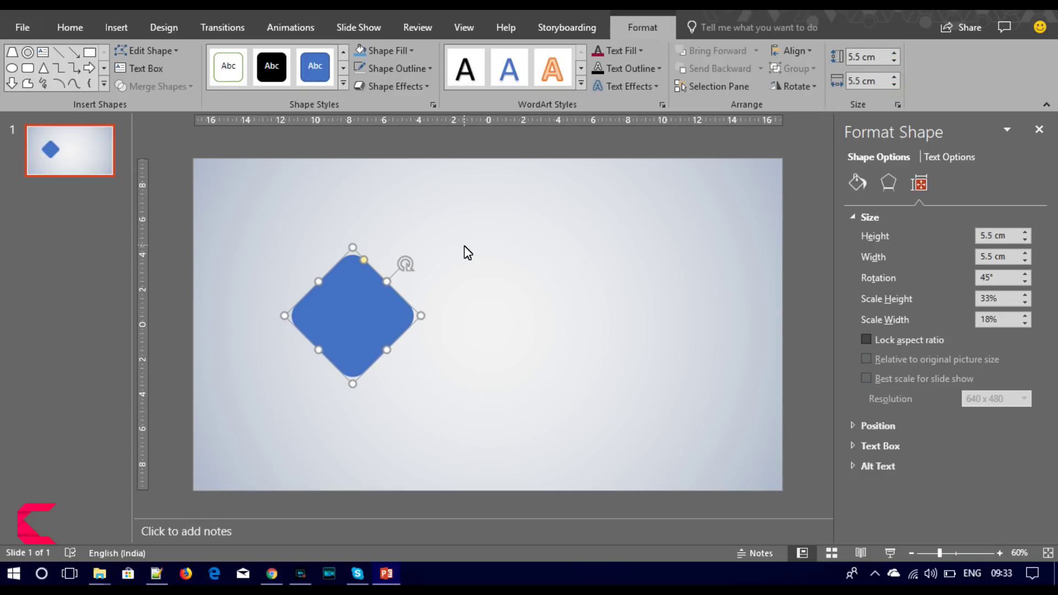
- Sharpen the diamond's rounded corners slightly and paste a duplicate of it
drag(363, 260, 317, 339)
click(470, 402)
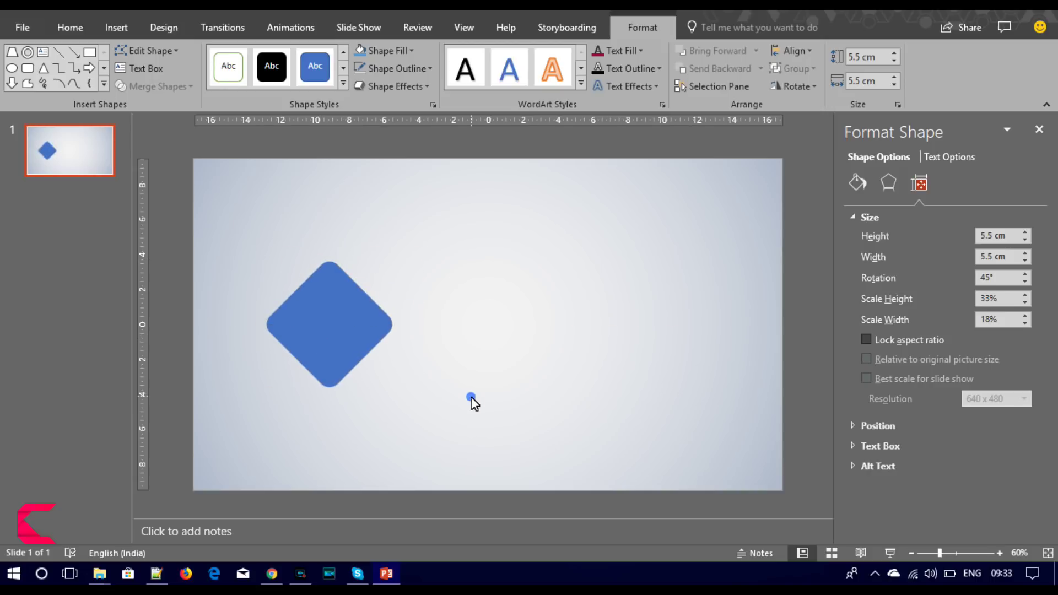
click(340, 293)
key(ctrl+v)
- Move the diamond copy to the right and draw a rectangle covering its top corner
drag(337, 293, 540, 291)
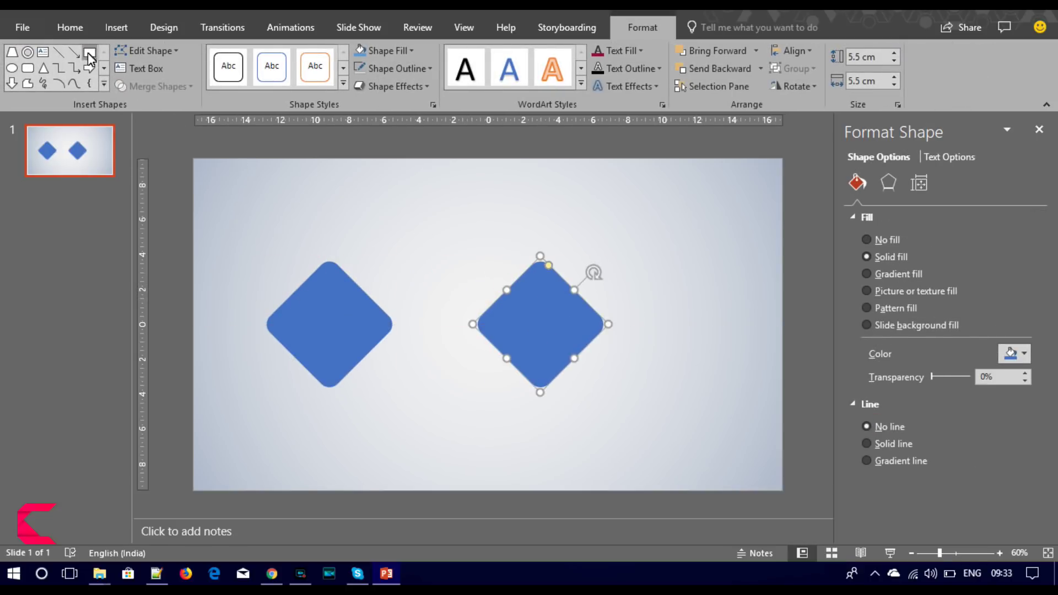
click(116, 28)
click(263, 68)
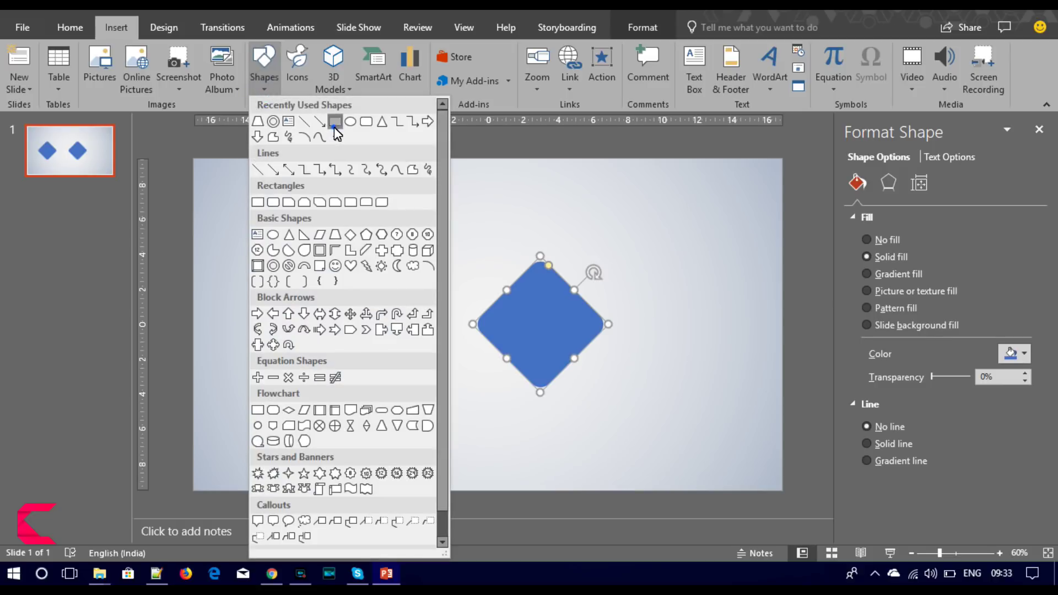
click(335, 122)
drag(454, 250, 603, 296)
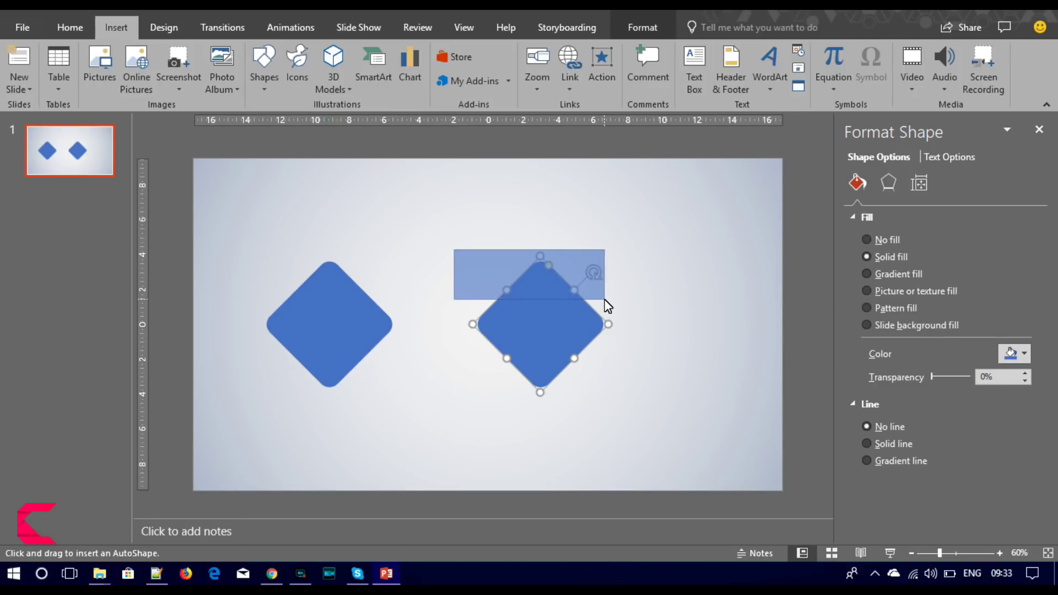
drag(606, 303, 605, 298)
- Intersect the rectangle with the copy into a black triangle and place it on the original diamond
click(555, 343)
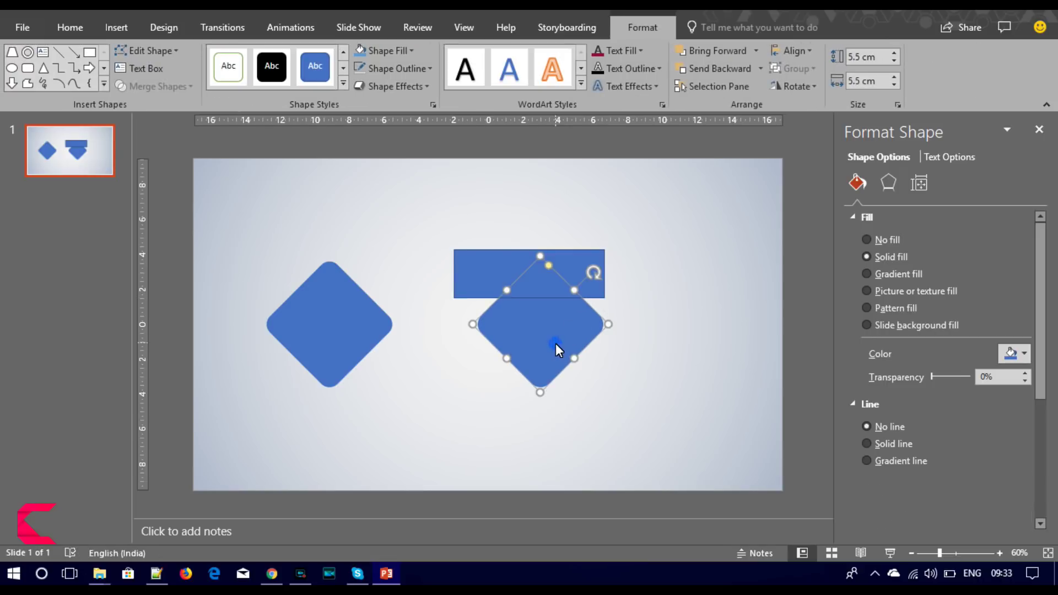
shift+click(577, 270)
click(165, 87)
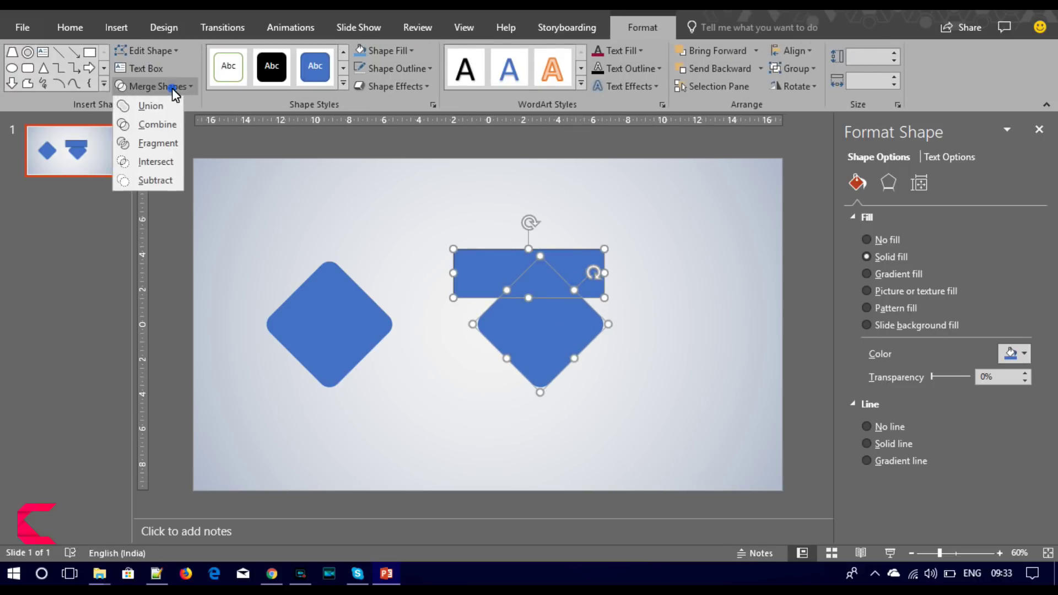
click(156, 159)
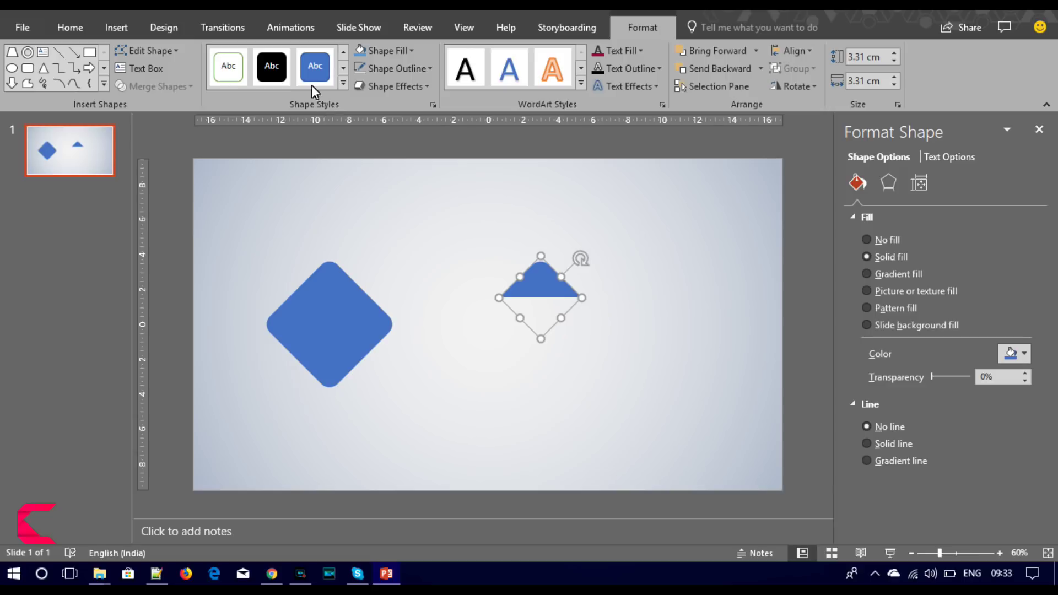
click(272, 68)
mouse_move(546, 287)
mouse_down()
mouse_move(332, 263)
mouse_move(331, 290)
mouse_up()
click(615, 336)
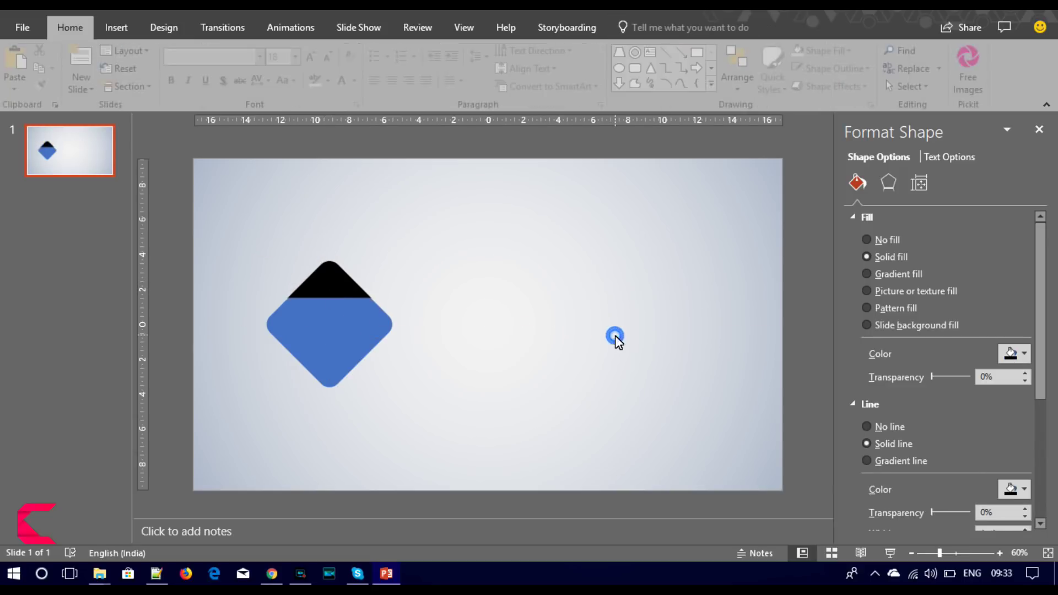
- Nudge the black triangle down and sideways until it fits the diamond's top corner
drag(329, 288, 329, 290)
key(ctrl+Left)
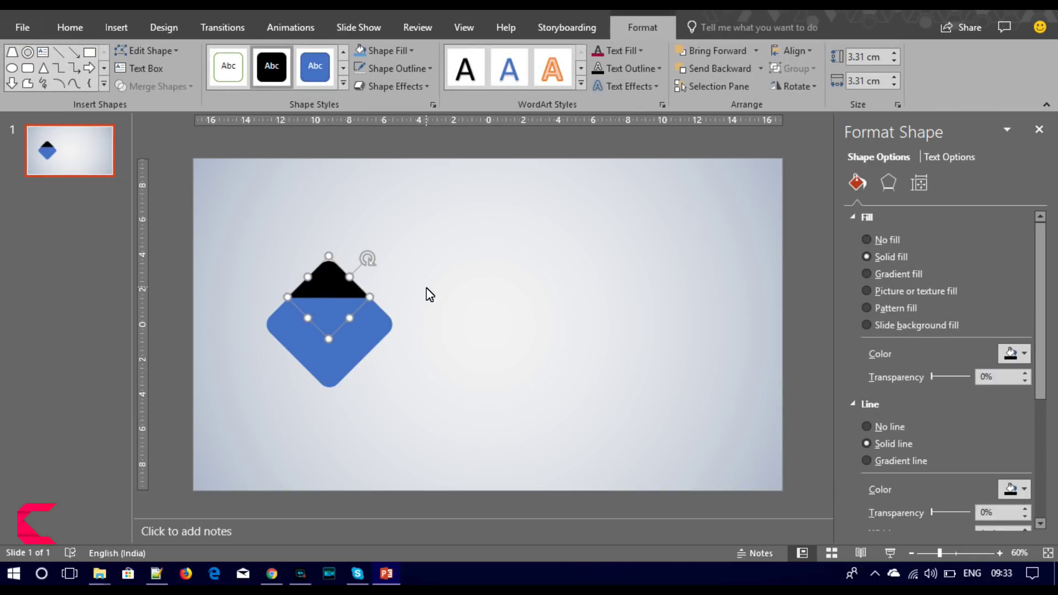
key(ctrl+Right)
key(ctrl+Down)
key(ctrl+Down)
key(ctrl+Down)
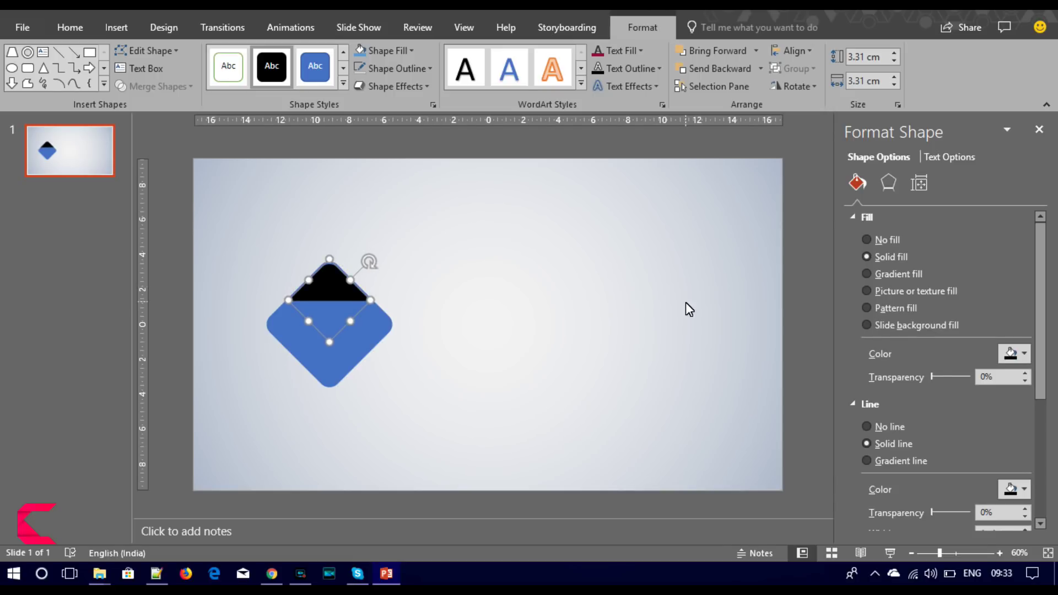
- Give the triangle a lighter gradient fill and add stops at 83% and 50%
click(910, 274)
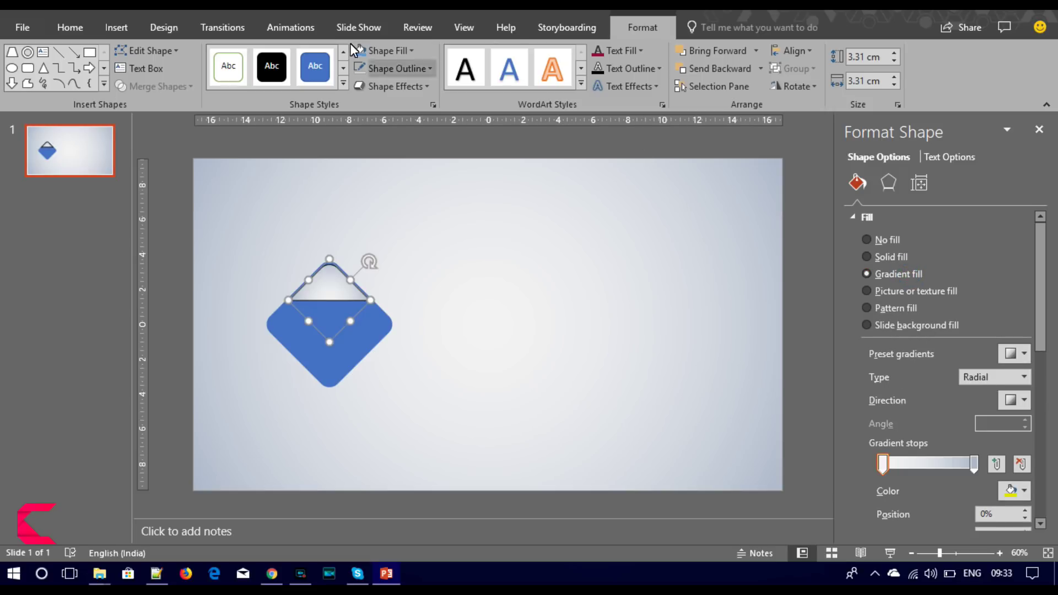
click(359, 71)
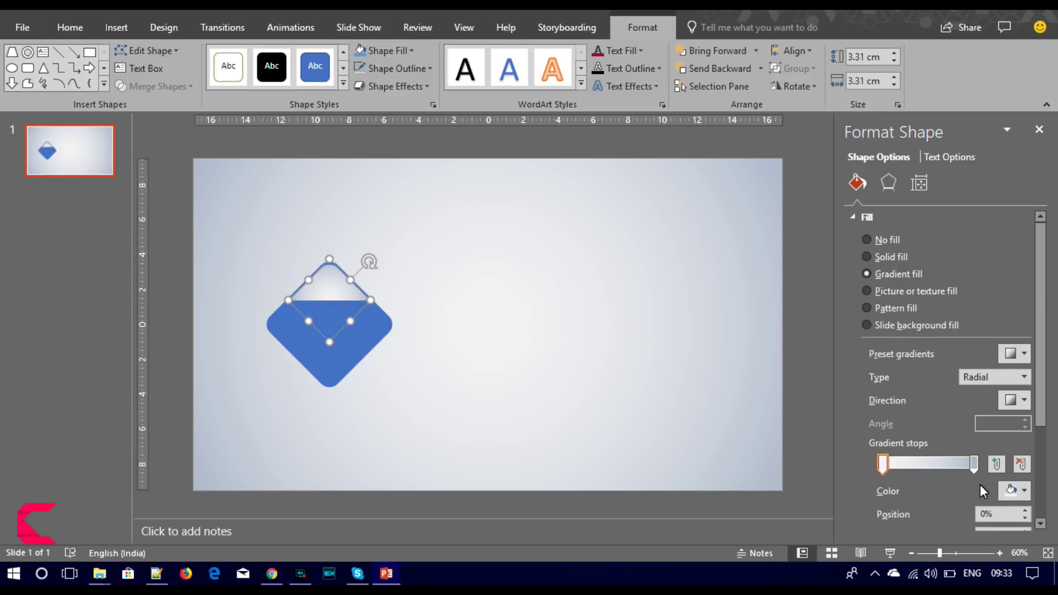
click(897, 465)
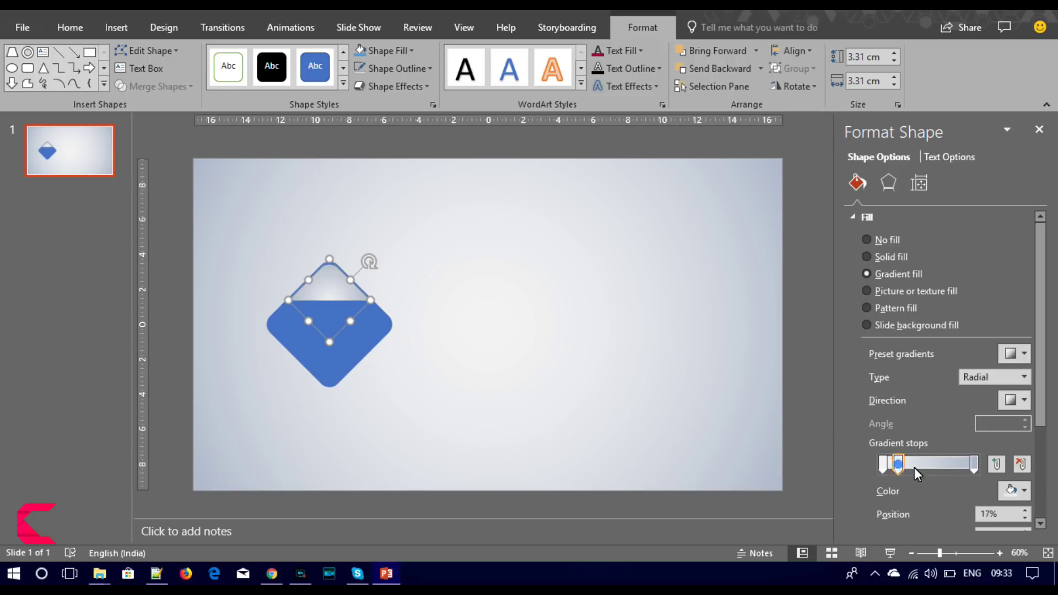
click(956, 465)
drag(915, 463, 927, 467)
- Colour the last gradient stop and the 83% stop grey
click(974, 463)
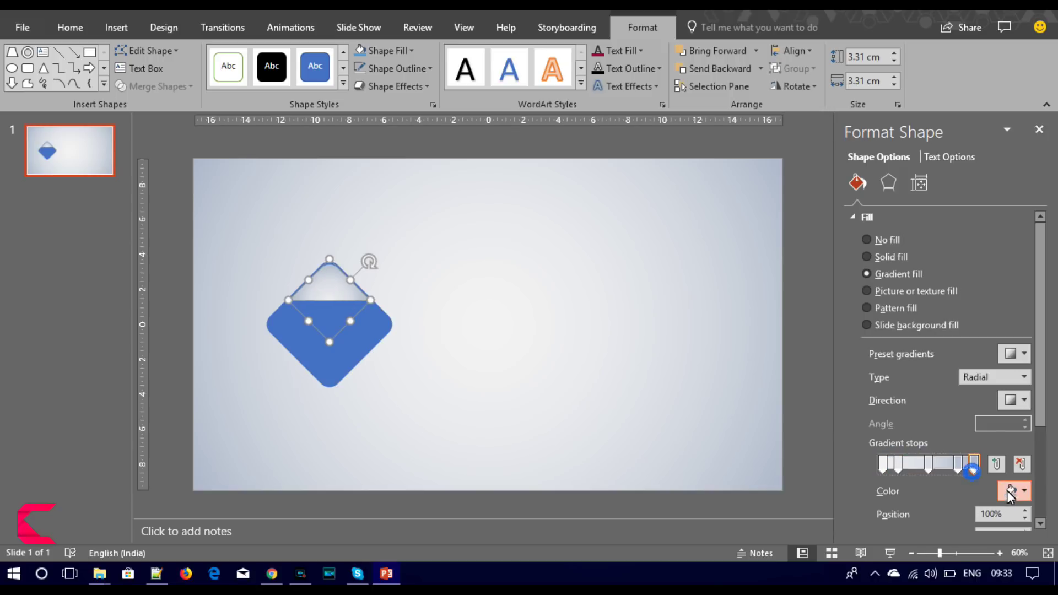
click(1014, 491)
click(962, 470)
click(957, 468)
click(1004, 492)
click(931, 368)
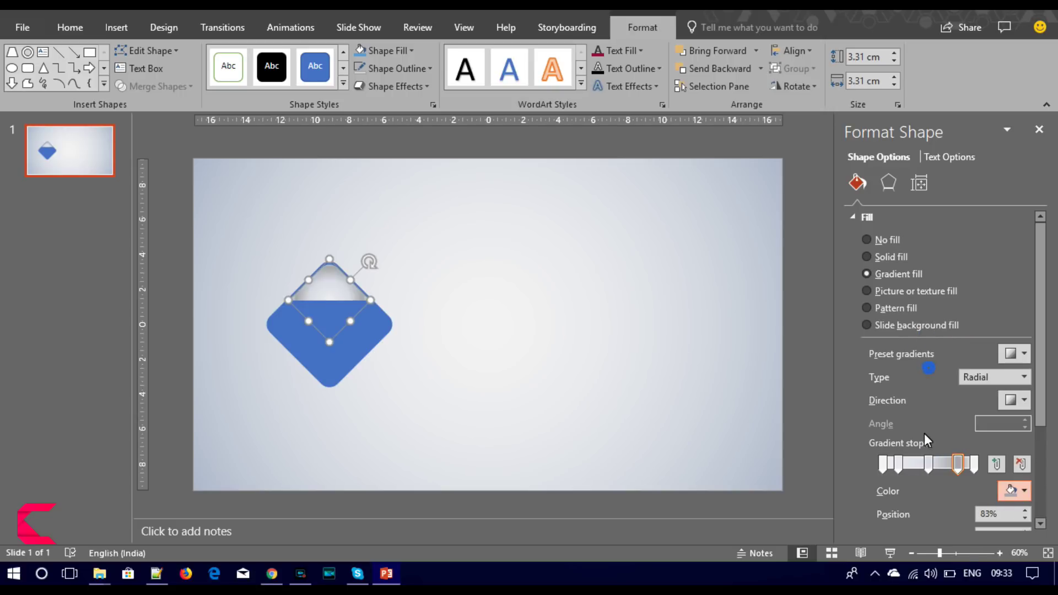
- Set the 50%, 17% and 0% gradient stops to light grey and white tones
click(927, 467)
click(1004, 492)
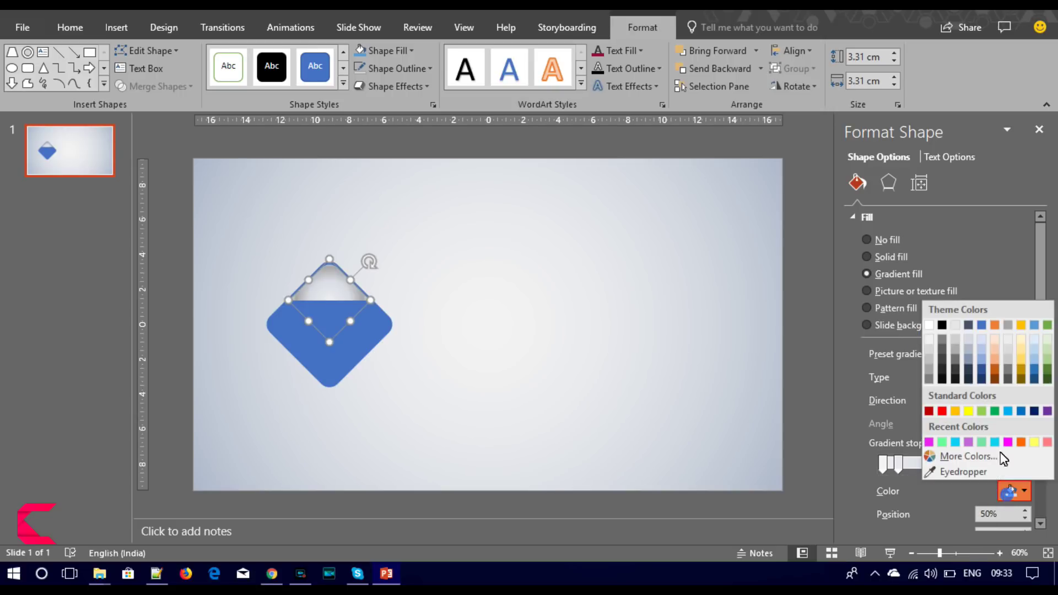
click(928, 349)
click(898, 465)
click(1020, 490)
click(928, 368)
click(883, 464)
click(1022, 496)
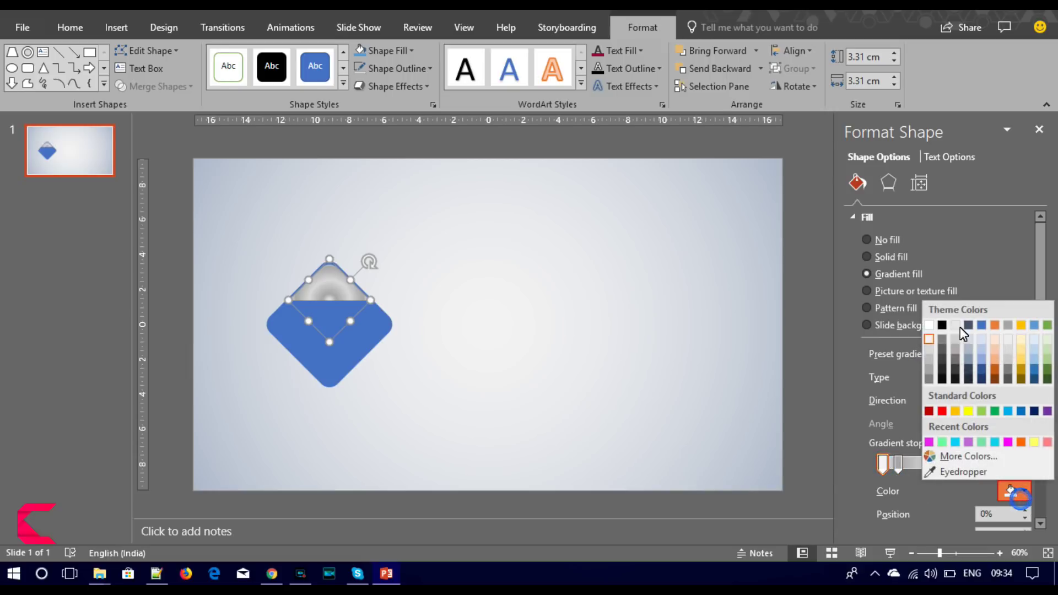
click(928, 339)
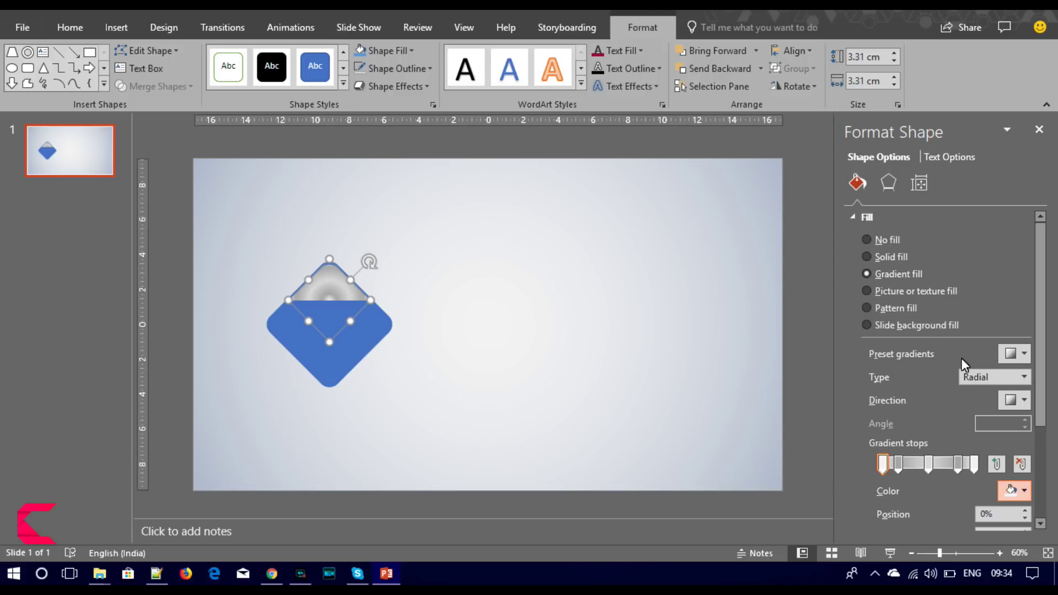
- Switch the cap gradient to Linear, move a stop to 70%, and make the 30% stop light grey
click(1023, 378)
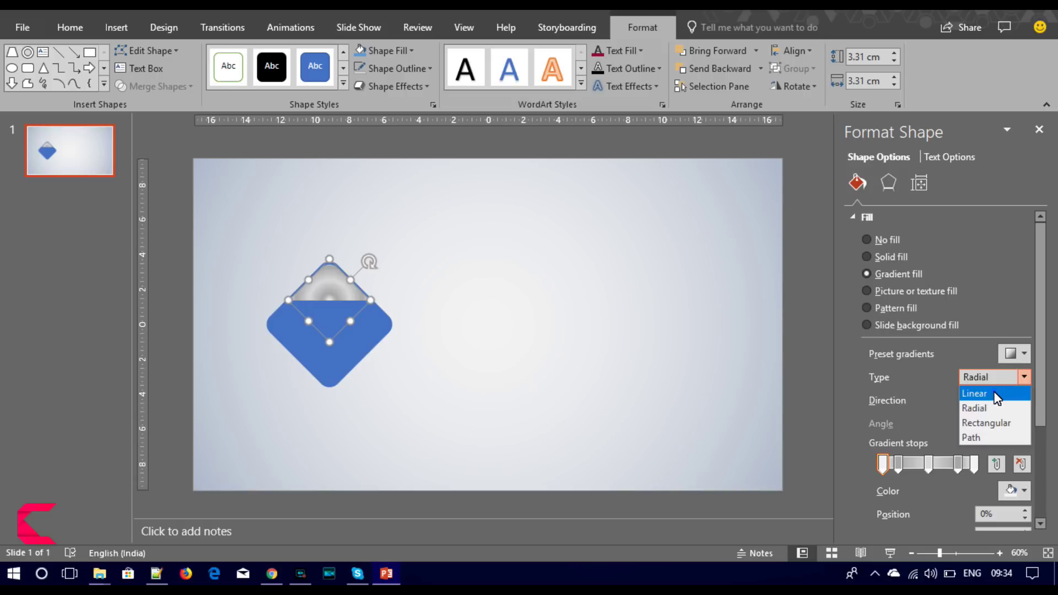
click(991, 394)
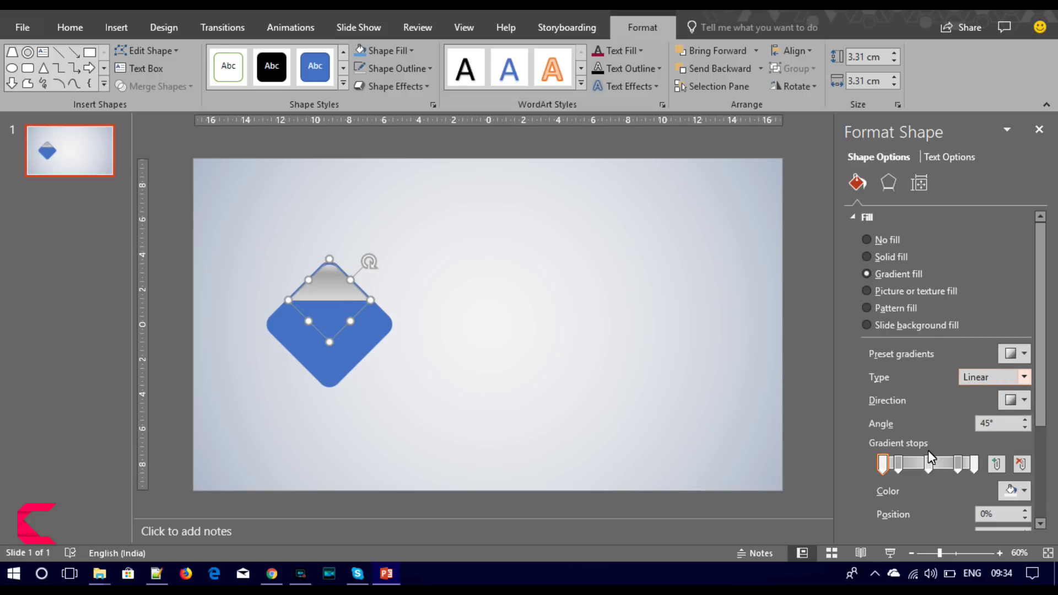
mouse_move(928, 466)
mouse_down()
mouse_move(945, 464)
mouse_move(910, 462)
mouse_up()
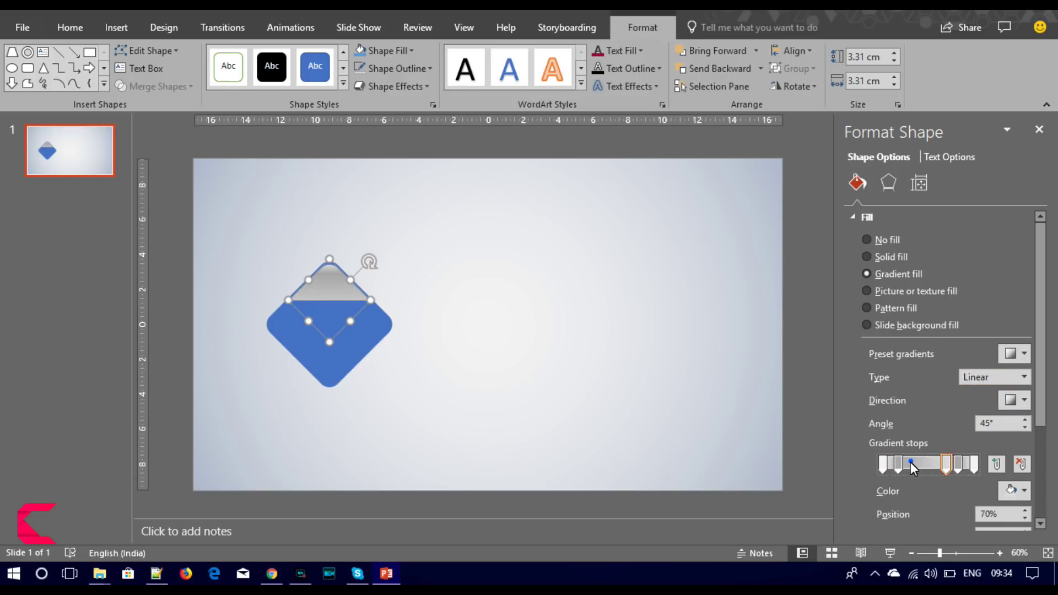
click(1014, 490)
click(929, 339)
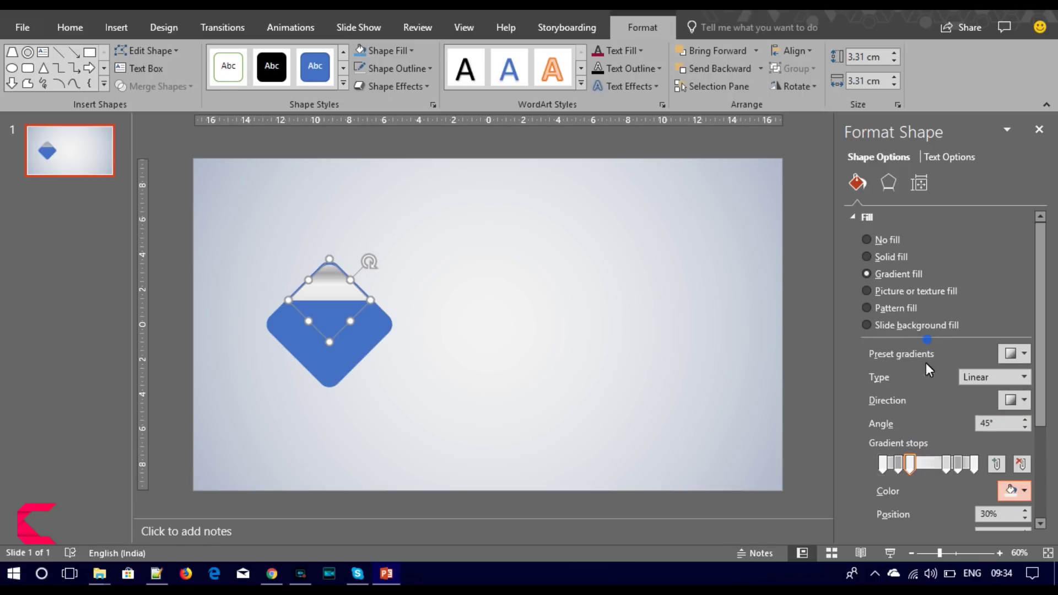
click(895, 472)
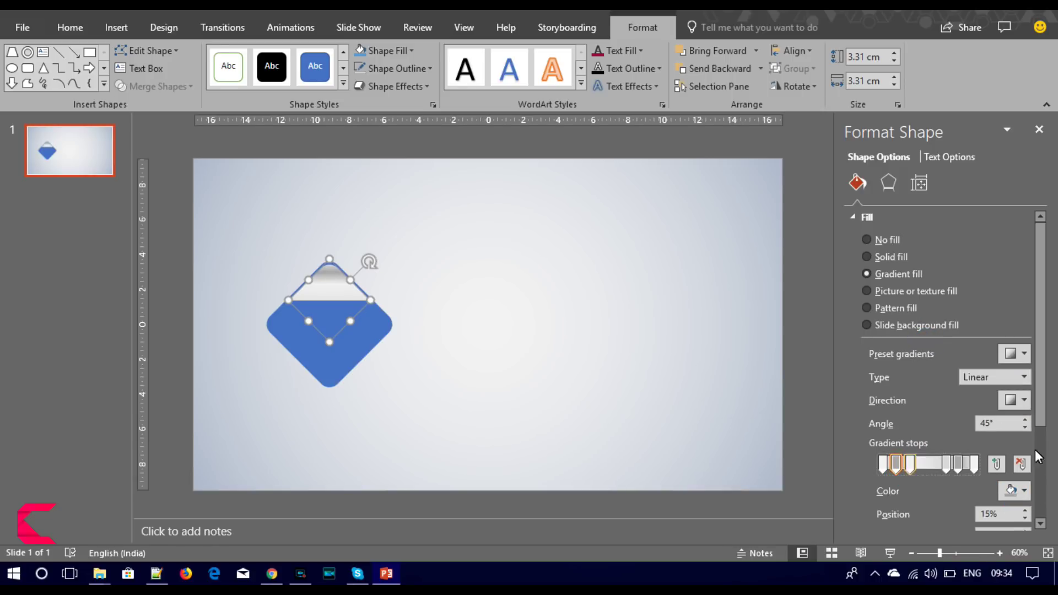
- Set the cap gradient's direction to 225°
click(1021, 400)
click(934, 428)
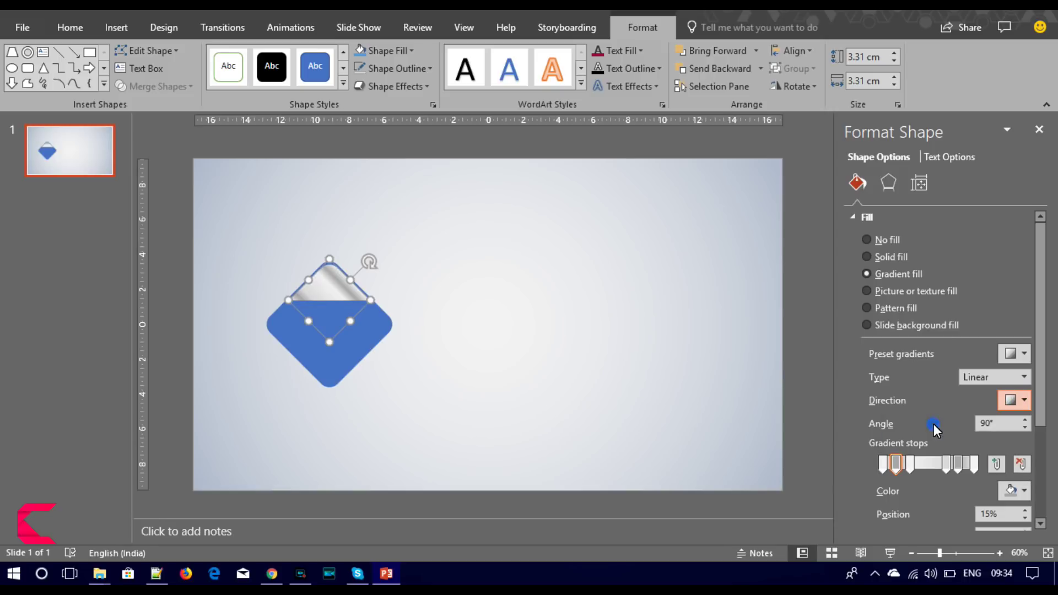
click(1018, 406)
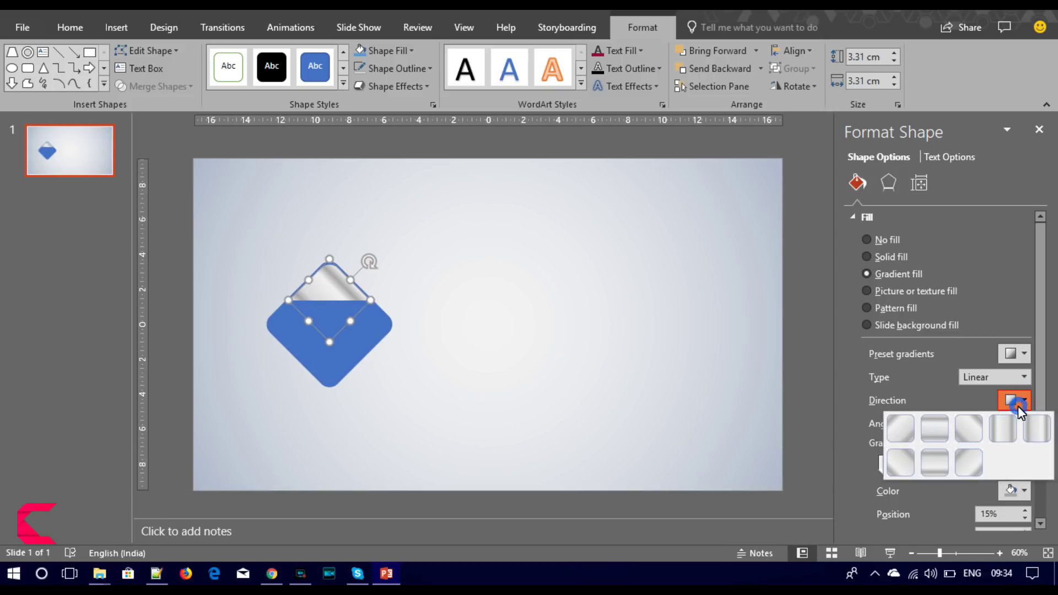
click(974, 471)
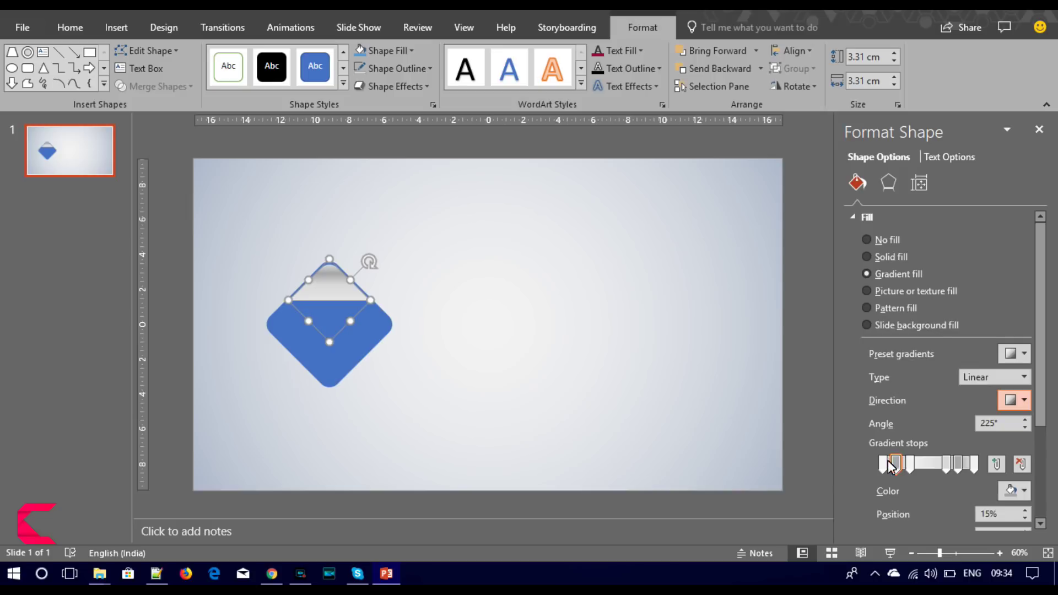
- Shift a stop to 12%, make the 67% stop white, and slide it to 89%
drag(895, 468, 893, 470)
mouse_move(957, 469)
mouse_down()
mouse_move(926, 468)
mouse_move(943, 471)
mouse_up()
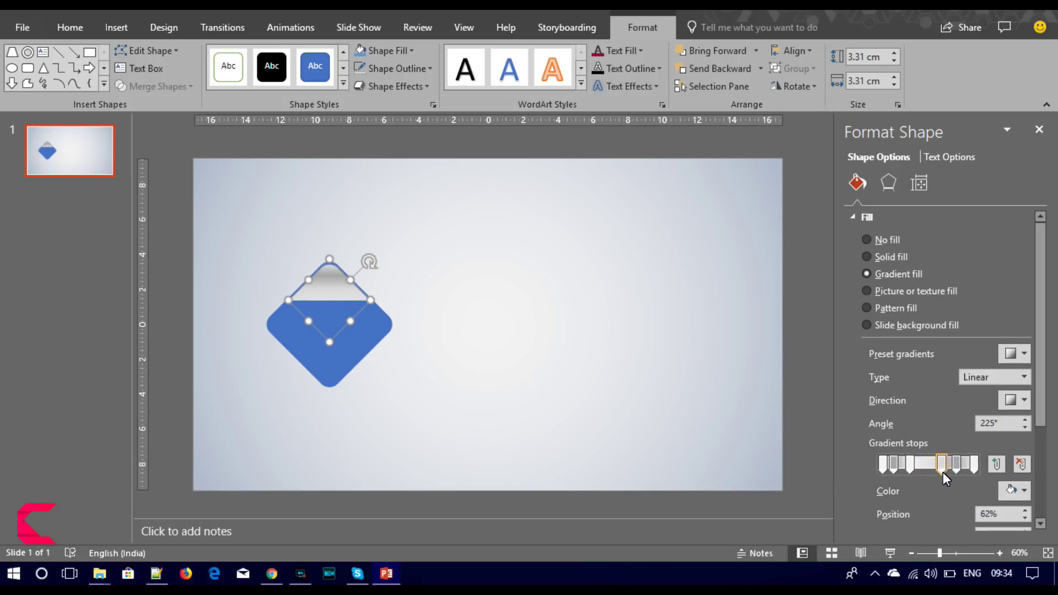
click(1008, 489)
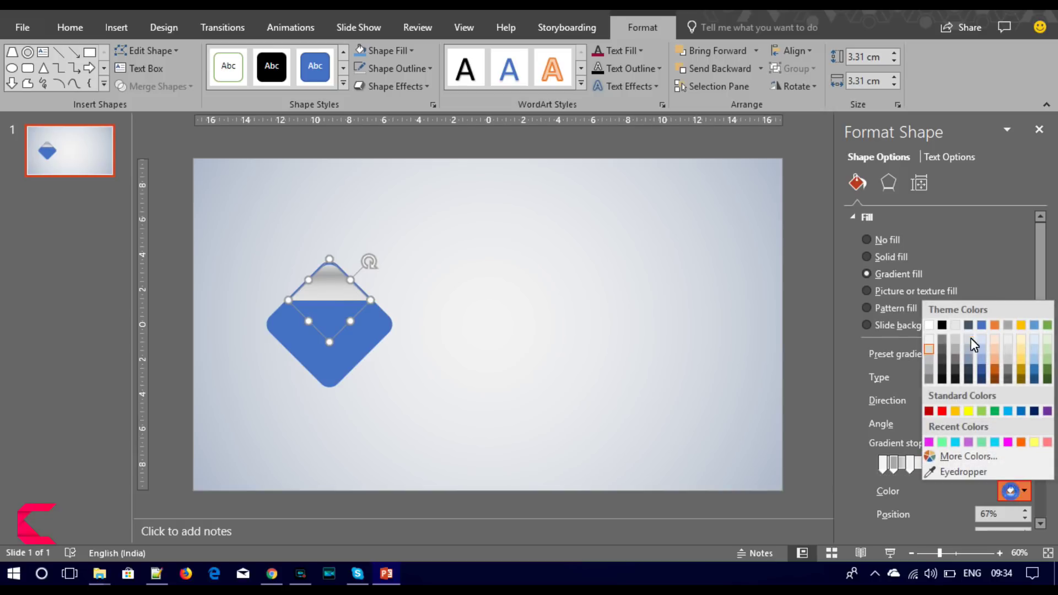
click(928, 325)
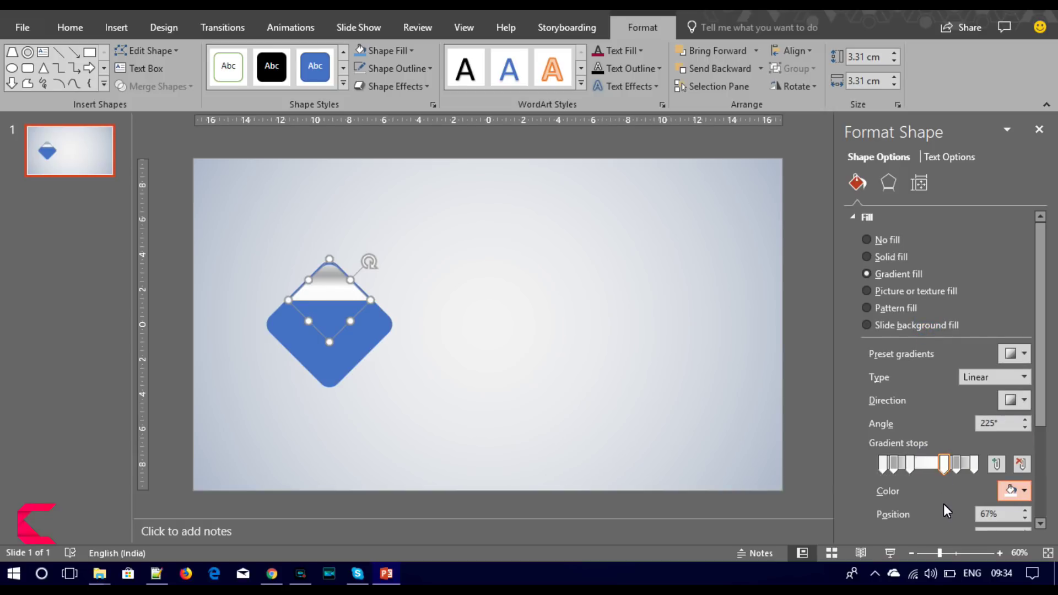
drag(958, 463, 967, 465)
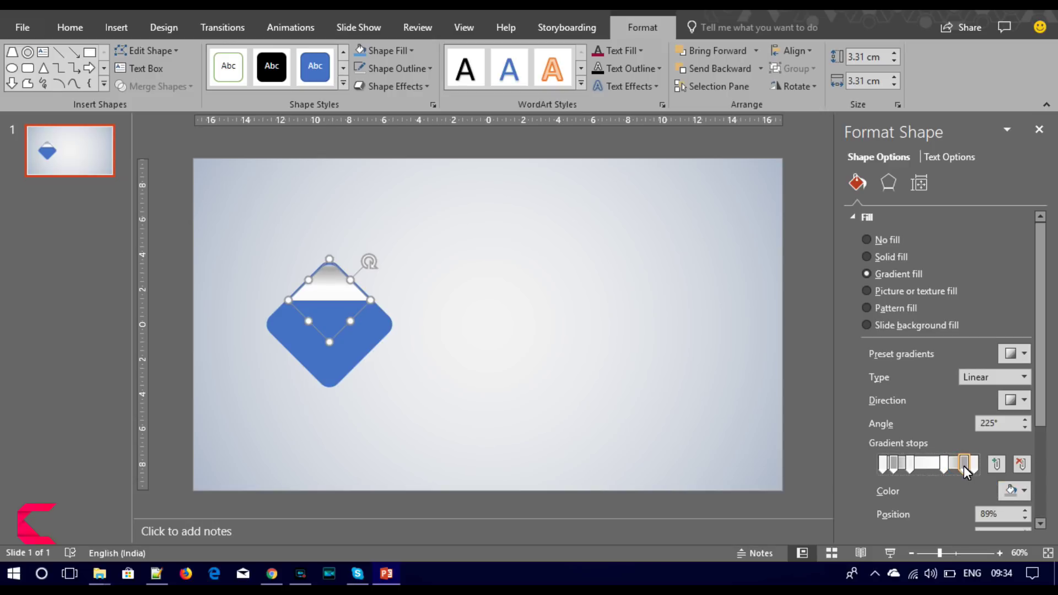
- Reposition another stop to about 49% and give it a light grey
mouse_move(891, 465)
mouse_down()
mouse_move(928, 471)
mouse_move(916, 468)
mouse_up()
mouse_move(917, 467)
mouse_down()
mouse_move(881, 469)
mouse_move(930, 470)
mouse_up()
click(1017, 496)
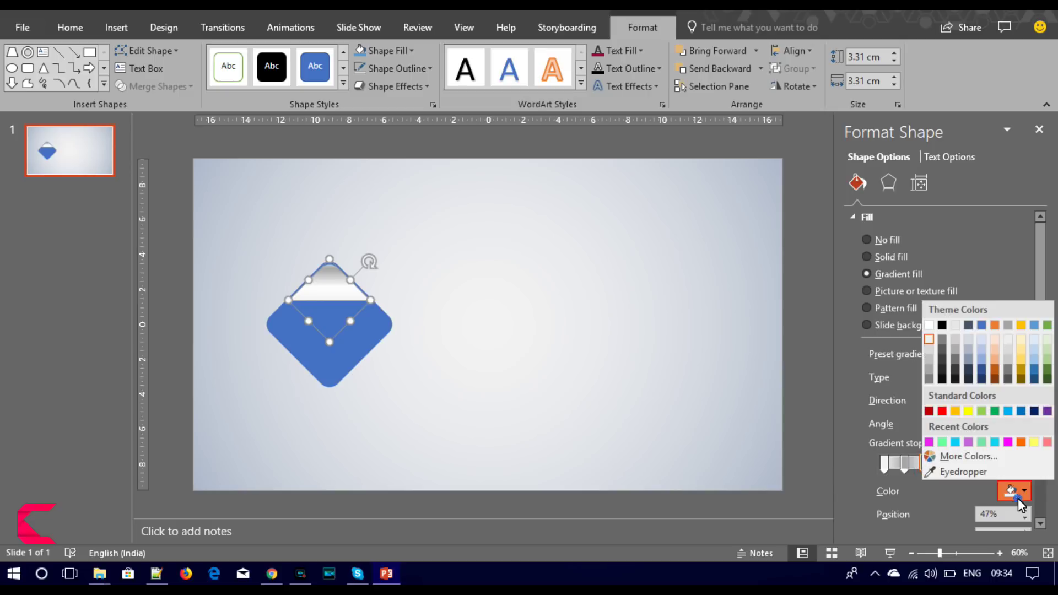
click(929, 359)
drag(925, 465, 927, 463)
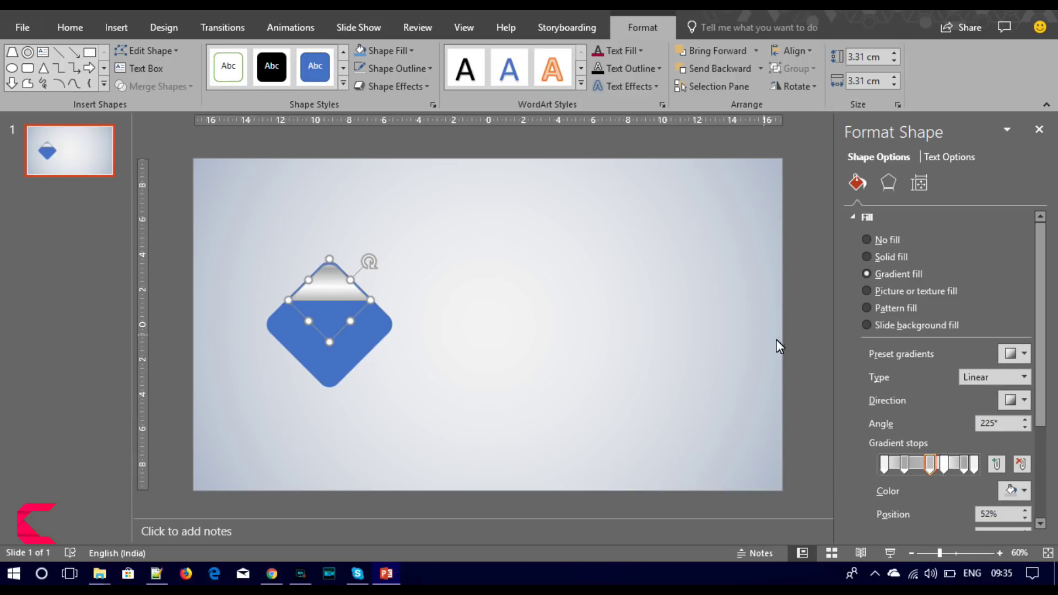
- Give the blue diamond a gradient fill and delete its extra stops, leaving two
click(961, 462)
click(342, 377)
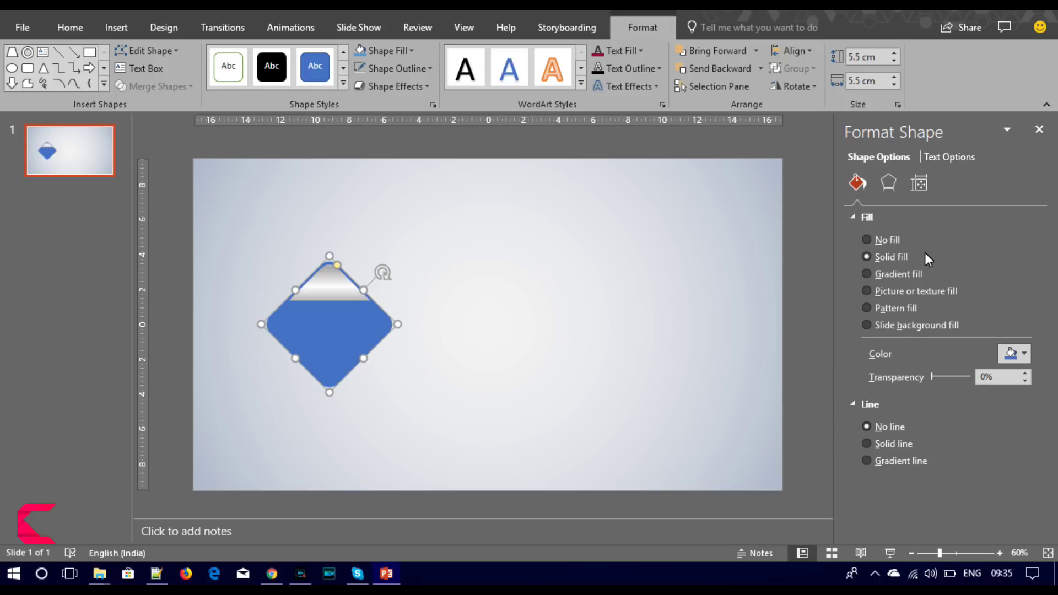
click(907, 273)
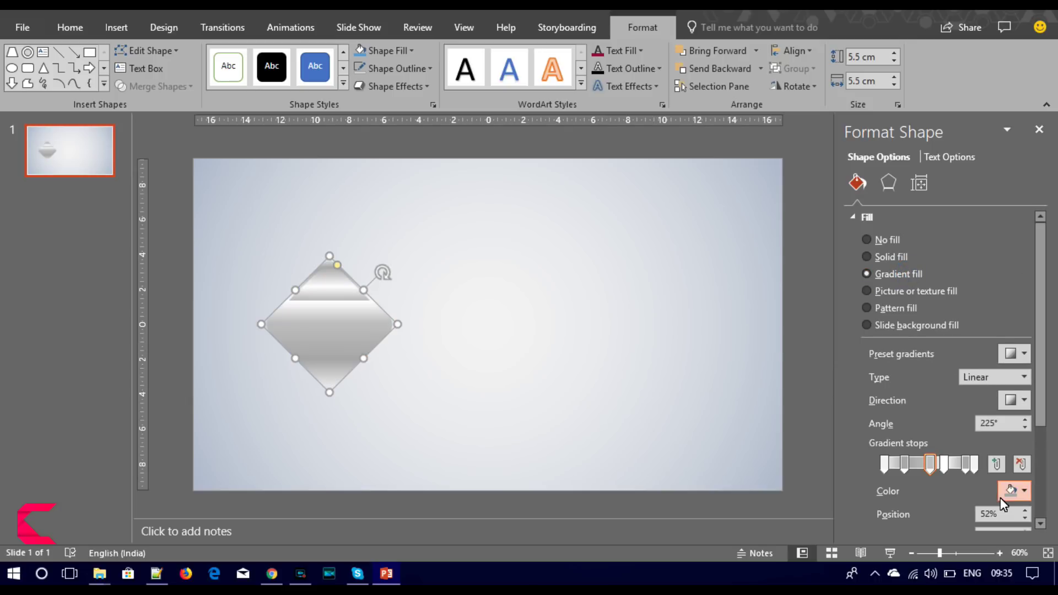
click(1022, 464)
click(1022, 464)
click(1022, 465)
click(1022, 464)
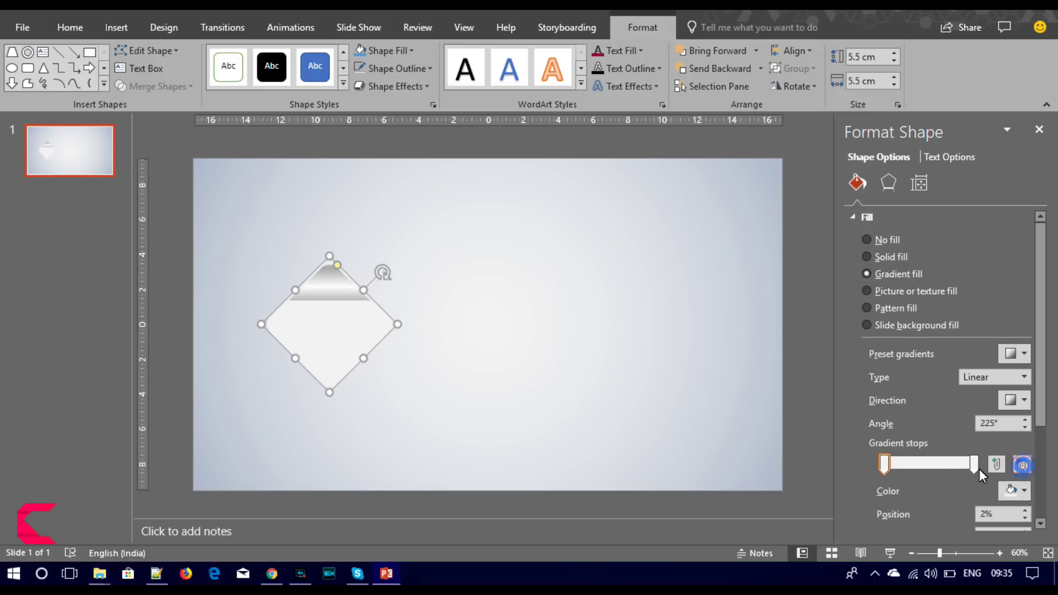
- Set the first gradient stop to dark blue from the More Colors hexagon palette
click(1014, 493)
click(968, 455)
click(432, 146)
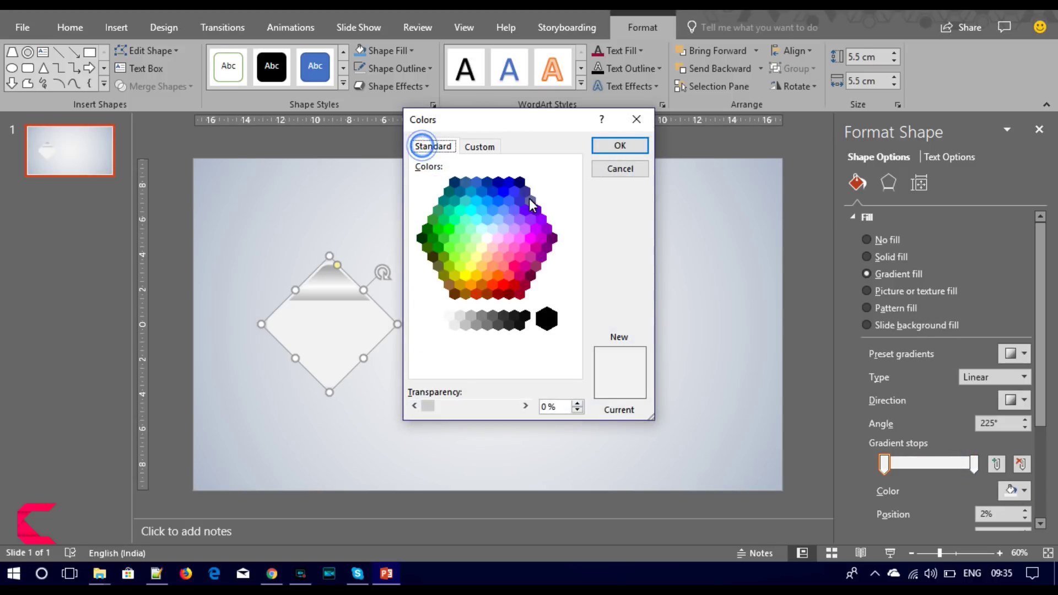
click(501, 184)
click(484, 176)
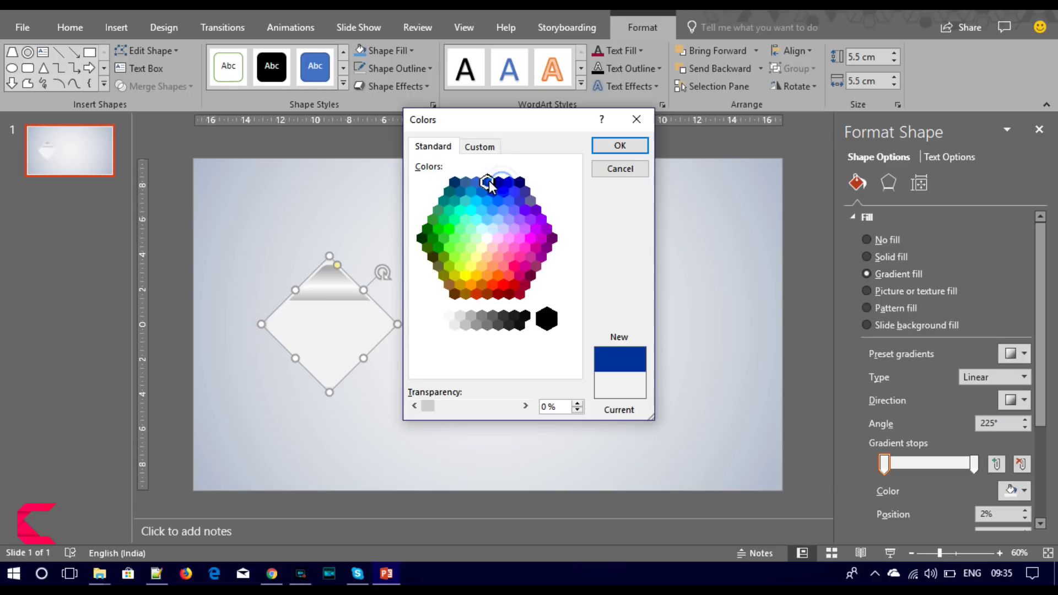
click(514, 191)
click(489, 183)
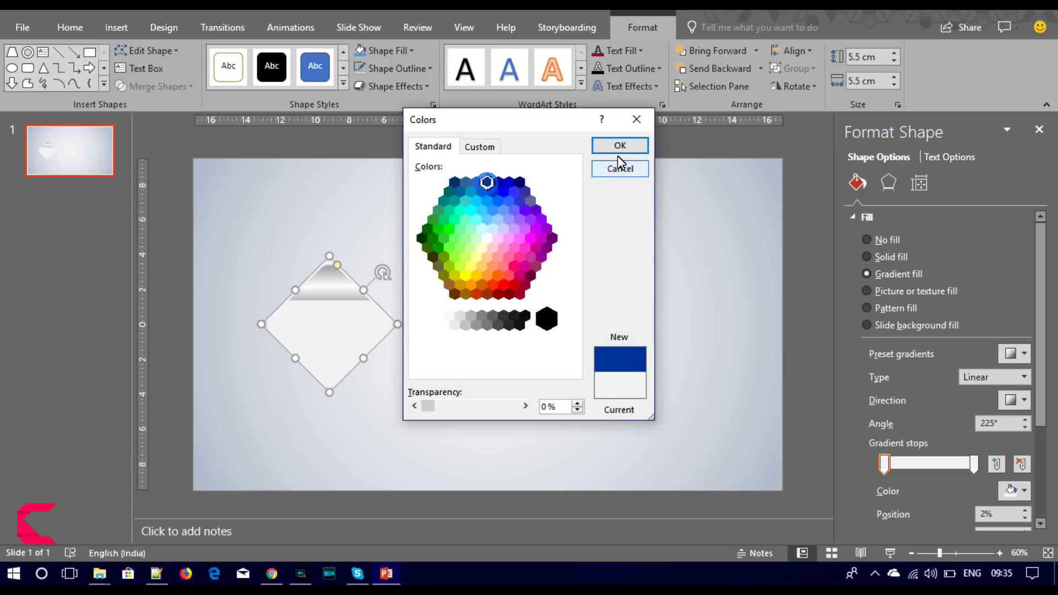
click(619, 146)
- Set the 100% gradient stop to bright blue from the More Colors palette
click(973, 471)
click(1023, 492)
click(986, 454)
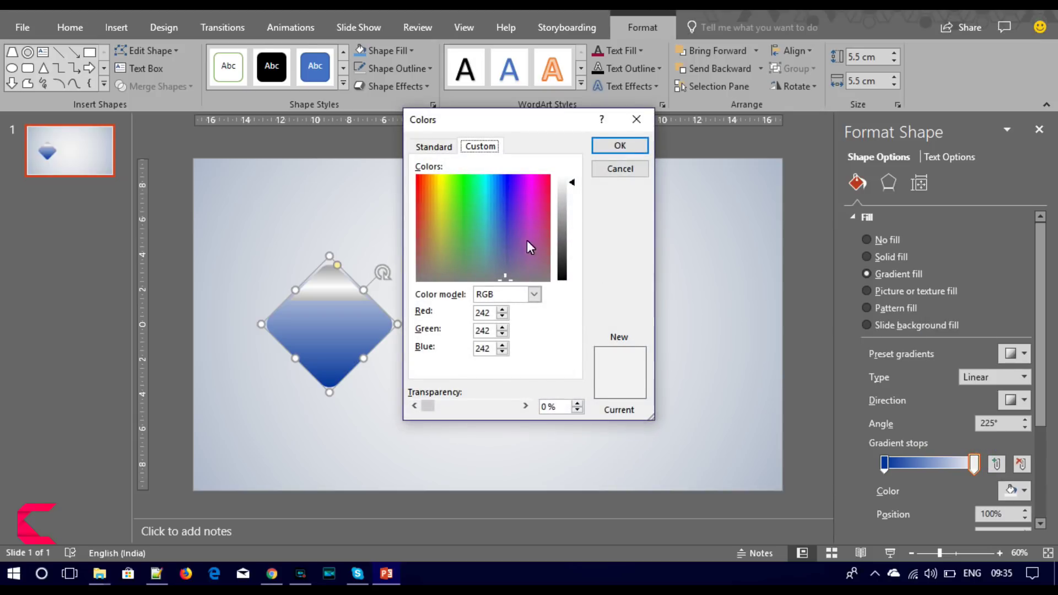
click(433, 146)
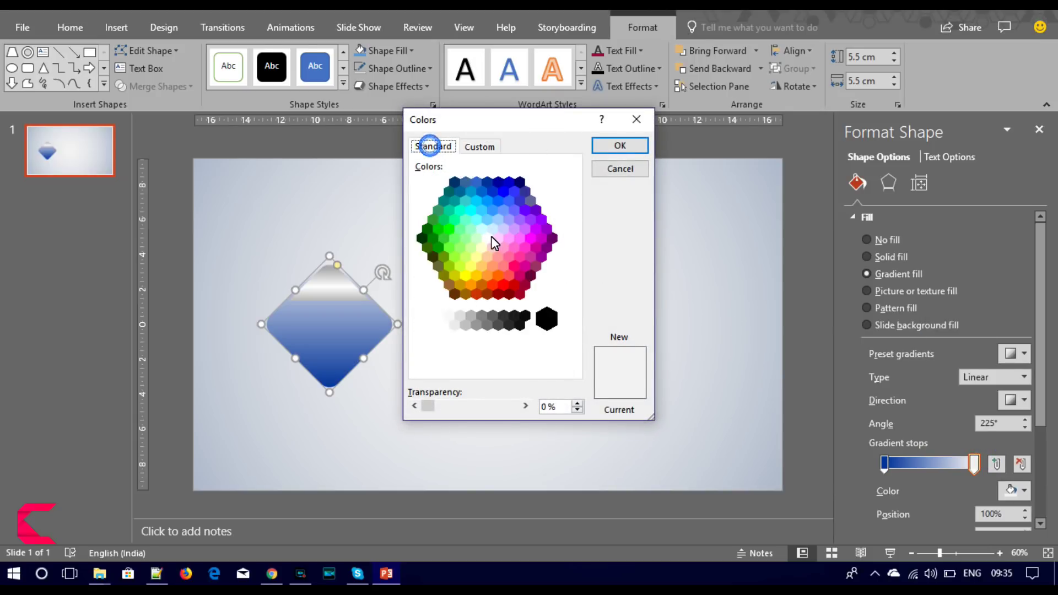
click(485, 203)
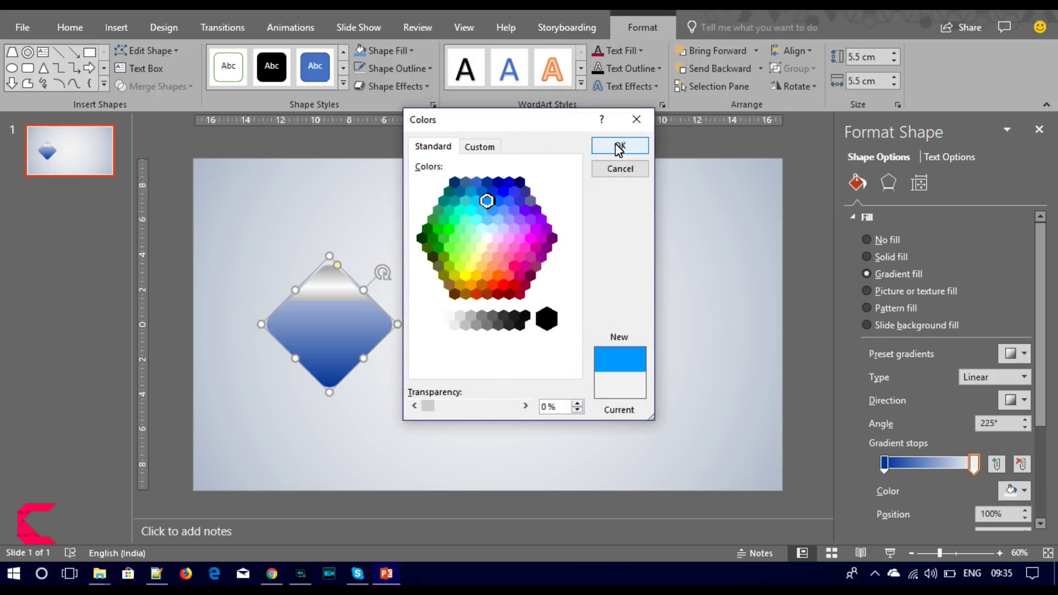
click(619, 147)
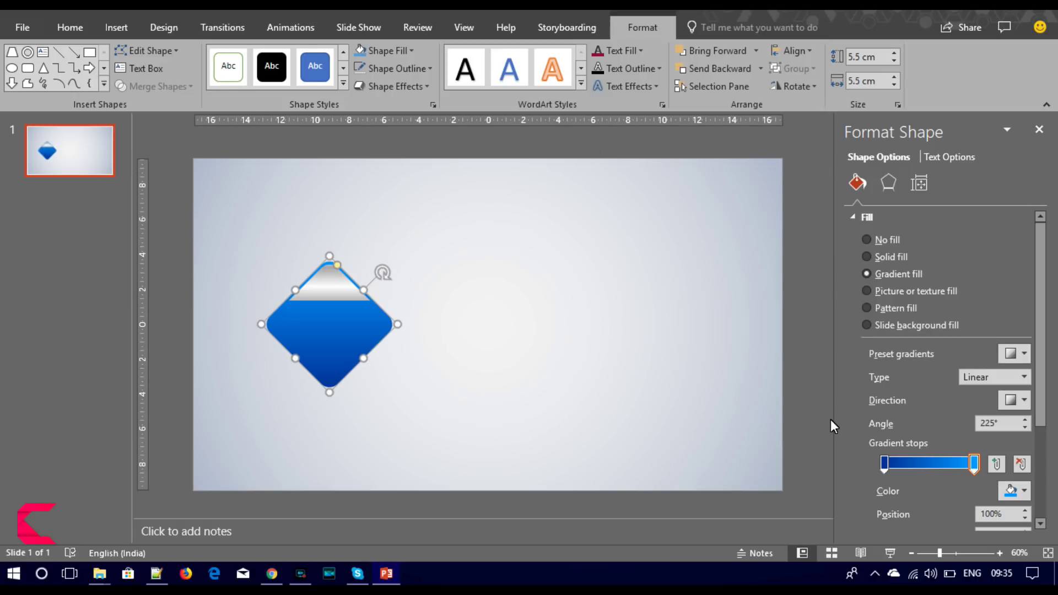
- Set the diamond's blue gradient direction to 90°
click(1014, 400)
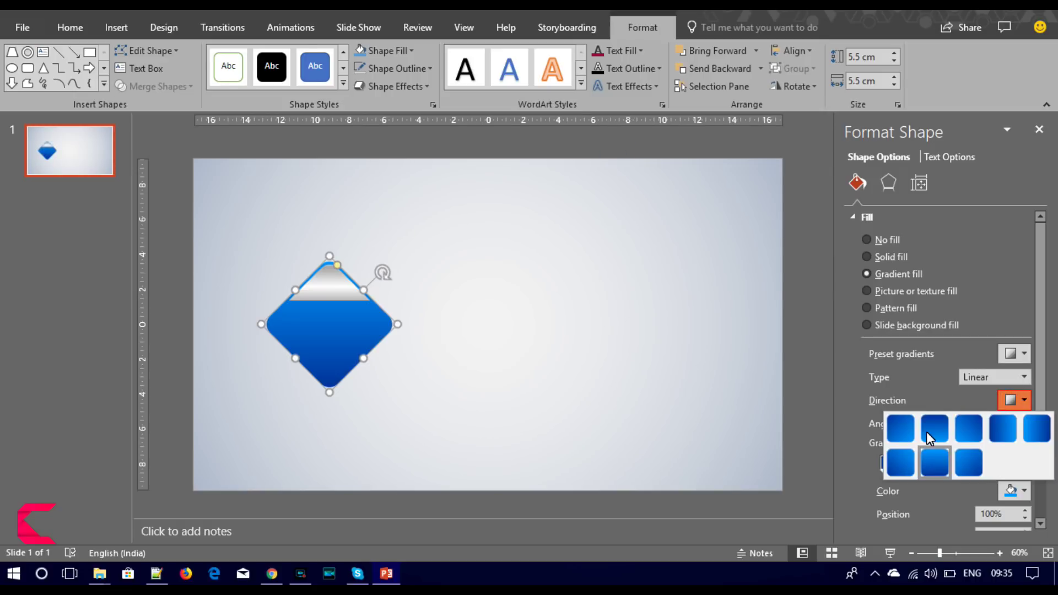
click(926, 430)
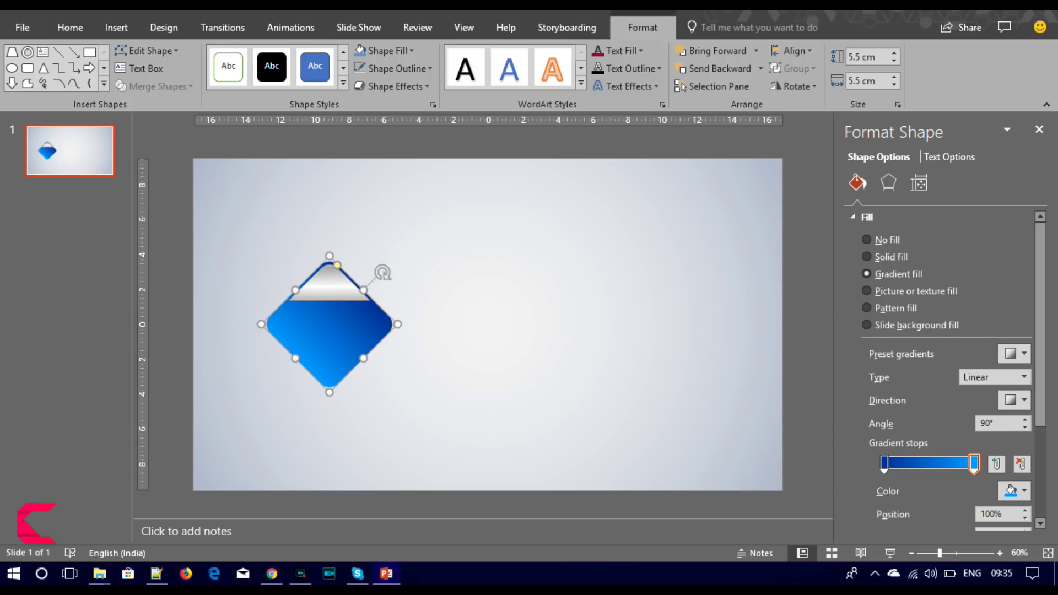
click(554, 318)
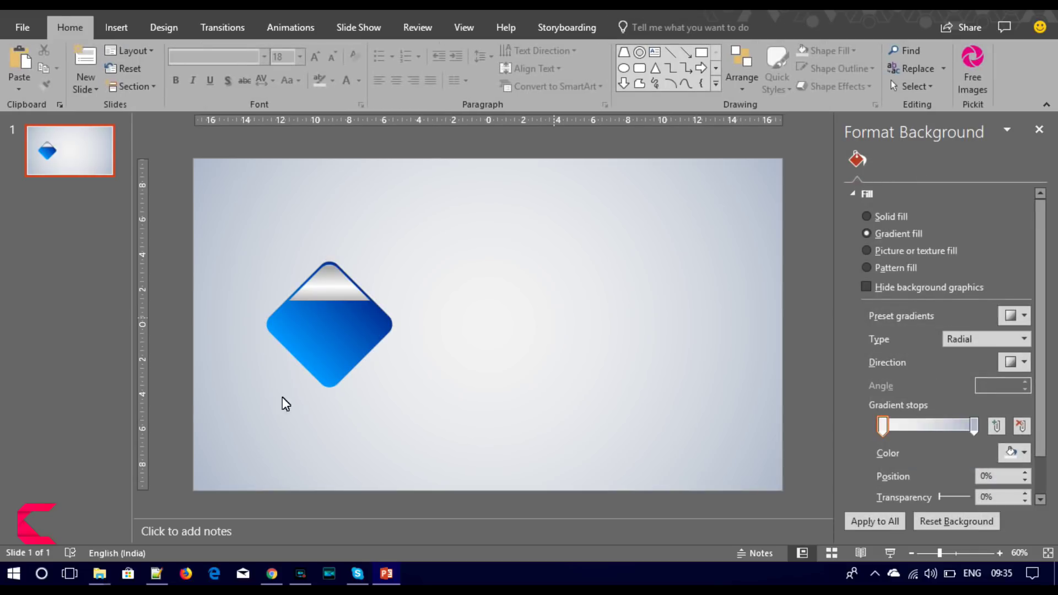
- Apply an outer shadow preset to the silver cap with 14 pt blur and 5 pt distance
click(329, 295)
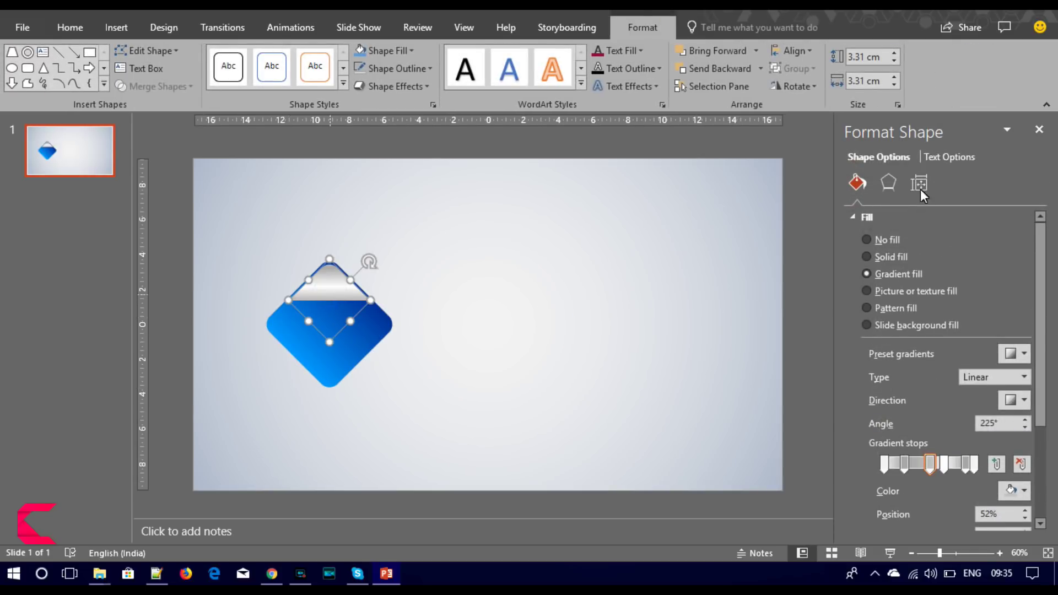
click(889, 182)
click(1013, 239)
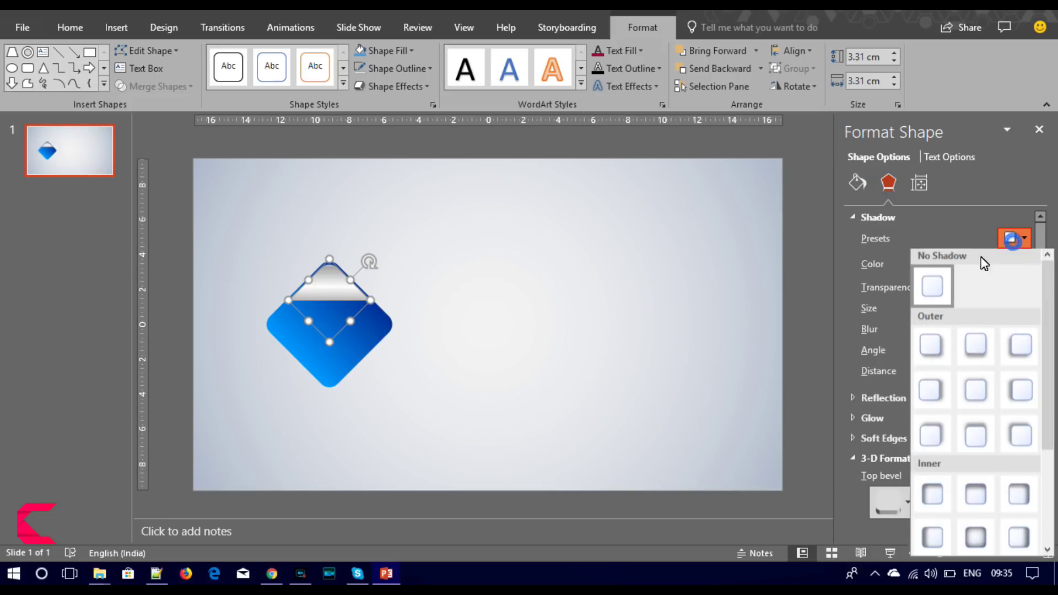
click(940, 340)
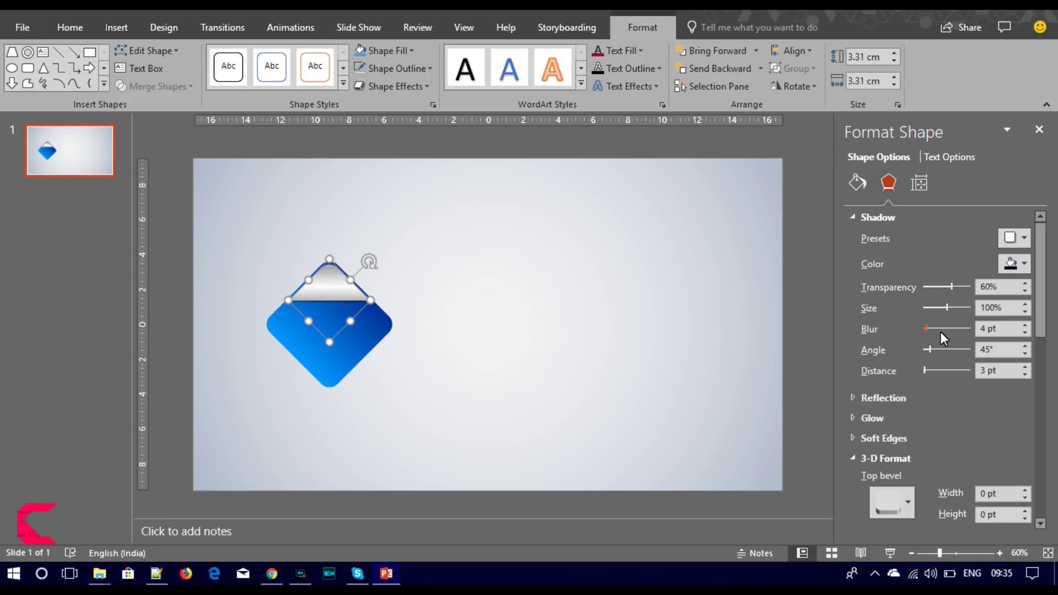
drag(928, 330, 934, 331)
click(1024, 367)
click(1024, 367)
click(657, 341)
click(332, 370)
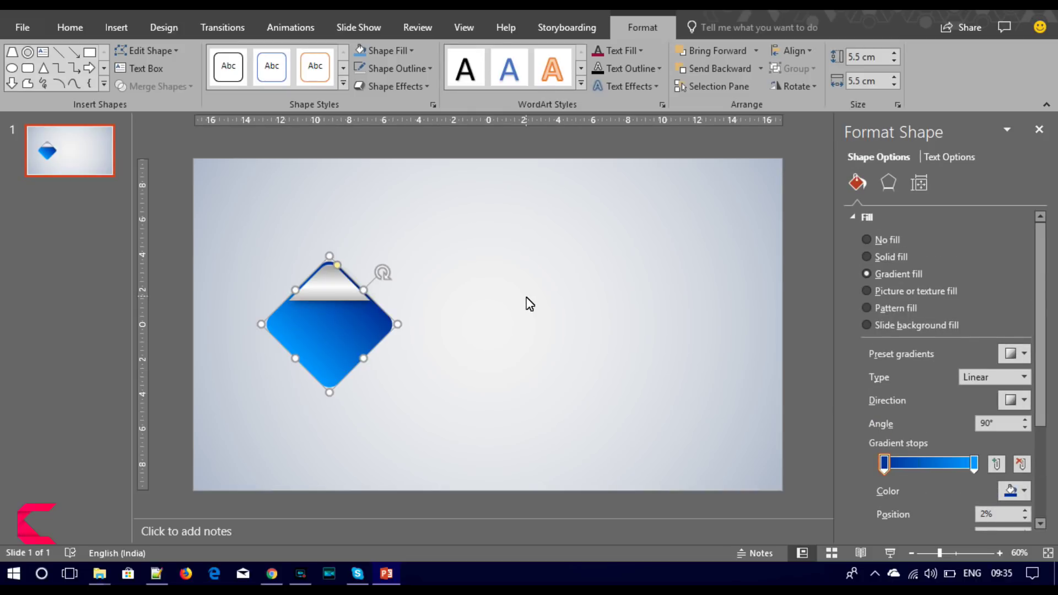
- Paste a diamond copy over the original, enlarge it evenly, and send it to the back
key(ctrl+v)
drag(358, 347, 348, 338)
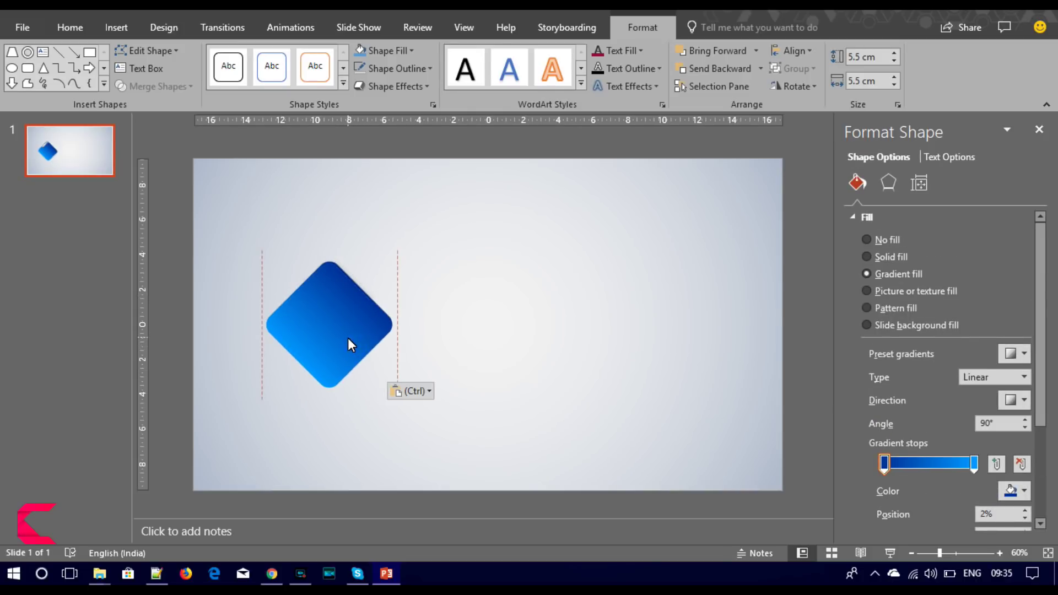
click(396, 325)
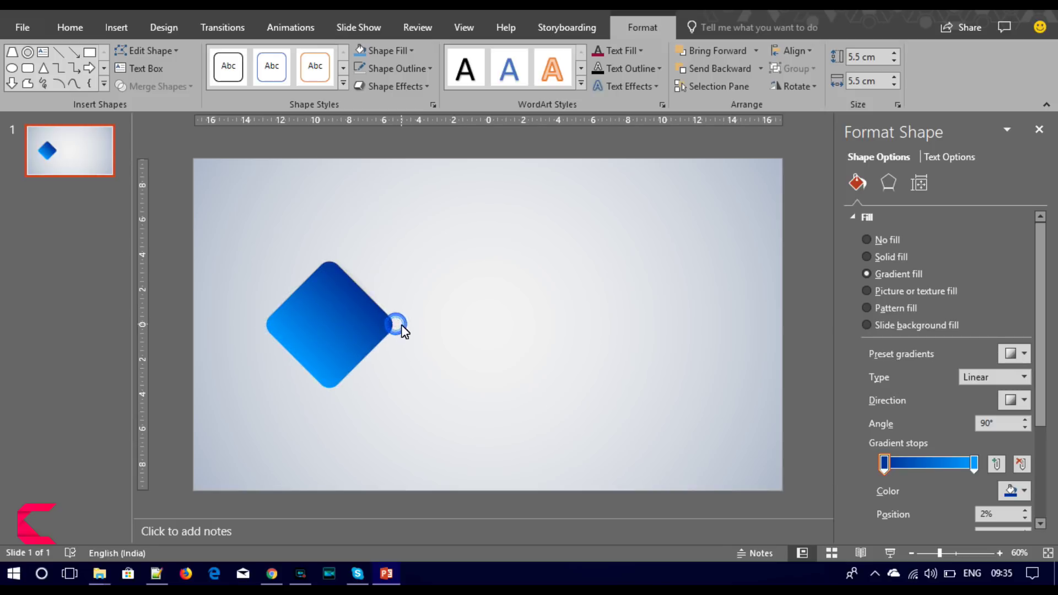
drag(401, 325, 409, 330)
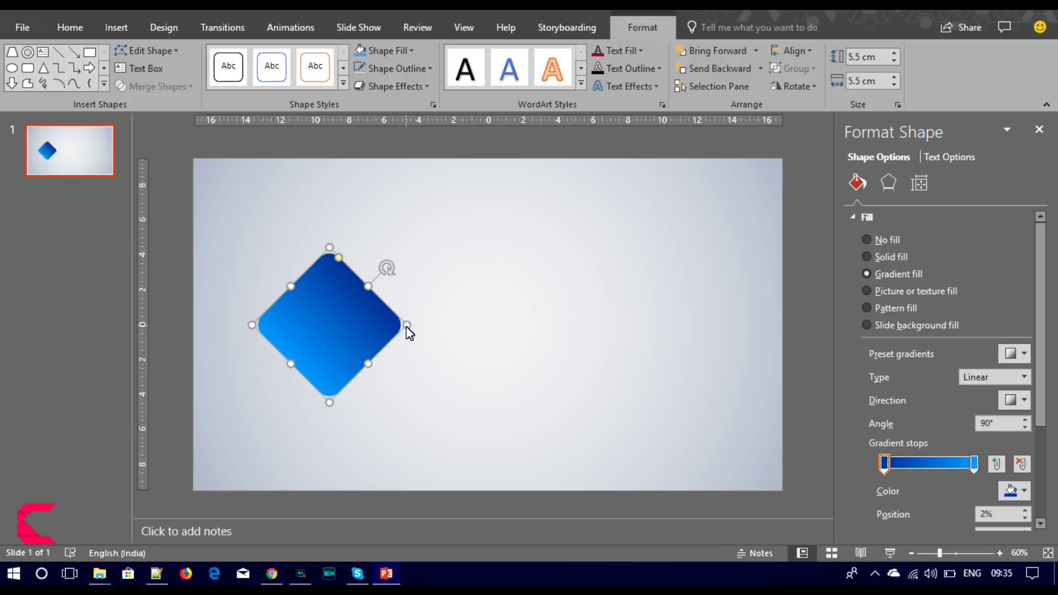
right_click(359, 320)
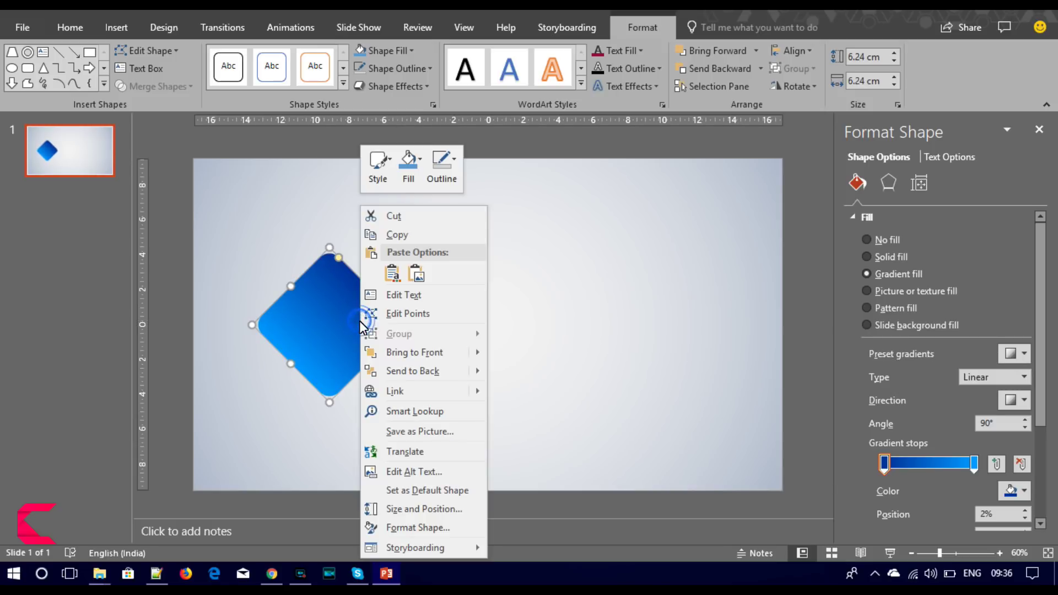
click(430, 370)
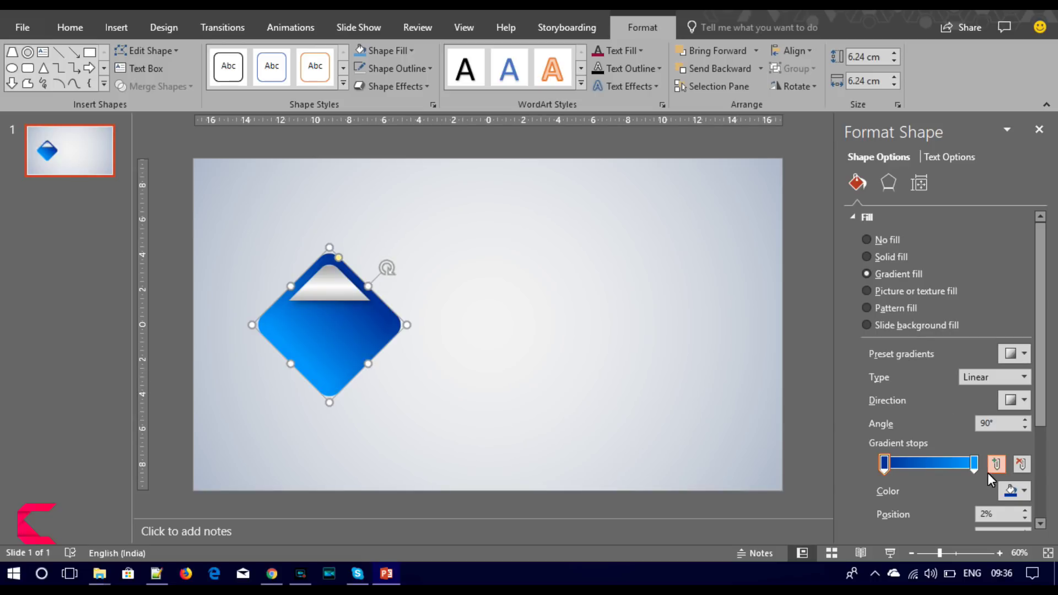
- Colour the copy's gradient stops white and light grey, with the right stop at 100%
click(1010, 491)
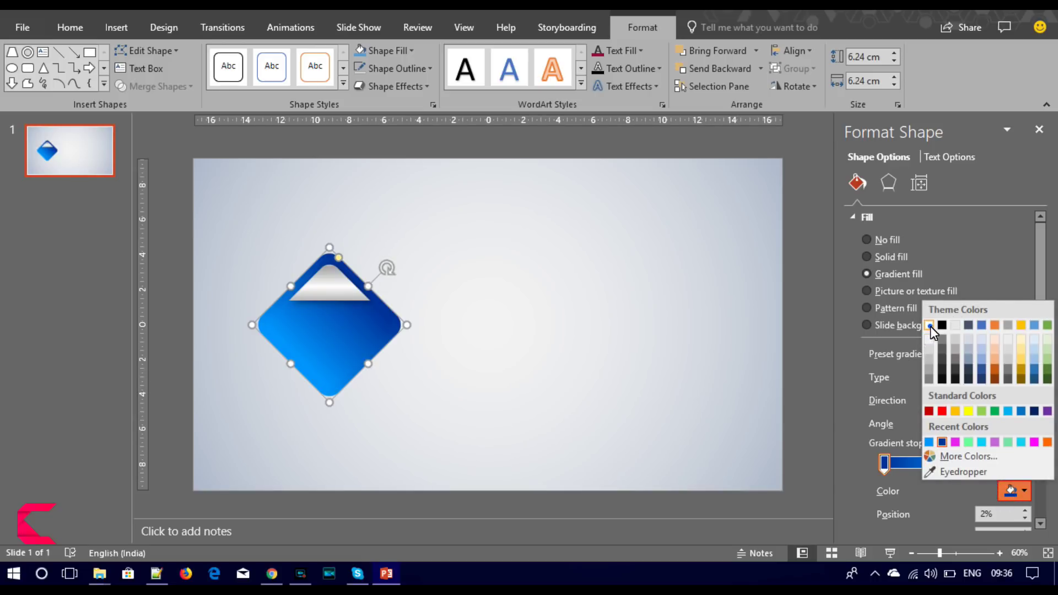
click(930, 325)
click(1024, 491)
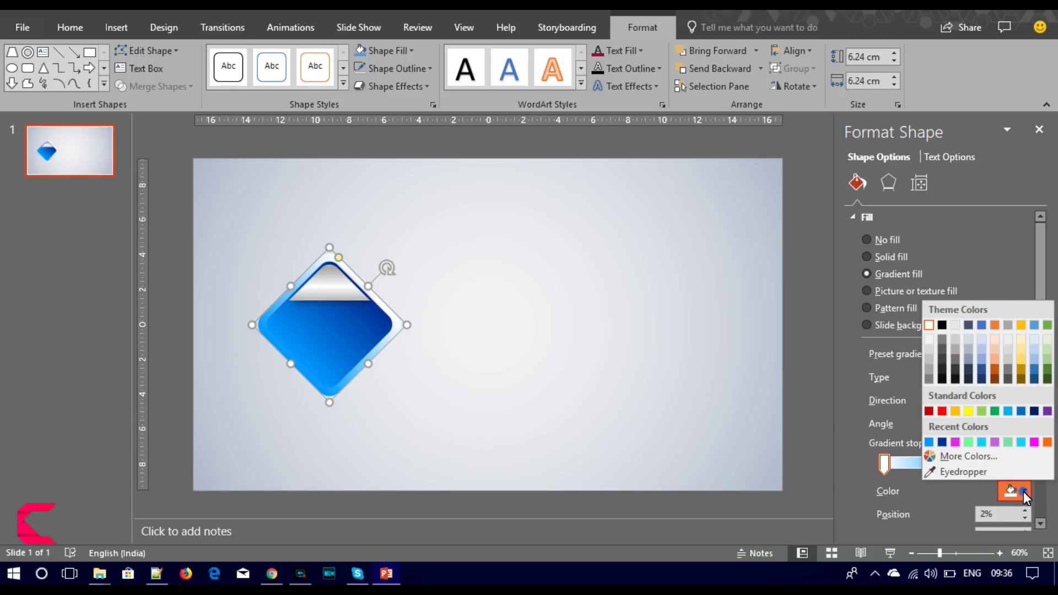
click(929, 339)
click(973, 464)
drag(975, 466, 978, 466)
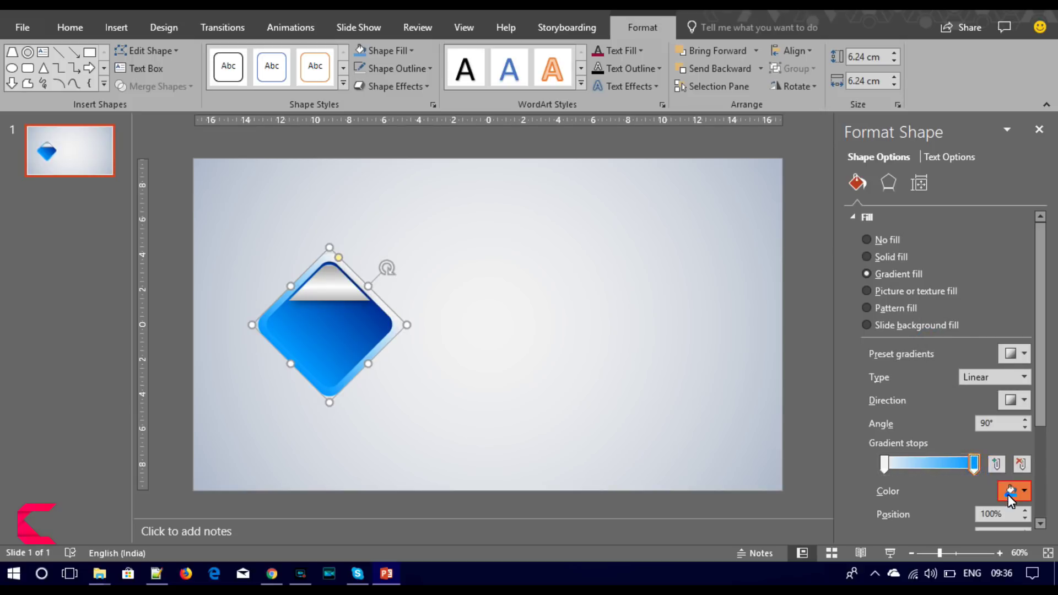
click(1012, 492)
click(930, 351)
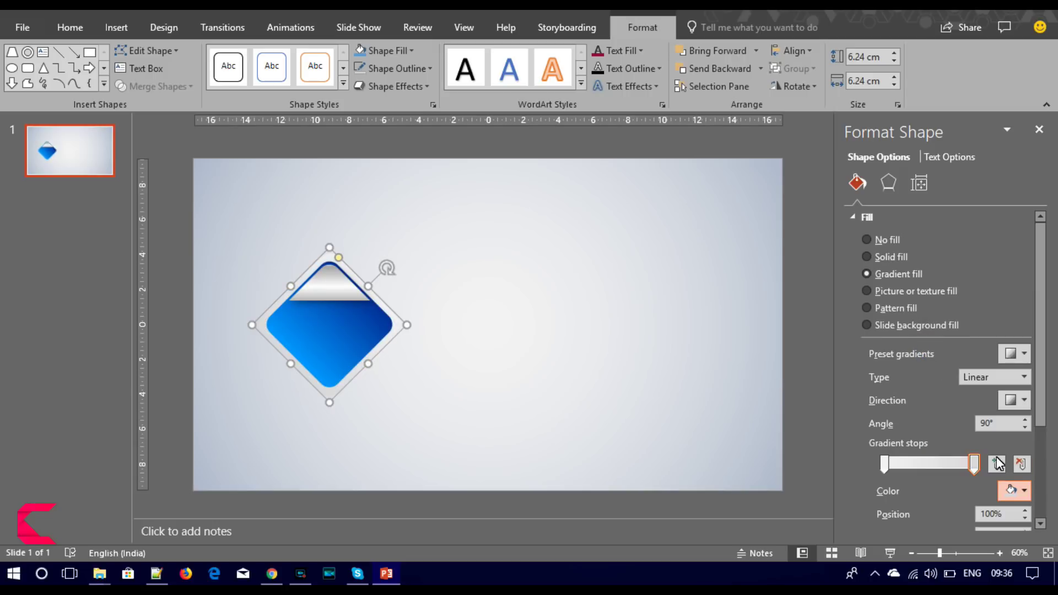
click(657, 390)
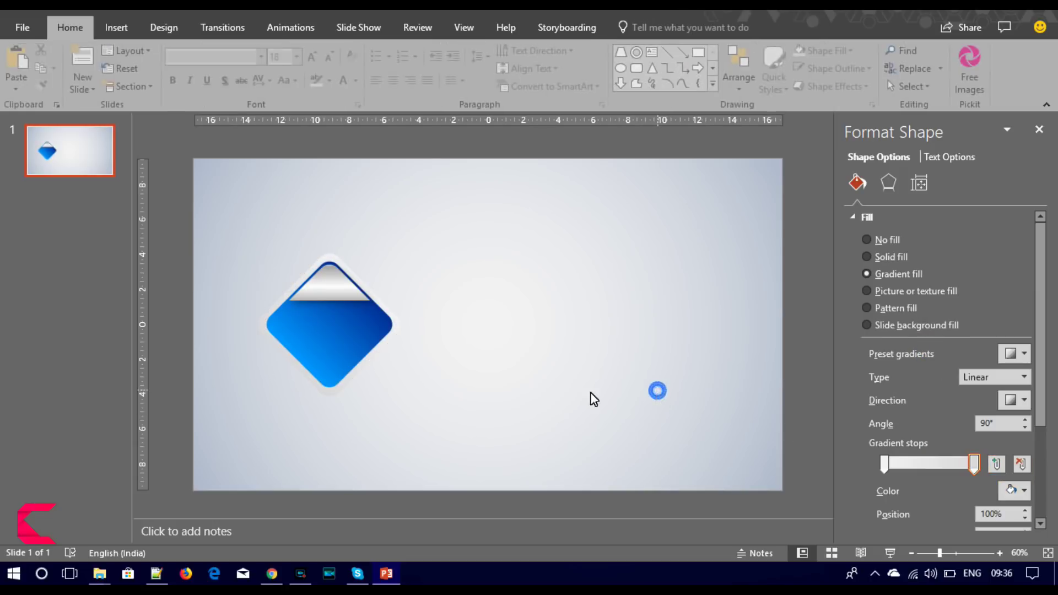
click(343, 394)
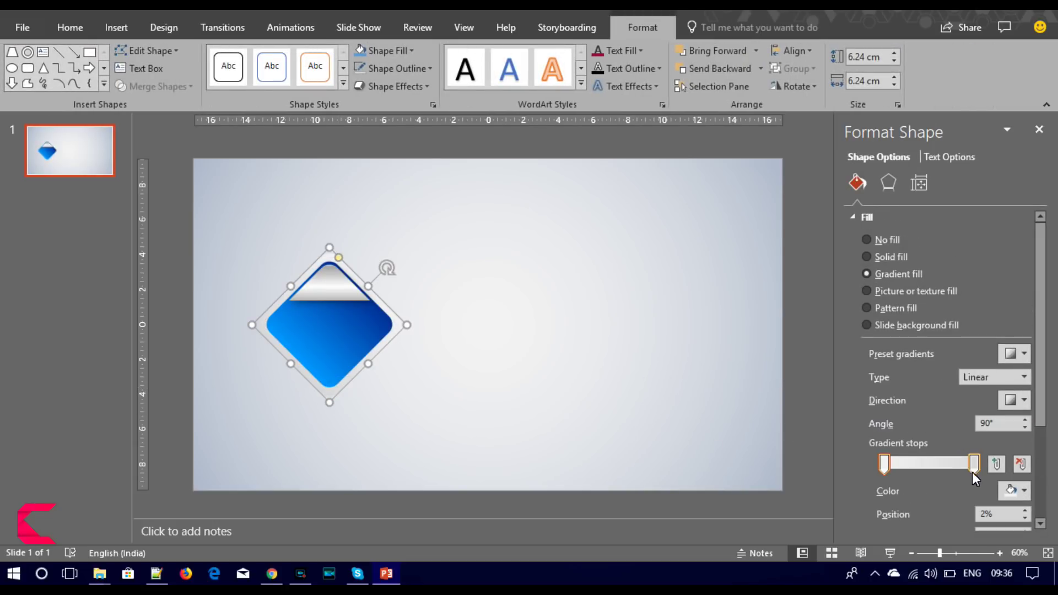
- Apply an Outer shadow preset to the pale frame diamond, with 16 pt blur and 6 pt distance
click(887, 185)
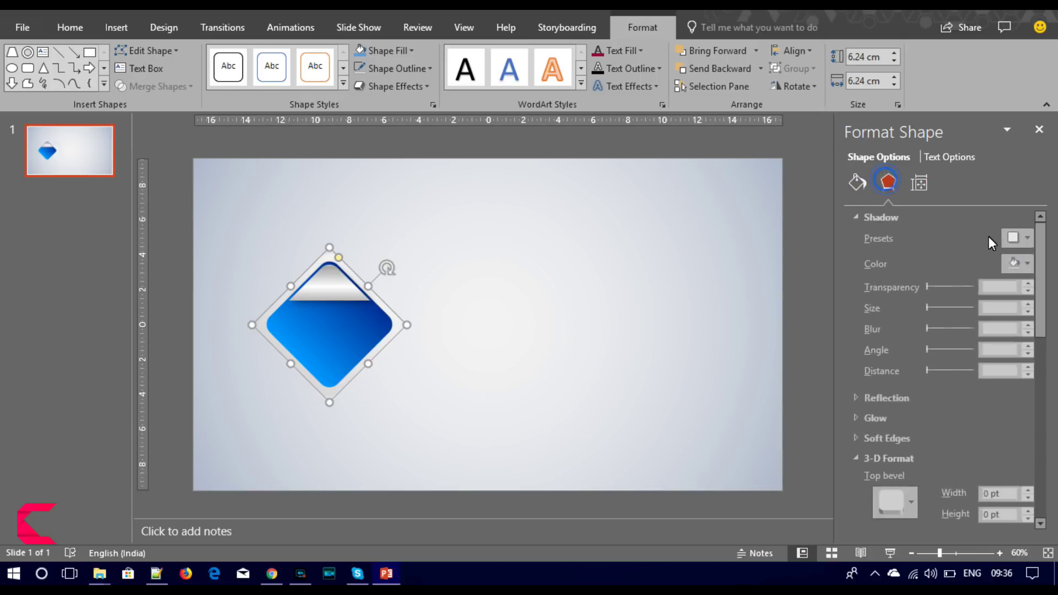
click(1013, 238)
click(936, 286)
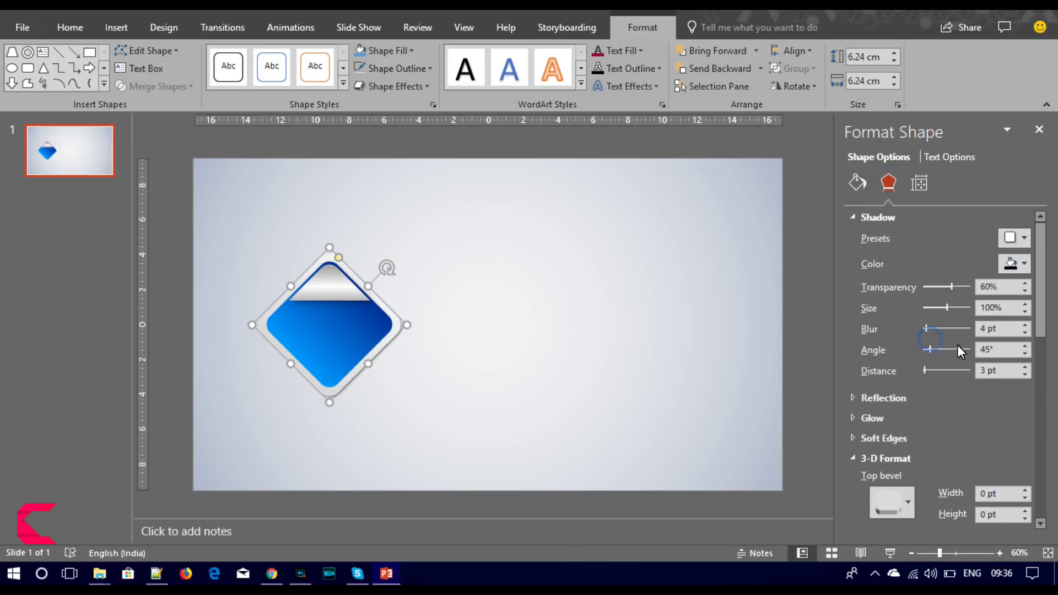
drag(924, 329, 930, 330)
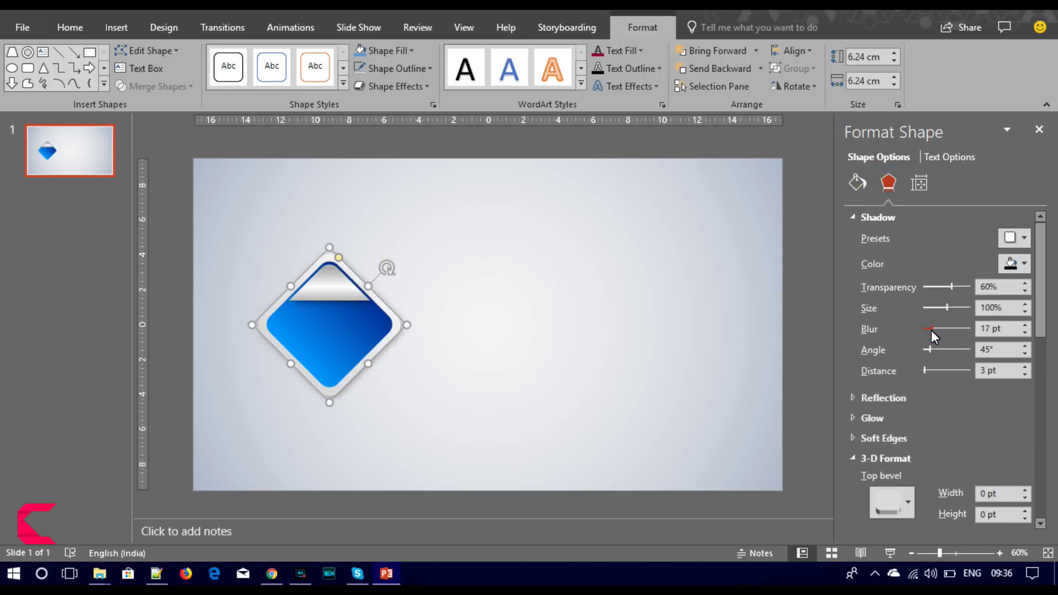
click(1022, 333)
click(1023, 367)
click(1022, 366)
click(1022, 367)
click(546, 419)
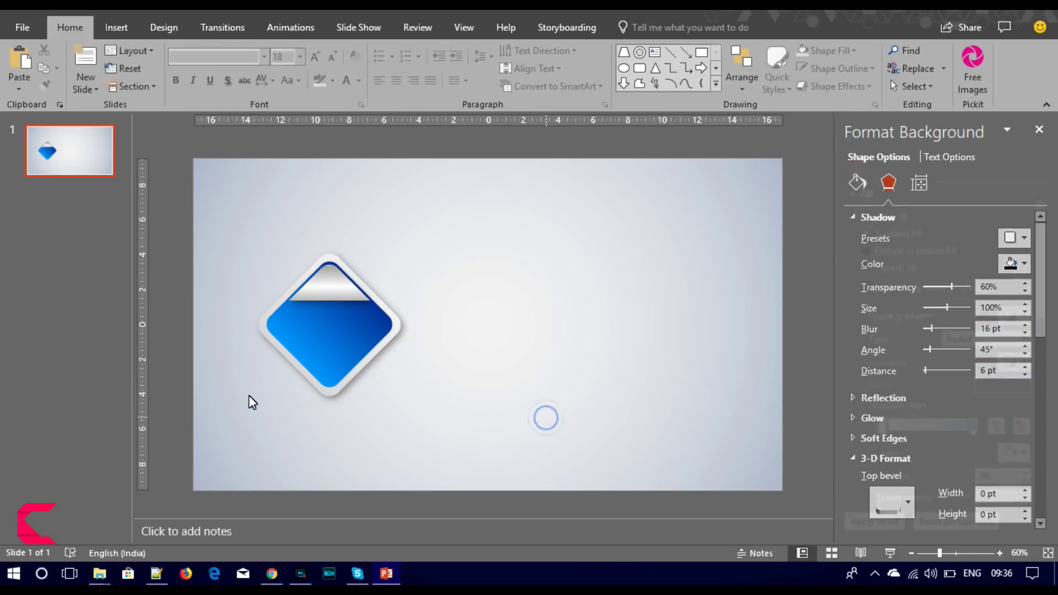
- Move the silver cap up to the frame diamond's top corner
click(326, 296)
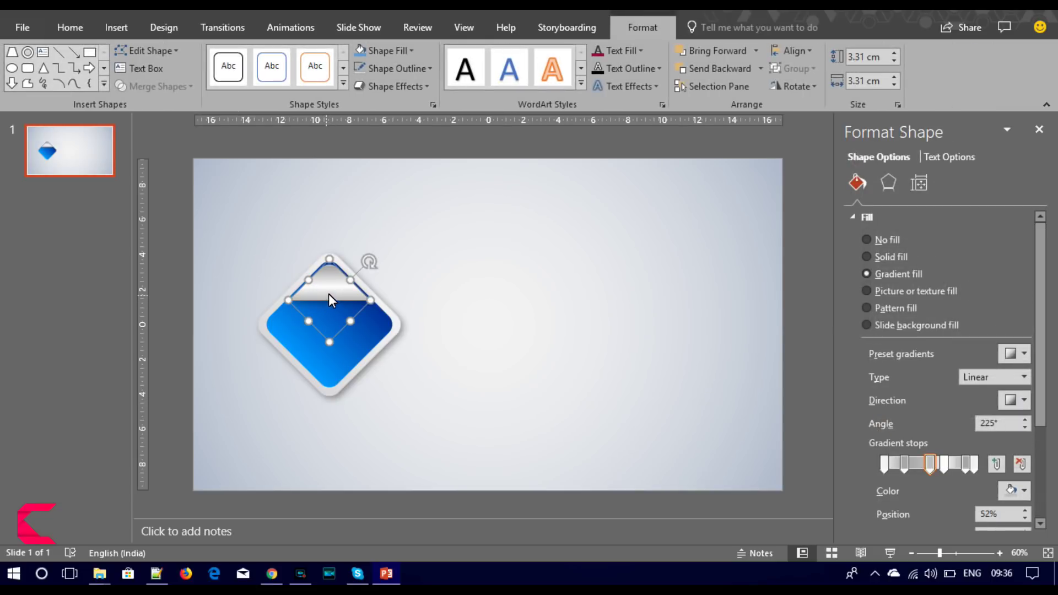
drag(330, 290, 331, 281)
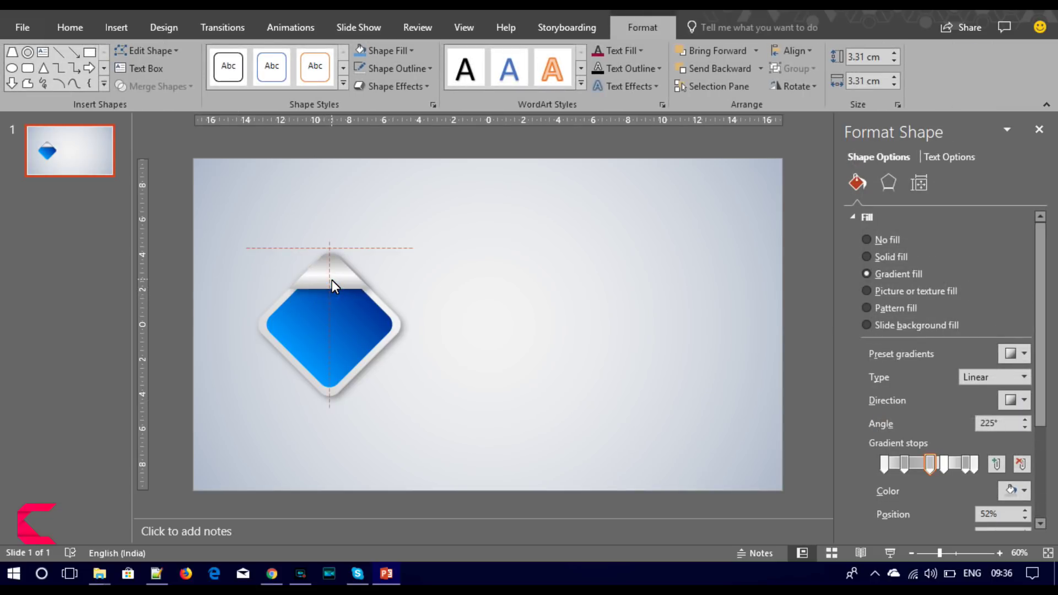
drag(332, 280, 332, 280)
click(428, 375)
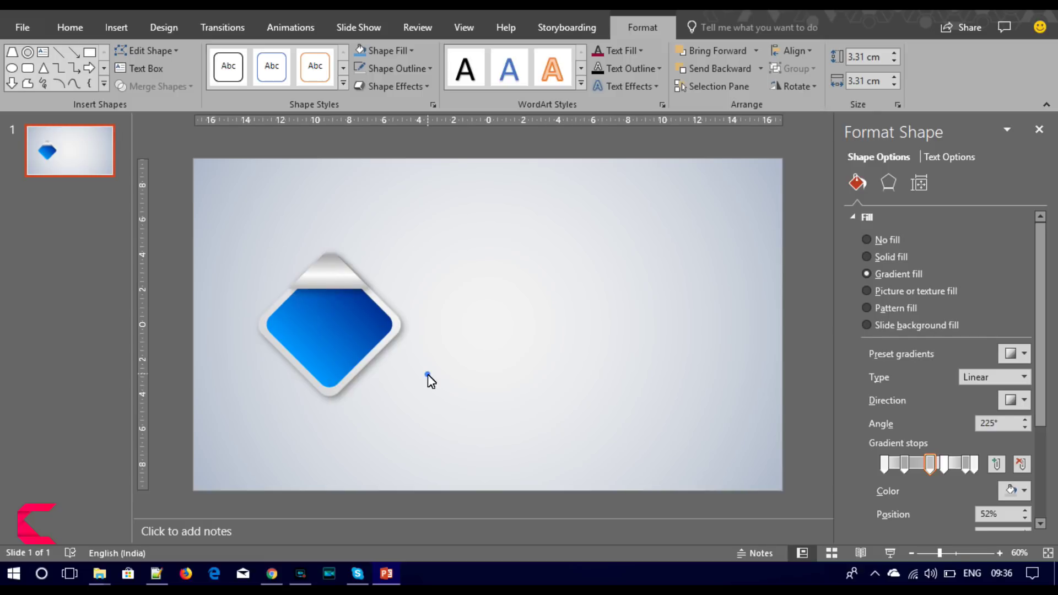
- Shade the pale frame with a light-grey gradient using the first diagonal direction preset
click(335, 399)
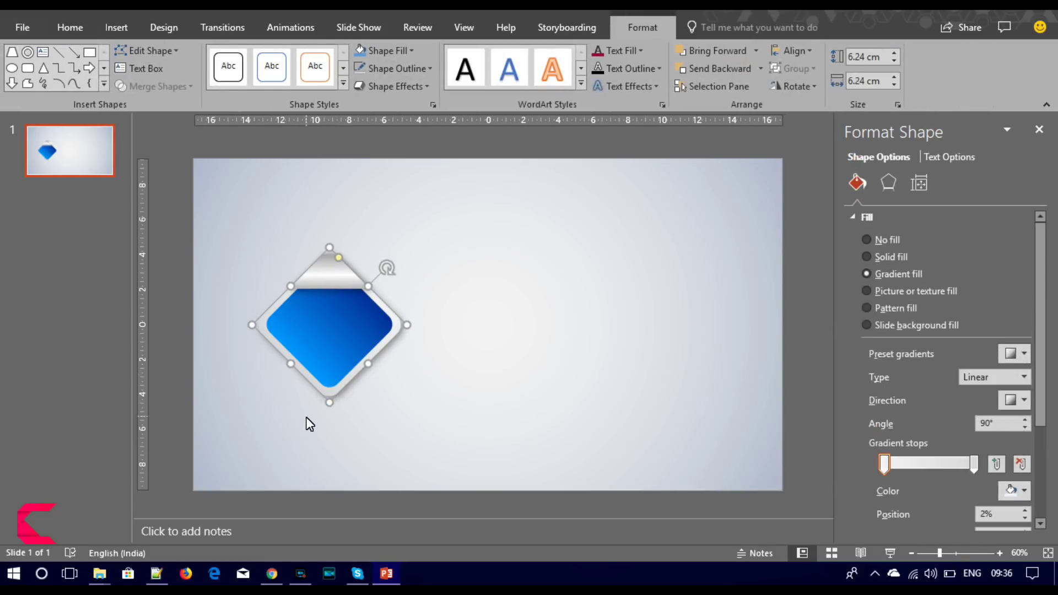
click(1016, 492)
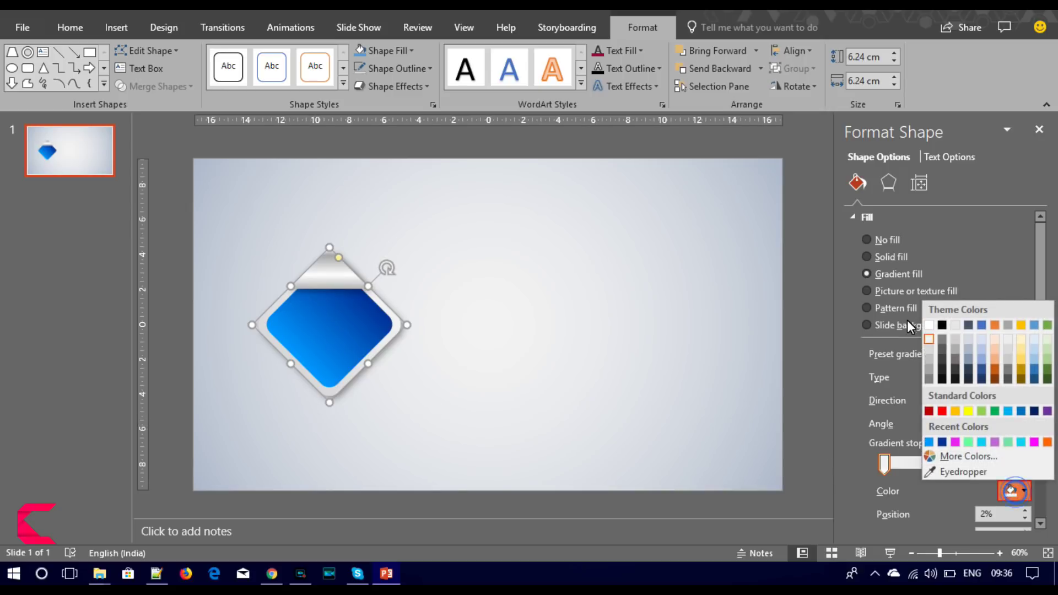
click(930, 355)
click(653, 386)
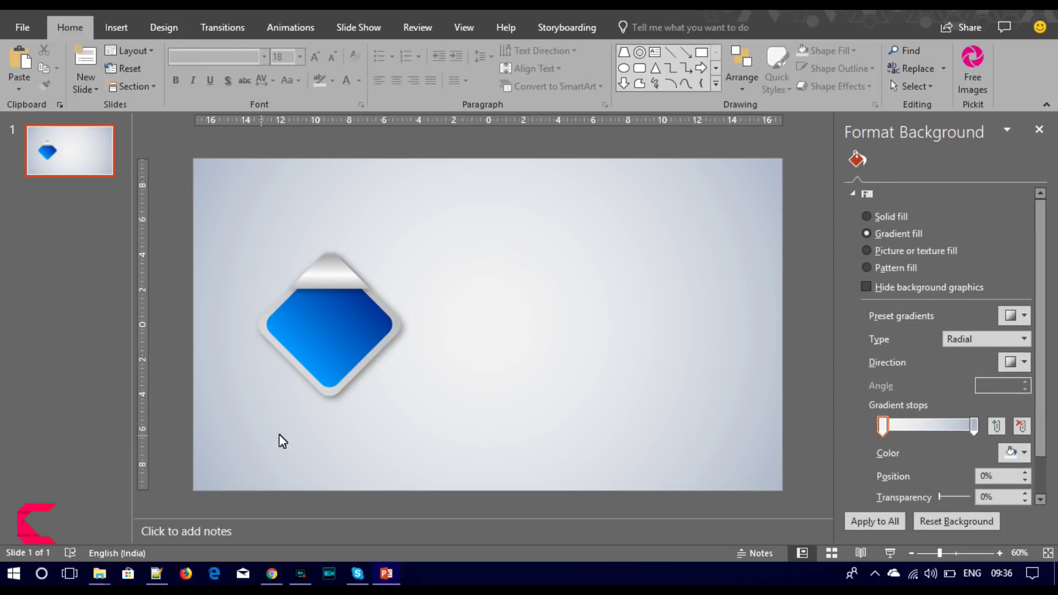
click(333, 399)
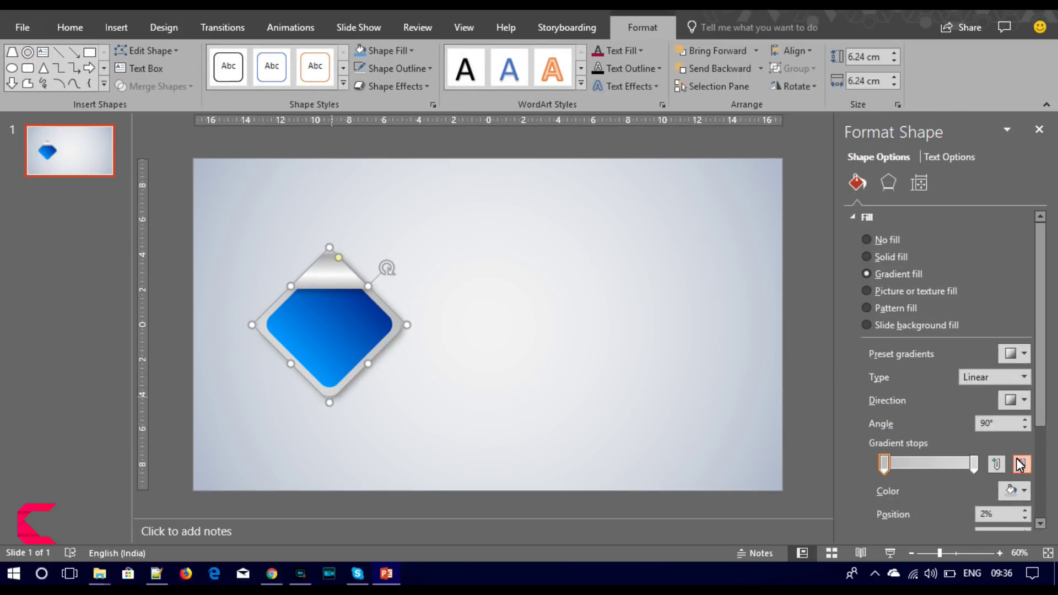
click(1022, 405)
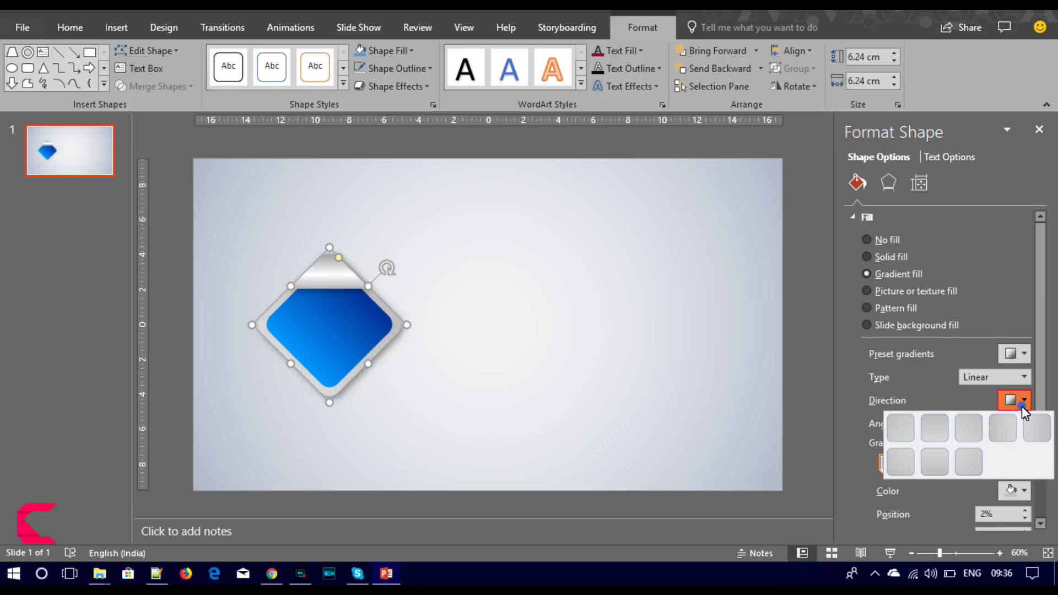
click(896, 428)
click(573, 413)
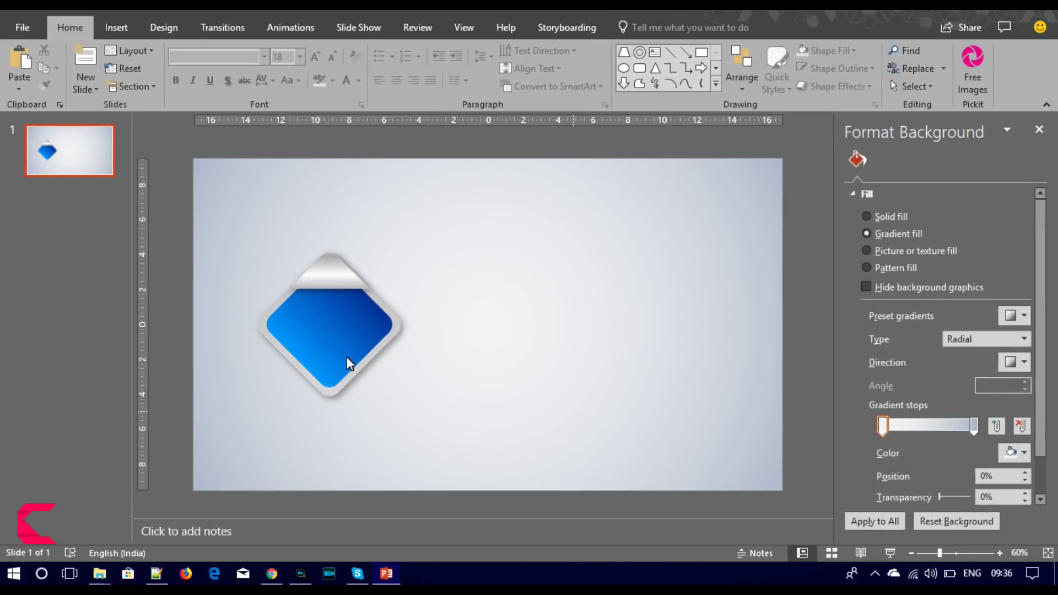
click(324, 365)
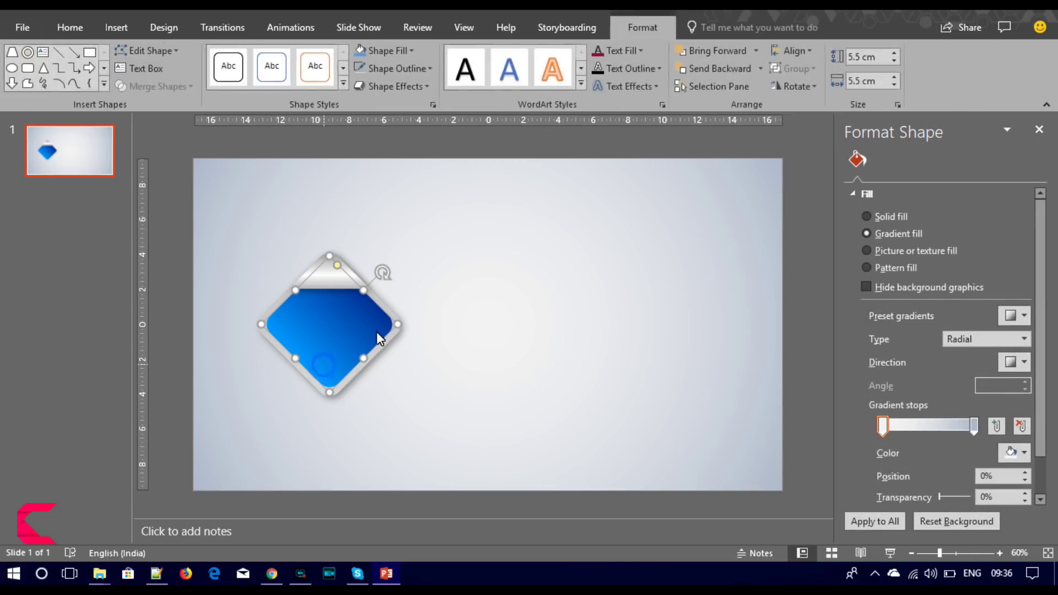
- Apply an Outer shadow preset to the blue diamond, with 16 pt blur and 7 pt distance
click(888, 183)
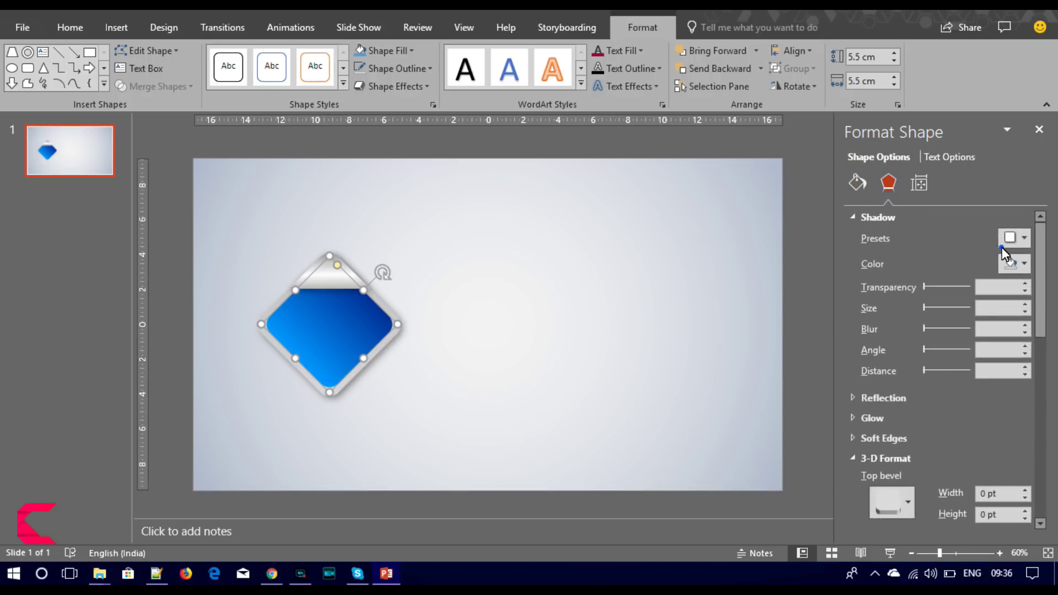
click(1013, 238)
click(927, 351)
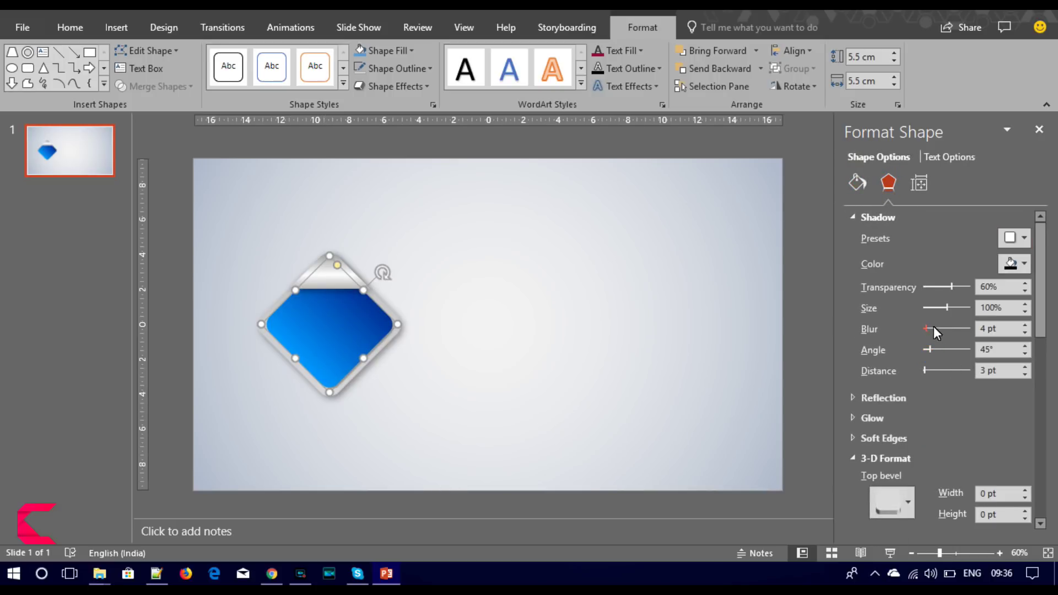
drag(929, 329, 935, 334)
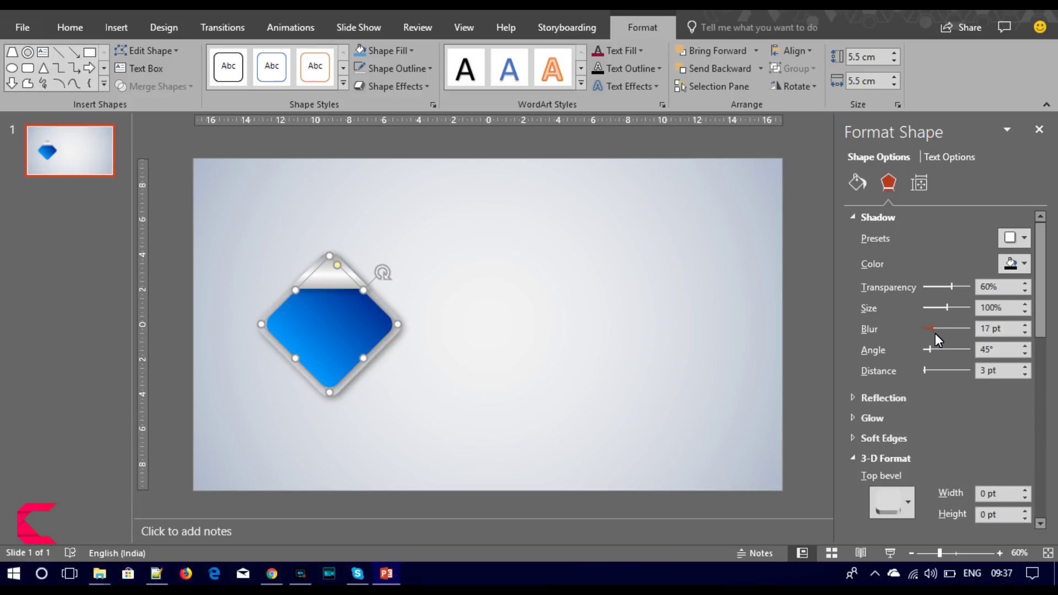
click(1023, 332)
click(1023, 365)
click(1024, 366)
click(1024, 366)
click(1023, 366)
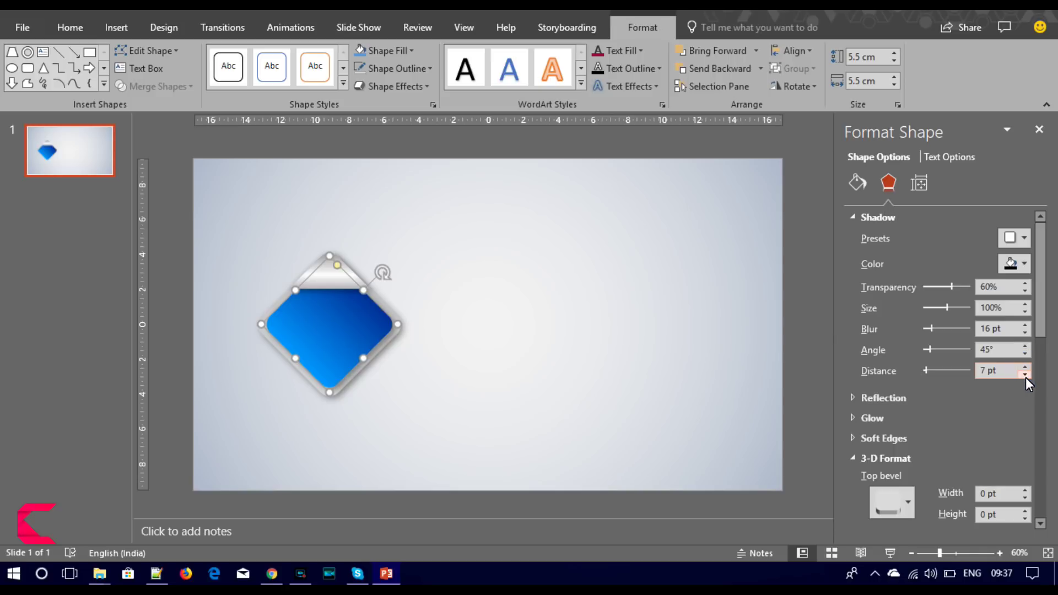
click(754, 388)
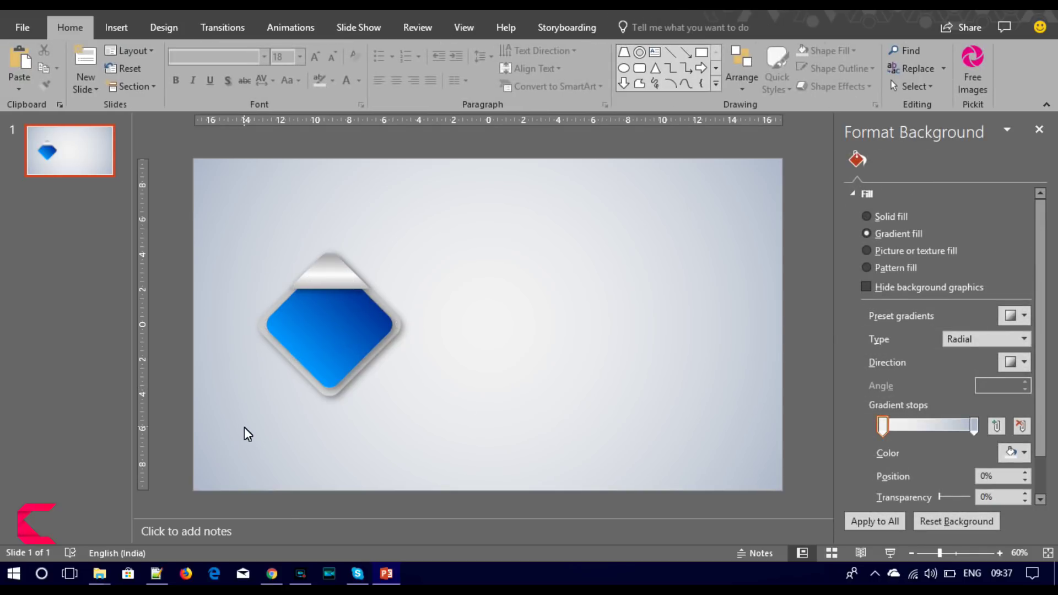
click(347, 347)
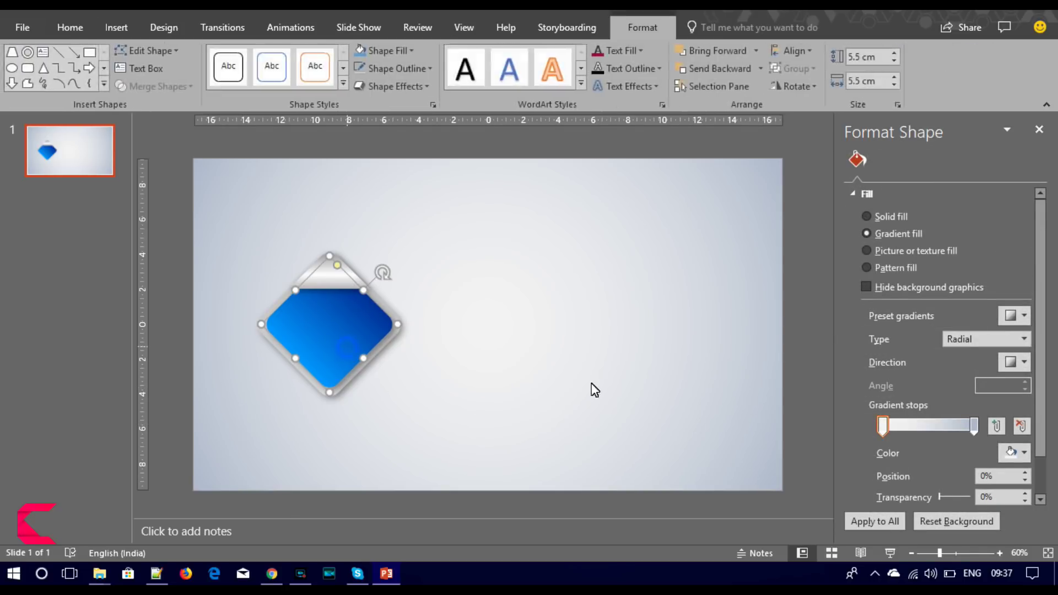
- Change the blue diamond's right gradient stop to a lighter blue
click(974, 464)
click(1014, 490)
key(Escape)
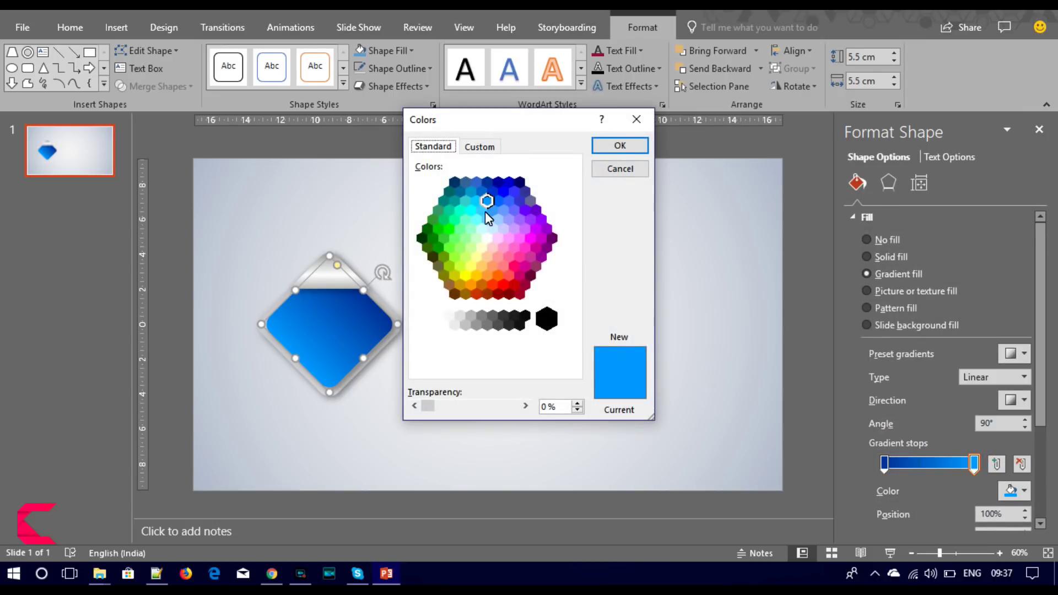
click(477, 200)
click(606, 147)
click(617, 340)
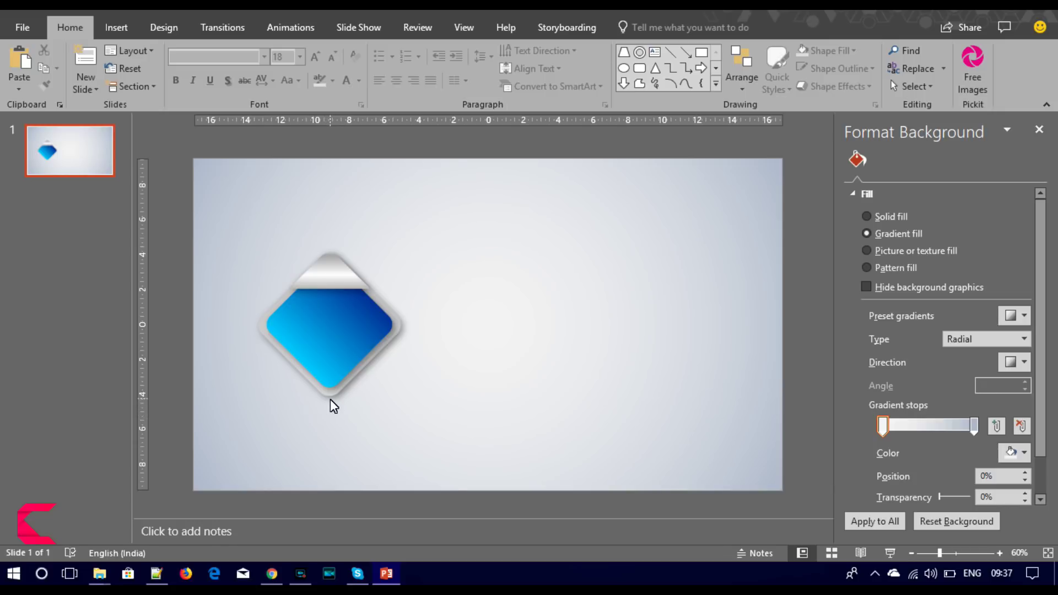
- Set the slide background's radial gradient stop colour to grey
click(554, 404)
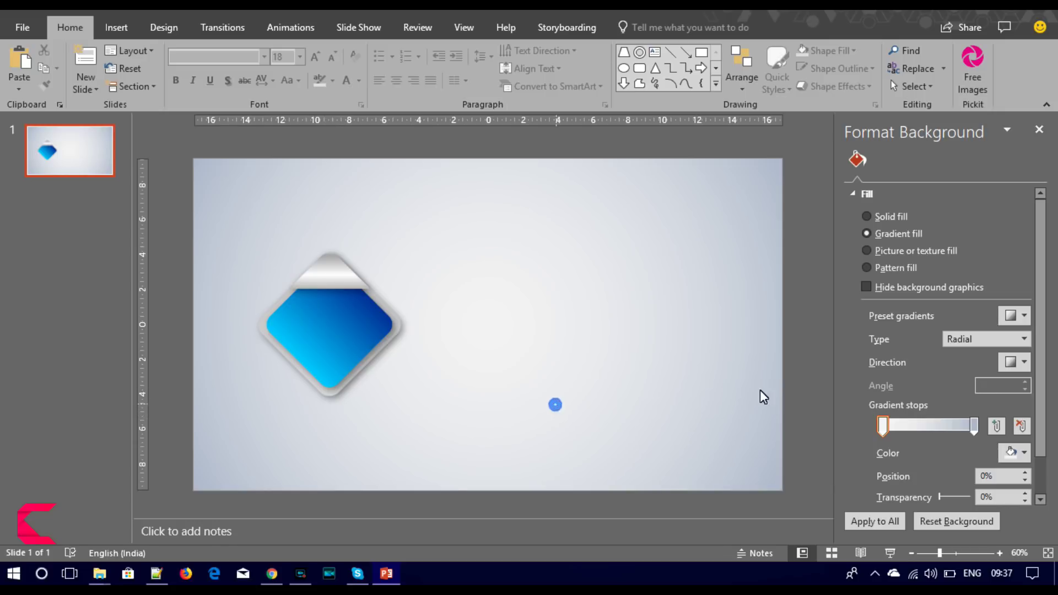
click(1026, 458)
click(931, 310)
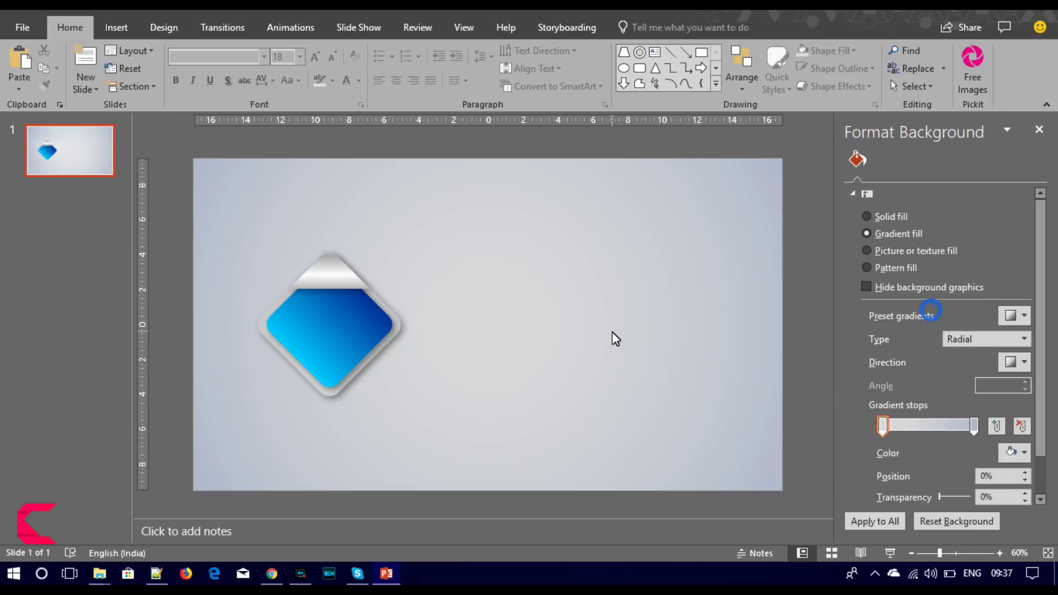
click(513, 348)
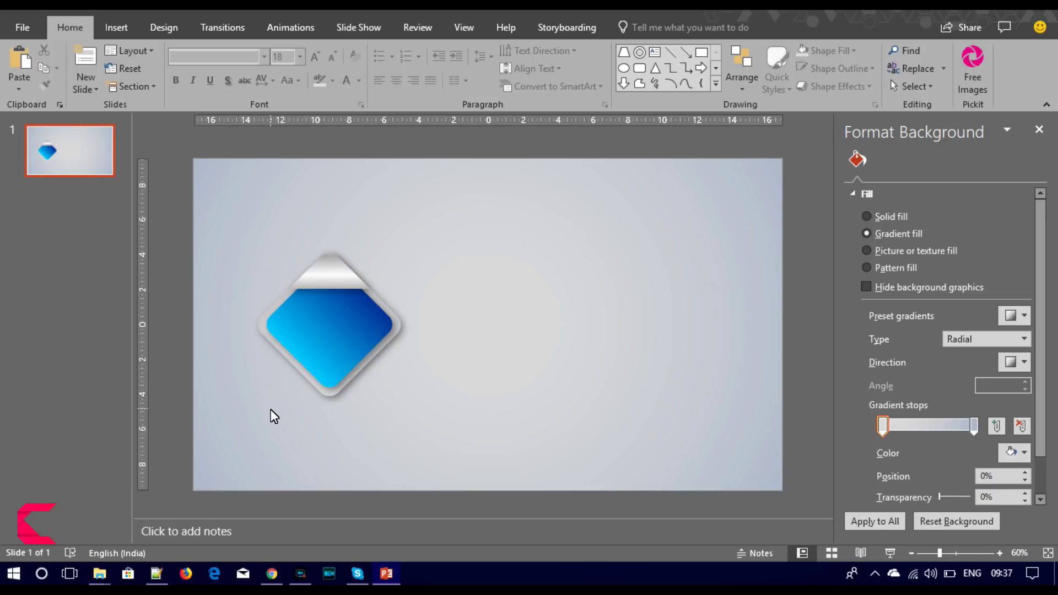
drag(251, 425, 494, 214)
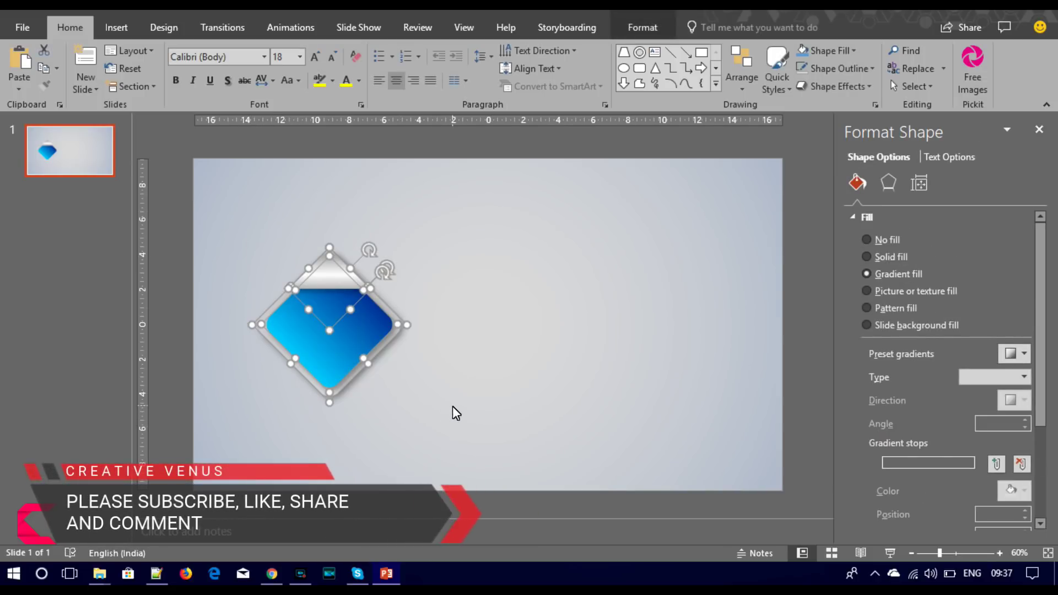
- Marquee-select all diamond pieces, group them with Ctrl+G, and shift the group slightly left
click(491, 417)
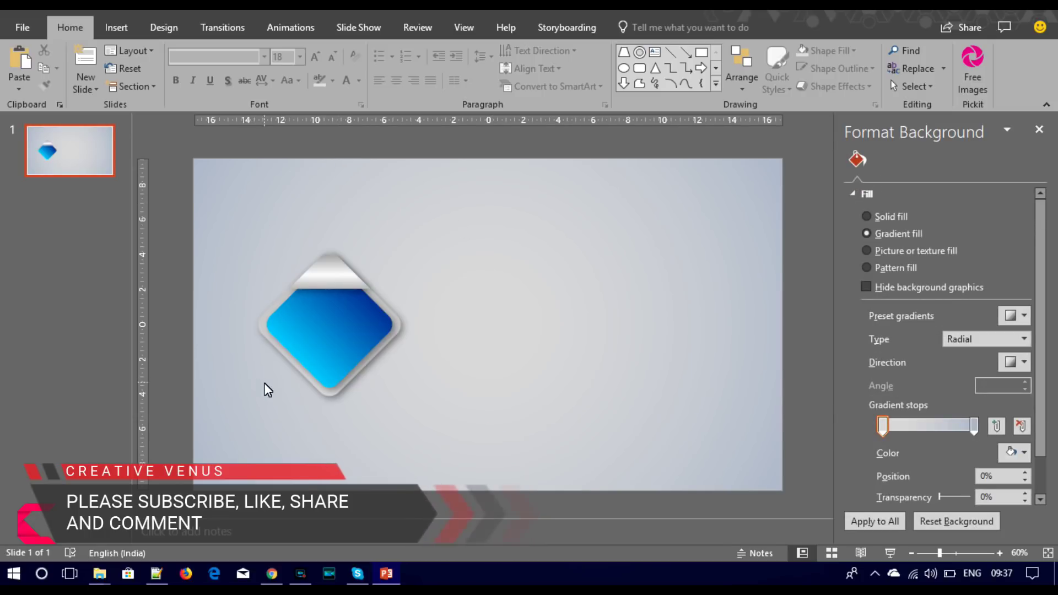
drag(235, 422, 441, 218)
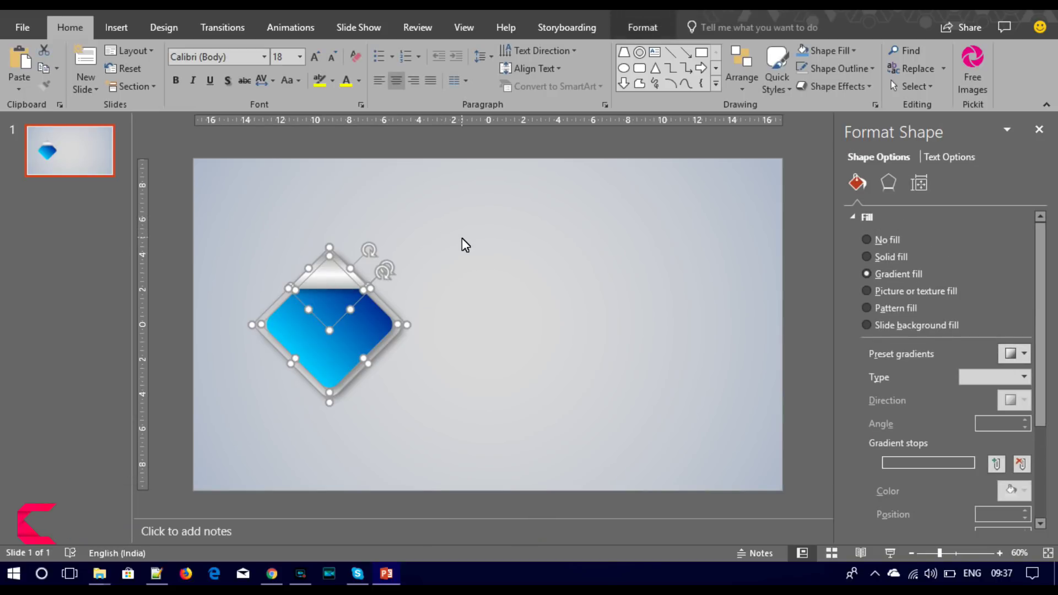
key(ctrl+g)
key(ctrl+shift+g)
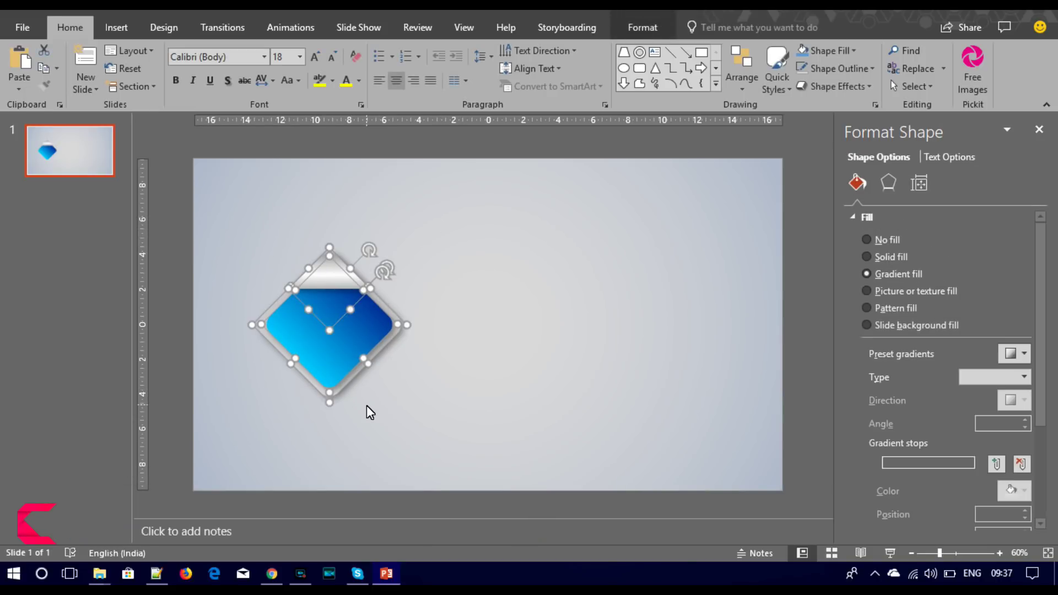
key(ctrl+g)
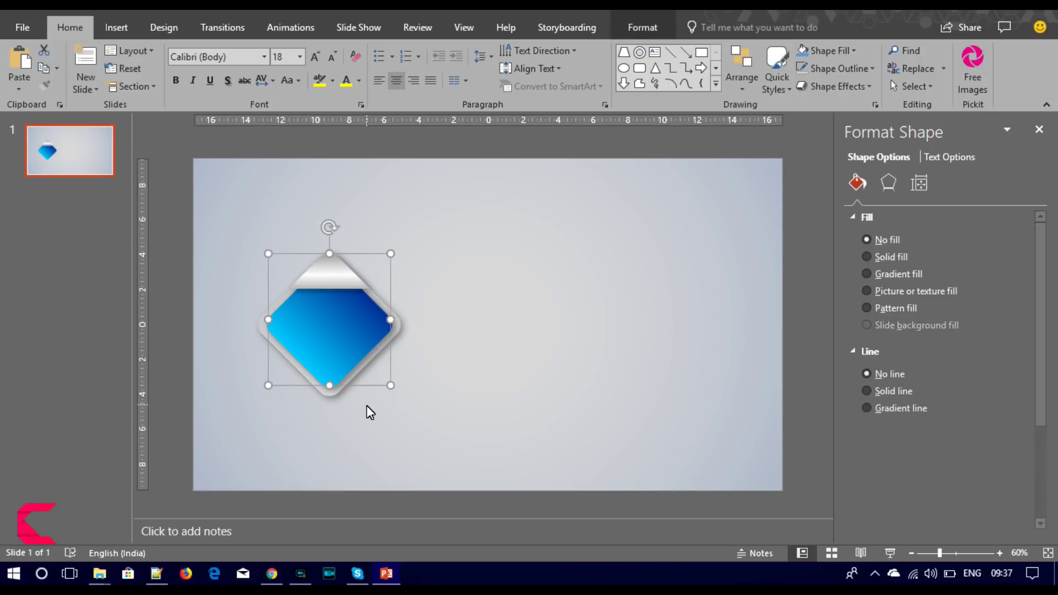
drag(365, 388, 335, 386)
- Paste three copies of the grouped diamond and line them up in a row to its right
key(ctrl+v)
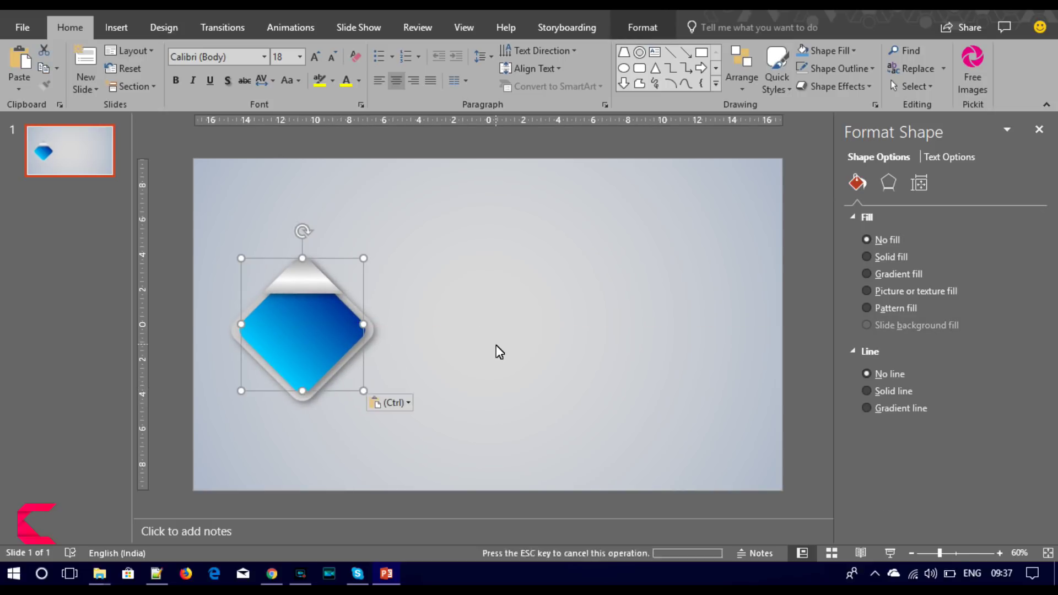
drag(338, 399, 463, 395)
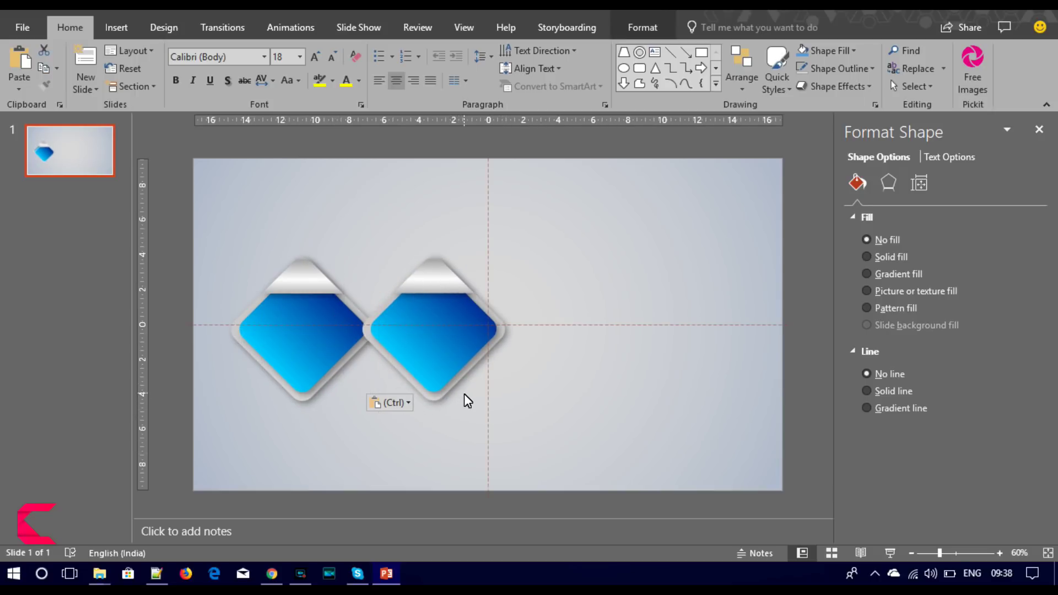
key(ctrl+v)
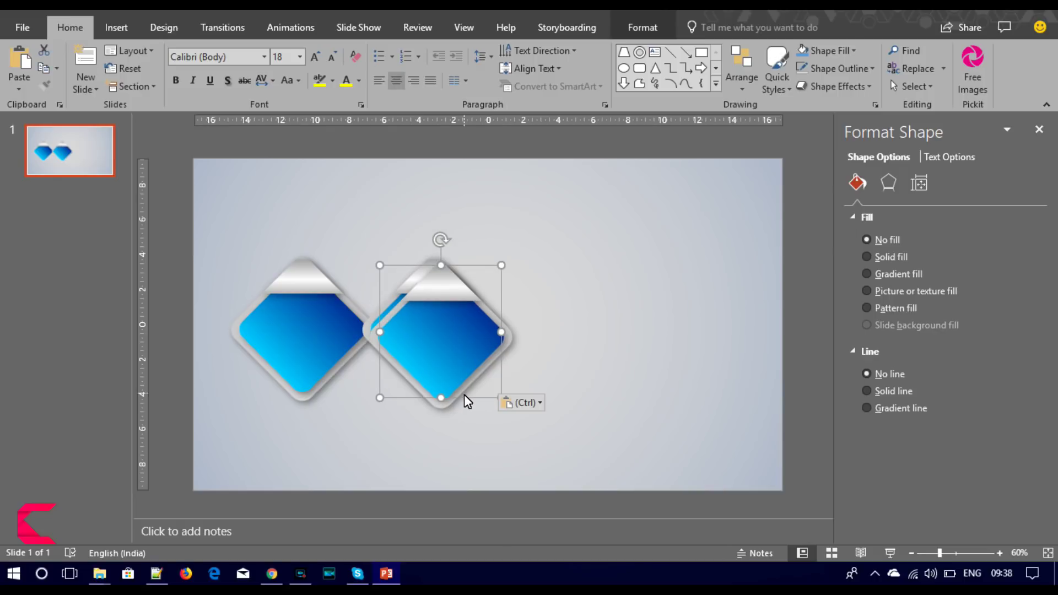
drag(464, 394, 593, 393)
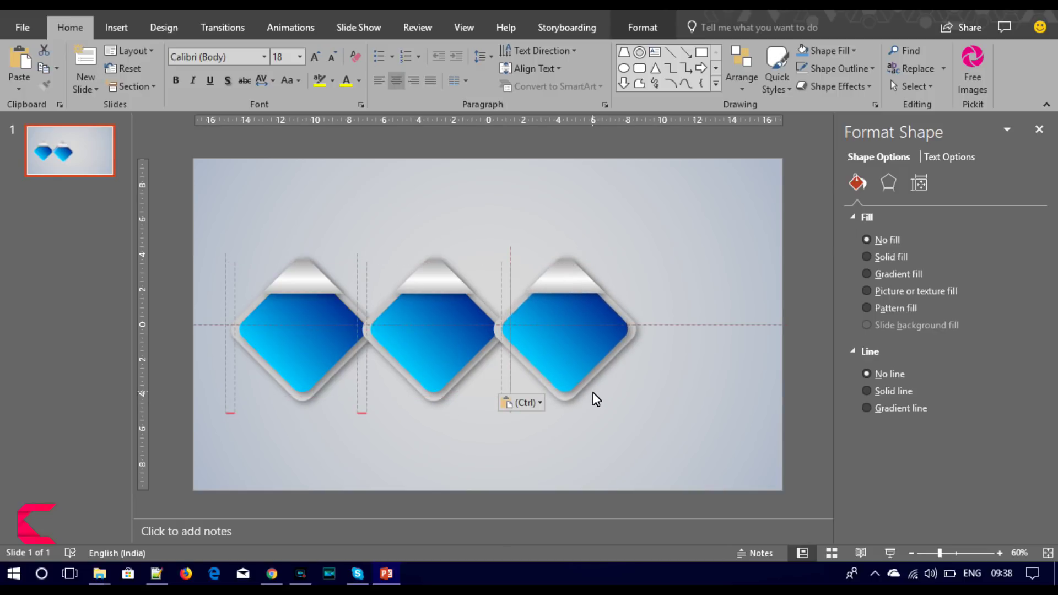
key(ctrl+v)
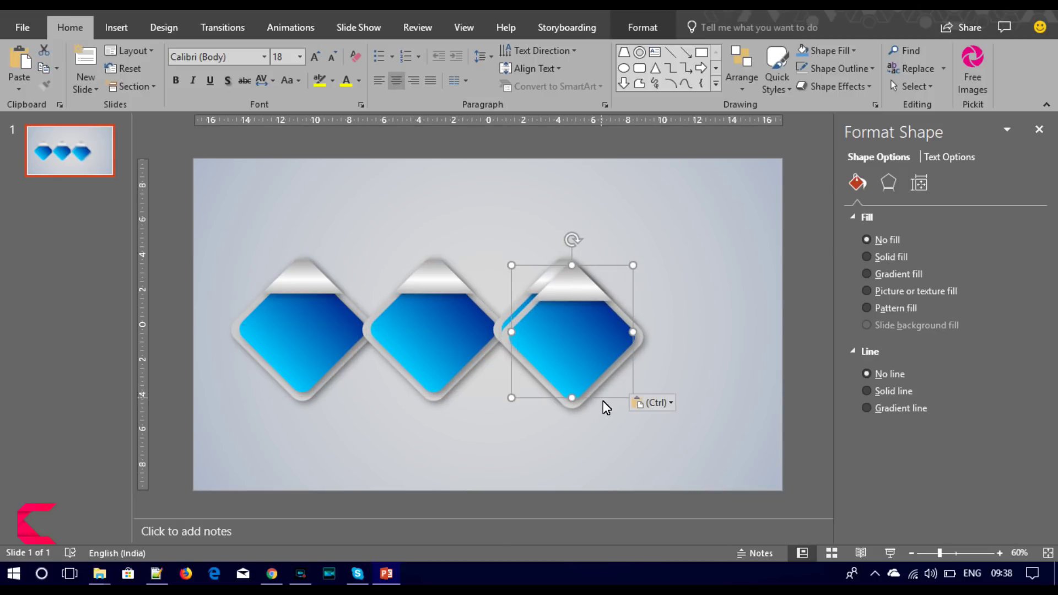
drag(602, 401, 728, 402)
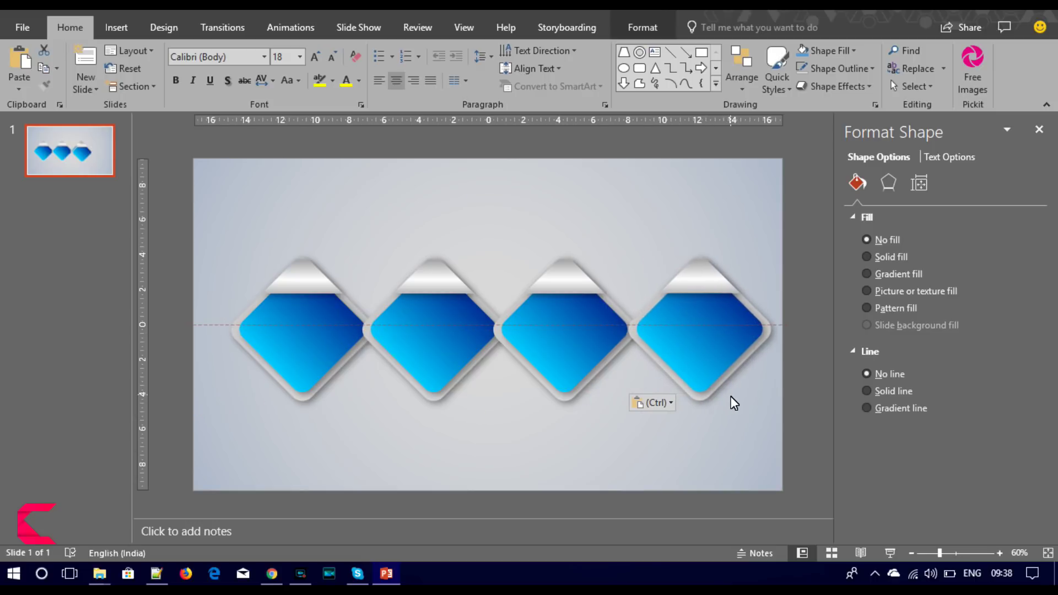
key(Up)
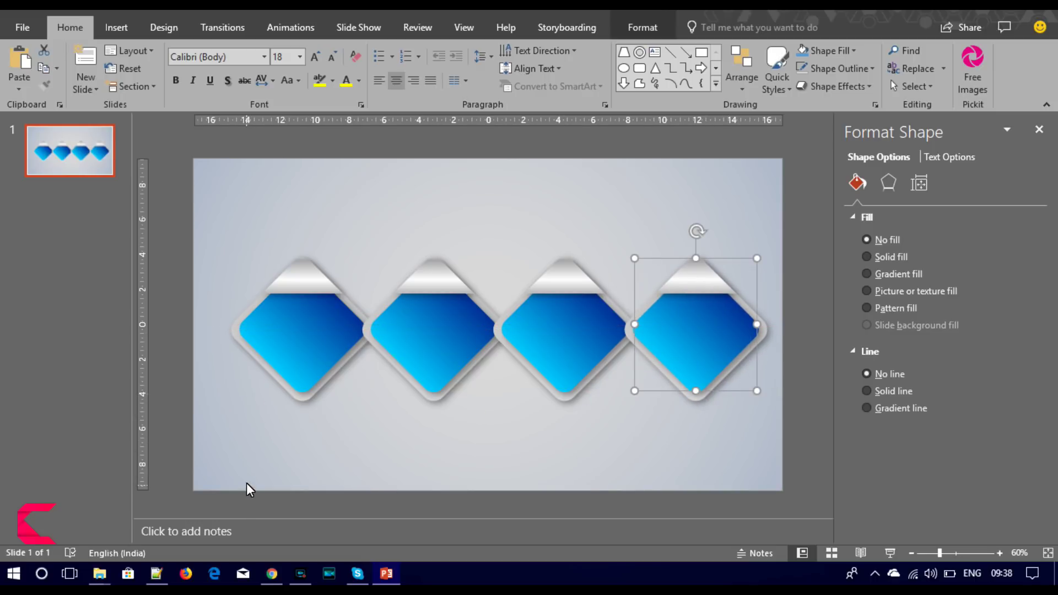
- Group all four diamonds with Ctrl+G and shrink the grouped row from its corner
click(249, 465)
drag(192, 461, 825, 193)
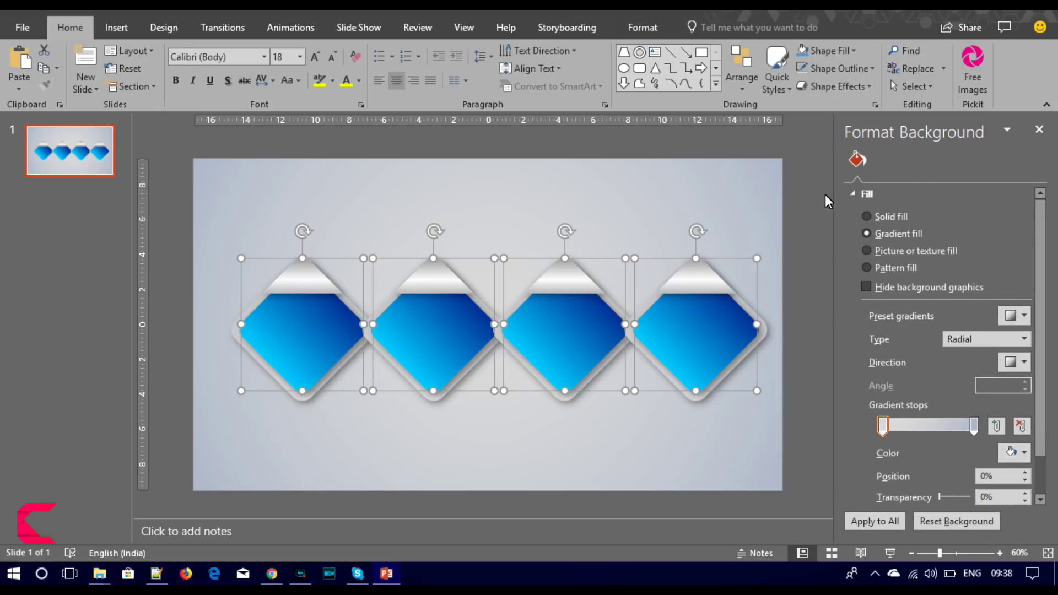
key(ctrl+g)
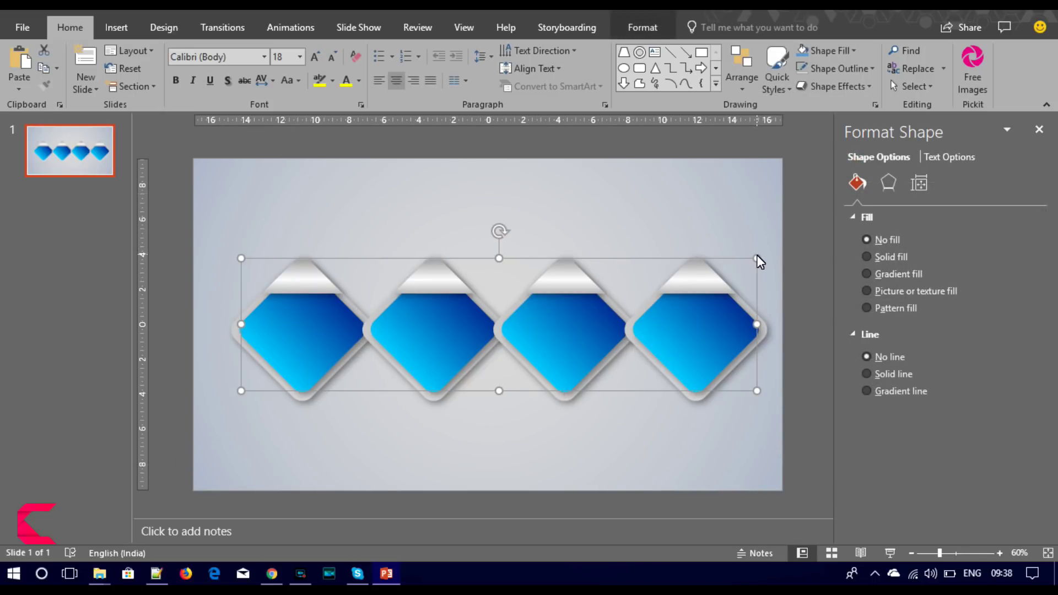
drag(755, 257, 644, 294)
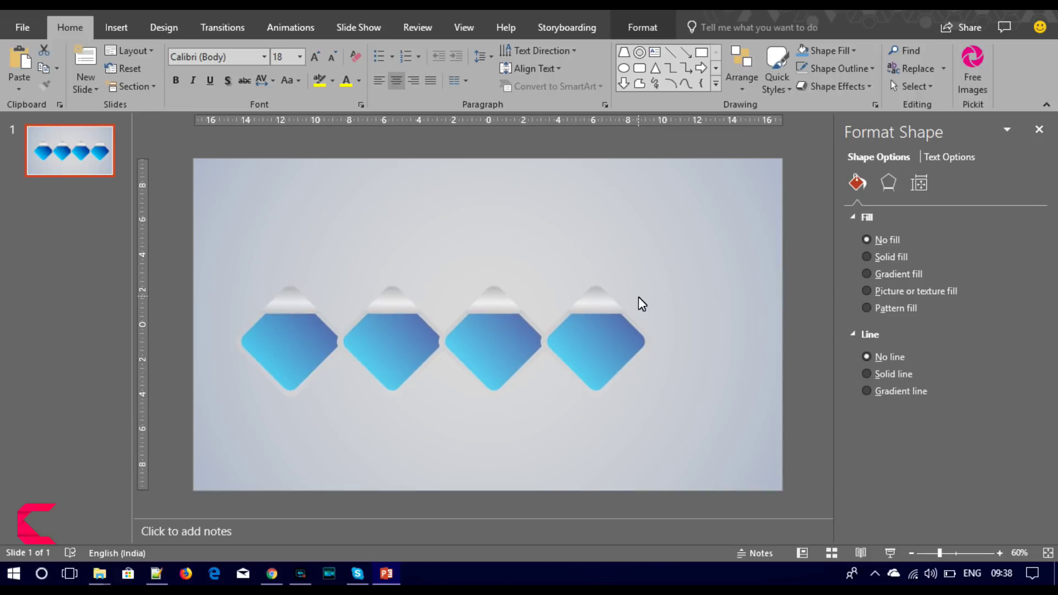
drag(643, 295, 641, 296)
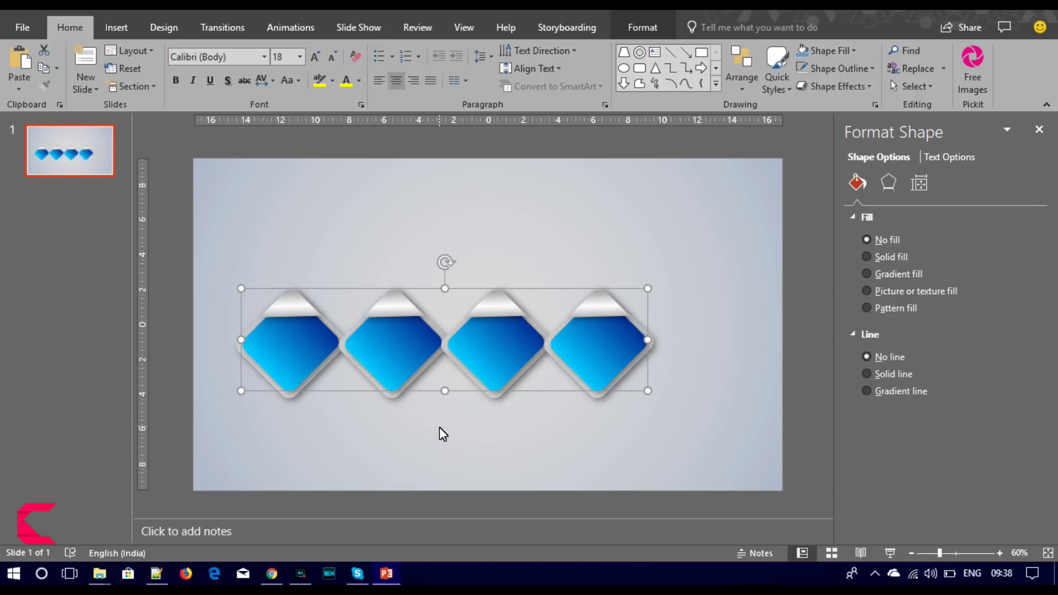
key(ctrl+z)
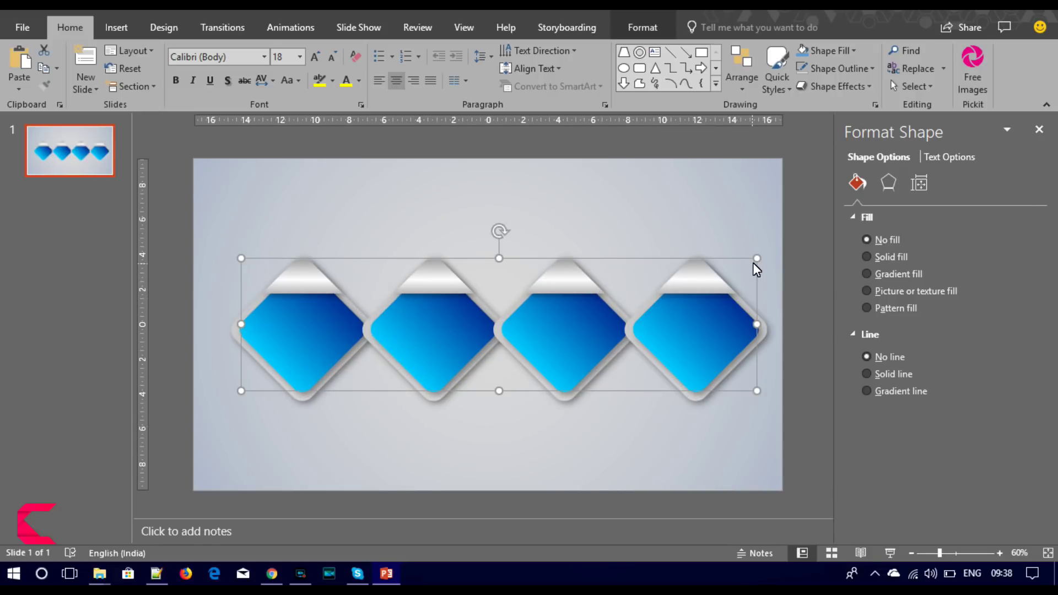
drag(752, 263, 660, 311)
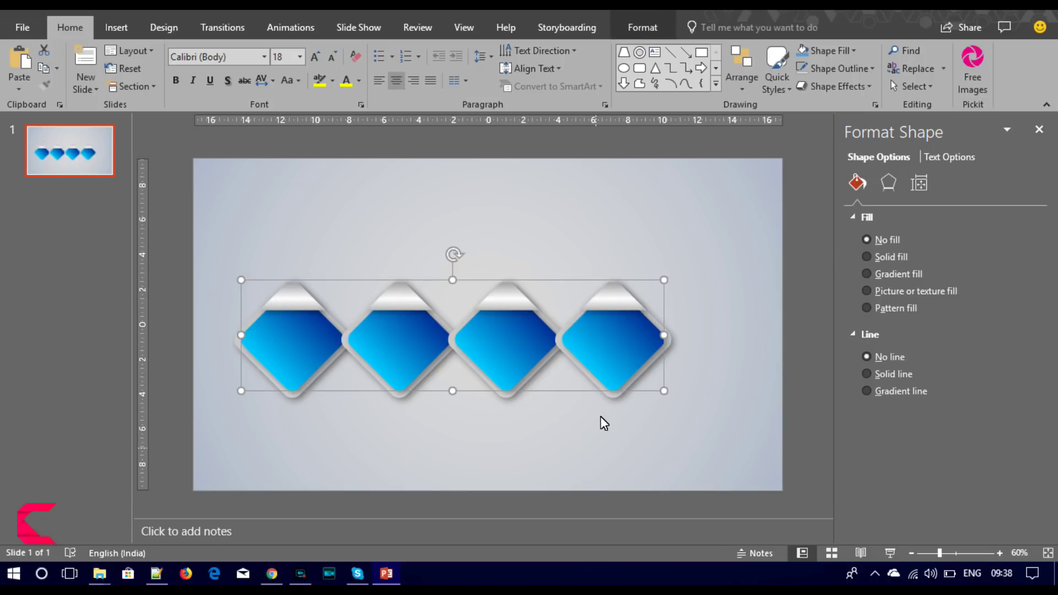
- Ungroup the row and duplicate the rightmost diamond into line as a fifth icon
right_click(584, 393)
mouse_move(624, 227)
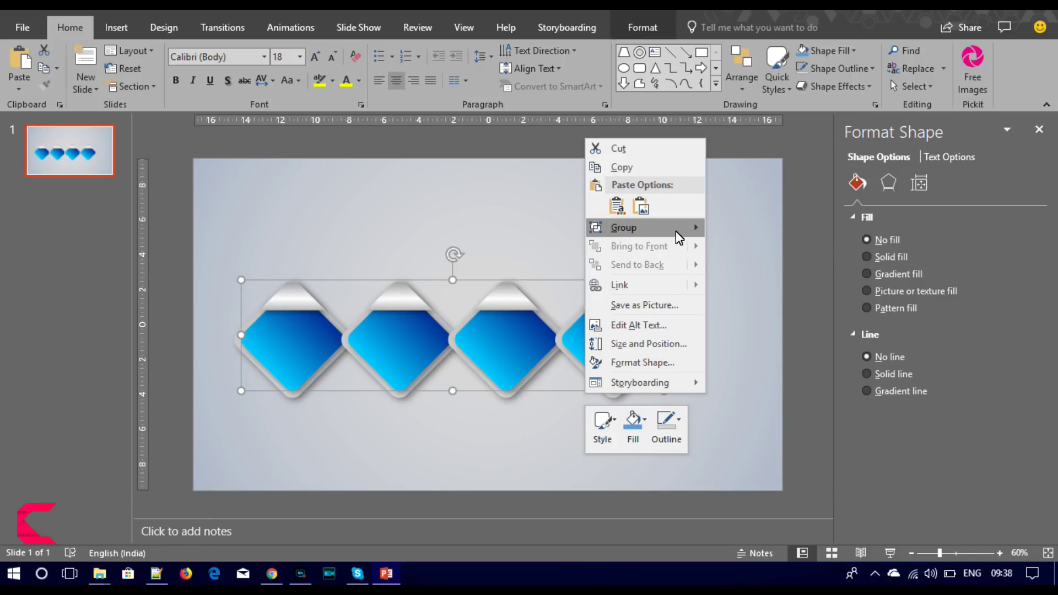
click(733, 267)
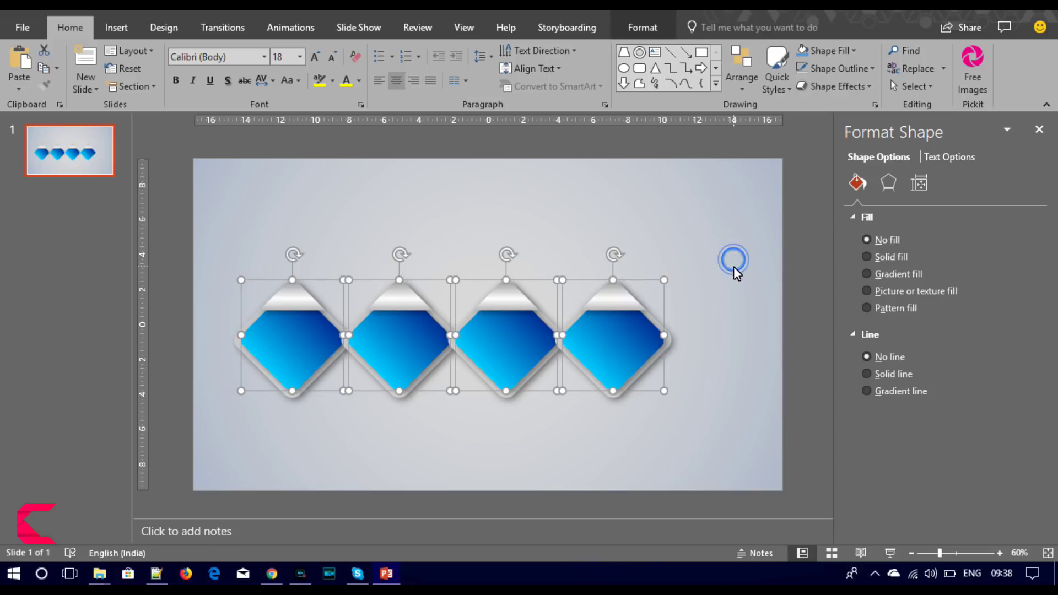
click(587, 481)
click(607, 385)
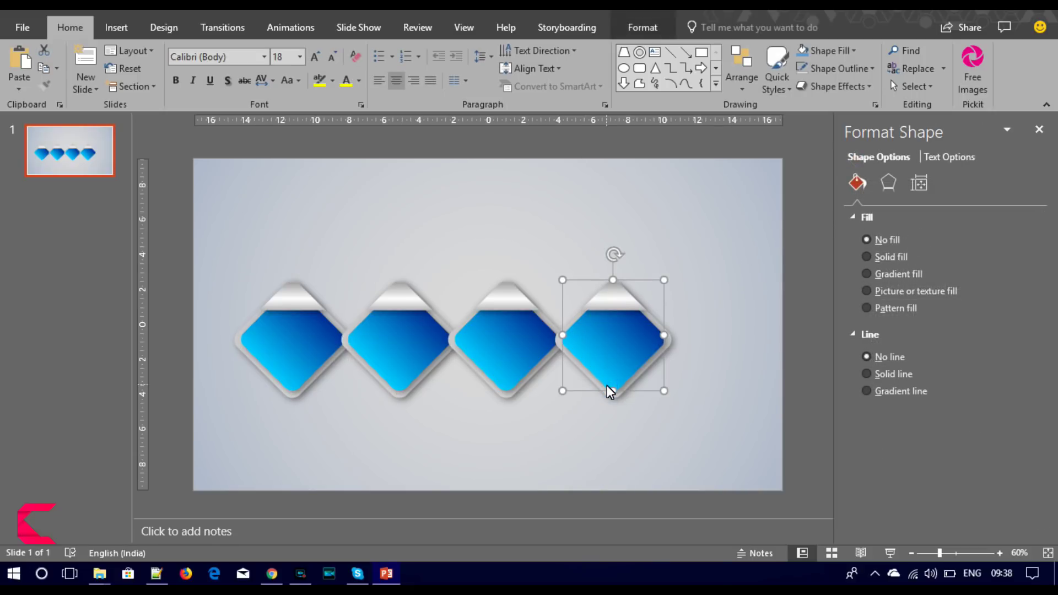
key(ctrl+d)
drag(602, 399, 704, 388)
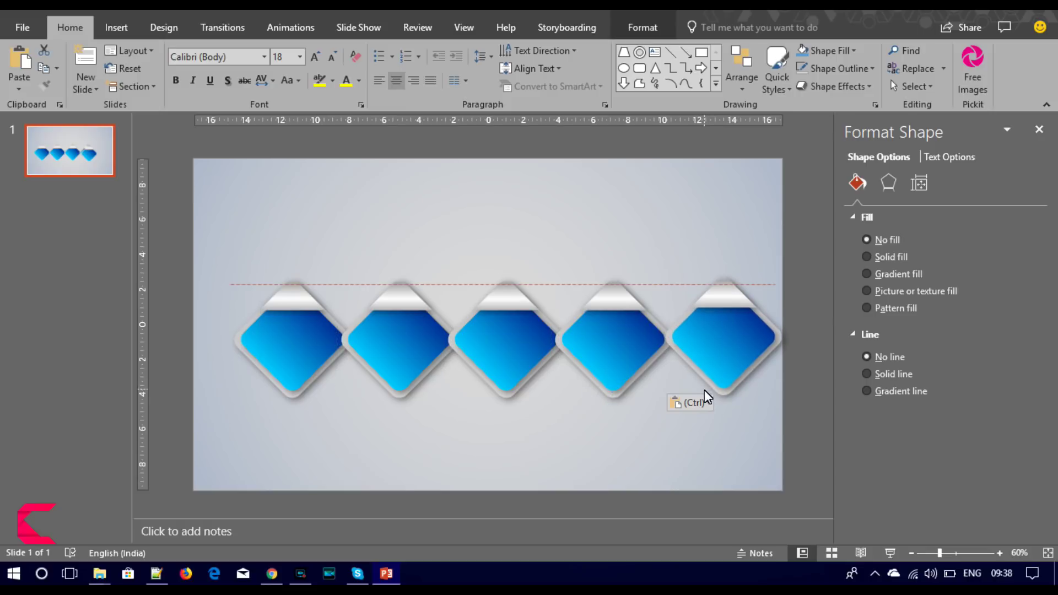
drag(704, 389, 706, 388)
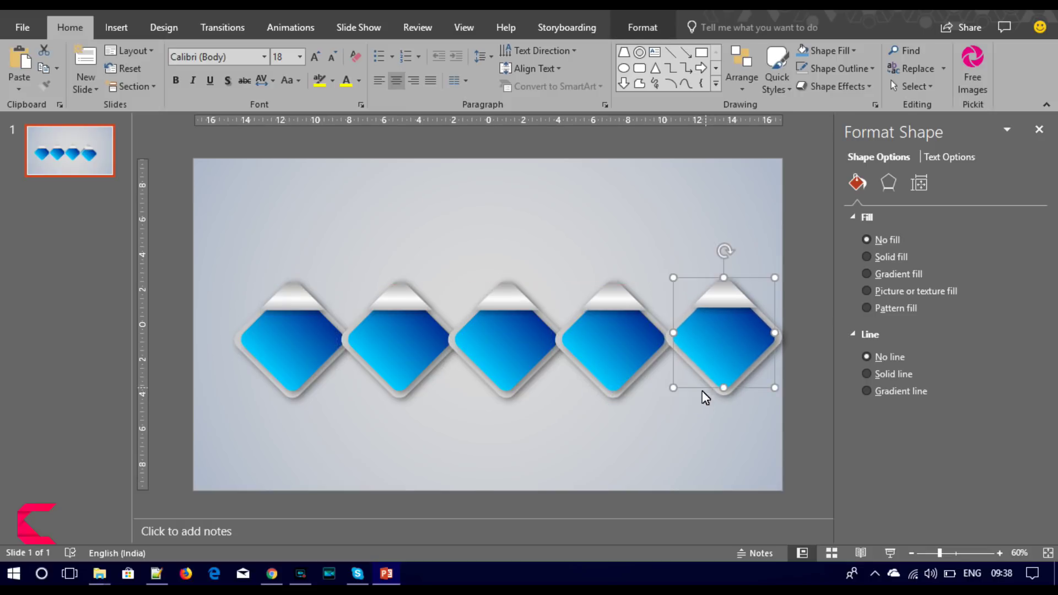
- Align the tops of all five diamonds and nudge the row into a centred position
click(478, 470)
mouse_move(200, 430)
mouse_down()
mouse_move(475, 279)
mouse_move(834, 243)
mouse_up()
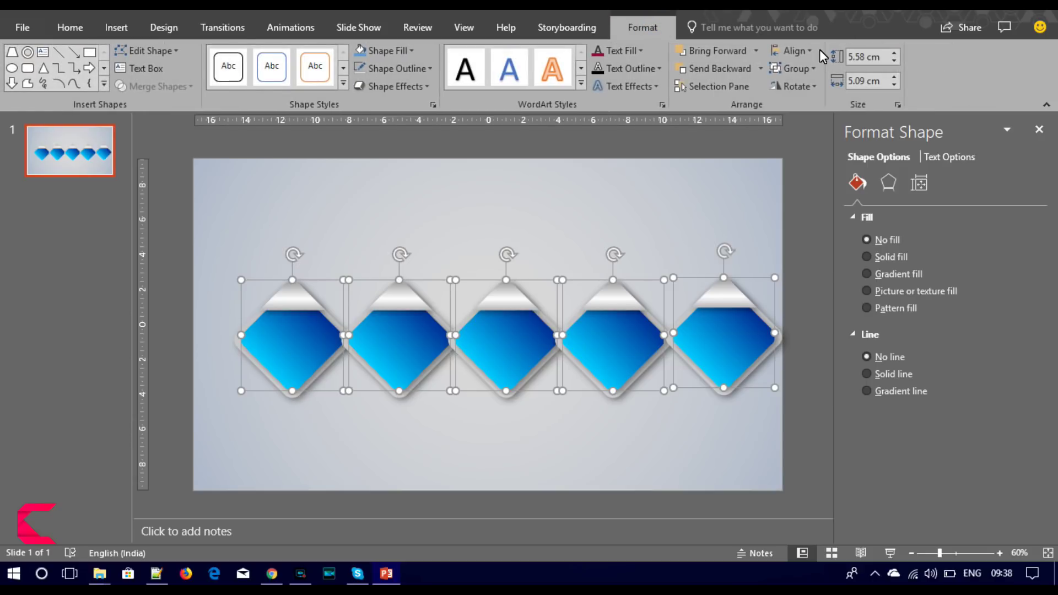
click(805, 52)
click(804, 126)
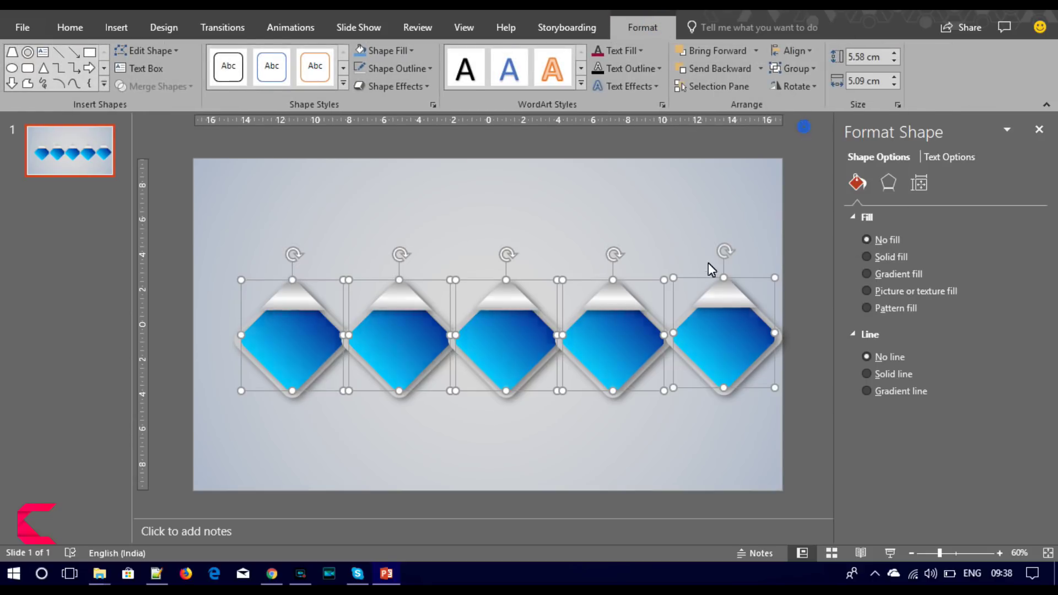
click(683, 280)
key(ctrl+z)
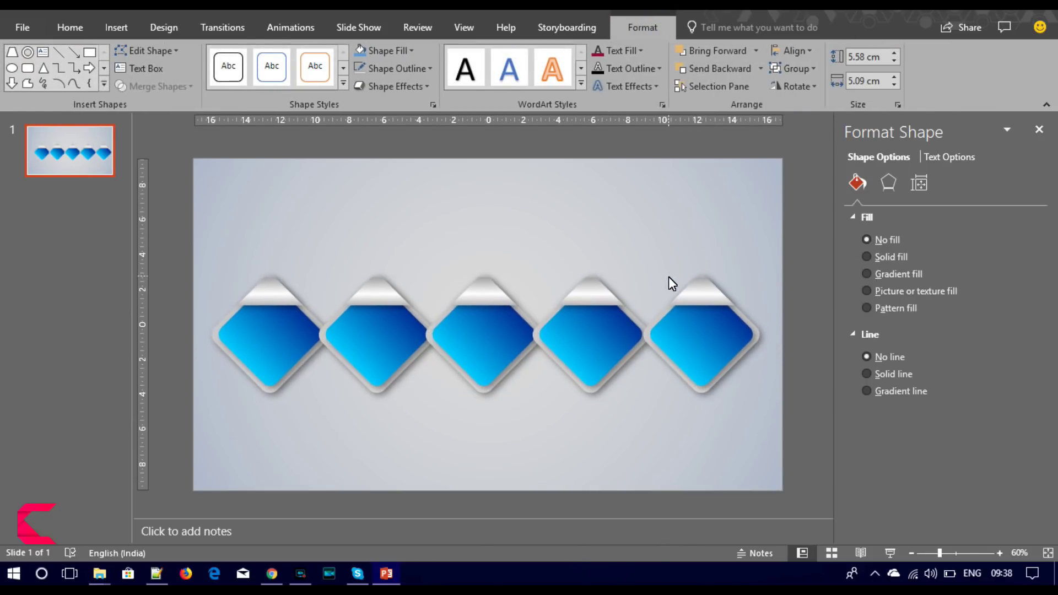
key(ctrl+y)
key(ctrl+a)
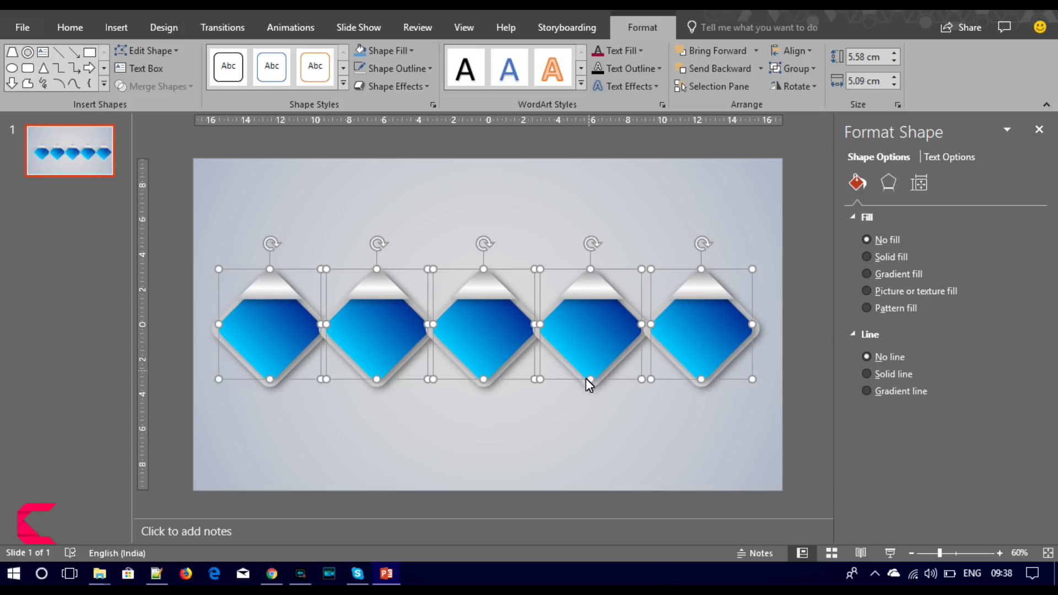
click(564, 408)
click(375, 382)
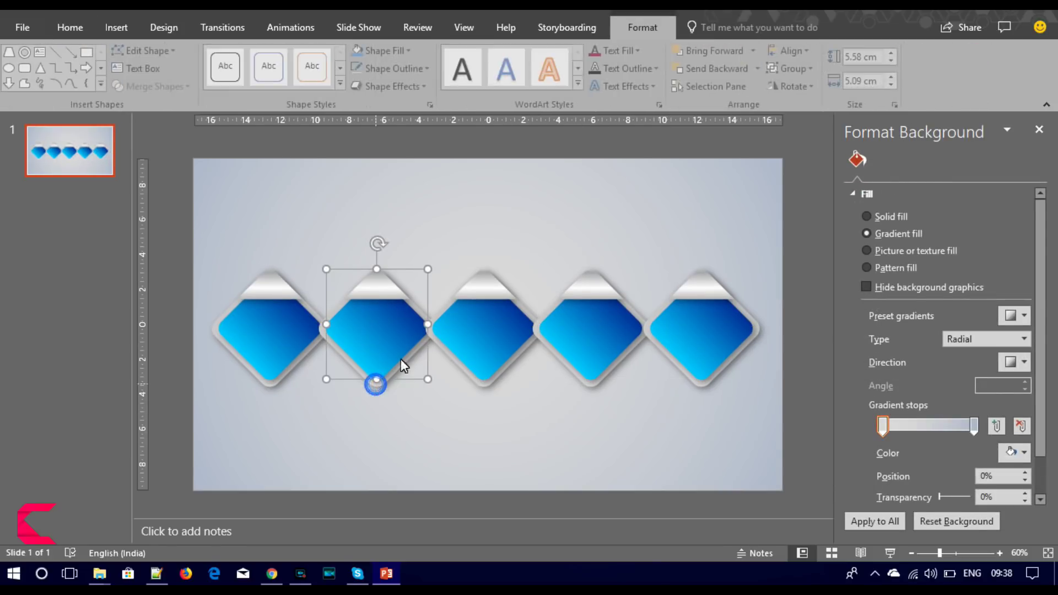
- Tilt each of the five diamonds a few degrees, each at its own angle
click(798, 88)
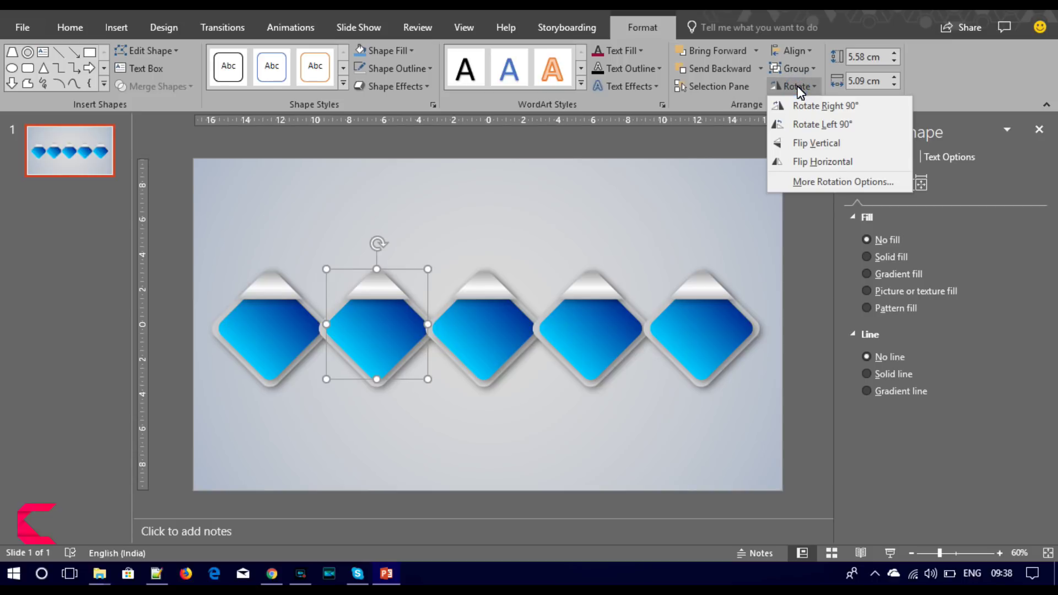
click(385, 243)
drag(378, 243, 388, 252)
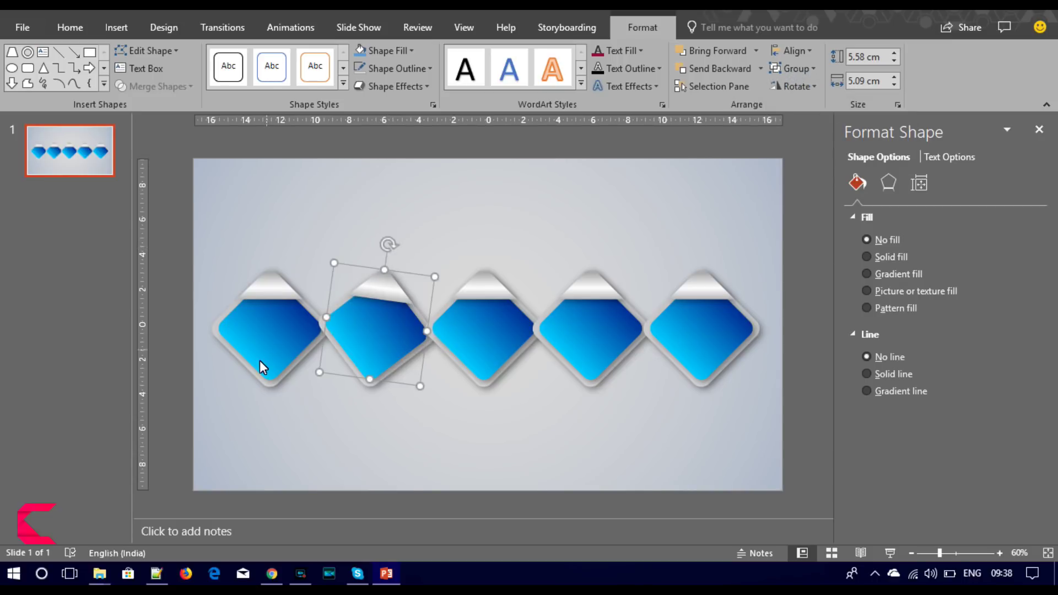
click(259, 362)
drag(271, 243, 261, 242)
click(475, 339)
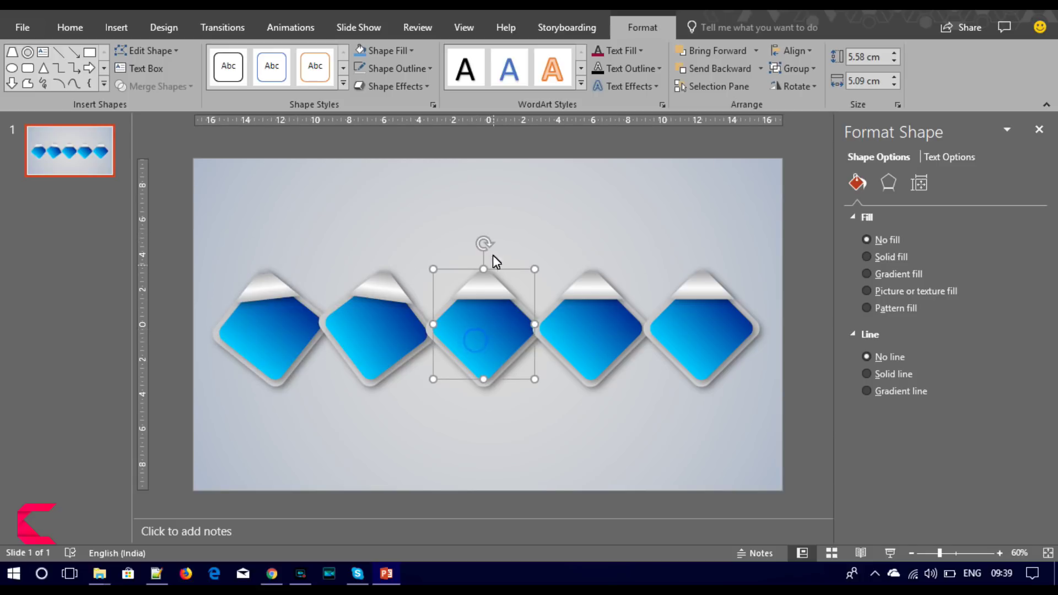
drag(483, 245, 469, 252)
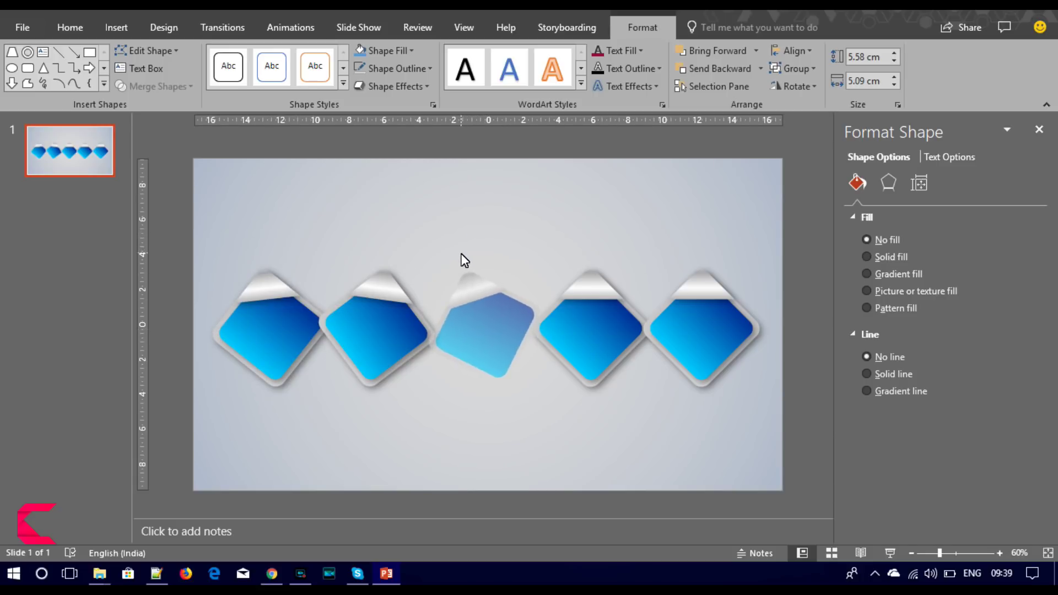
drag(469, 252, 469, 253)
click(575, 323)
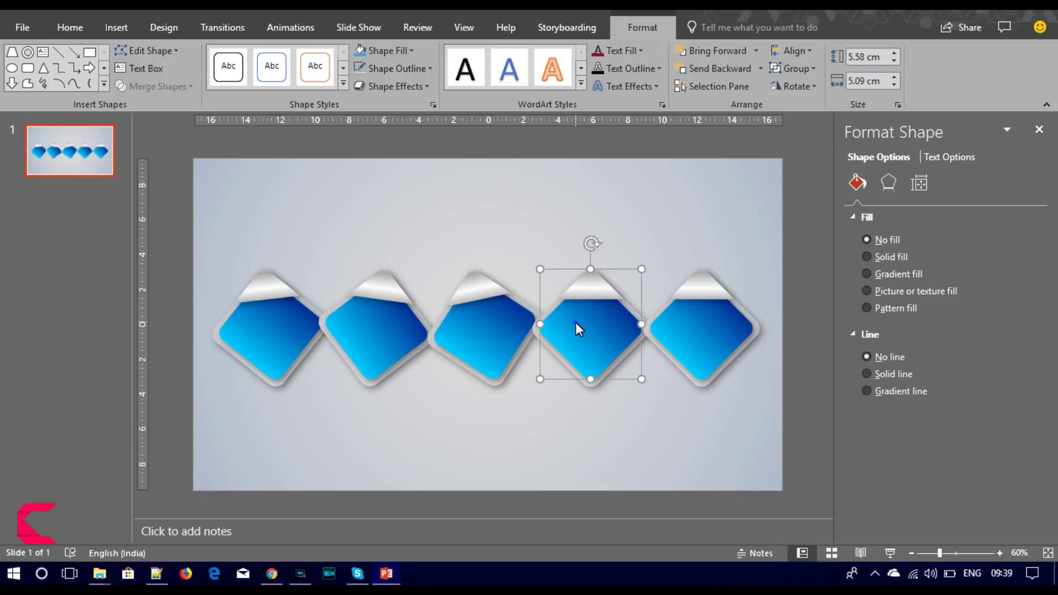
drag(590, 250, 583, 251)
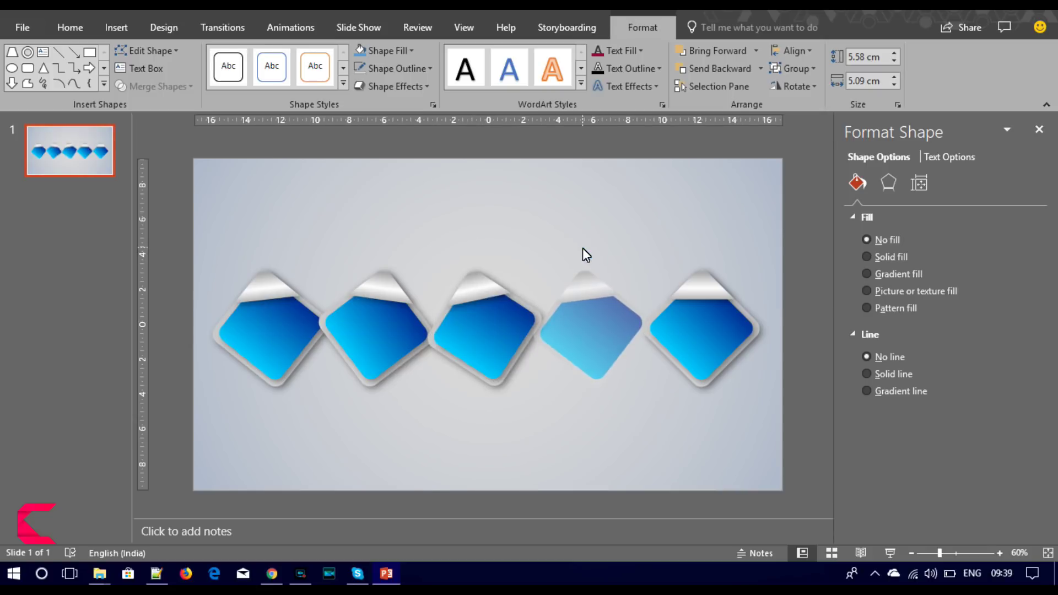
click(656, 321)
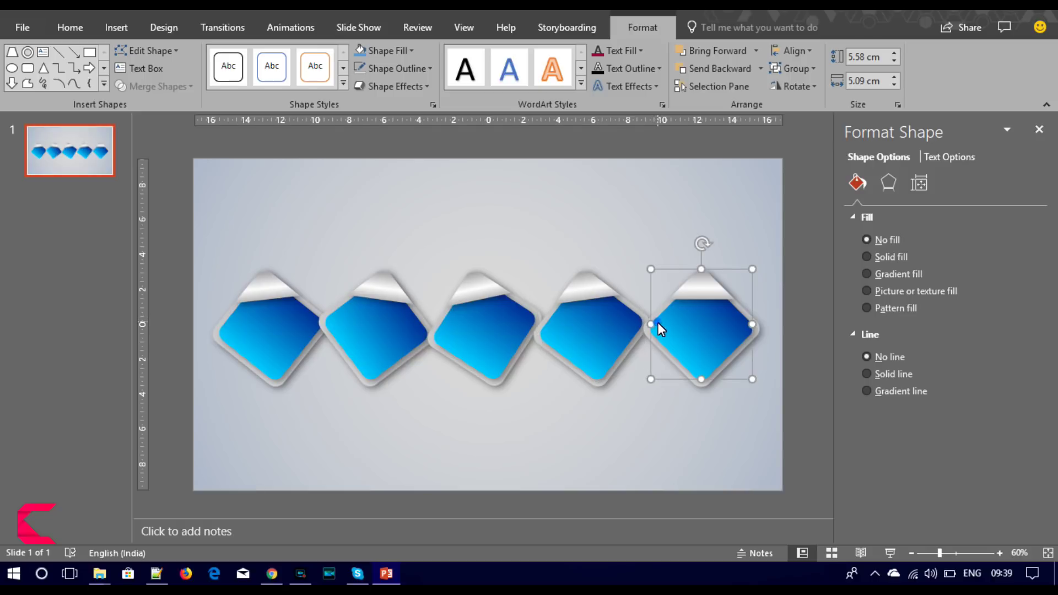
drag(702, 246, 716, 258)
click(561, 421)
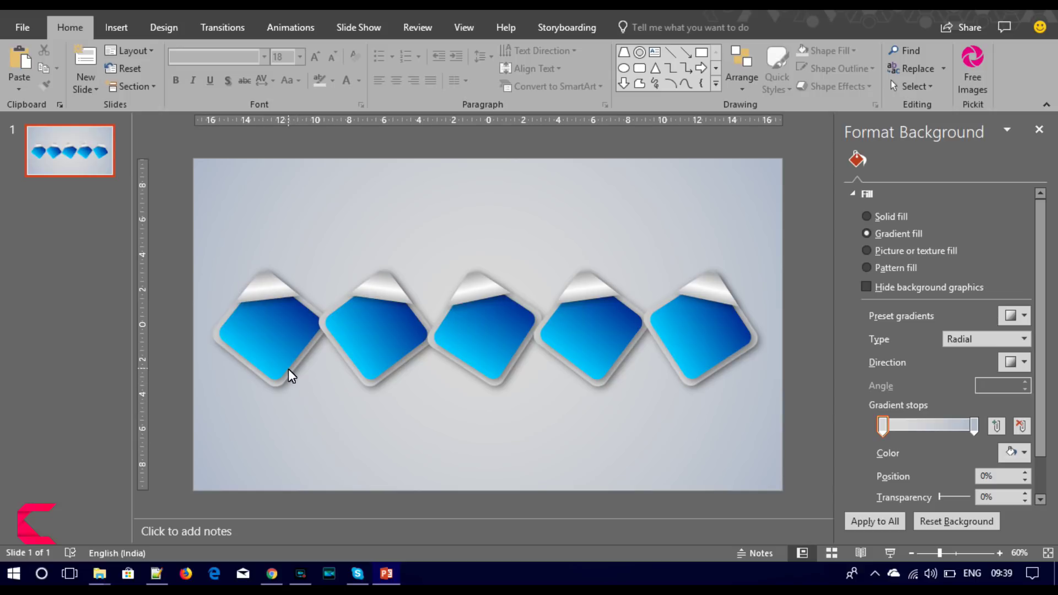
- Give the second diamond's inner shape a gradient from purple on the left stop to magenta on the right stop
click(374, 355)
click(381, 344)
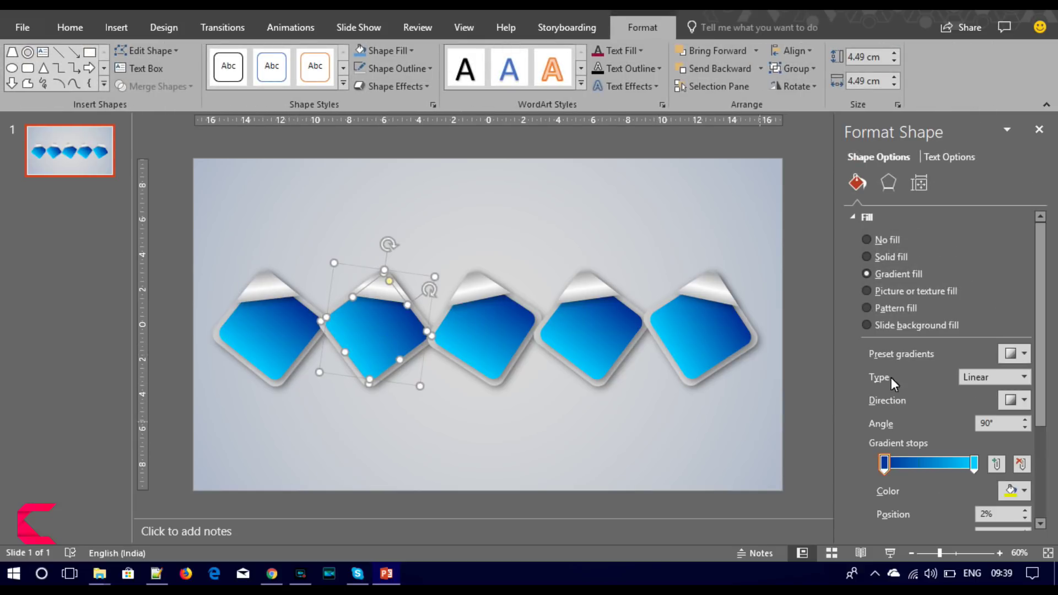
click(1014, 490)
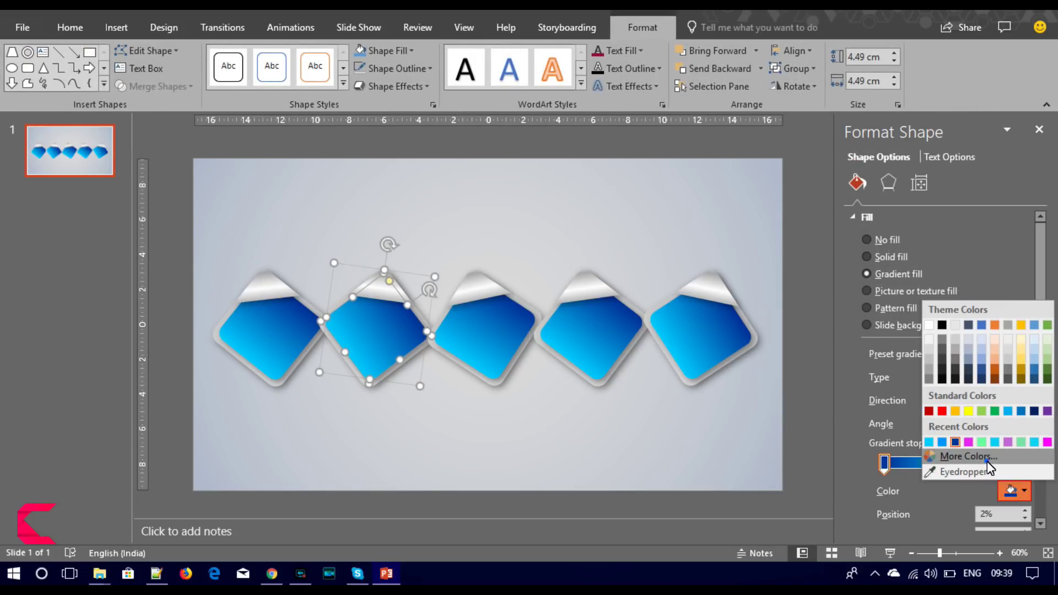
click(987, 461)
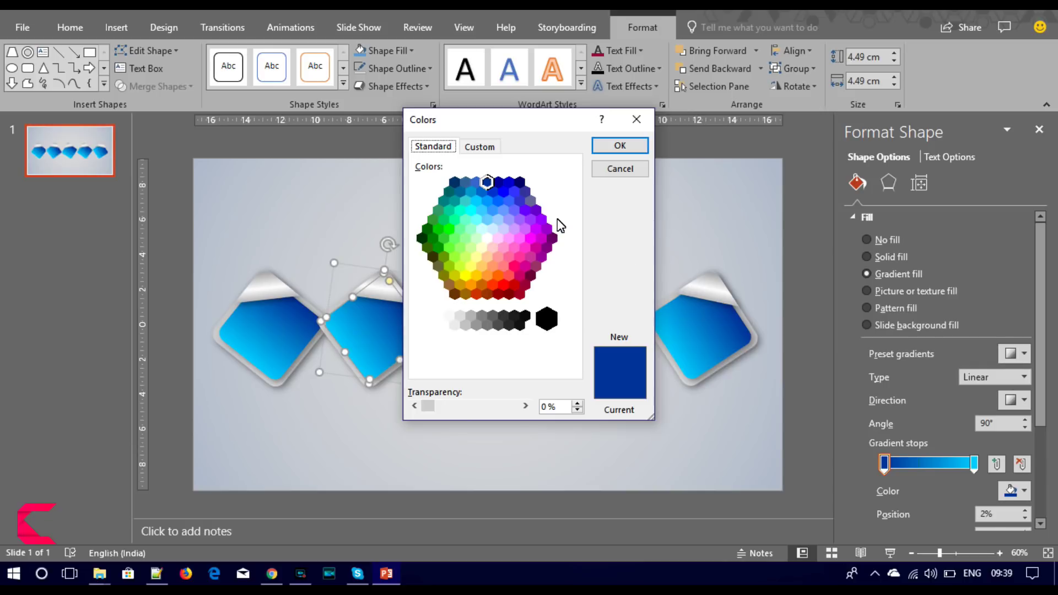
click(552, 239)
click(637, 146)
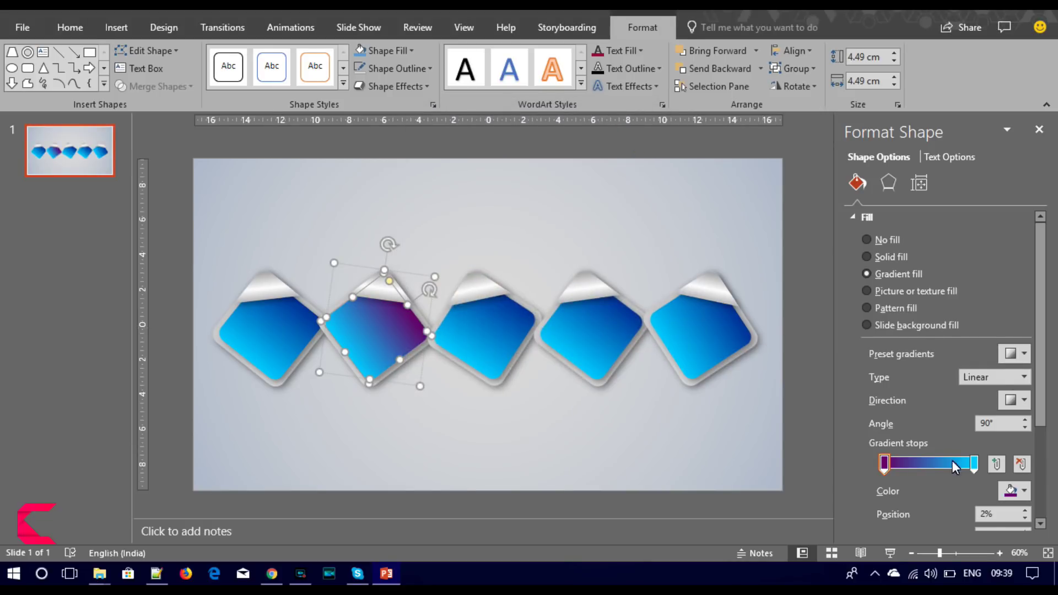
click(973, 465)
click(1015, 491)
click(995, 468)
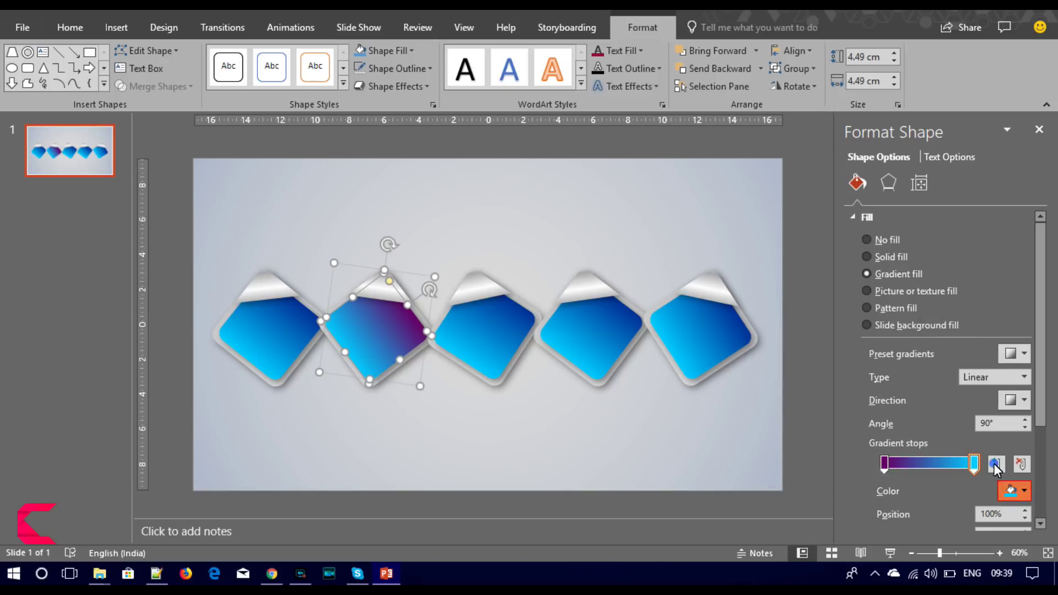
click(535, 247)
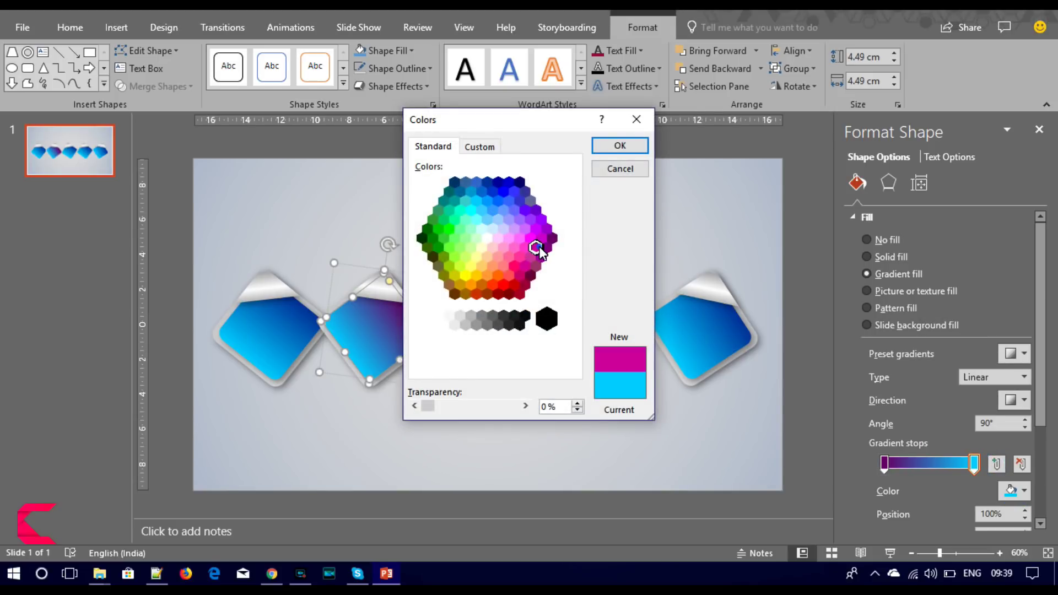
click(617, 147)
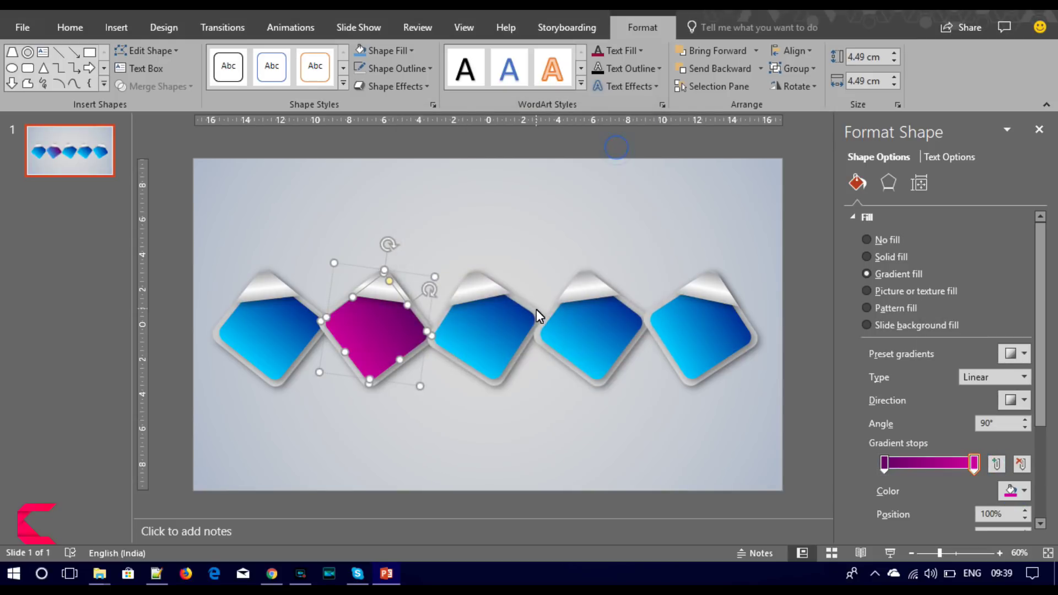
- Select the third diamond's blue shape and open the full colour picker for its first gradient stop
click(502, 346)
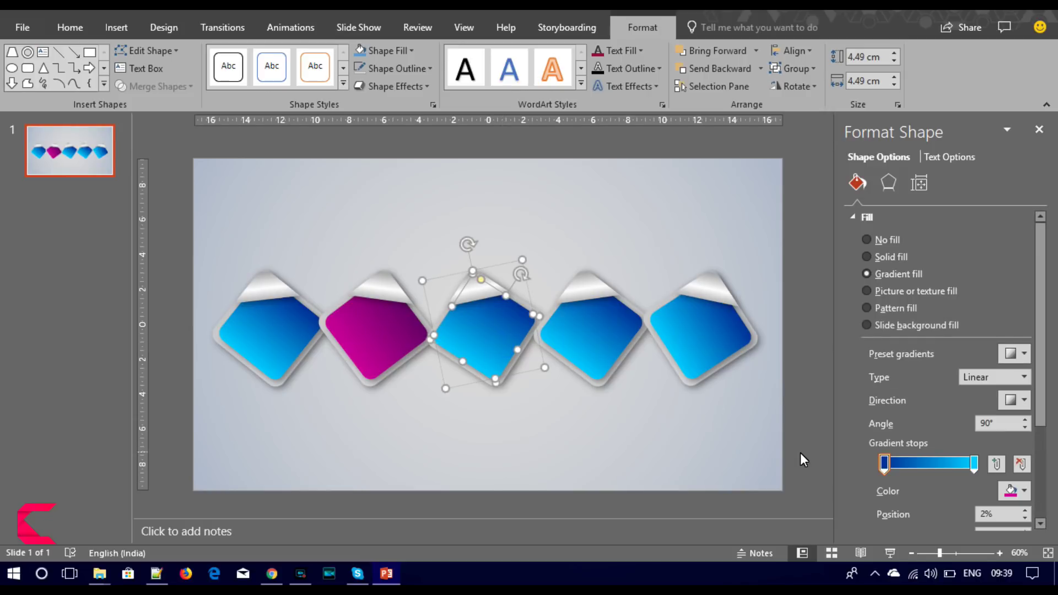
click(1011, 490)
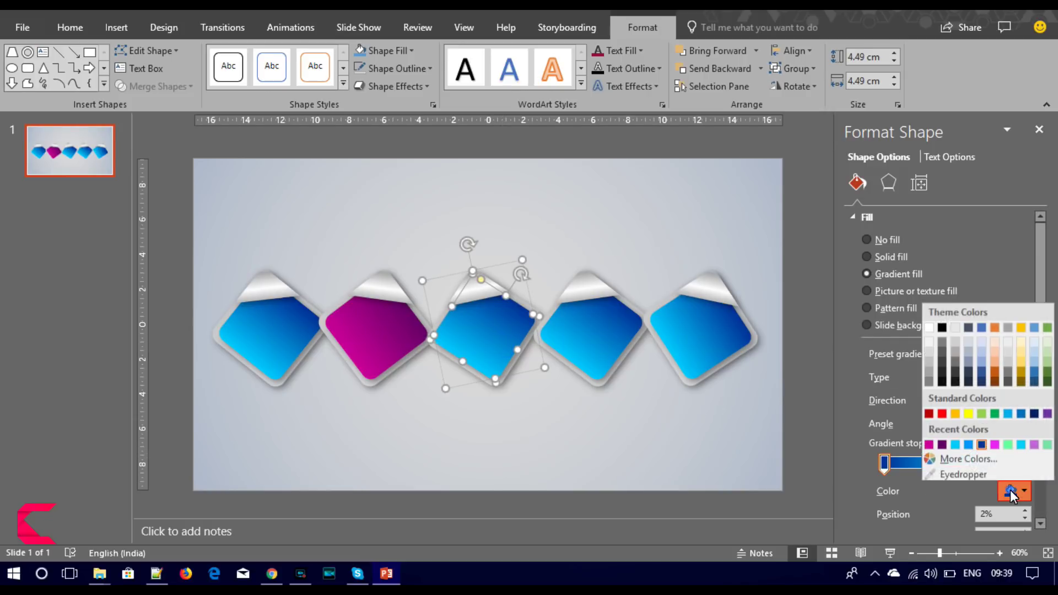
click(991, 464)
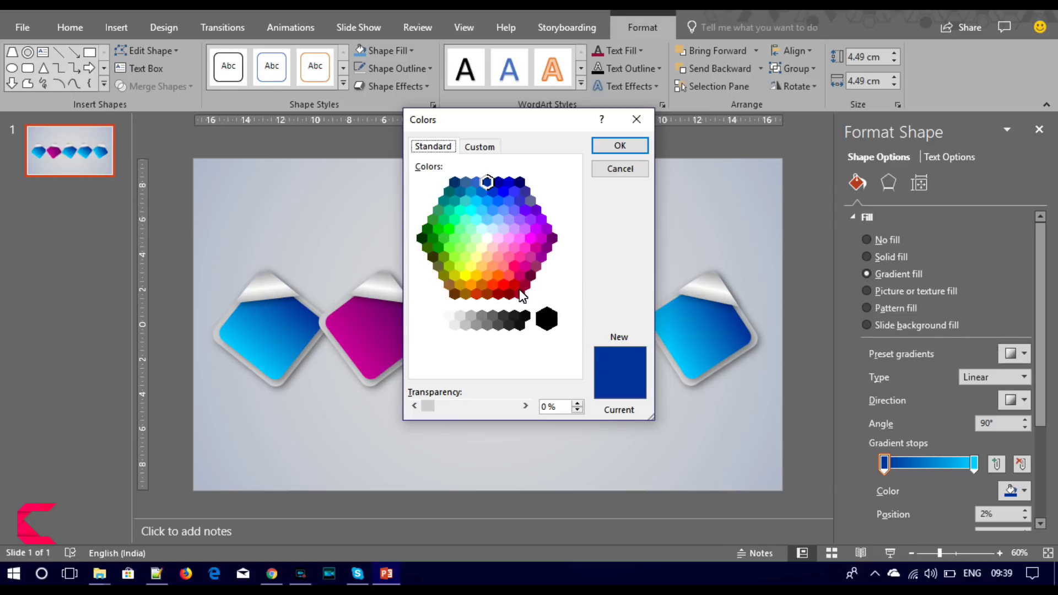
- Set the third diamond's left gradient stop to a dark red via More Colors
click(512, 287)
click(525, 284)
click(513, 295)
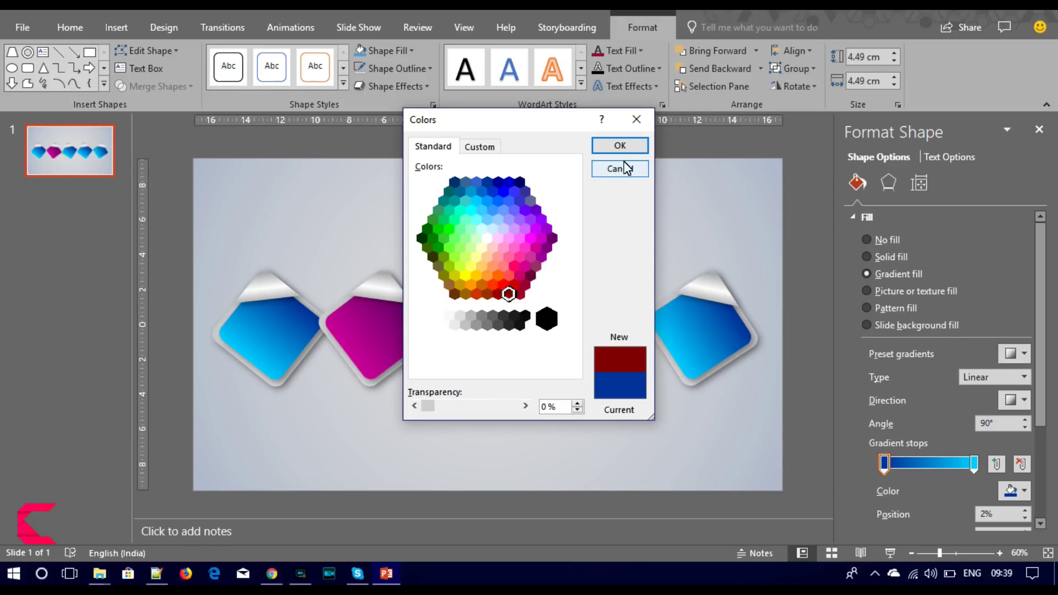
click(617, 146)
- Set the right gradient stop to light red via More Colors
click(974, 464)
click(1012, 490)
click(976, 387)
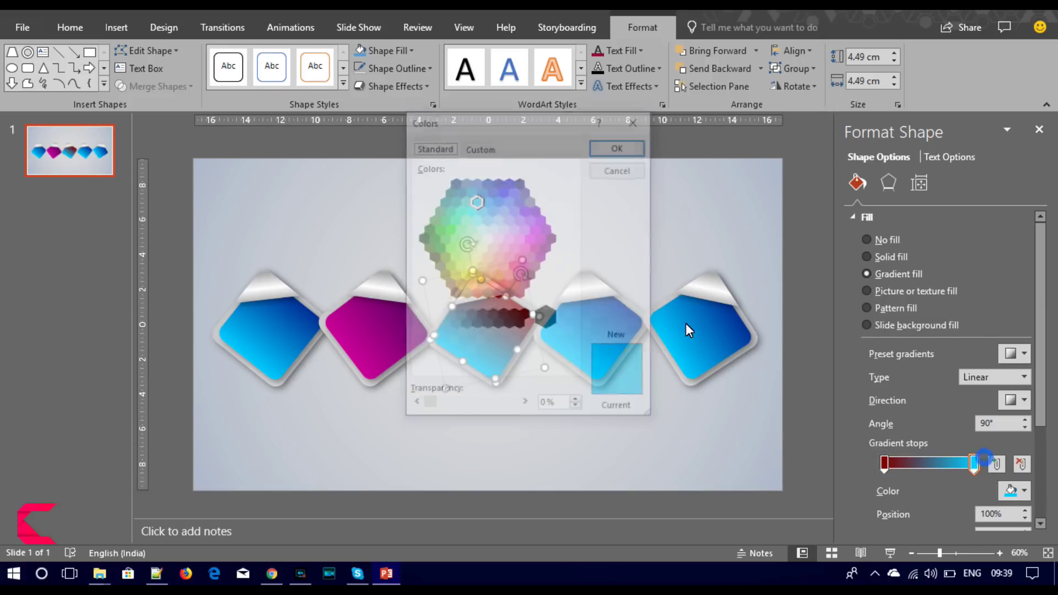
click(509, 275)
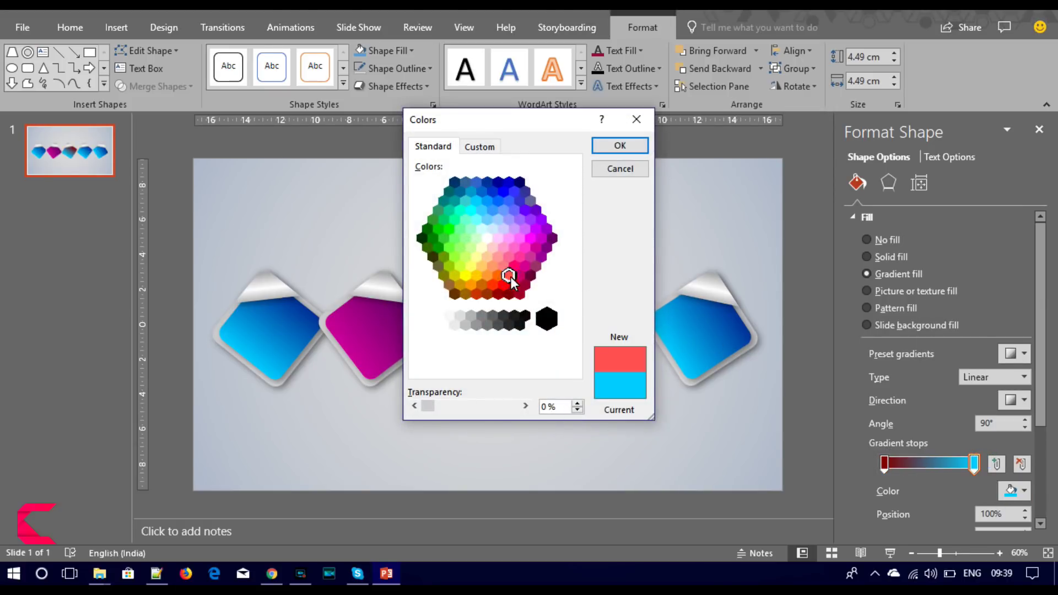
click(620, 146)
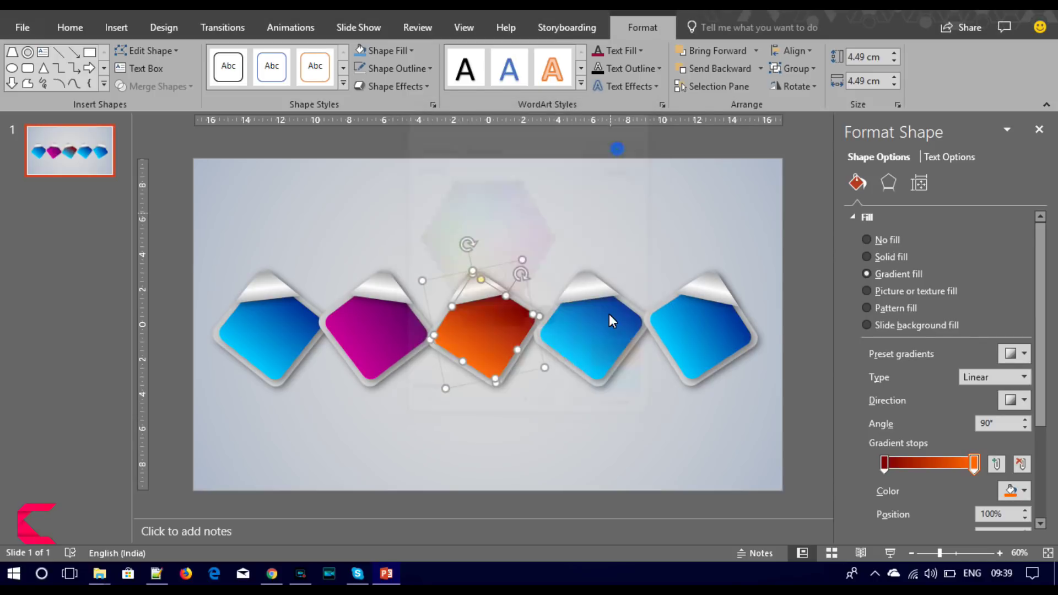
click(588, 336)
click(588, 336)
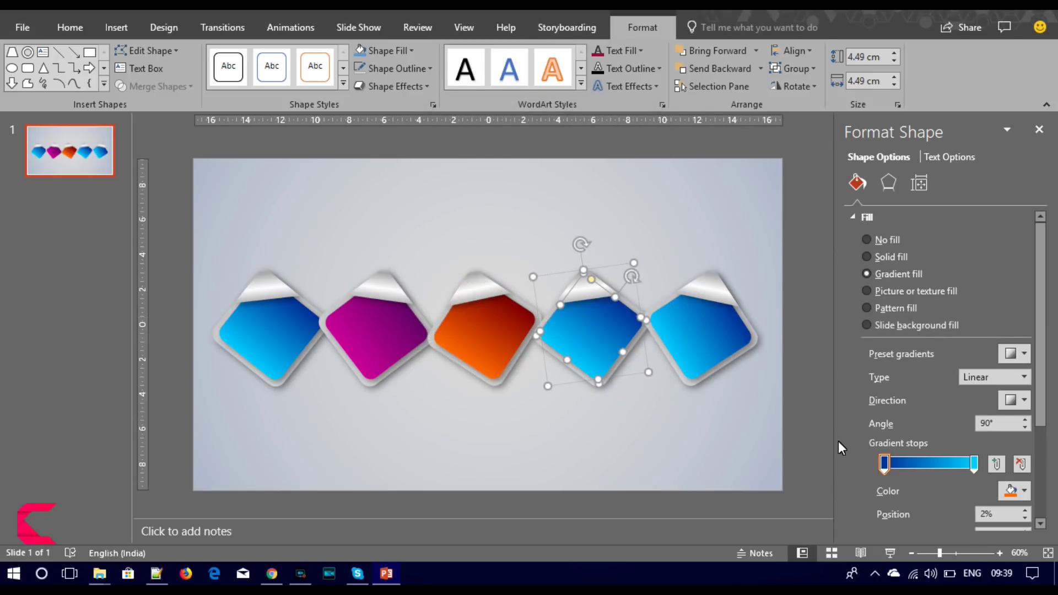
- Give the fourth diamond a dark green to bright green gradient
click(1013, 489)
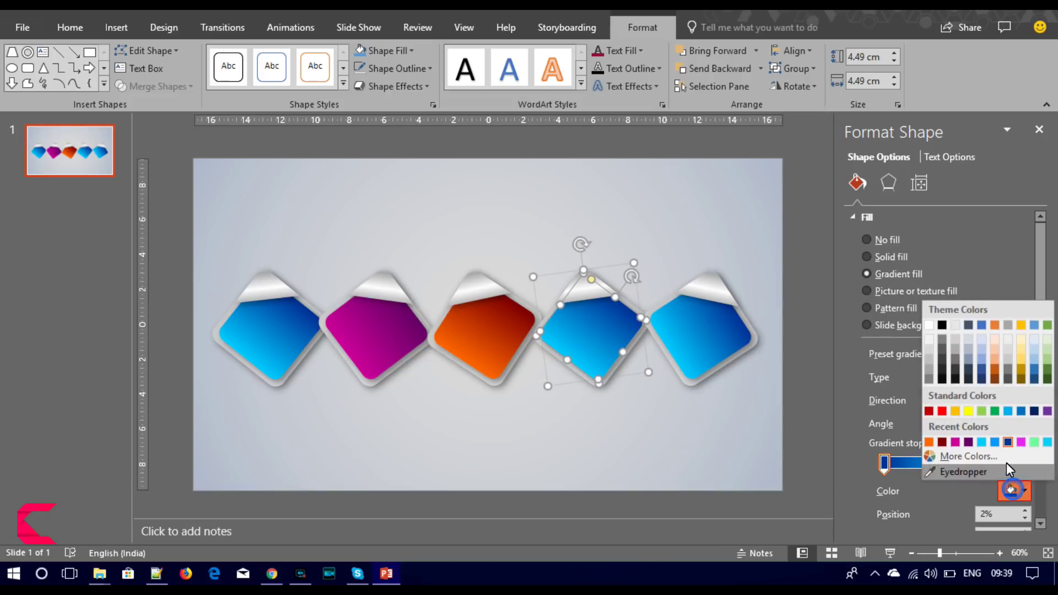
click(1008, 456)
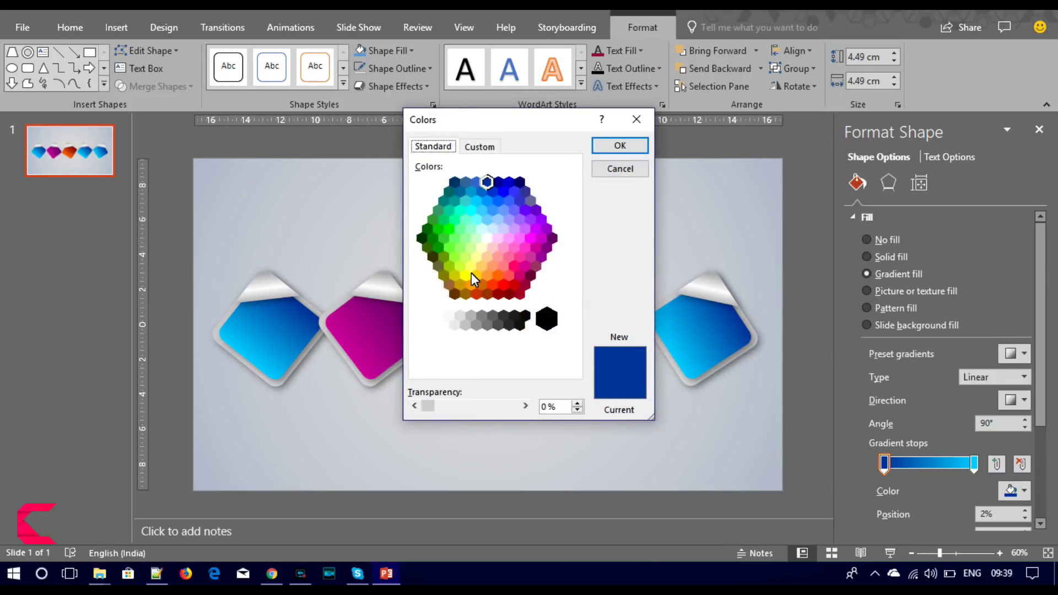
click(437, 266)
click(426, 240)
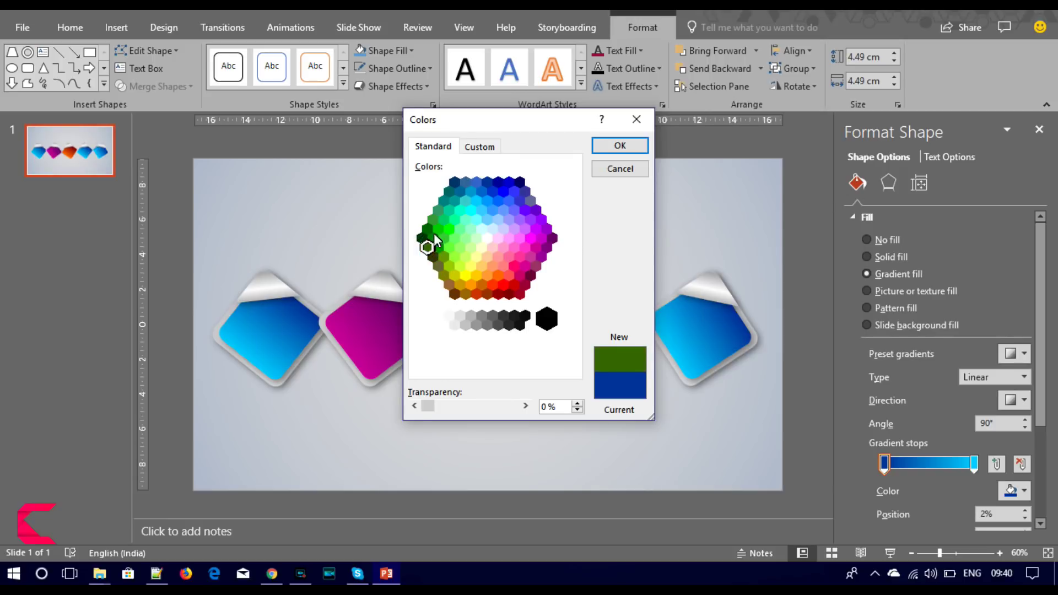
click(619, 147)
click(971, 465)
click(1015, 491)
key(Escape)
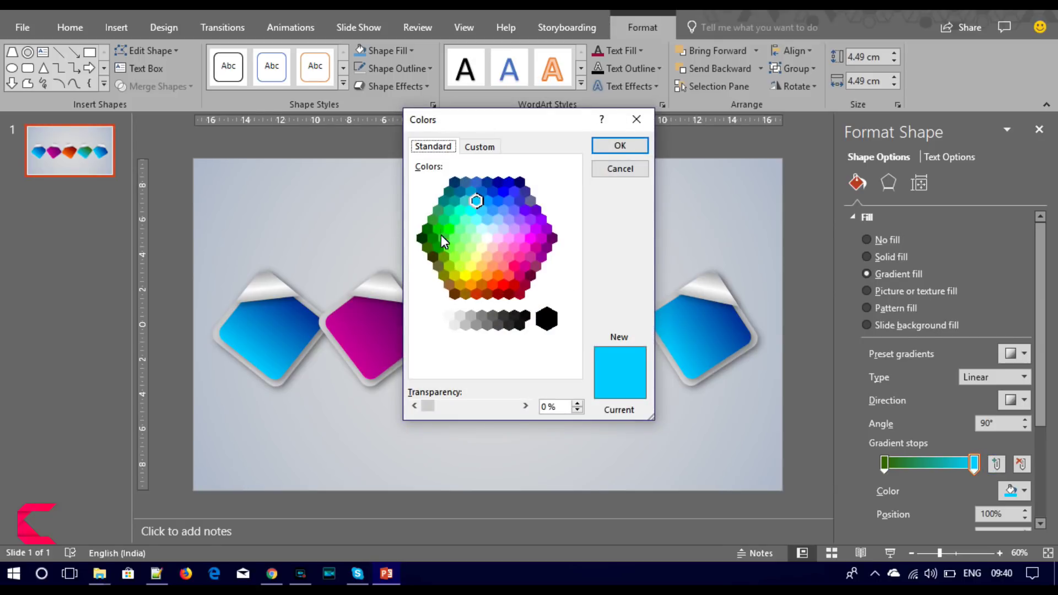
click(438, 229)
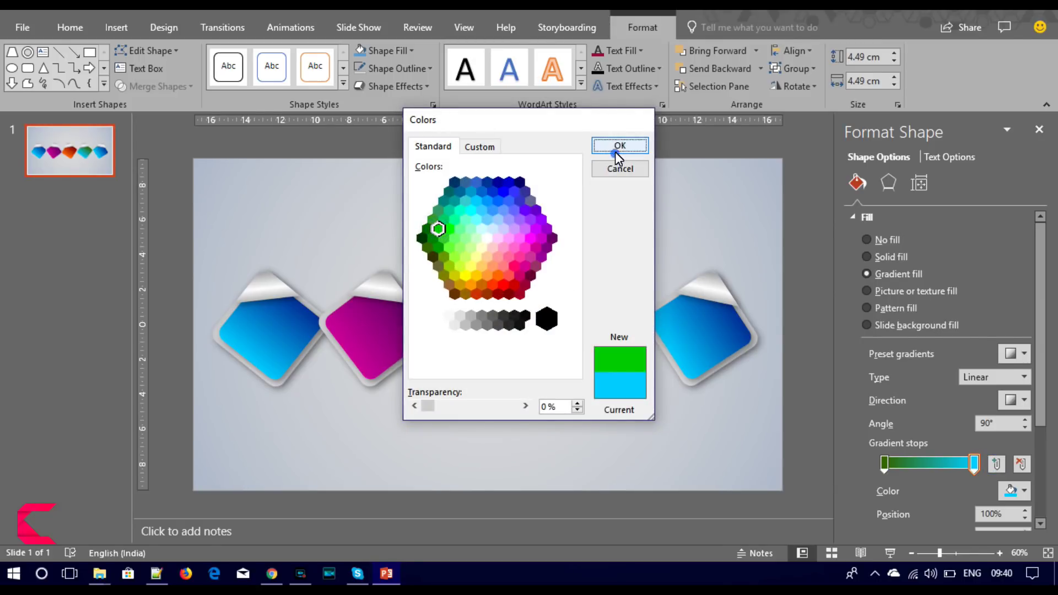
click(614, 149)
- Give the fifth diamond a dark navy blue to teal-green gradient
click(706, 354)
click(707, 356)
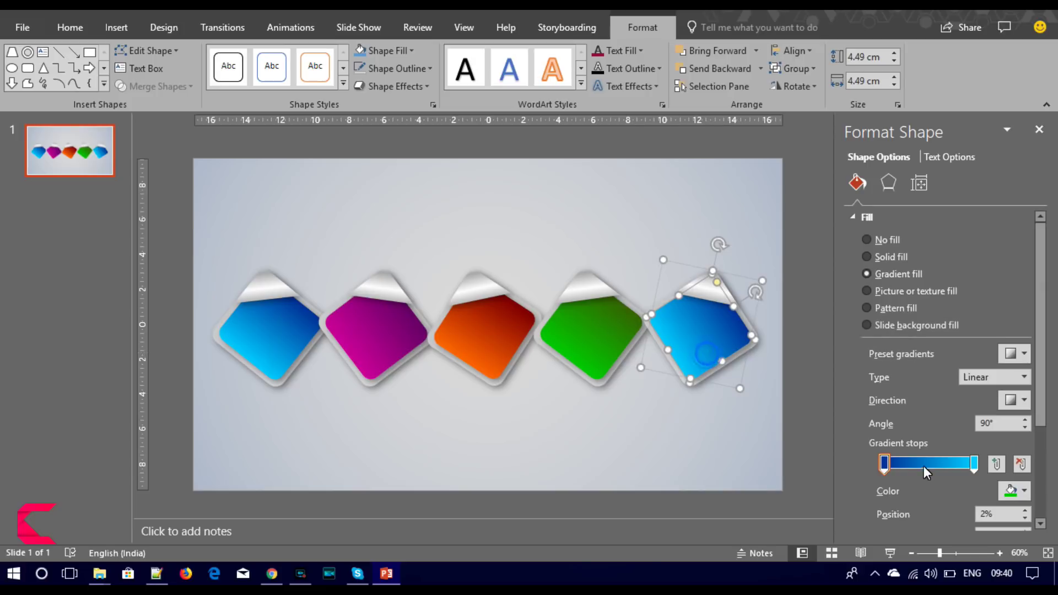
click(1013, 490)
click(994, 455)
click(449, 192)
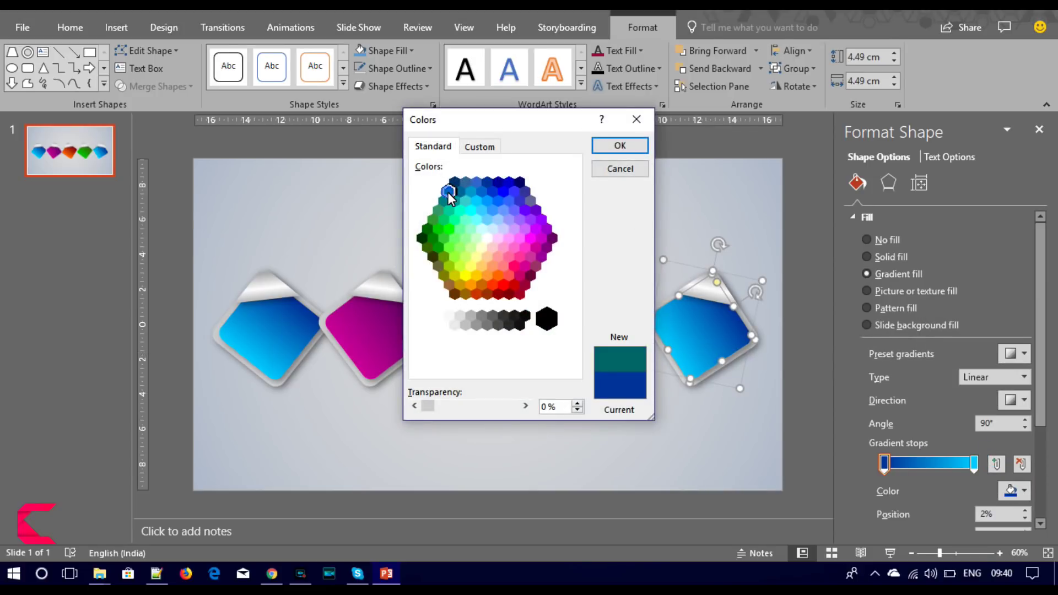
click(454, 182)
click(612, 147)
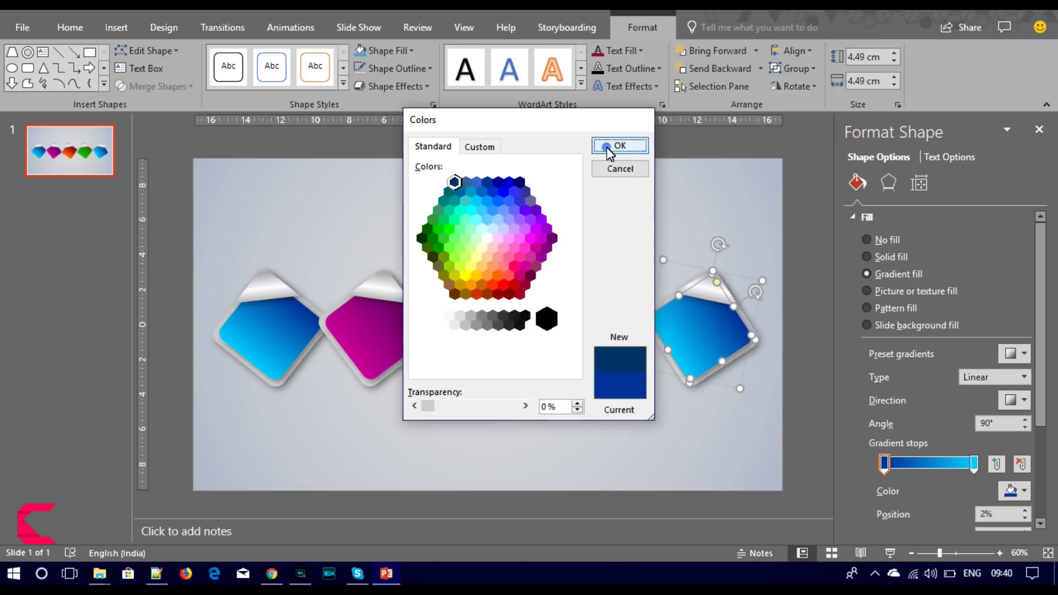
click(974, 464)
click(1013, 491)
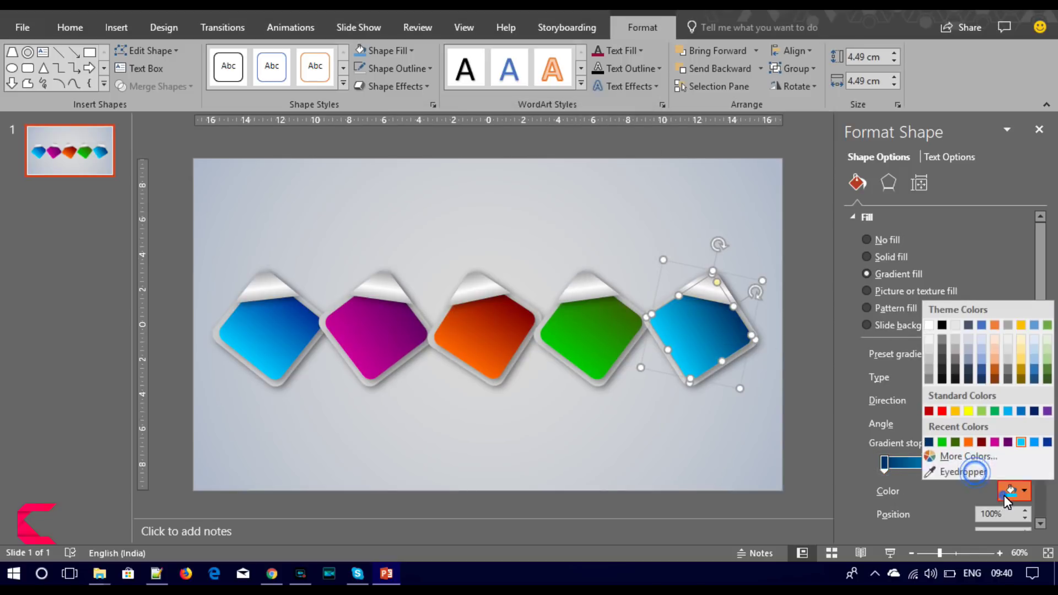
click(970, 465)
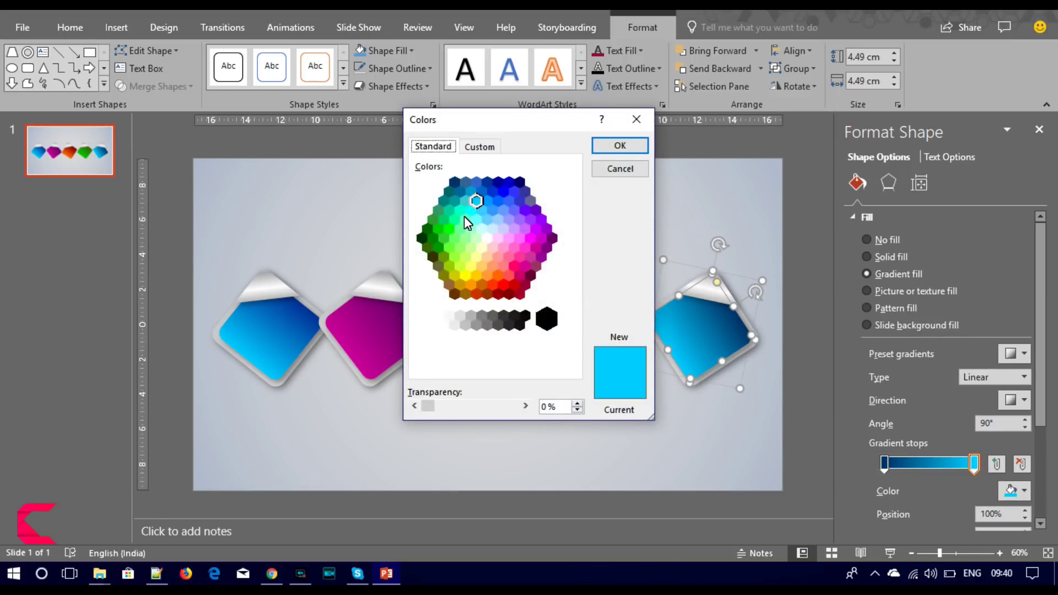
click(449, 210)
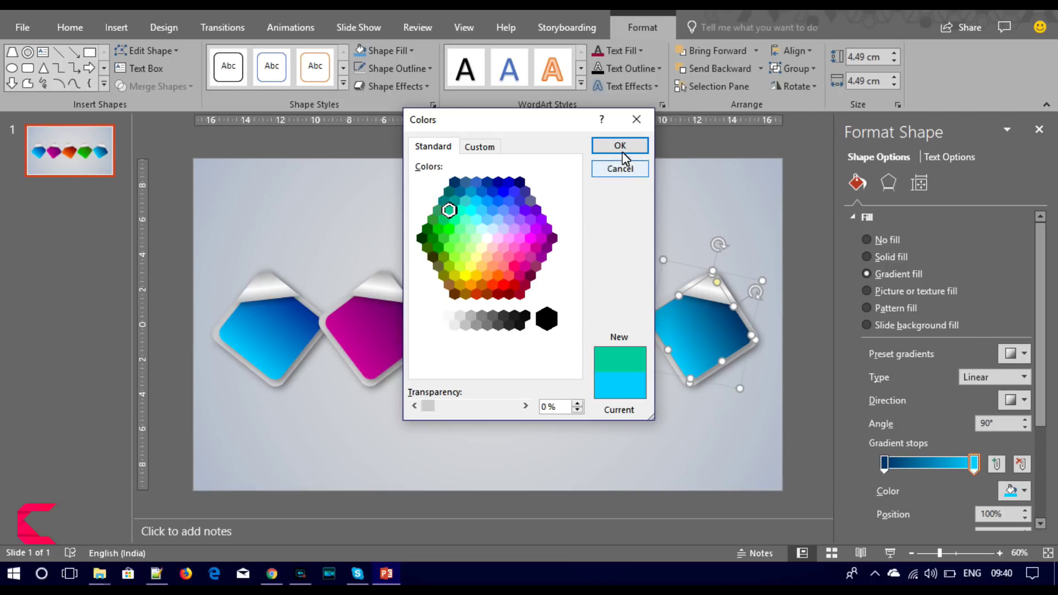
key(Return)
click(660, 444)
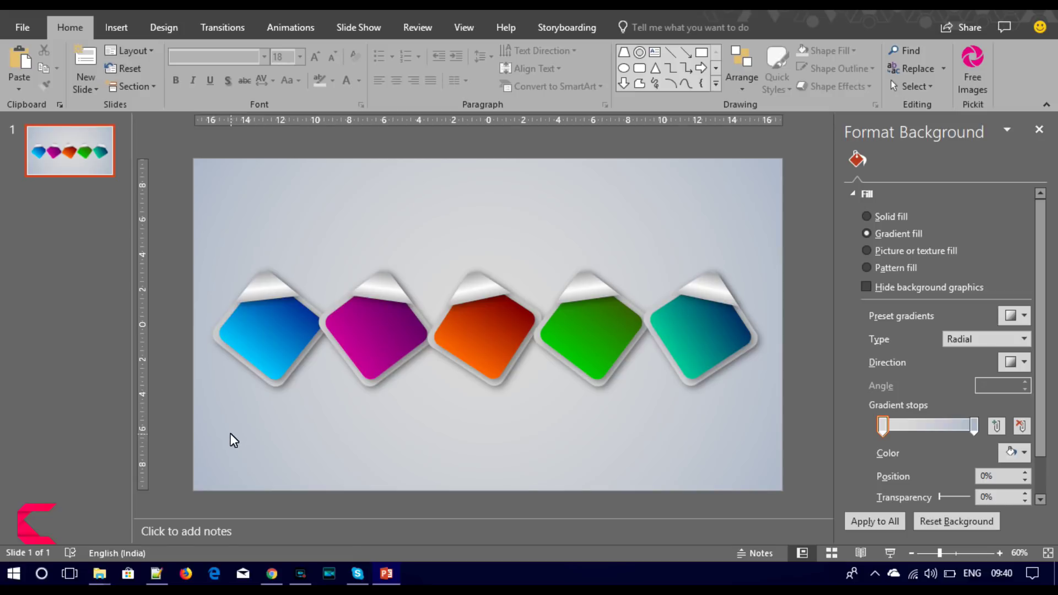
- Set the background gradient's inner stop to white and its outer stop to grey-blue
click(1014, 452)
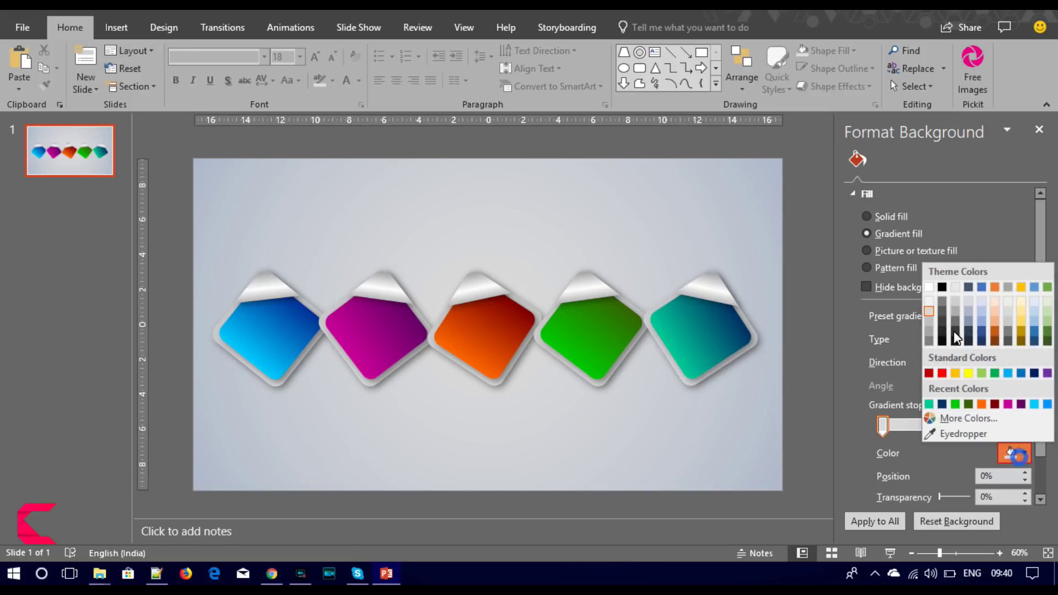
click(931, 310)
click(973, 425)
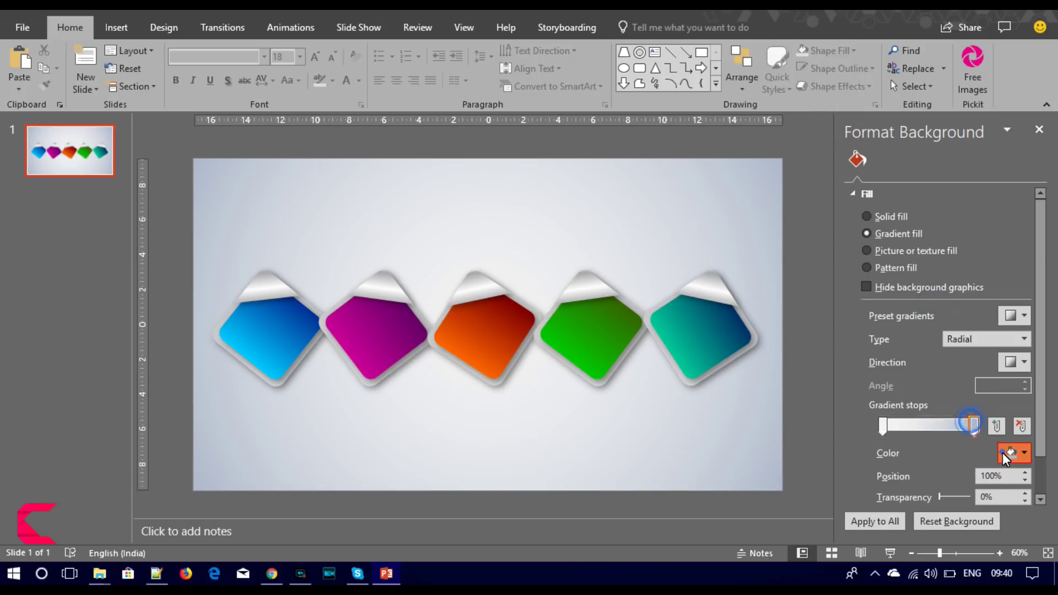
click(1013, 452)
click(969, 307)
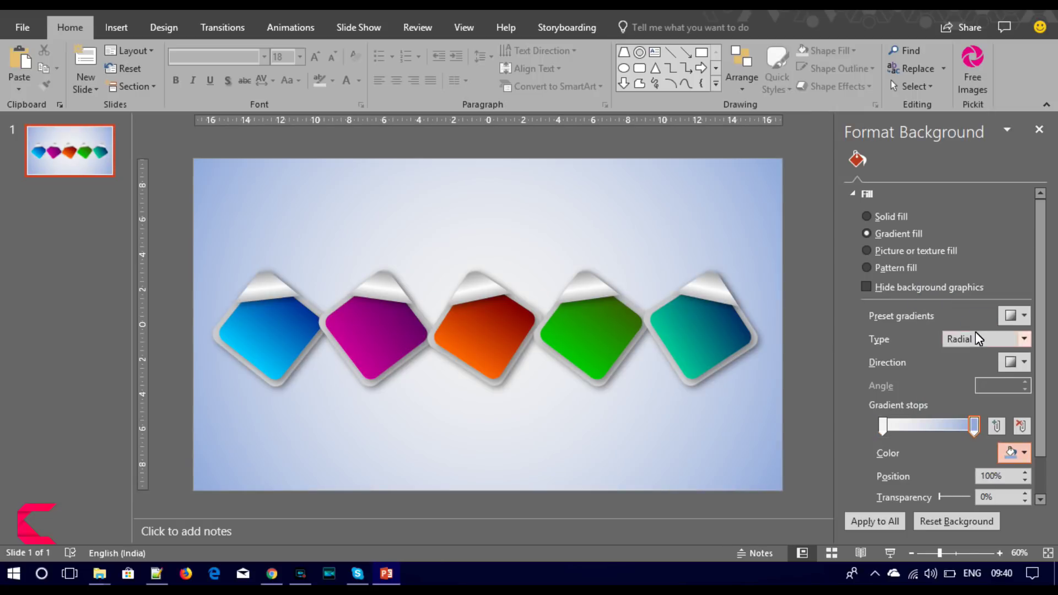
click(1023, 453)
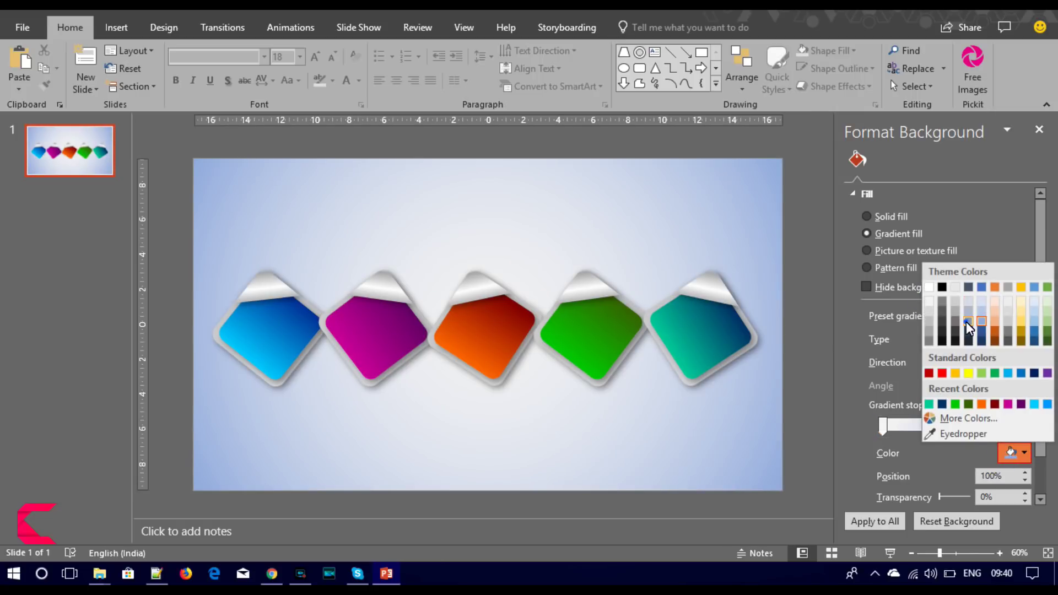
click(966, 320)
click(584, 451)
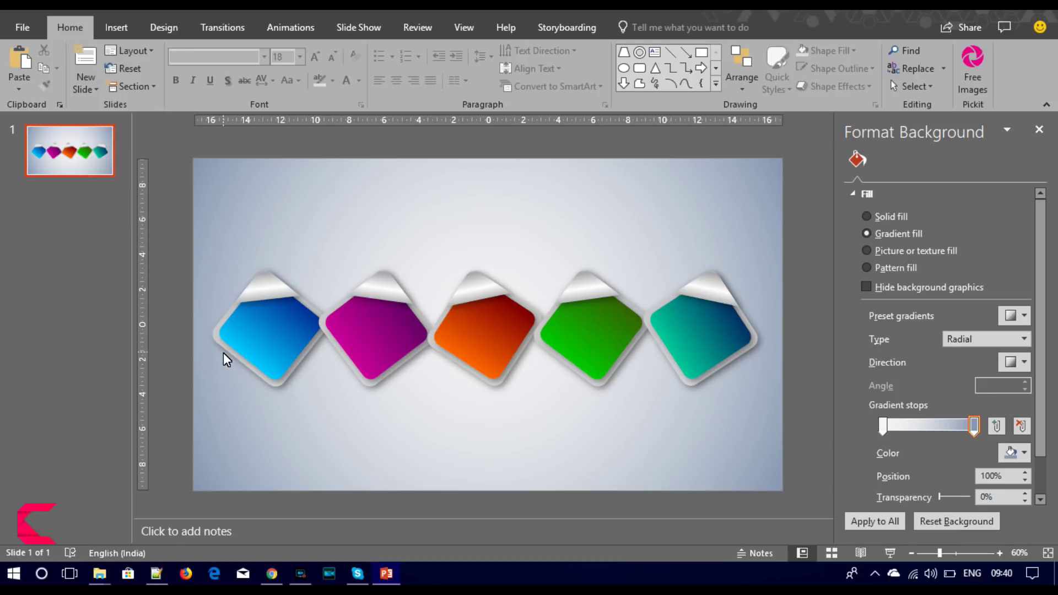
- Insert laptop, monitor, phone, tablet and blank TV icons from Technology and electronics
click(114, 27)
click(298, 75)
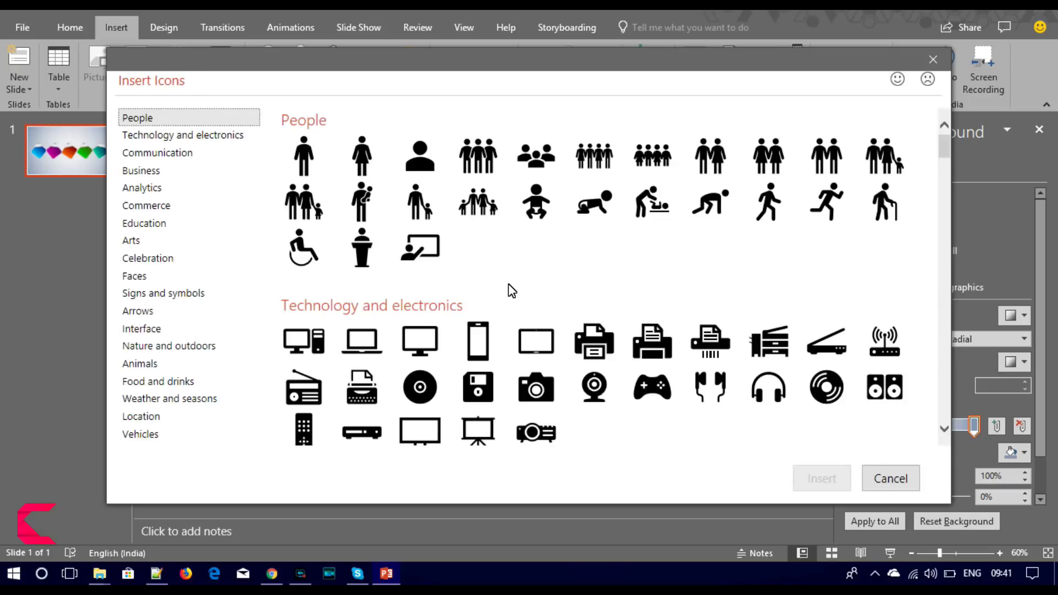
click(359, 336)
click(418, 339)
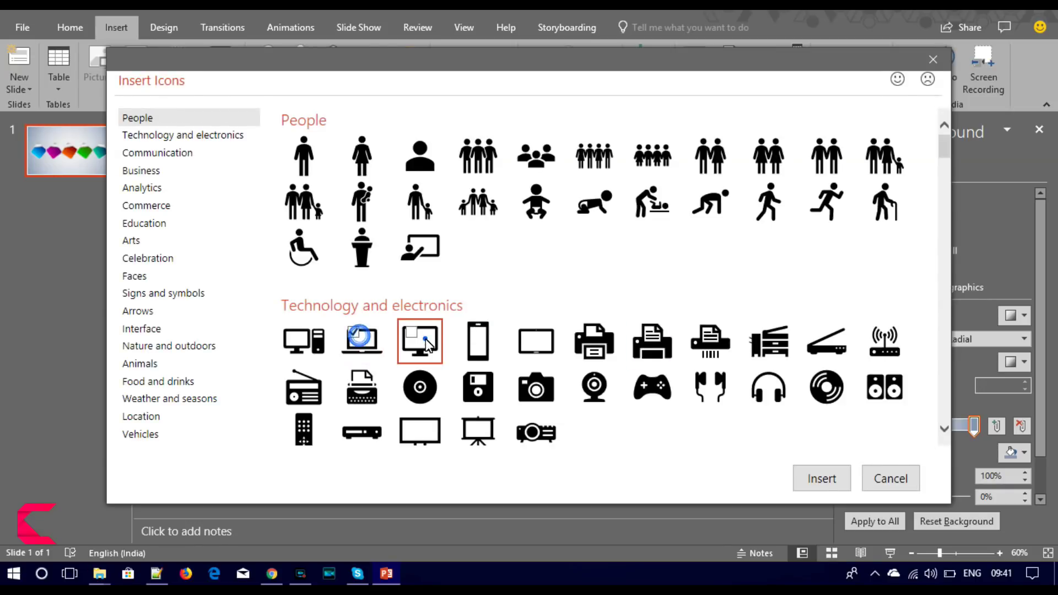
click(471, 340)
click(520, 344)
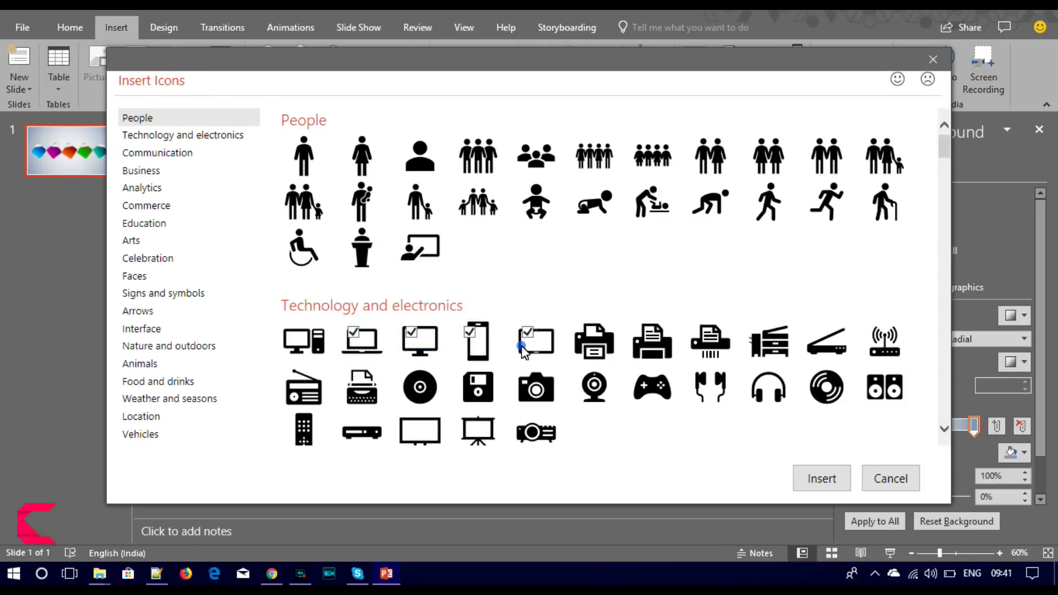
click(419, 430)
click(826, 479)
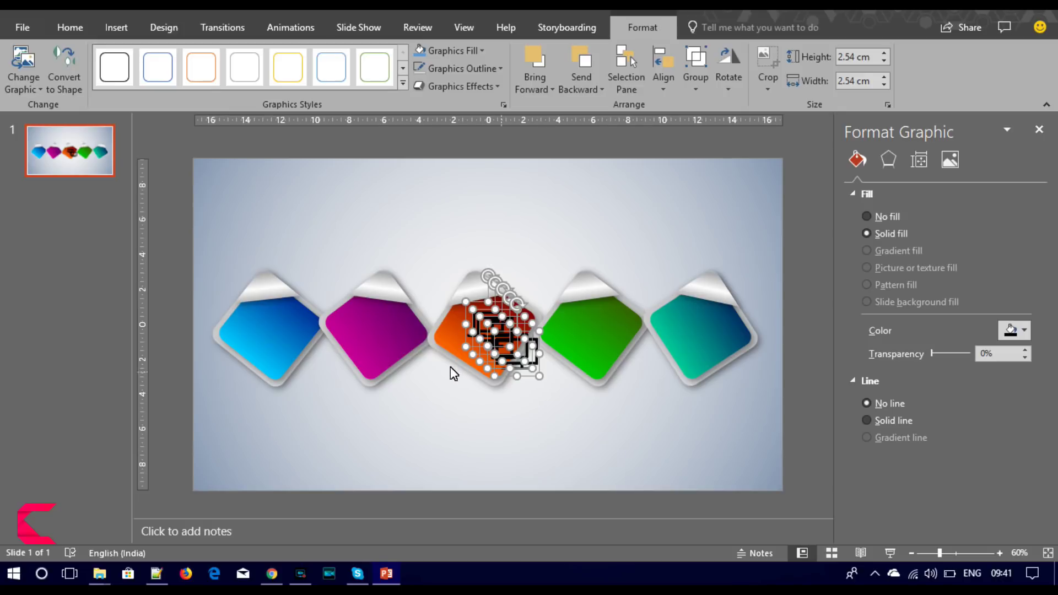
- Move the icon stack to the upper left and shrink the icons to 1.1 cm
drag(501, 347, 386, 232)
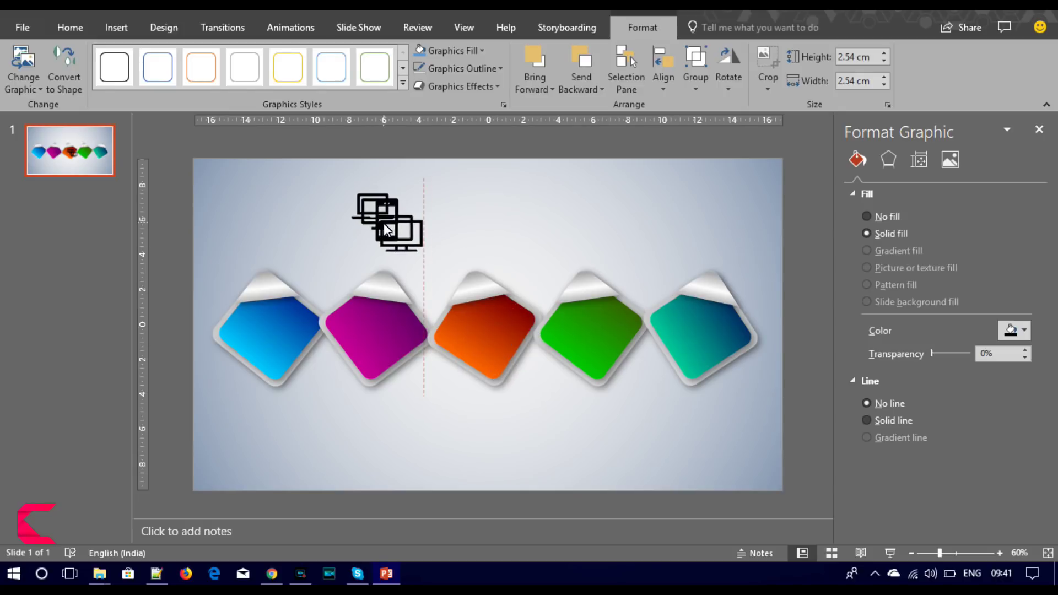
click(886, 61)
click(886, 62)
click(886, 62)
click(886, 62)
click(885, 62)
click(886, 62)
click(886, 61)
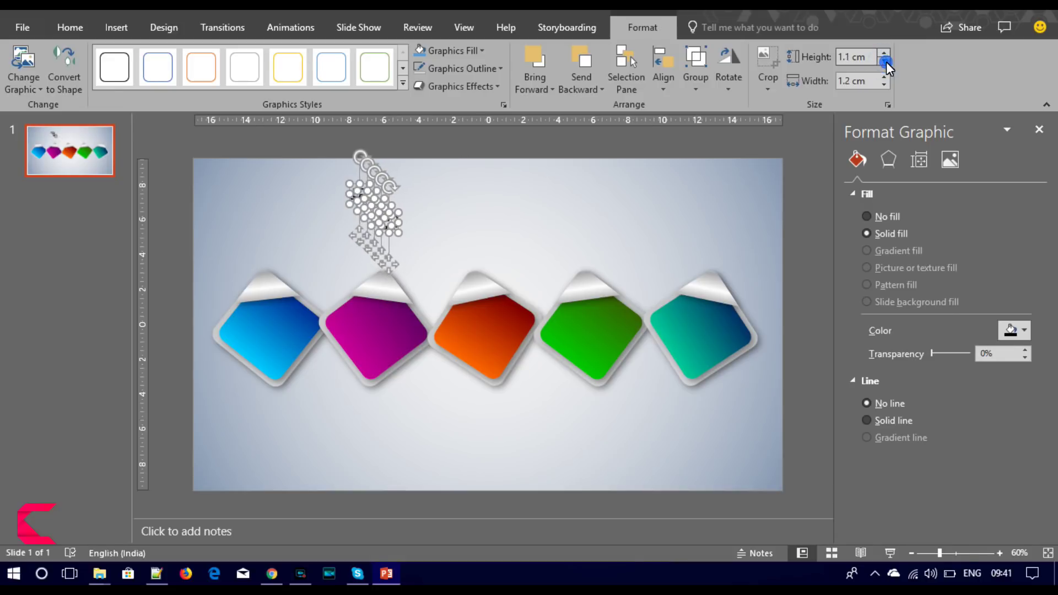
- Try one monitor icon on the blue diamond, then return it above the diamonds
click(527, 207)
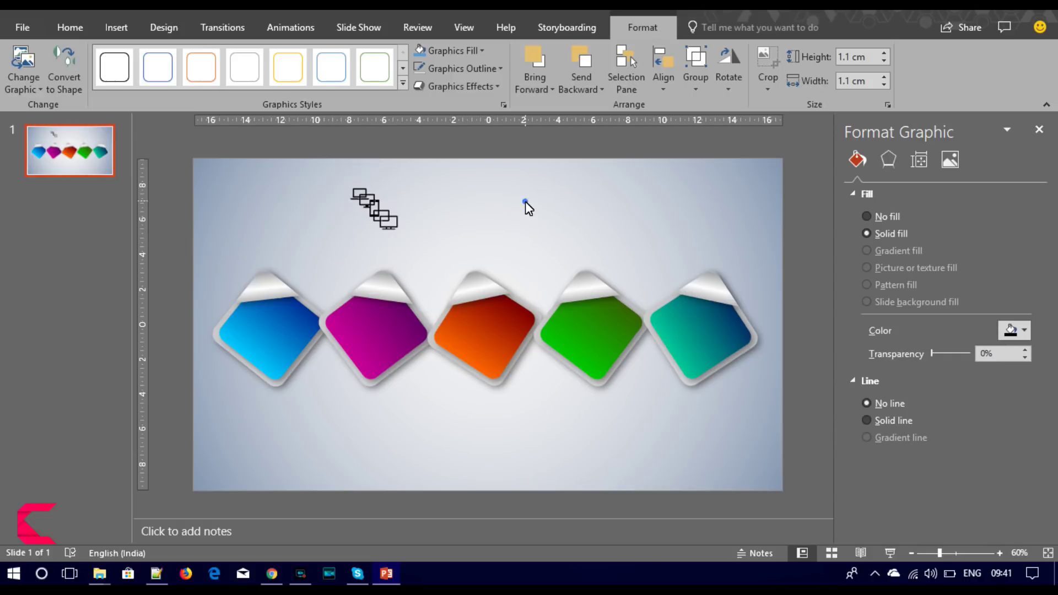
click(391, 228)
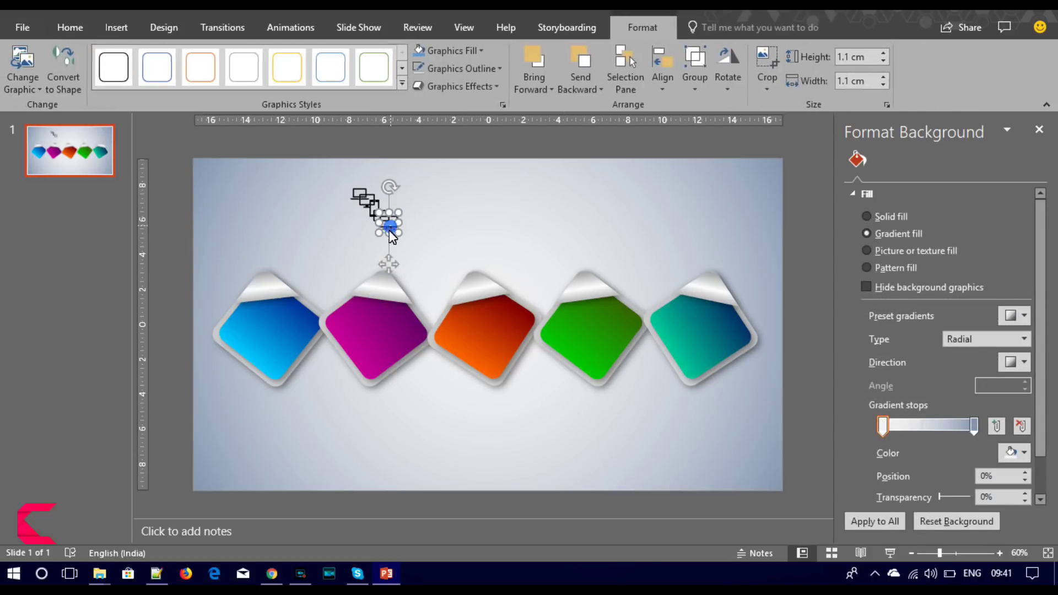
drag(389, 262, 268, 333)
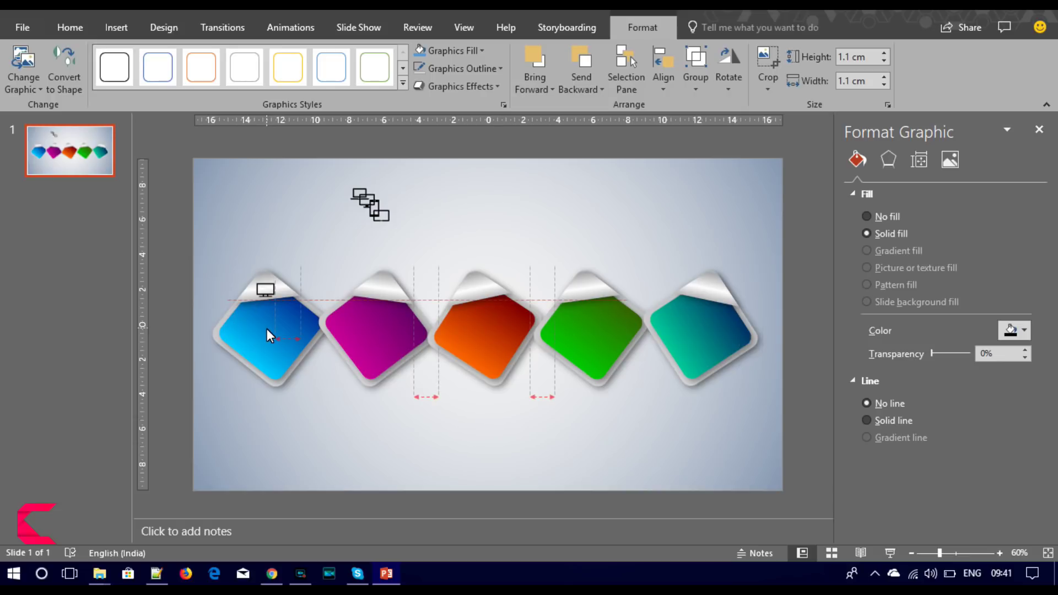
drag(267, 329, 401, 265)
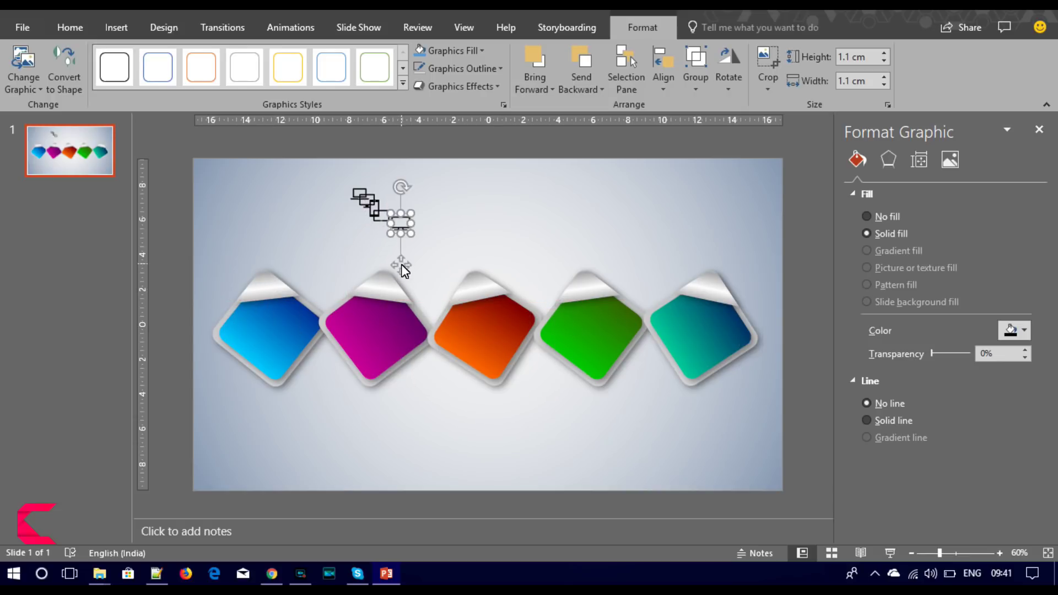
click(347, 246)
- Shrink all icons to 0.9 cm and move a monitor icon onto the blue diamond
drag(308, 251, 459, 174)
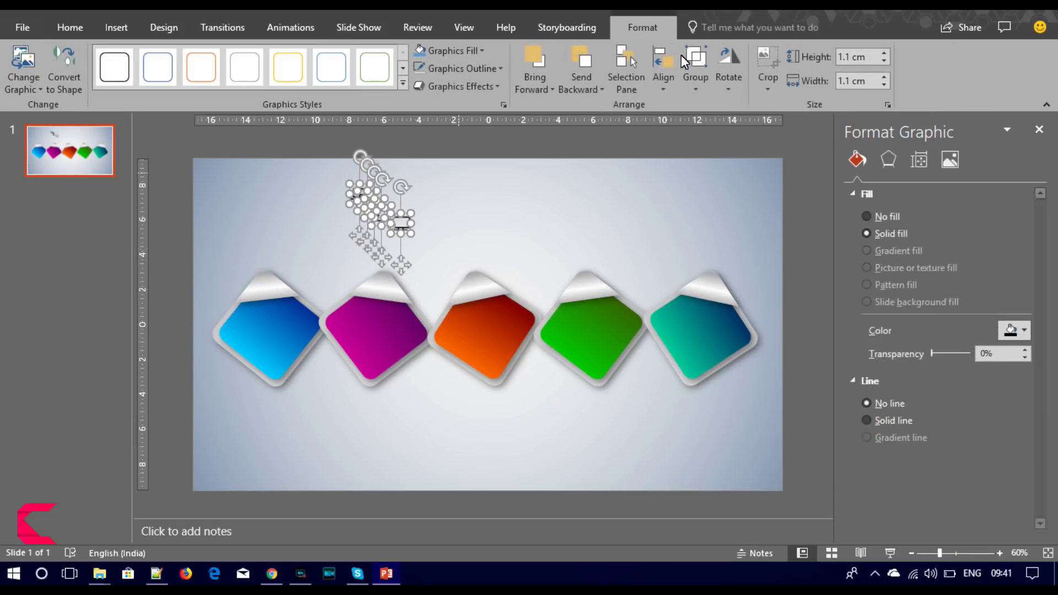
click(883, 62)
click(883, 62)
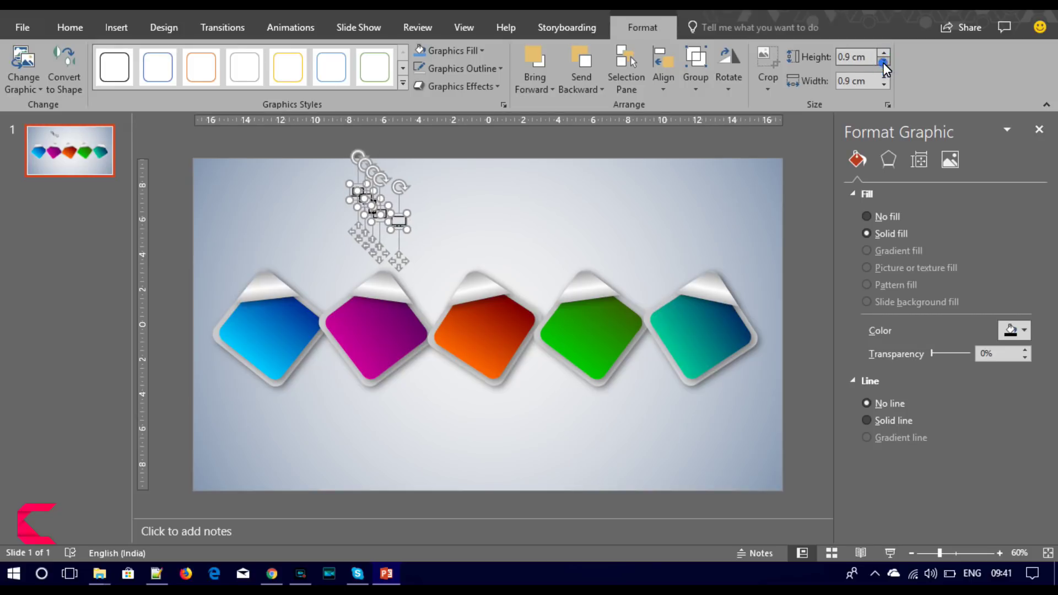
click(563, 190)
click(399, 221)
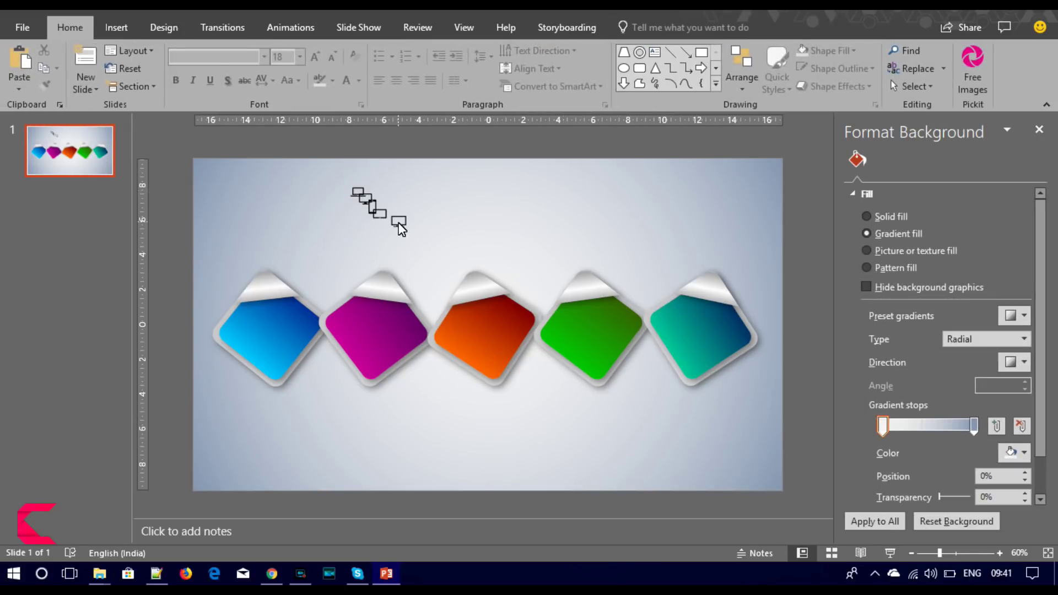
drag(273, 286, 266, 287)
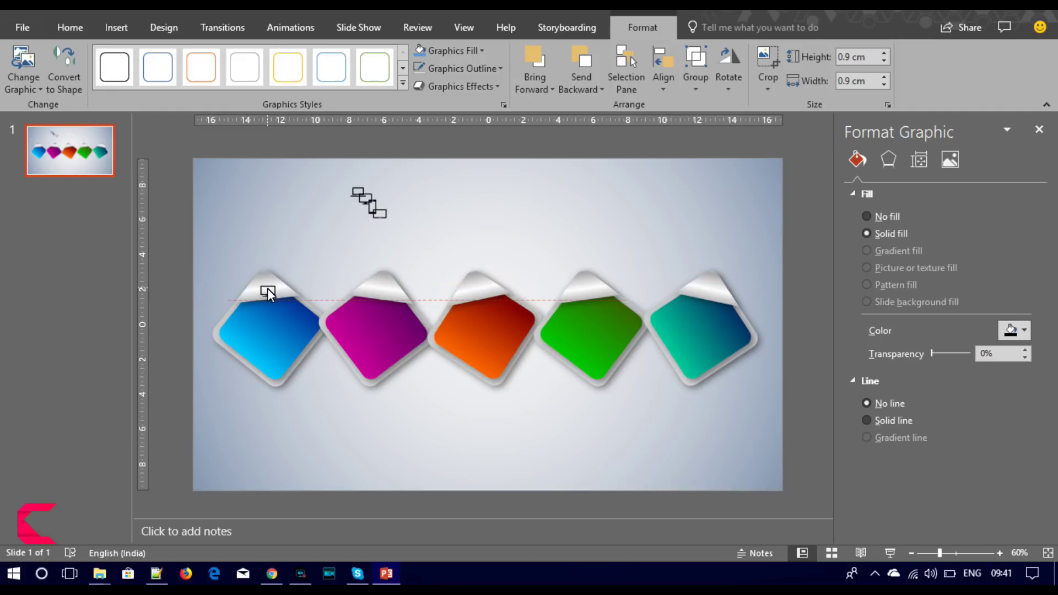
- Set monitor icons atop the blue and purple diamonds, nudging the first upward
drag(265, 288, 264, 292)
drag(264, 292, 263, 290)
key(Up)
key(Up)
key(Up)
key(Up)
drag(379, 213, 379, 290)
drag(384, 289, 384, 290)
- Place the phone on the orange diamond, a monitor on green, and the laptop on teal
drag(372, 210, 474, 290)
drag(363, 197, 584, 286)
drag(584, 286, 585, 286)
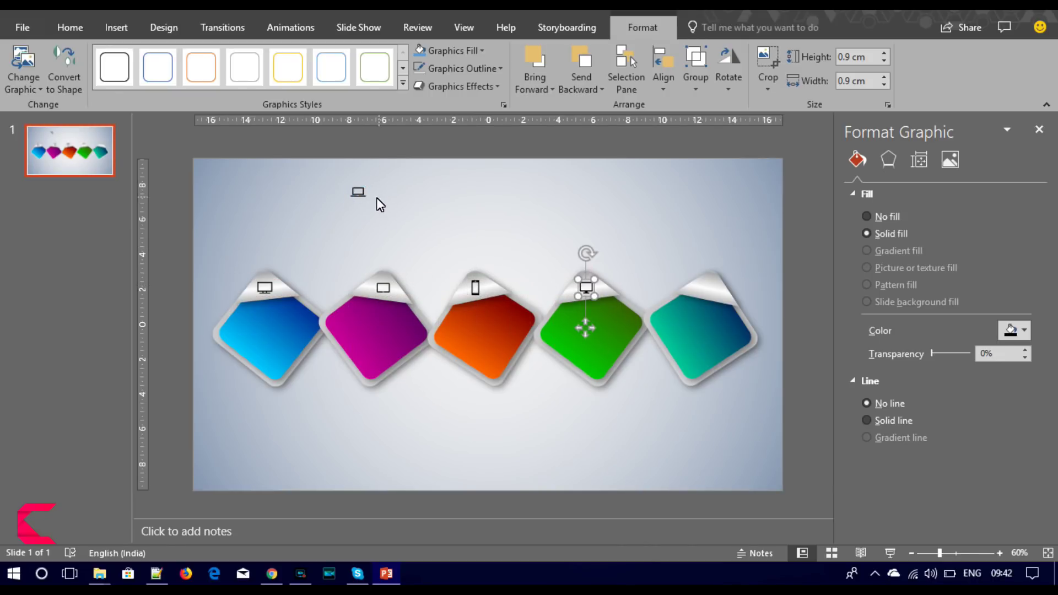
drag(356, 189, 709, 292)
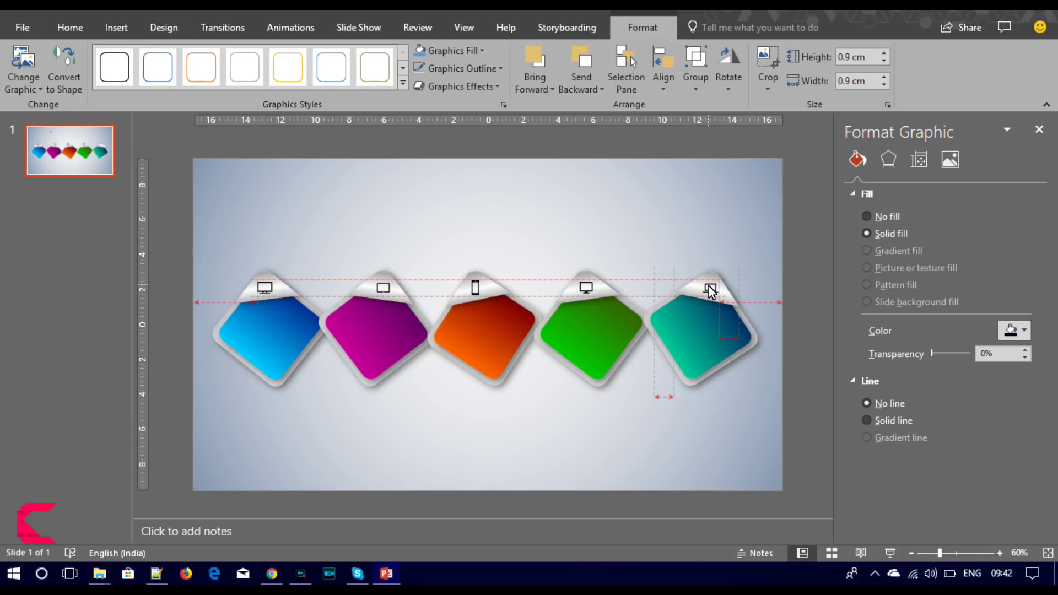
drag(708, 287, 709, 287)
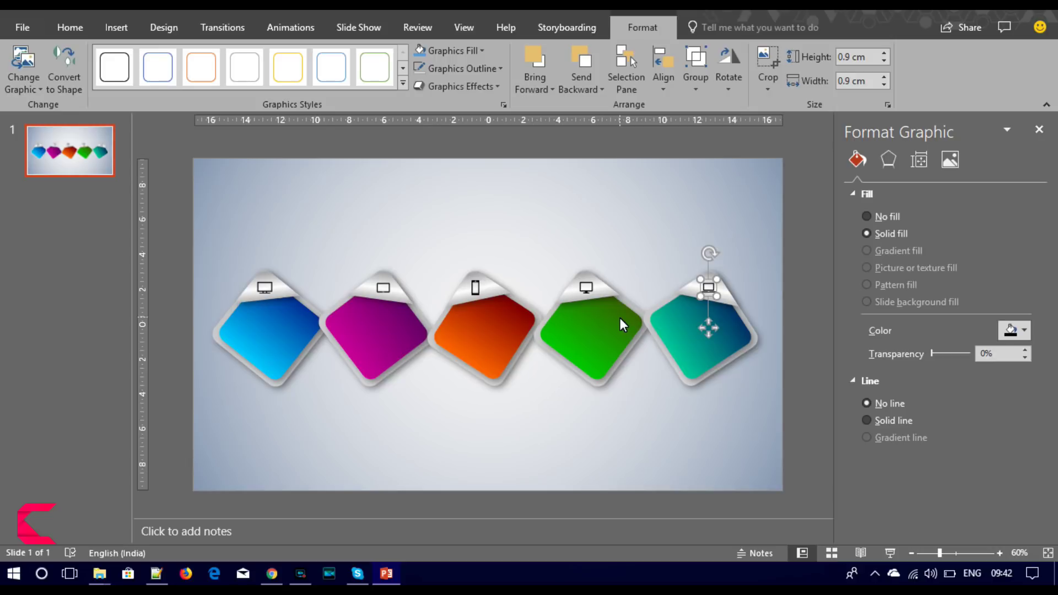
- Select the five device icons together and set their fill transparency to 41%
shift+click(588, 288)
shift+click(474, 292)
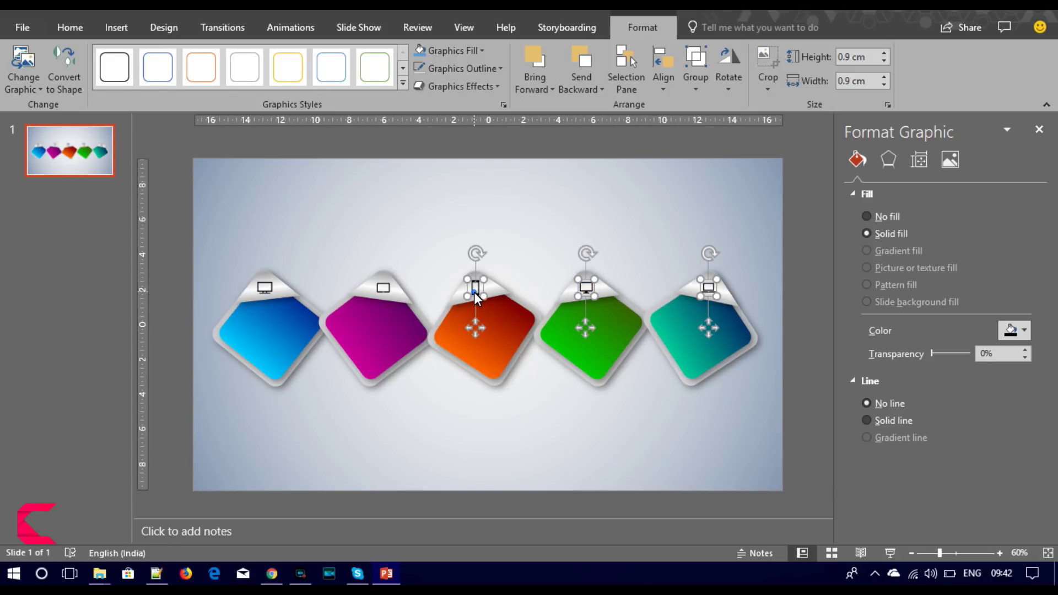
shift+click(386, 291)
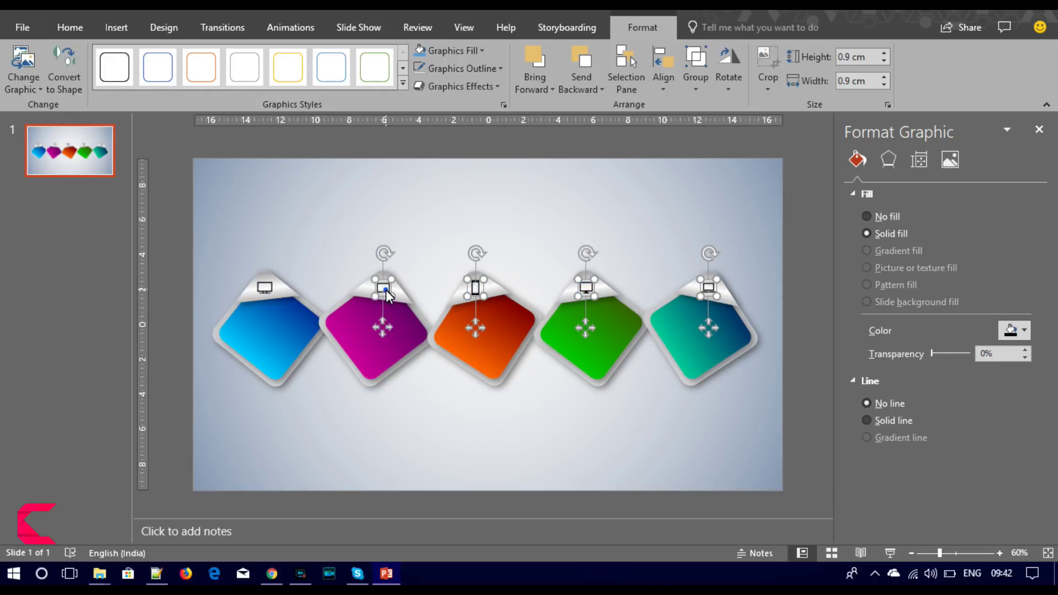
shift+click(262, 290)
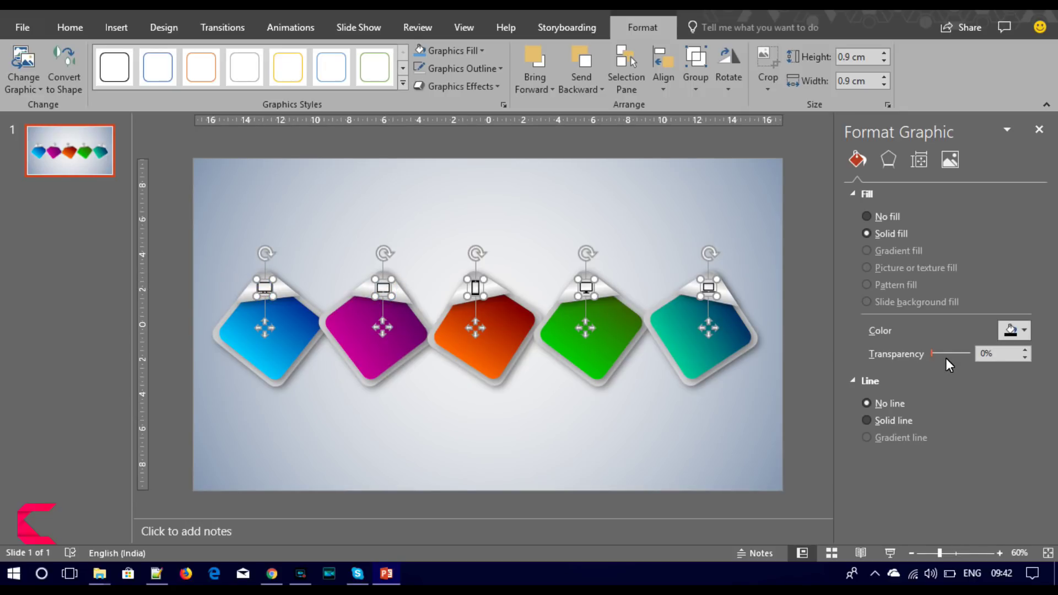
drag(931, 353, 948, 354)
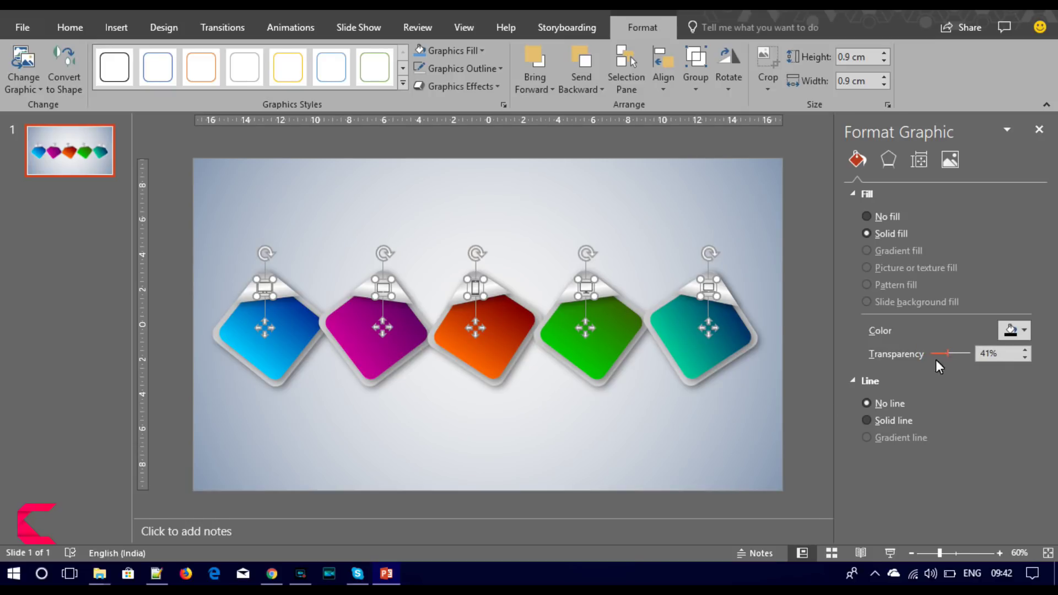
click(693, 455)
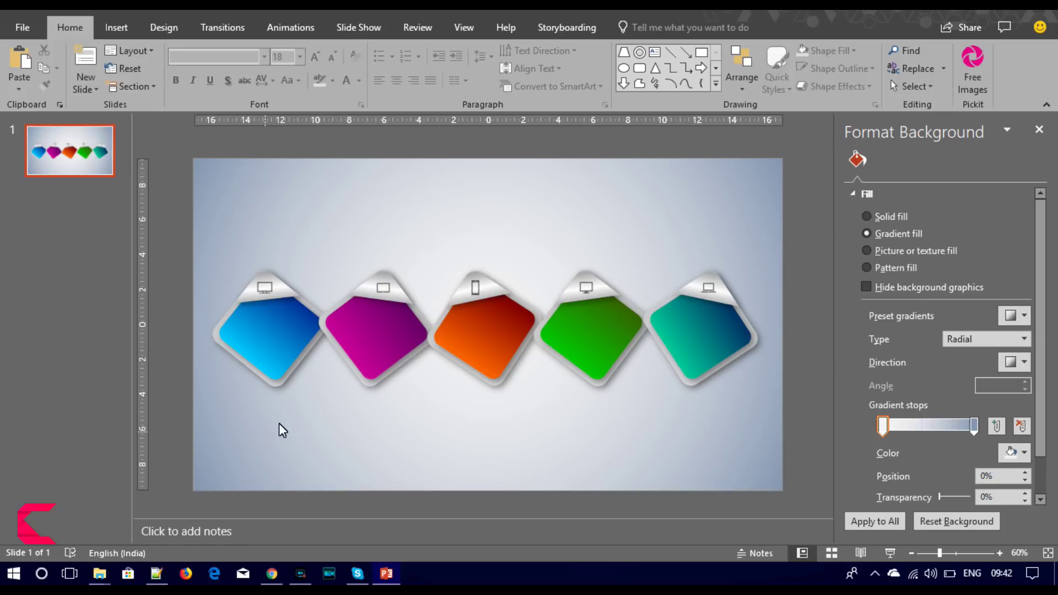
- Draw a text box on the blue diamond reading '55%' and enlarge it
click(110, 28)
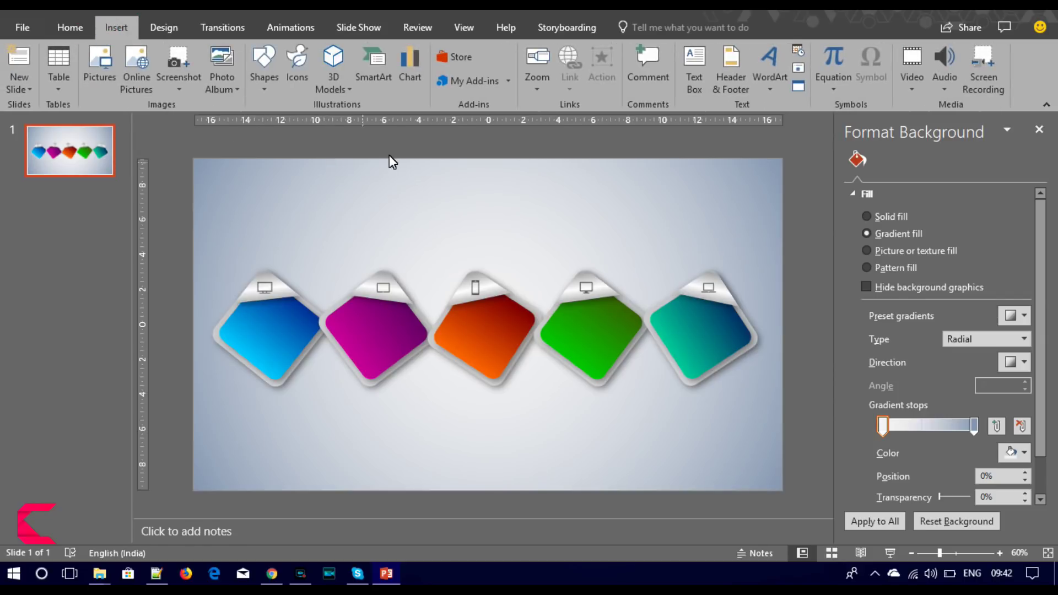
click(693, 77)
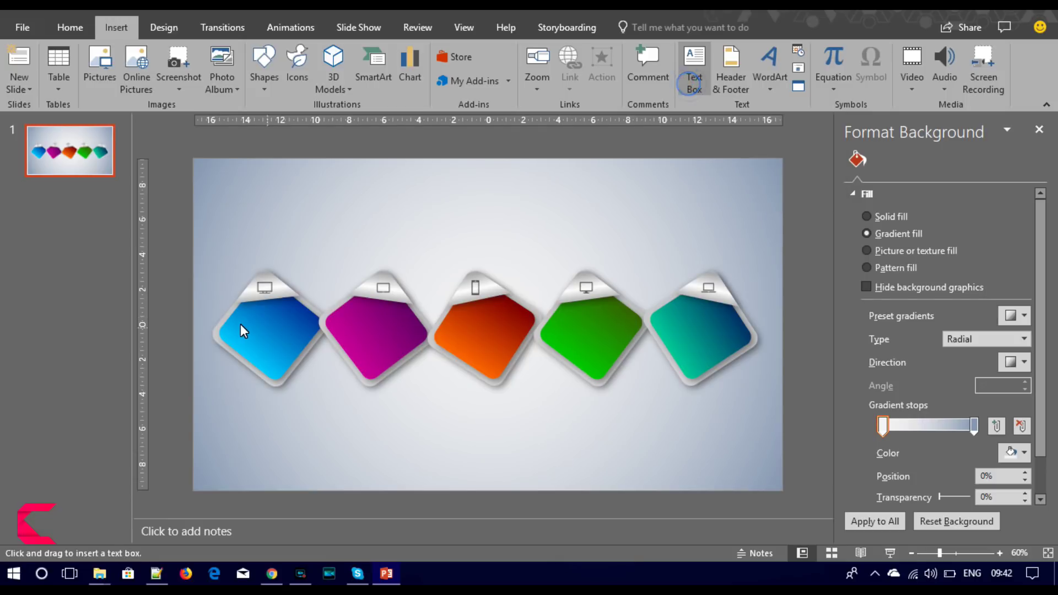
drag(244, 314, 292, 345)
text(55%)
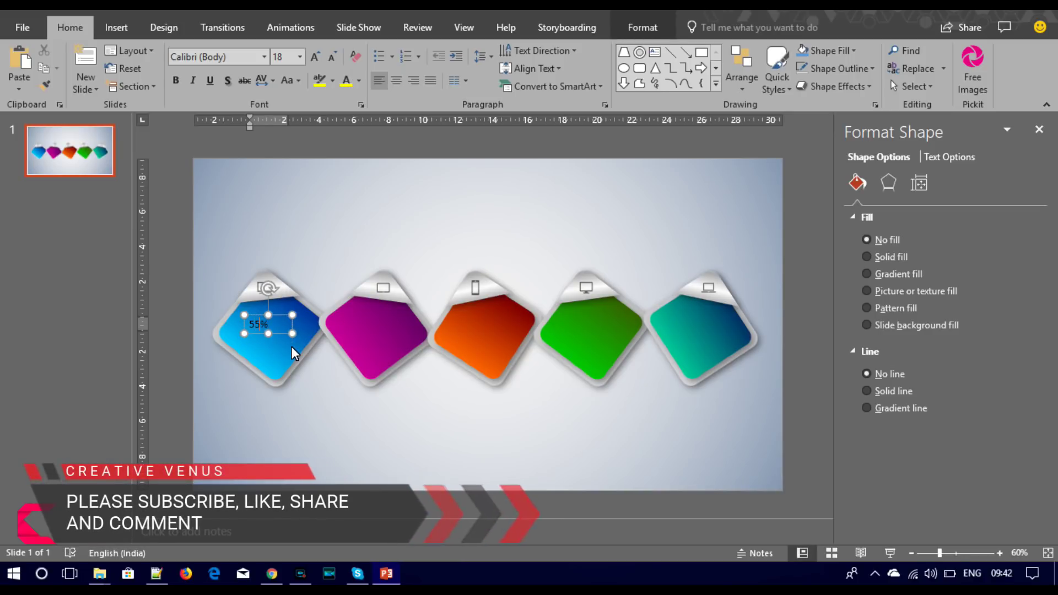
double_click(253, 324)
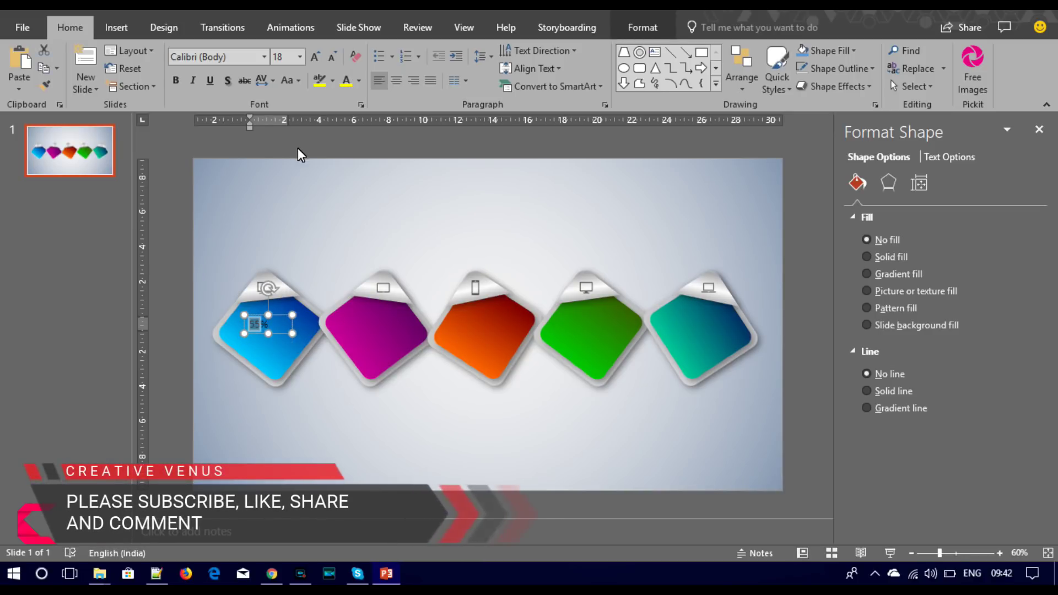
click(315, 55)
click(315, 55)
click(315, 55)
key(Escape)
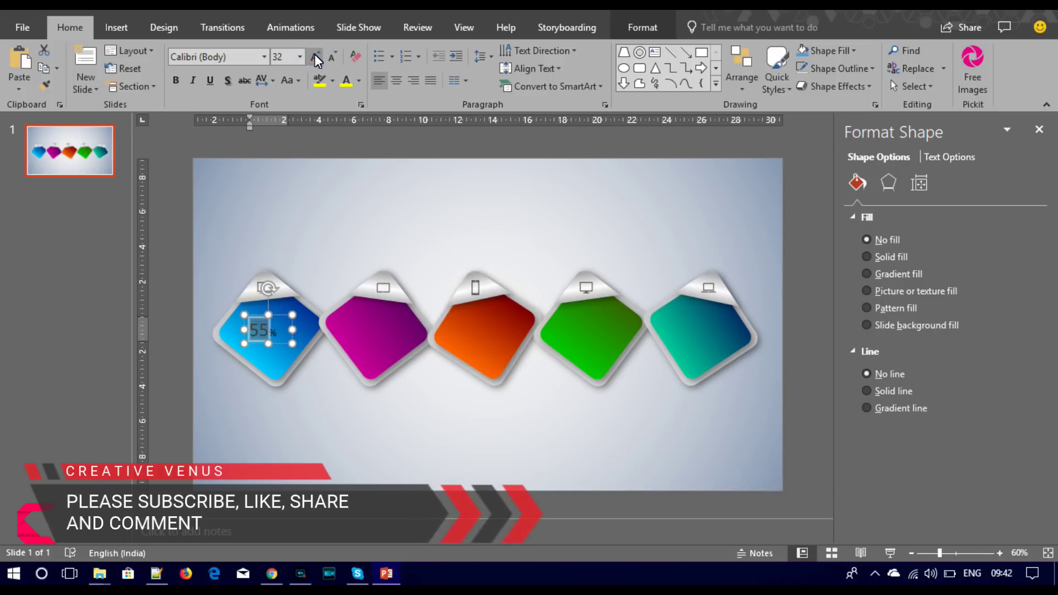
- Change the 55% label to Agency FB, enlarge it further and centre it
click(227, 60)
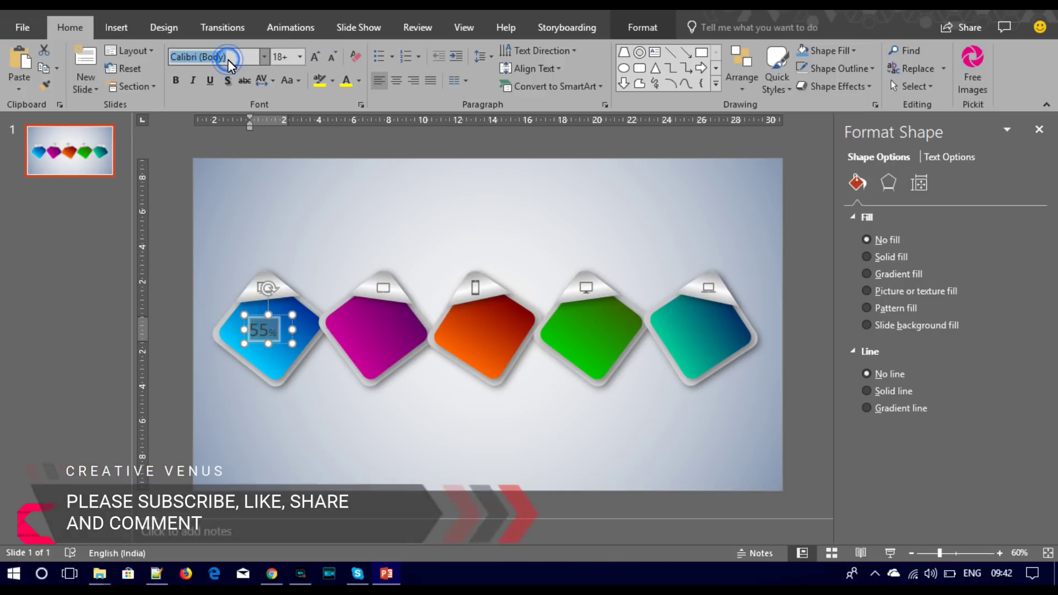
text(Agency FB)
key(Return)
click(318, 58)
click(318, 57)
click(318, 57)
click(329, 56)
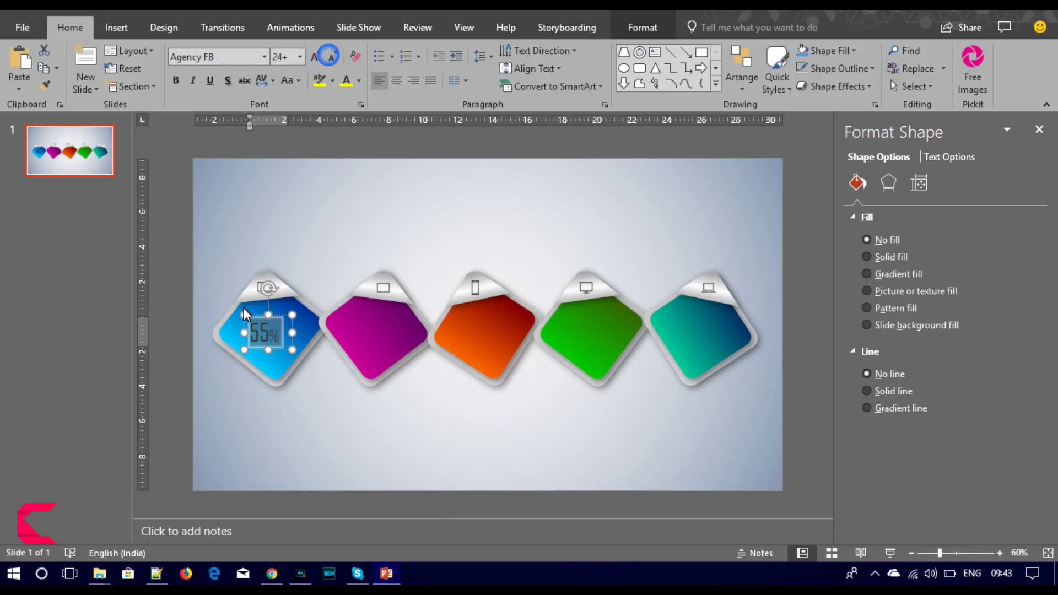
click(393, 79)
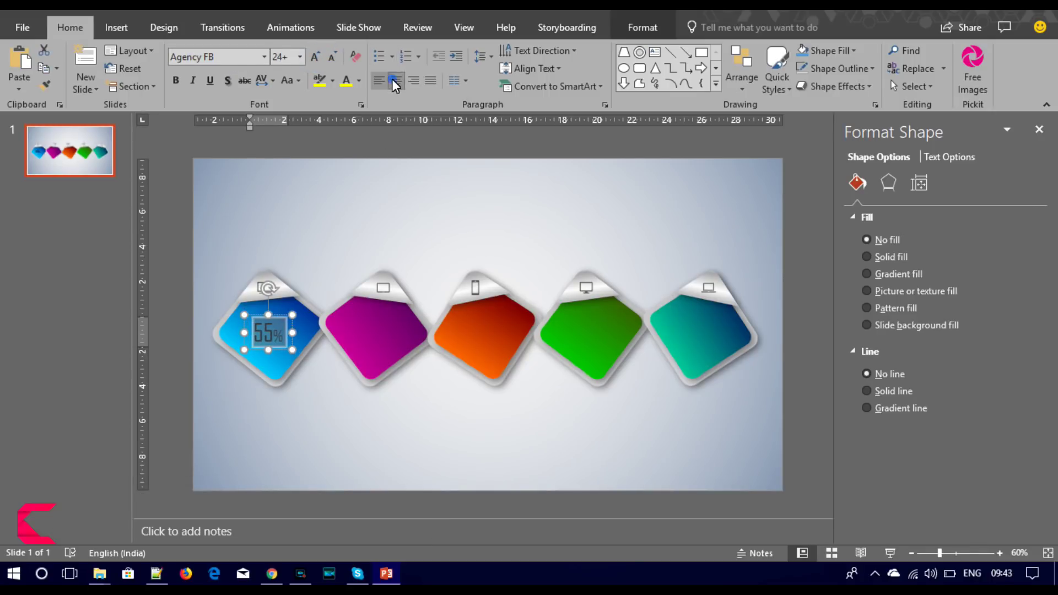
- Make the 55% label white and bold, centred on the blue diamond
click(361, 81)
click(348, 116)
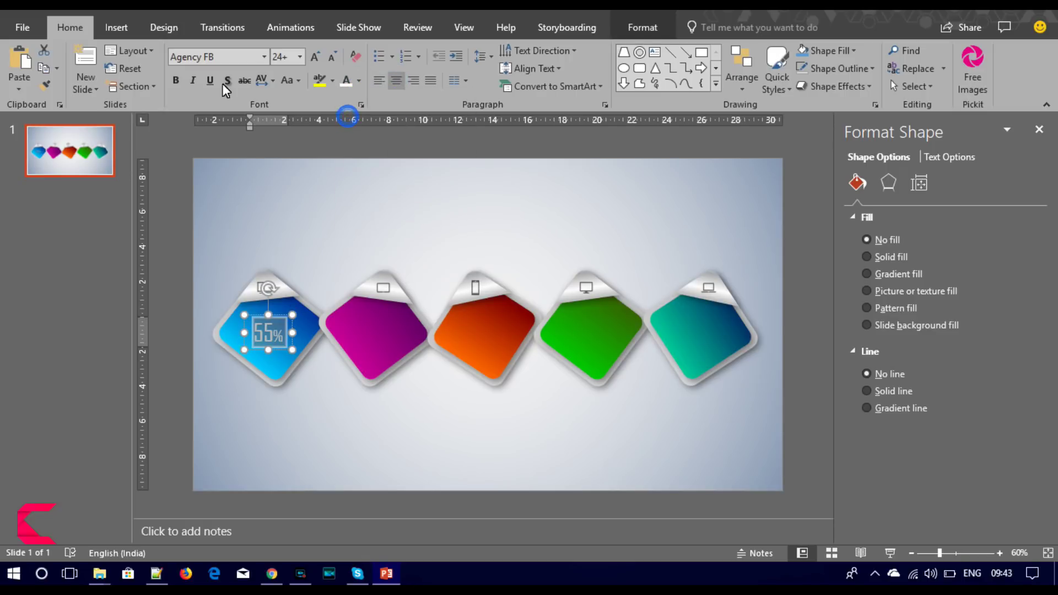
click(175, 79)
drag(275, 317, 274, 316)
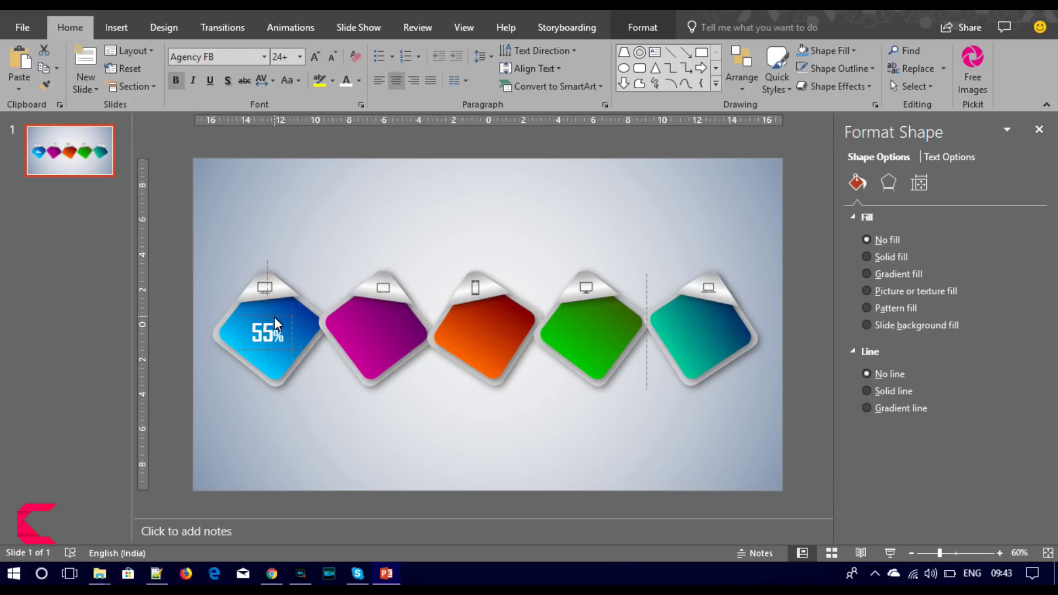
drag(274, 316, 274, 316)
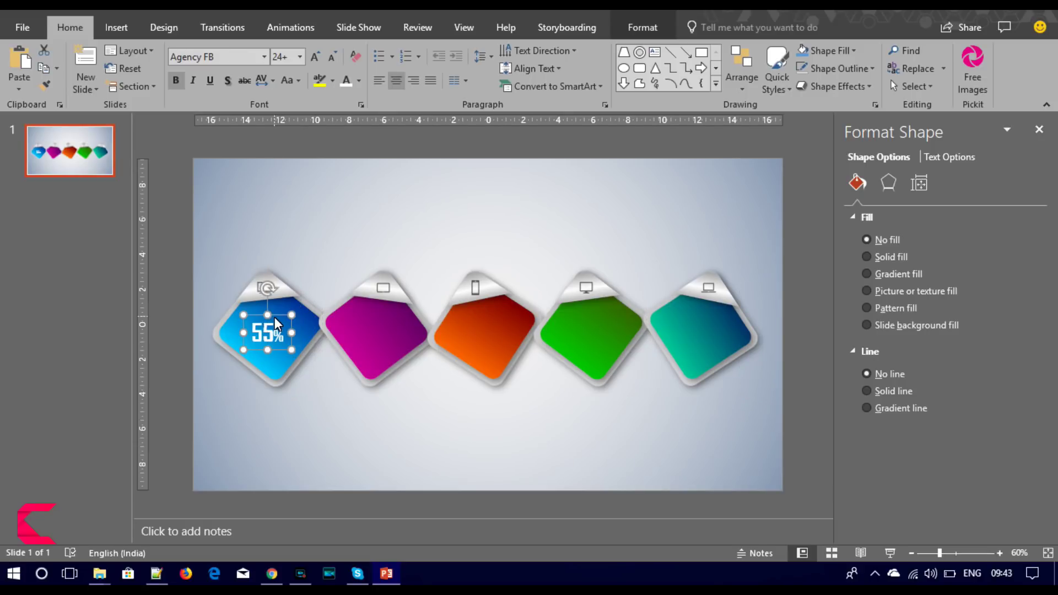
click(265, 339)
click(282, 301)
click(284, 312)
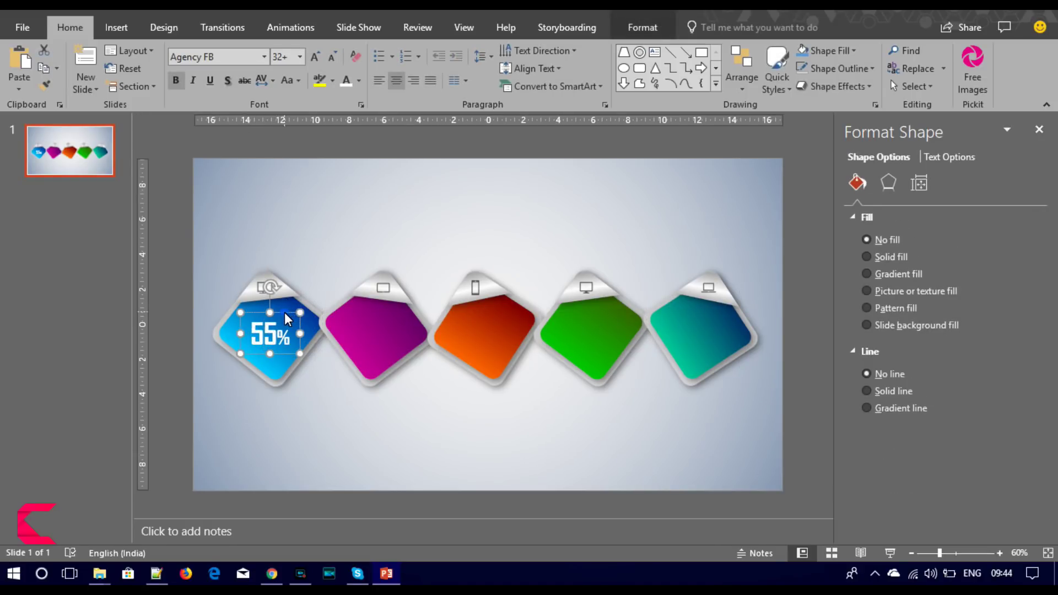
- Copy the label as 65% on the magenta diamond and 75% on the orange one
key(ctrl+c)
key(ctrl+v)
mouse_move(288, 322)
mouse_down()
mouse_move(428, 319)
mouse_move(388, 313)
mouse_up()
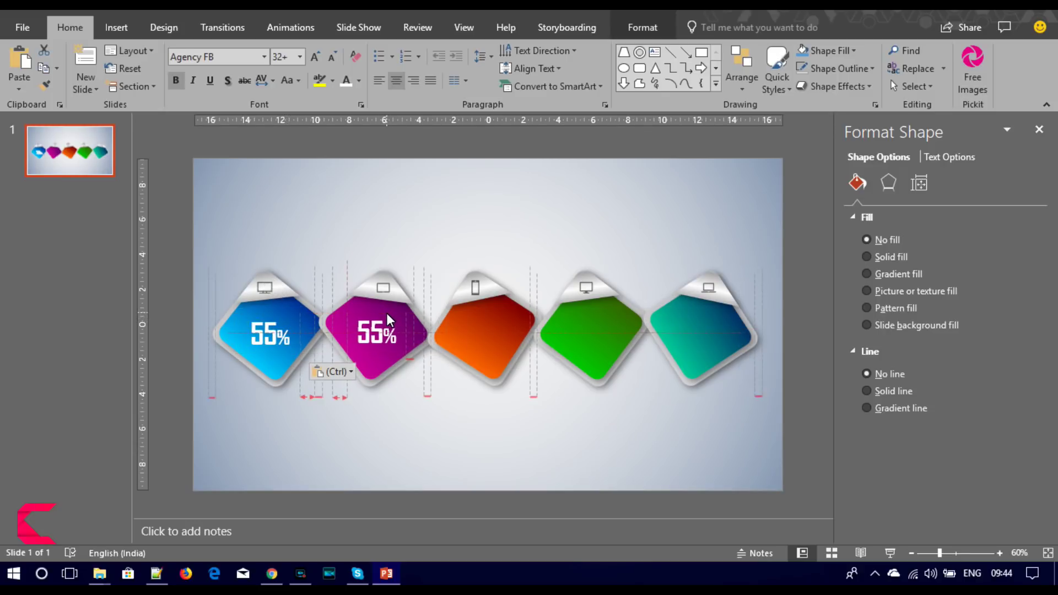
drag(388, 313, 389, 316)
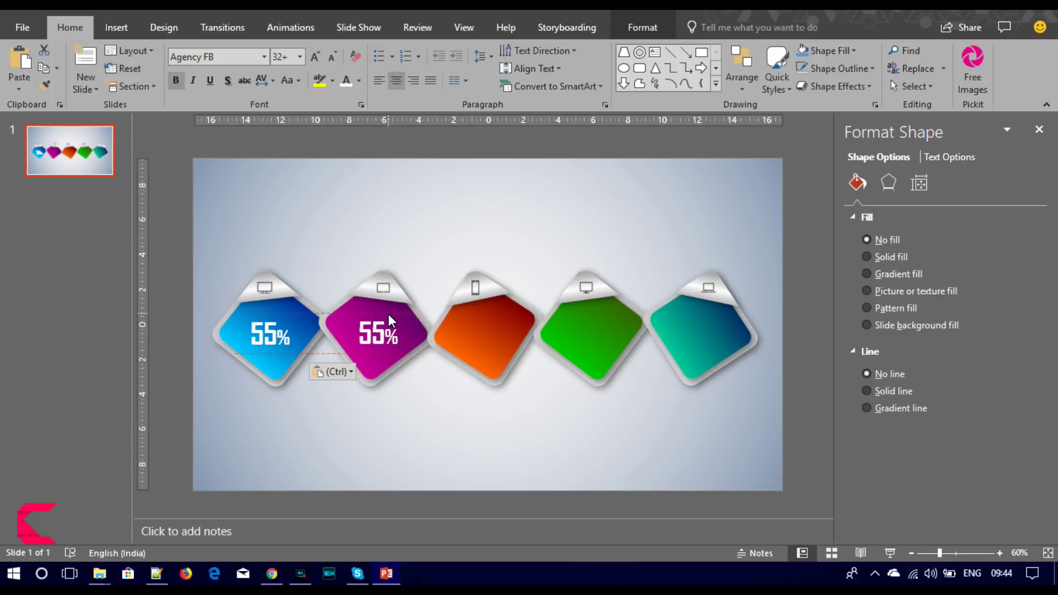
click(372, 332)
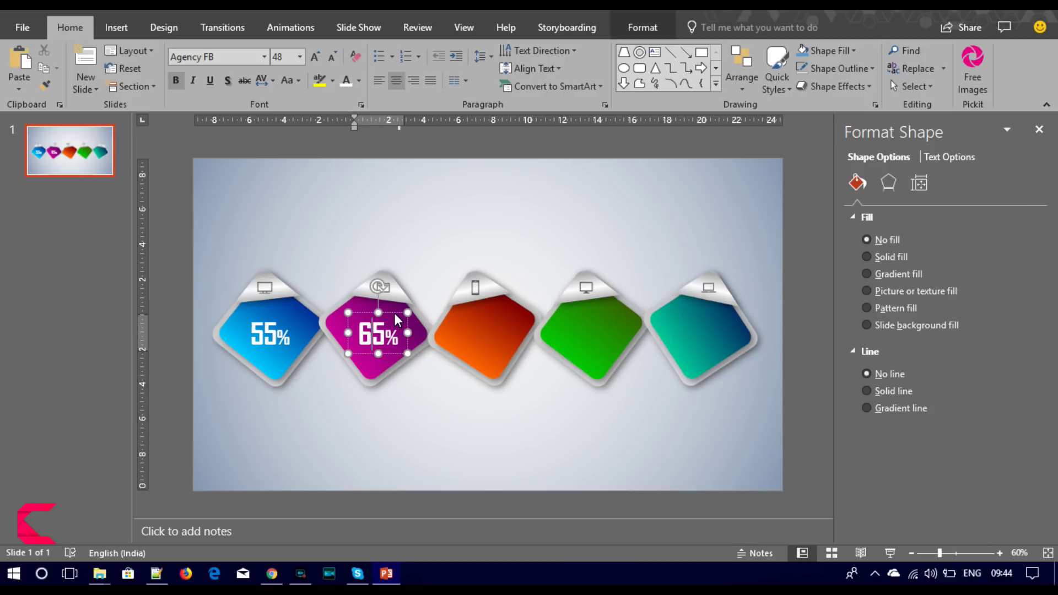
key(Escape)
key(ctrl+v)
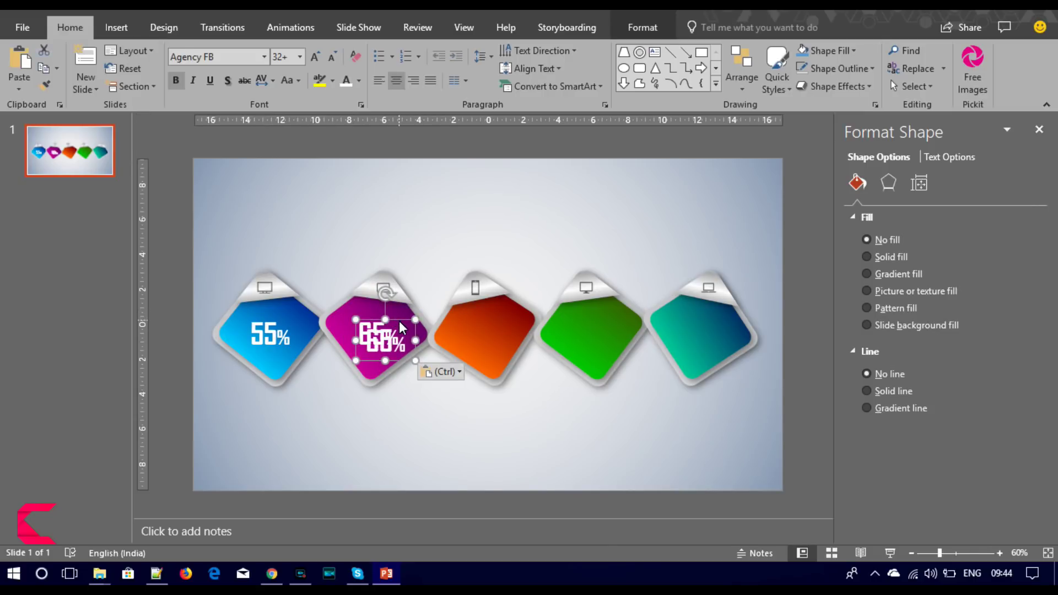
drag(399, 321, 501, 313)
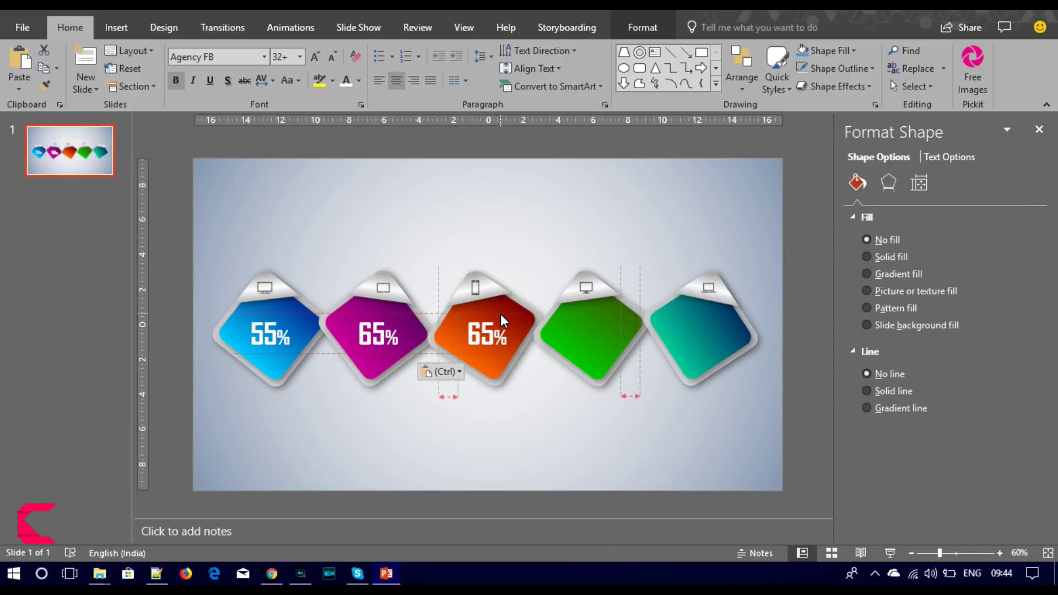
drag(500, 313, 500, 313)
click(483, 330)
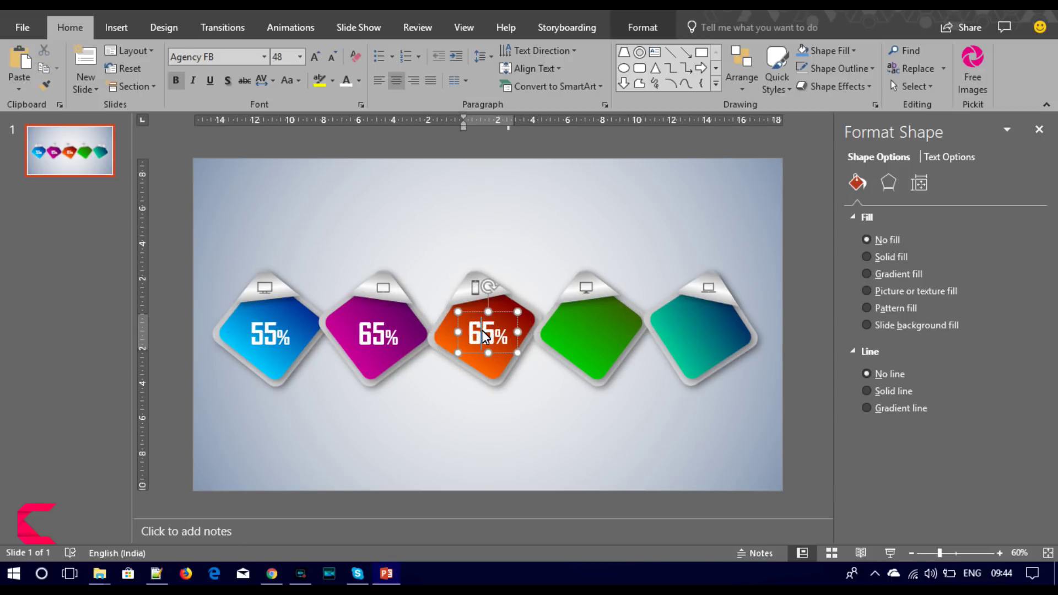
text(75)
- Add label copies reading 85% on the green diamond and 95% on the teal one
click(503, 313)
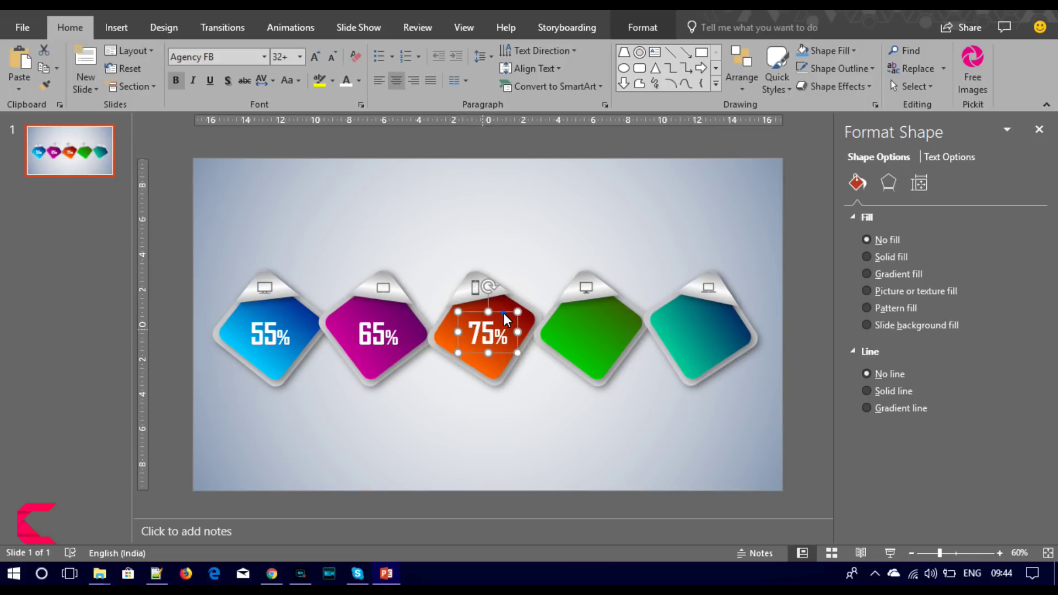
key(ctrl+v)
drag(504, 317, 603, 314)
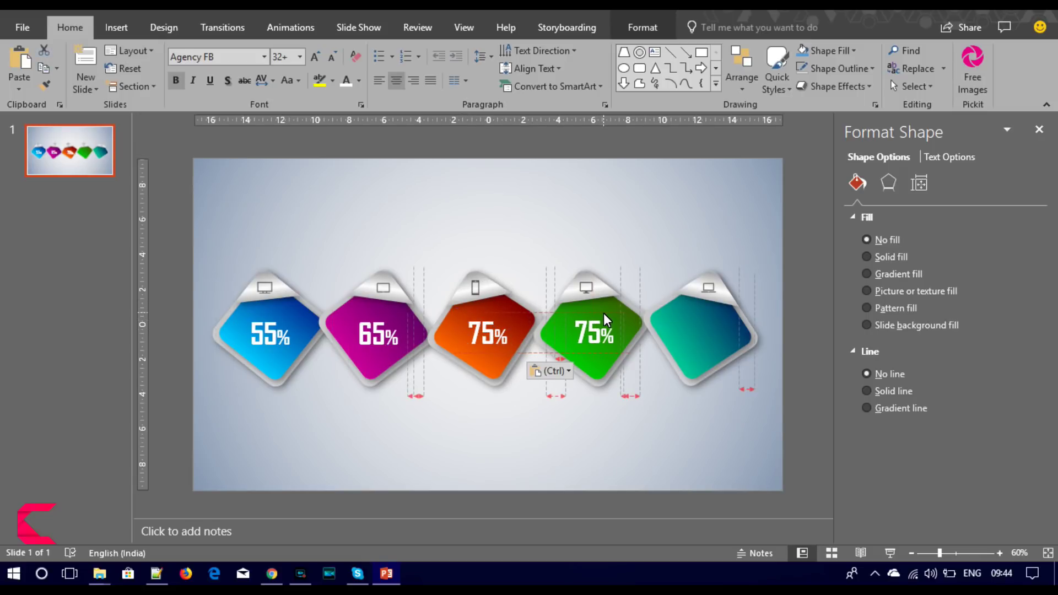
drag(603, 313, 603, 313)
click(587, 329)
text(85)
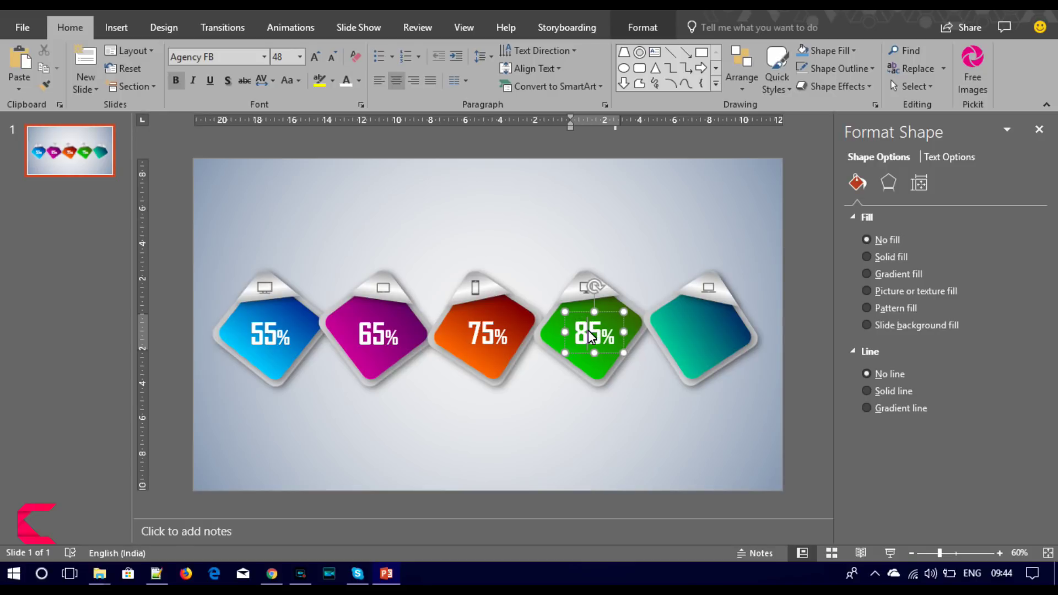
key(Escape)
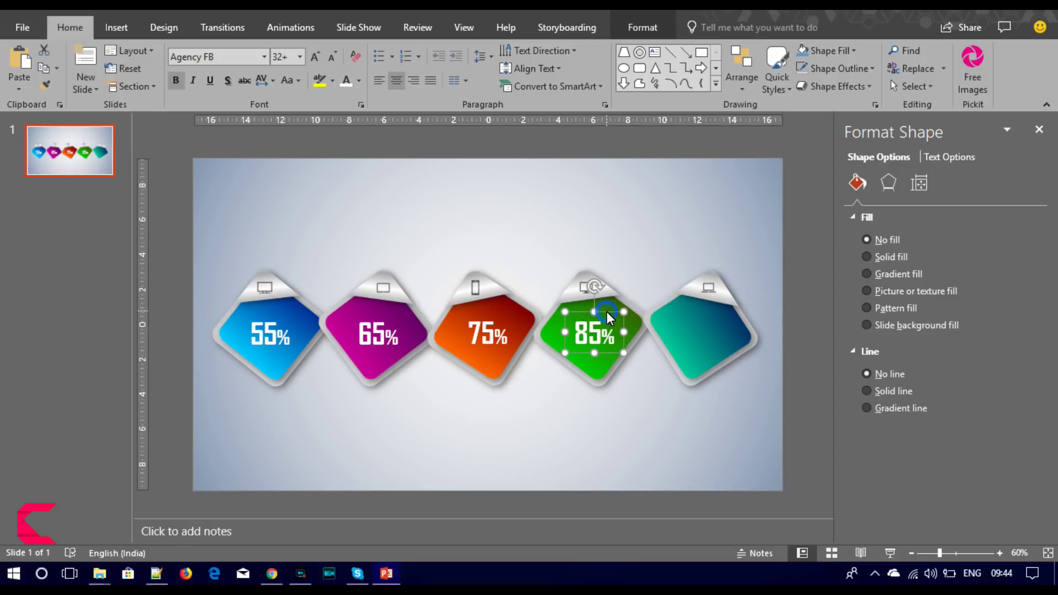
key(ctrl+c)
key(ctrl+v)
drag(607, 312, 714, 311)
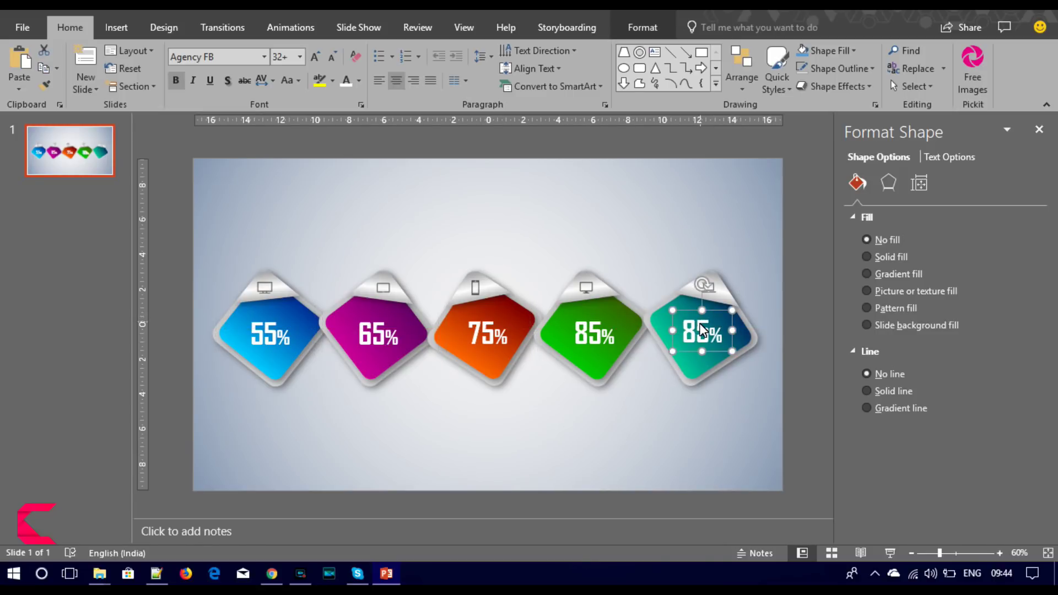
click(699, 325)
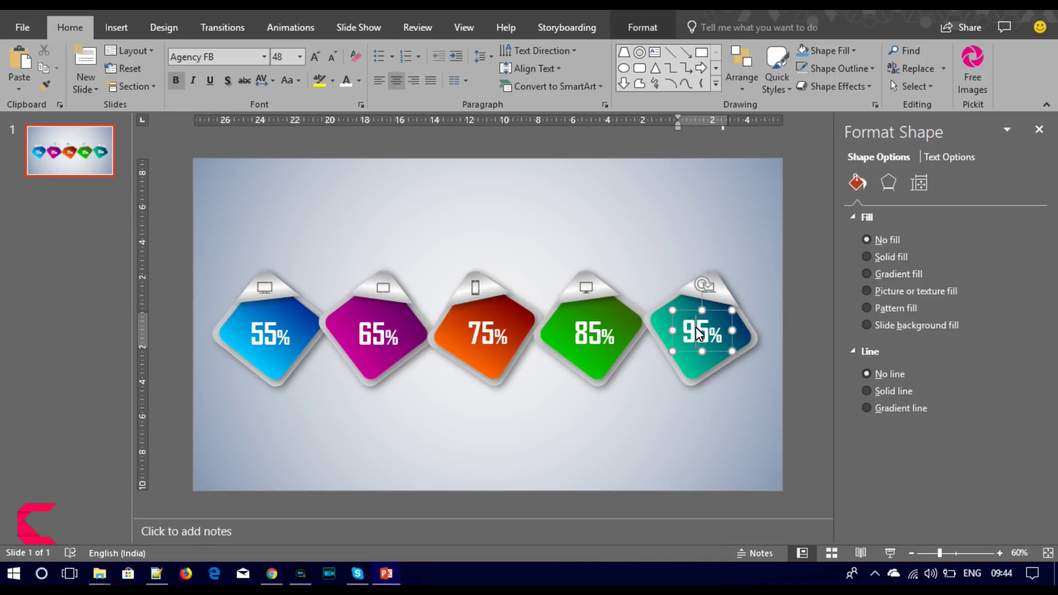
- Multi-select the 95%, 85%, 75%, 65% and 55% text boxes
click(693, 353)
shift+click(592, 332)
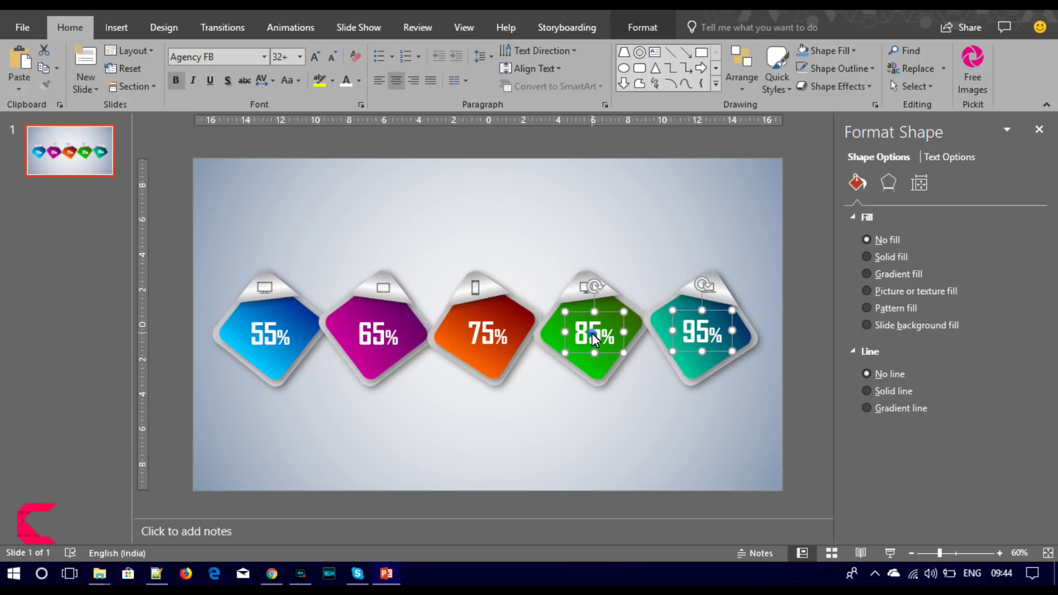
shift+click(505, 334)
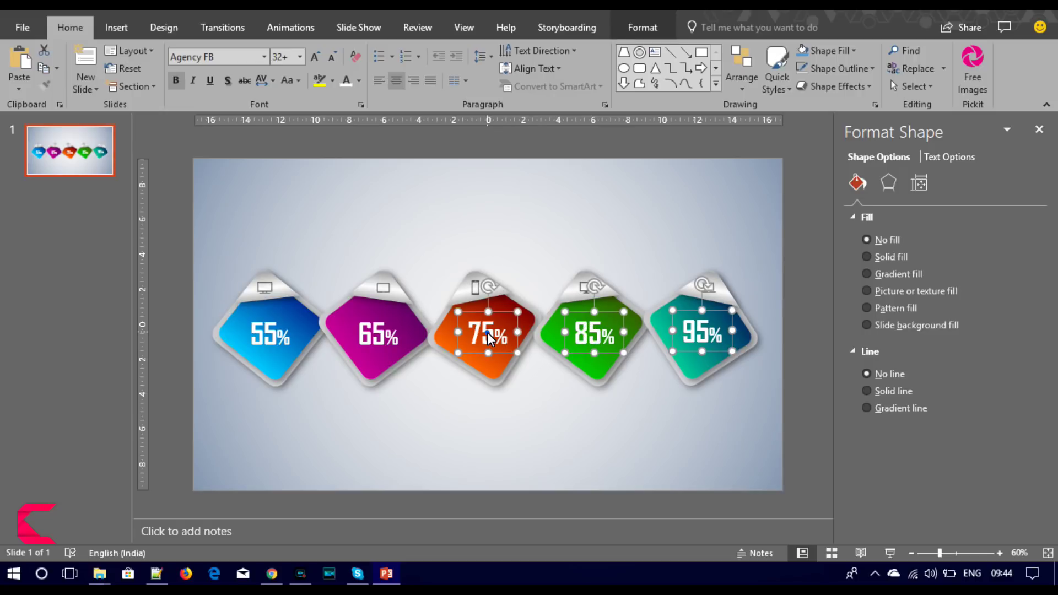
shift+click(365, 327)
shift+click(269, 330)
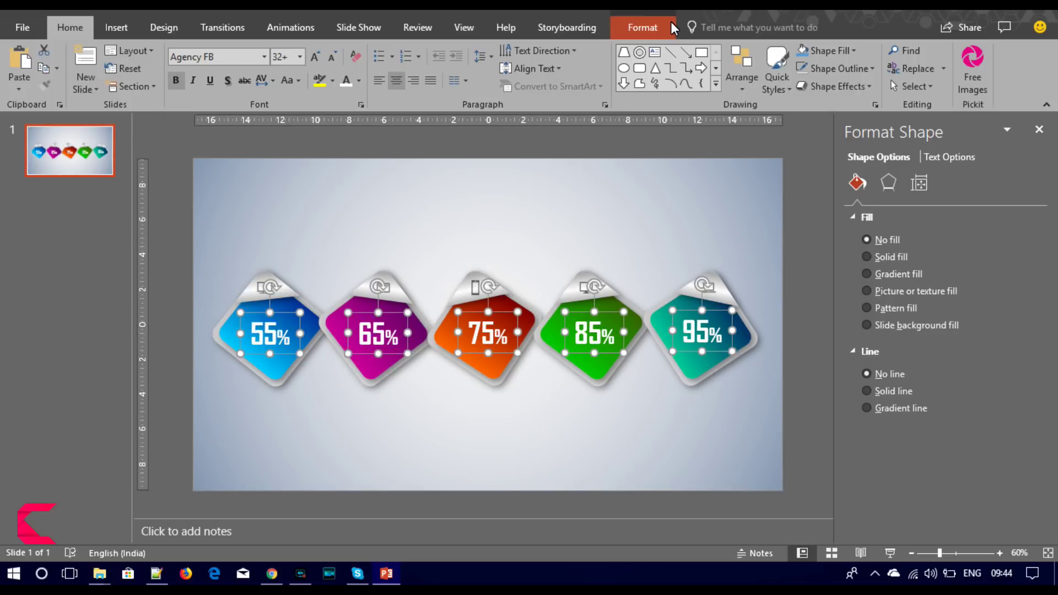
- Align the five percentage labels along their tops and distribute them evenly across the slide
click(655, 27)
click(796, 50)
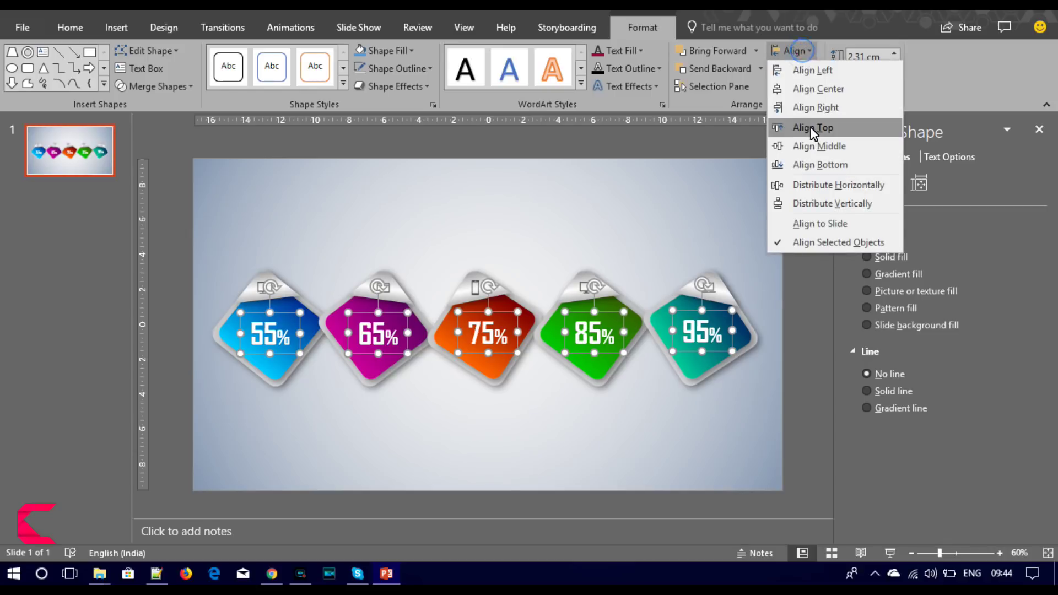
click(810, 127)
click(797, 49)
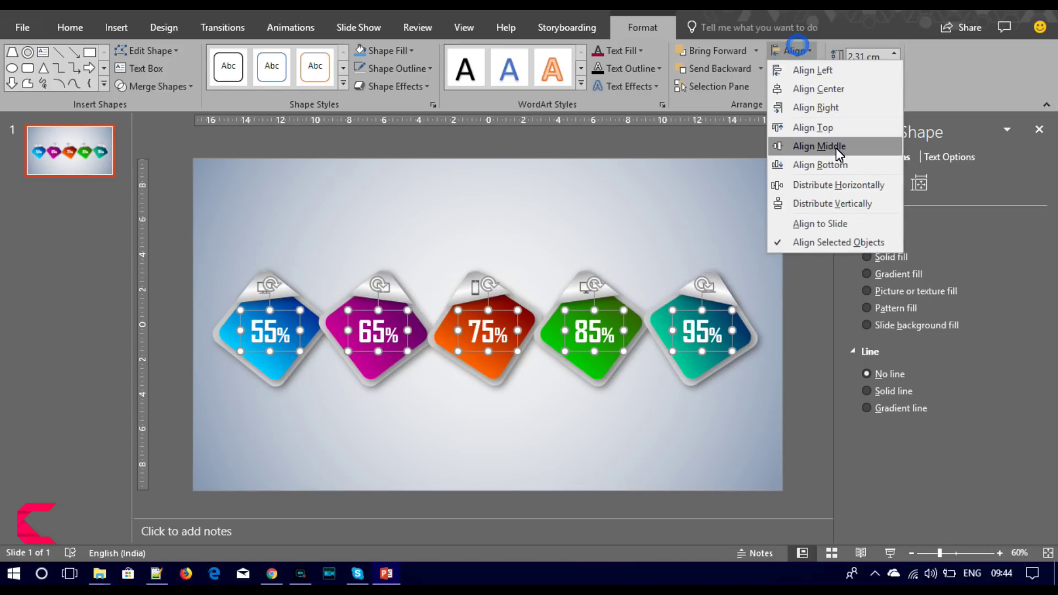
click(831, 182)
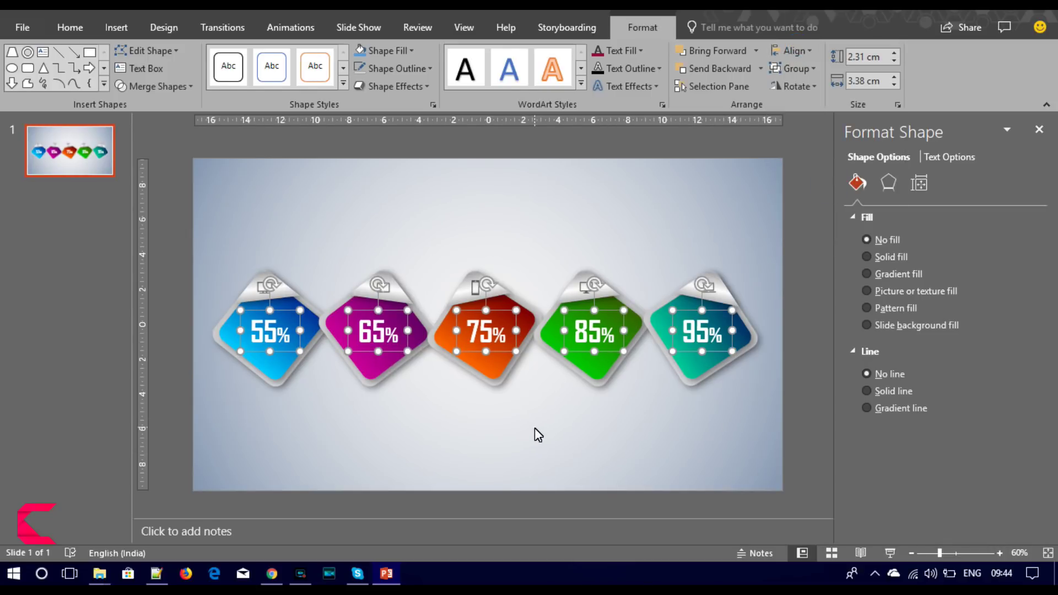
- Raise the text fill transparency slightly on the percentage labels
click(964, 157)
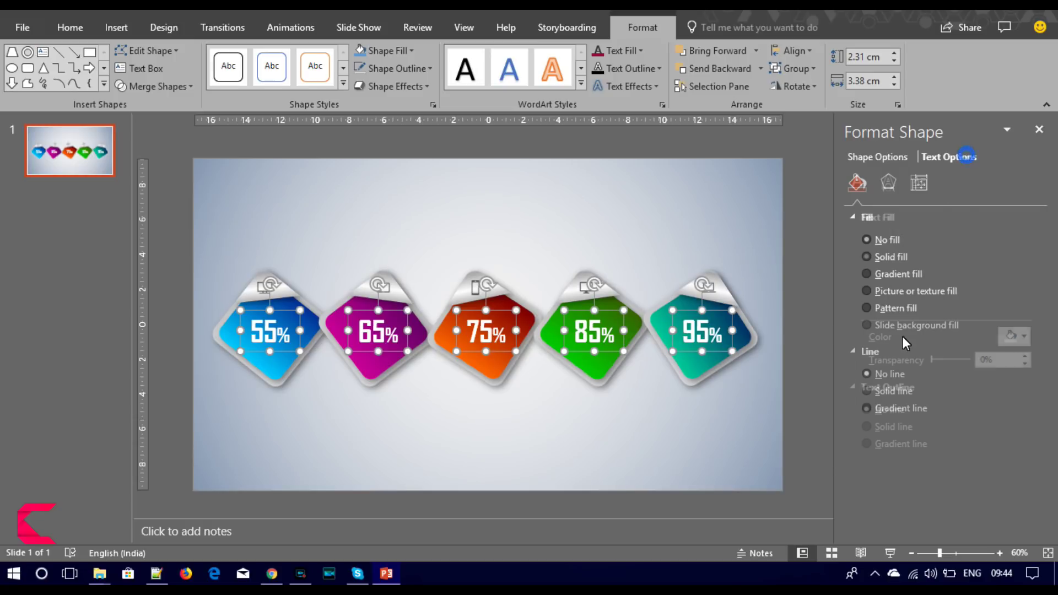
drag(930, 359, 937, 360)
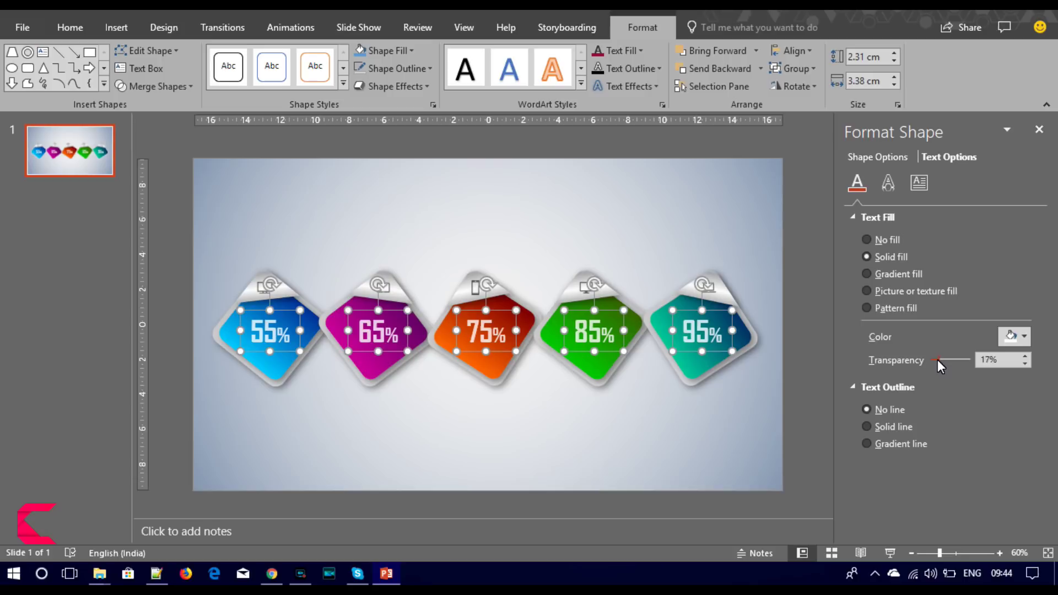
click(494, 443)
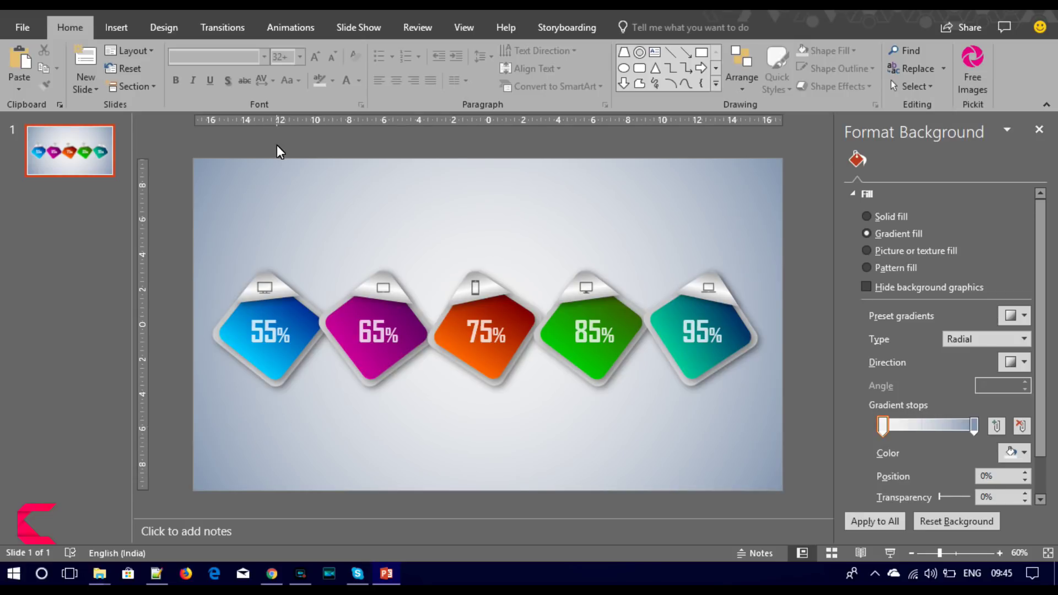
click(112, 24)
- Add a text box beneath the 55% icon reading 'heading' in Agency FB
click(693, 72)
drag(233, 405, 315, 423)
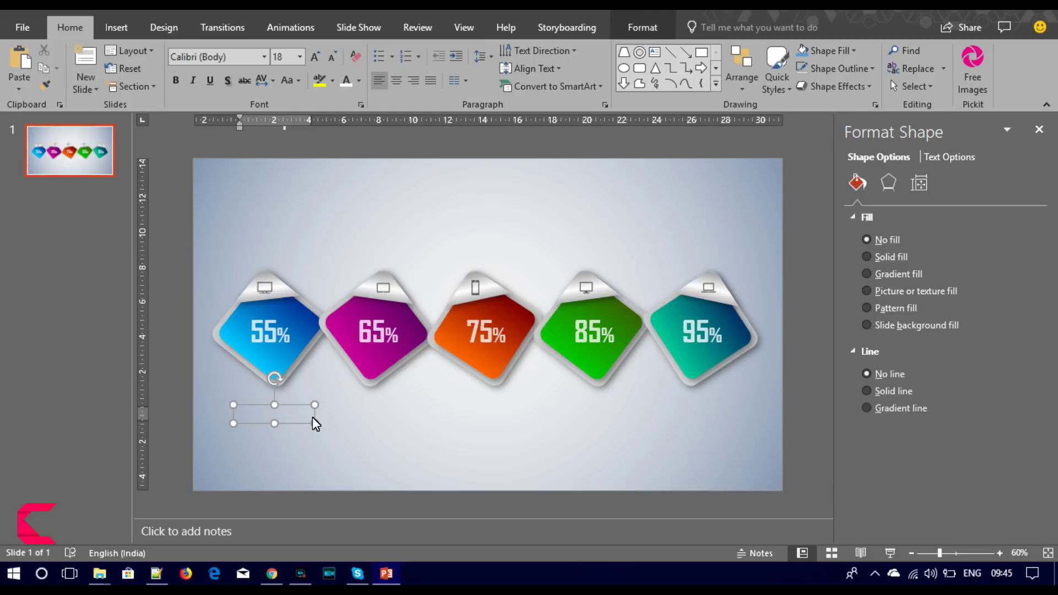
text(heading)
key(ctrl+a)
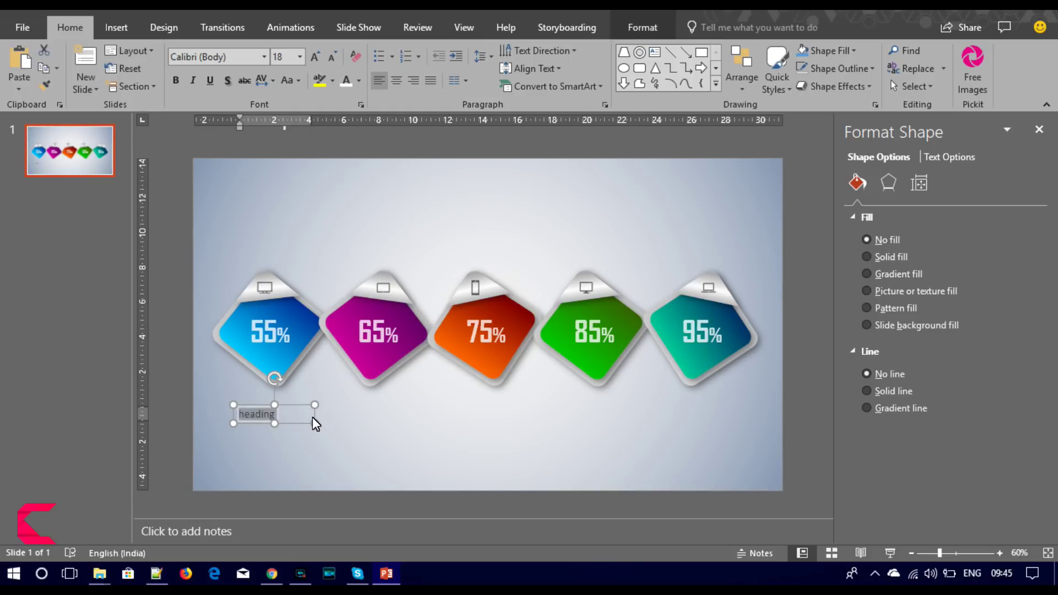
click(239, 59)
text(Agency FB)
key(Return)
- Make the caption UPPERCASE, loosely spaced, two sizes smaller, and white
click(287, 81)
click(309, 138)
click(309, 144)
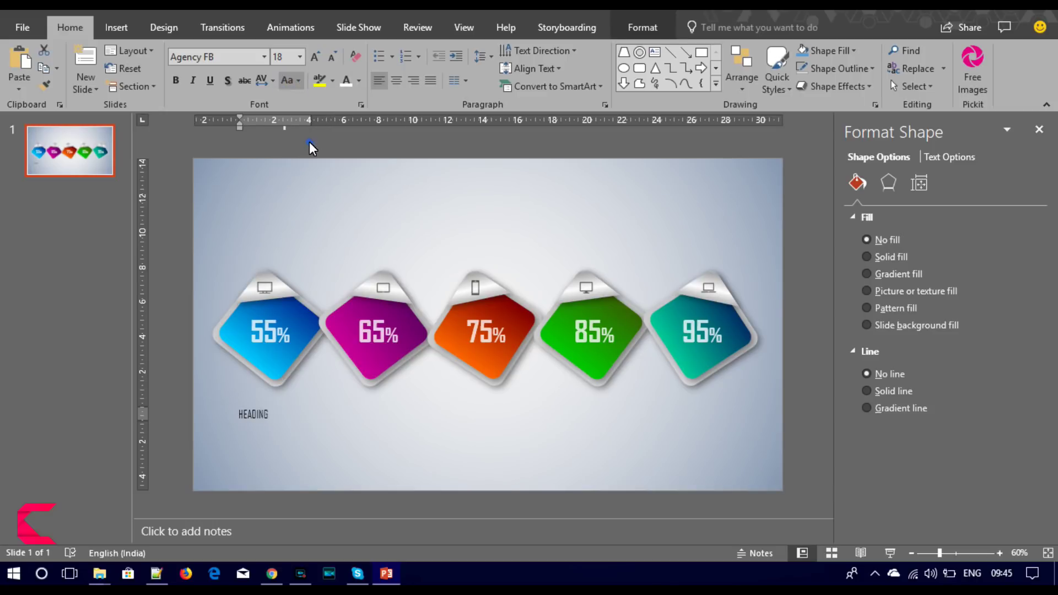
click(272, 83)
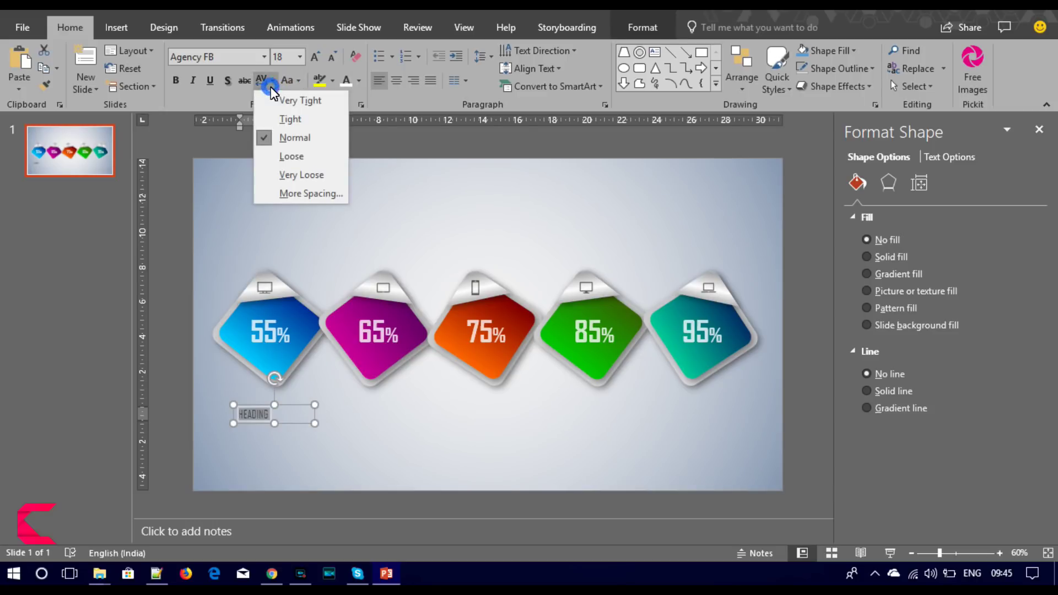
click(285, 158)
click(332, 55)
click(332, 55)
click(332, 55)
click(359, 81)
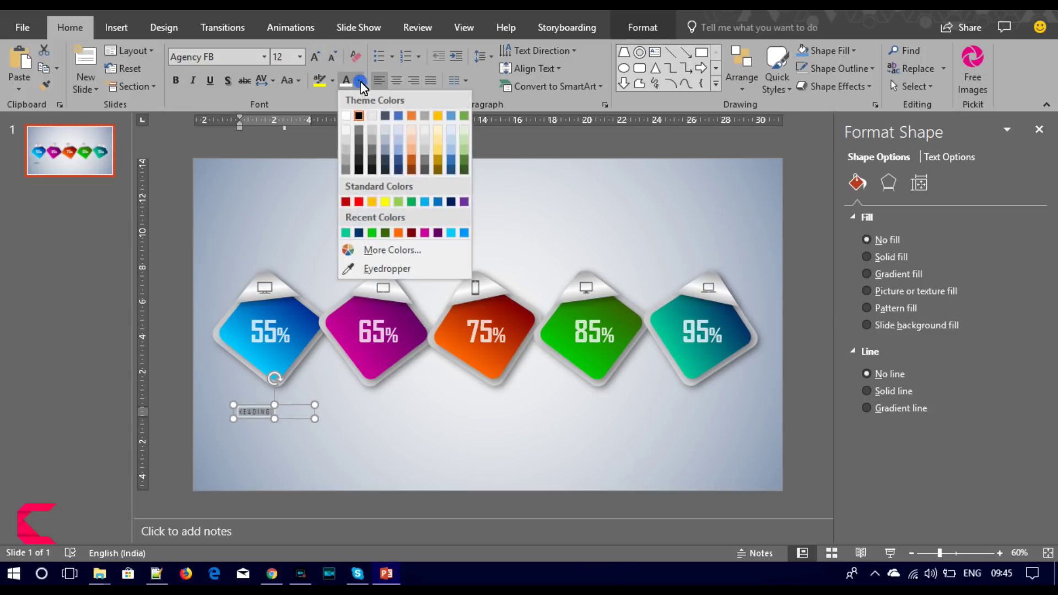
click(346, 117)
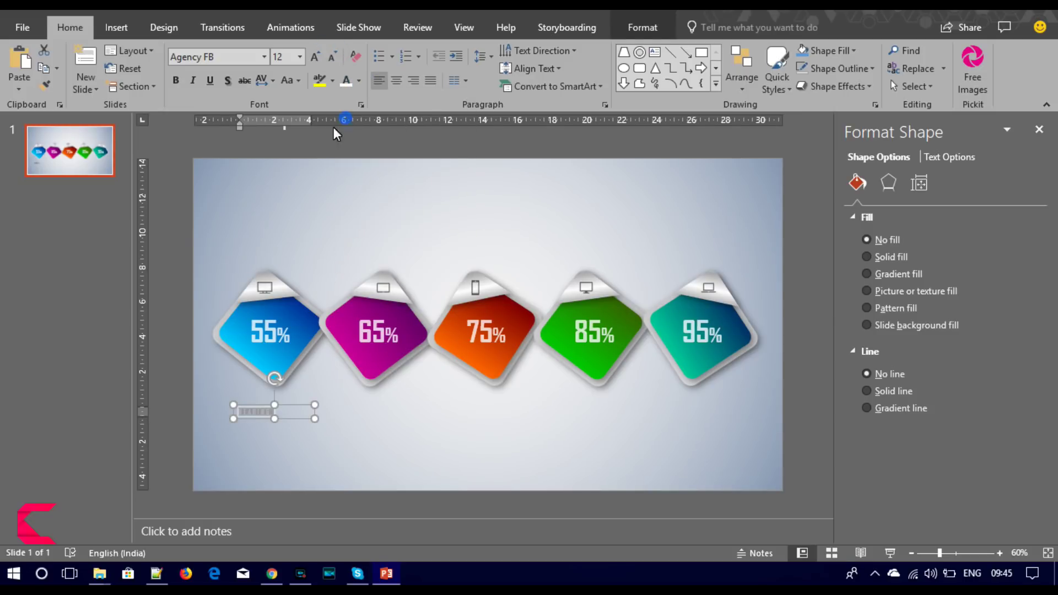
click(213, 227)
click(116, 28)
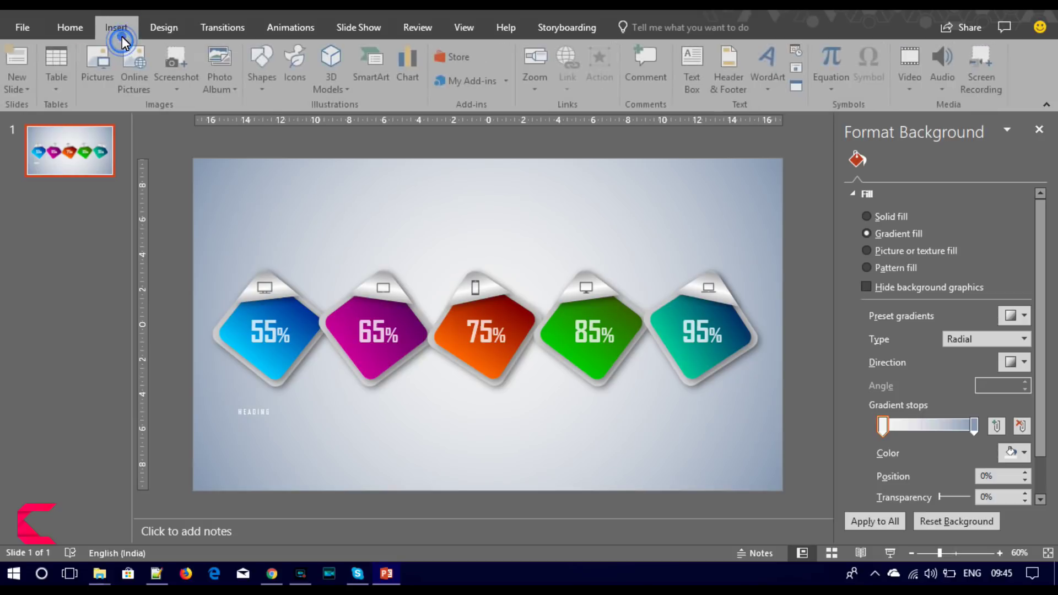
- Draw an outline-free rectangle across the slide bottom and send it to the back
click(264, 92)
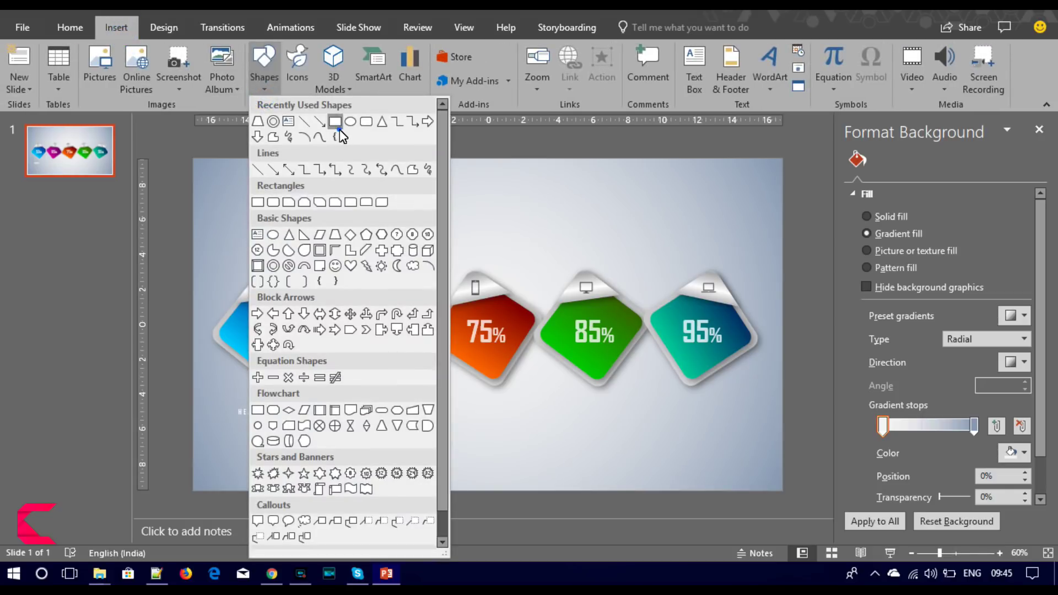
click(335, 135)
drag(194, 397, 786, 498)
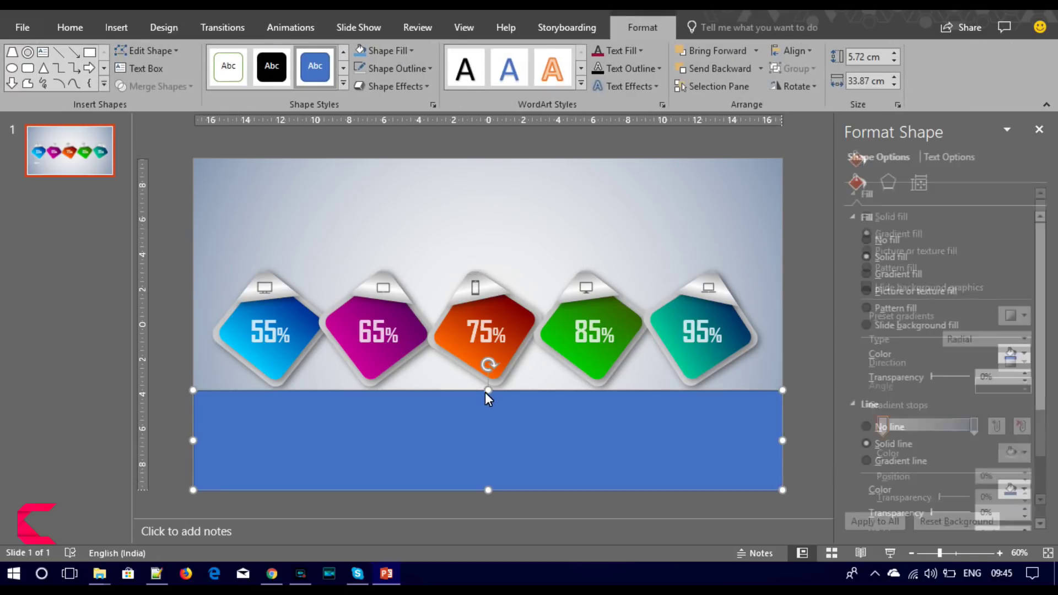
drag(488, 391, 487, 398)
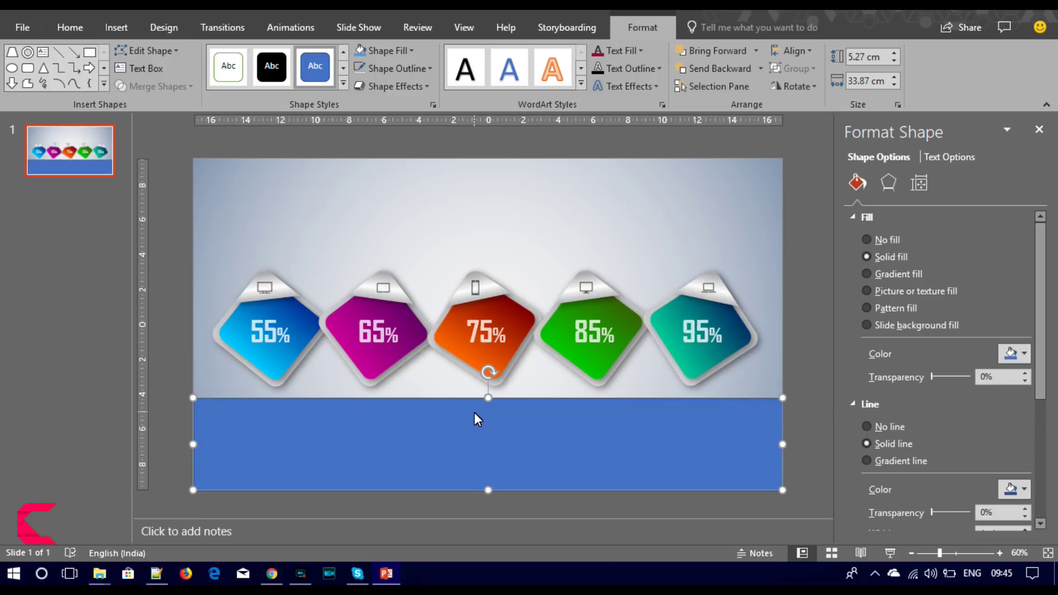
click(397, 68)
click(380, 175)
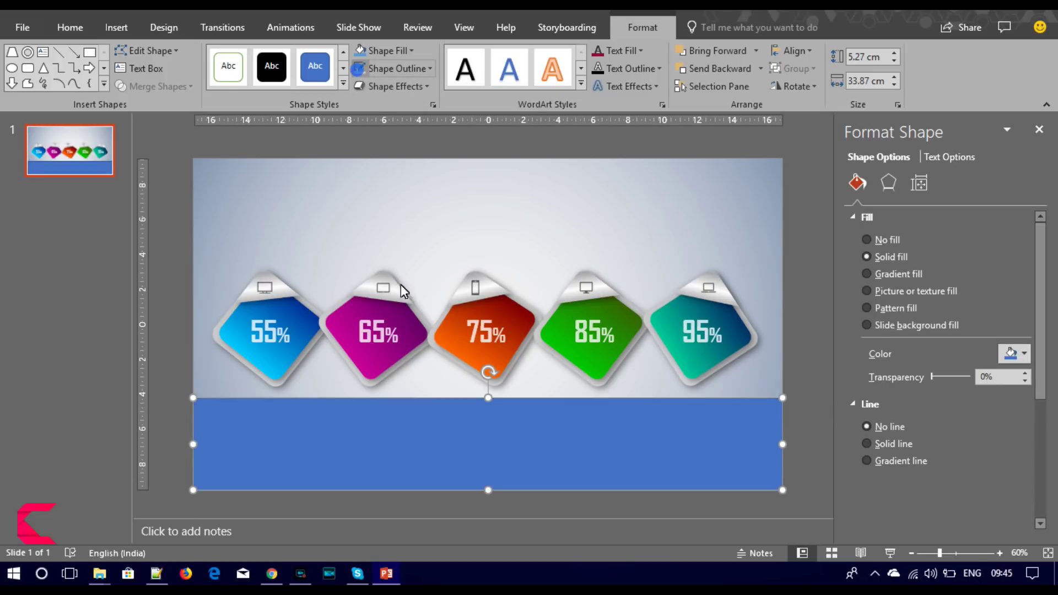
right_click(412, 414)
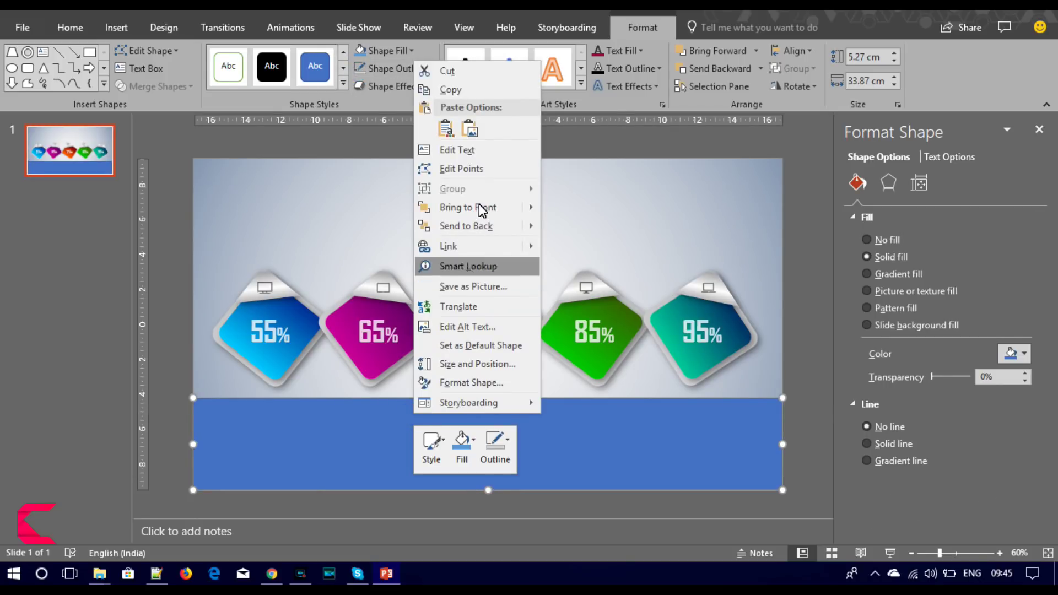
click(467, 226)
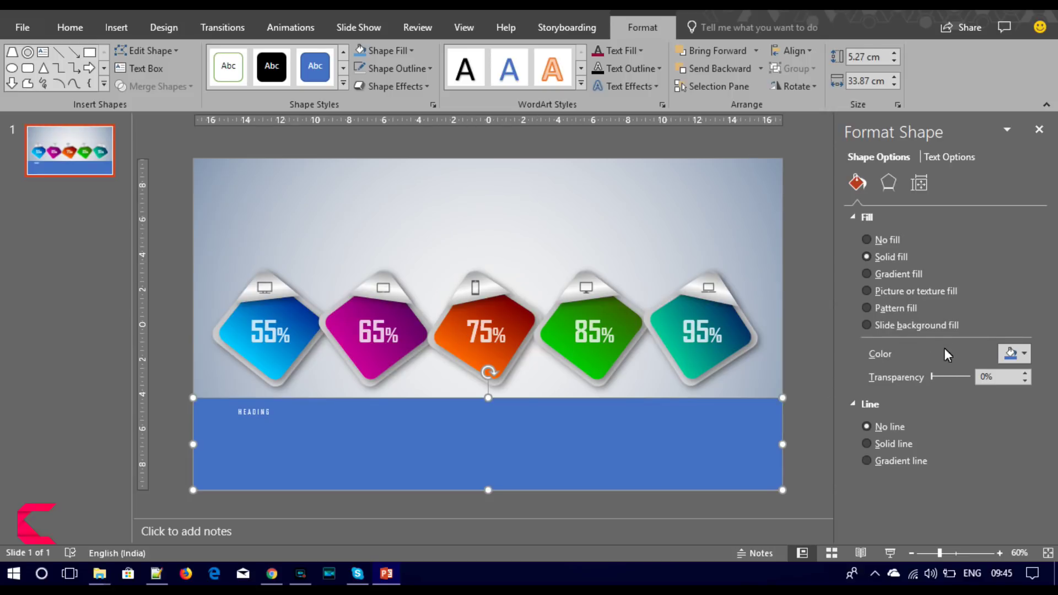
- Fill the bottom band with dark navy from the standard colour palette
click(1011, 353)
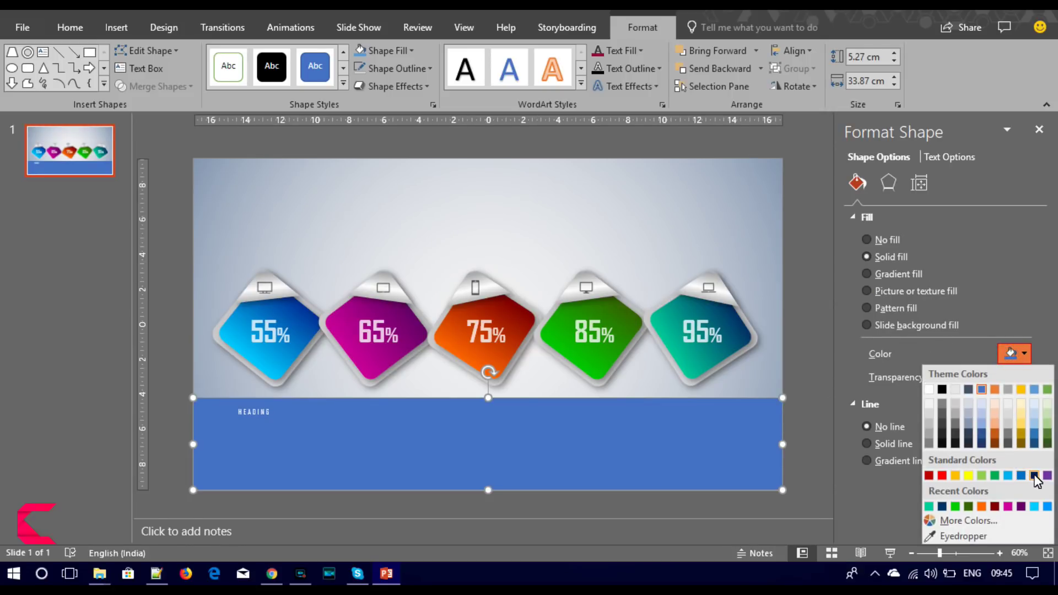
click(968, 520)
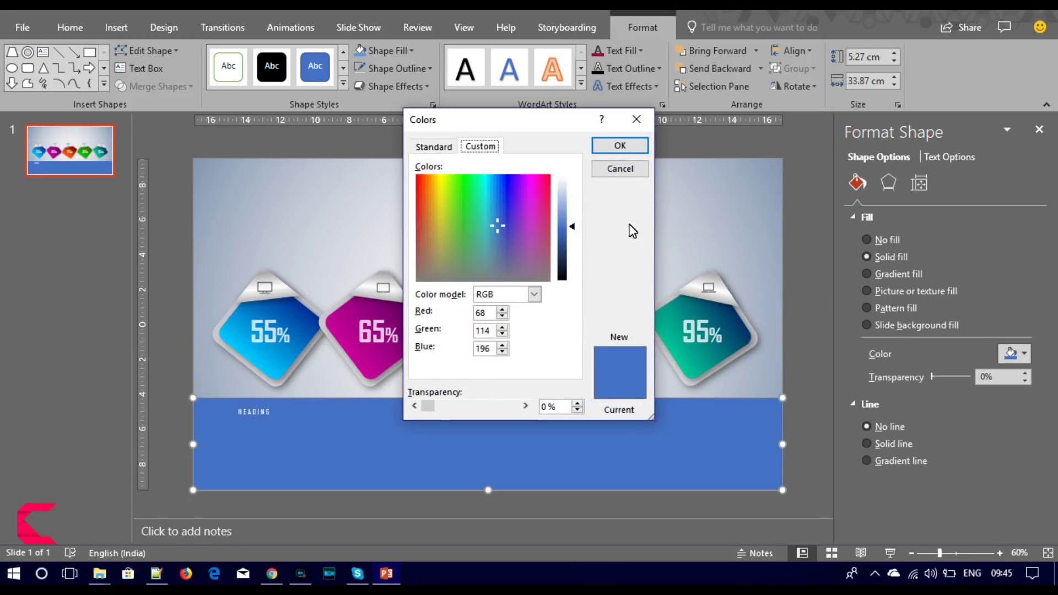
click(435, 148)
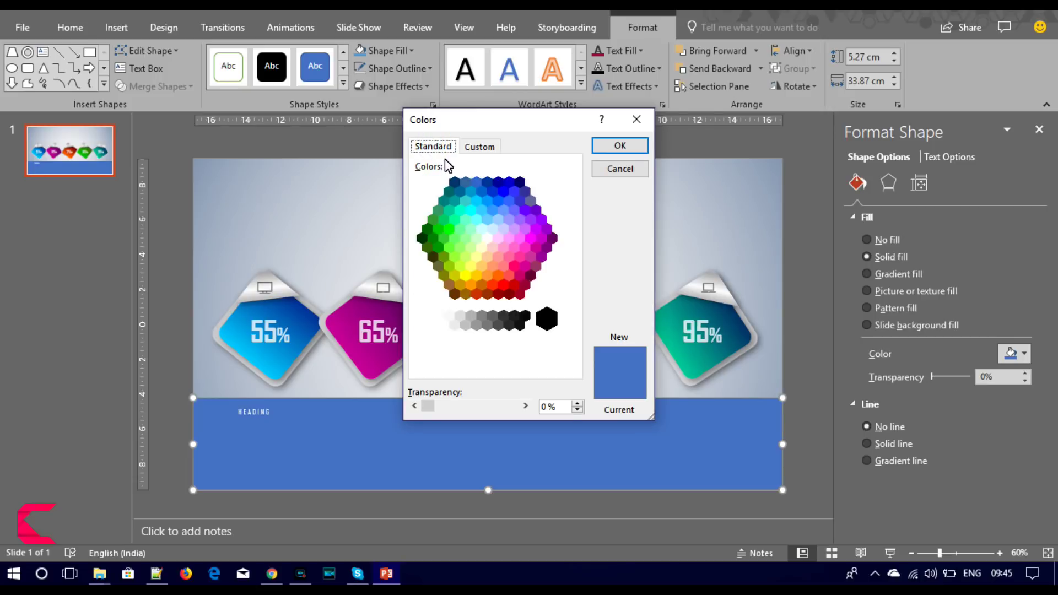
click(520, 182)
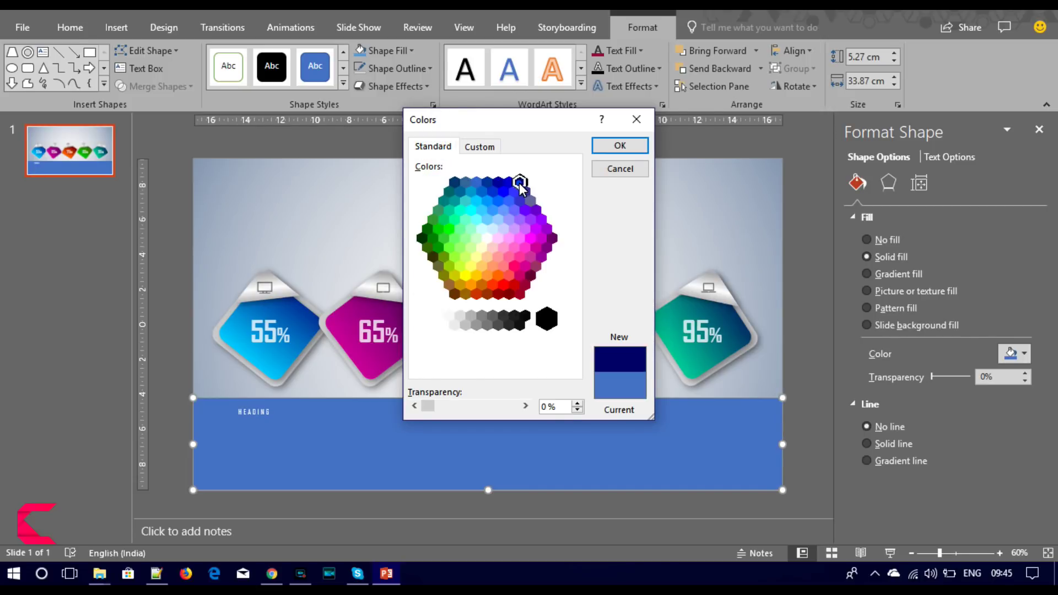
click(636, 147)
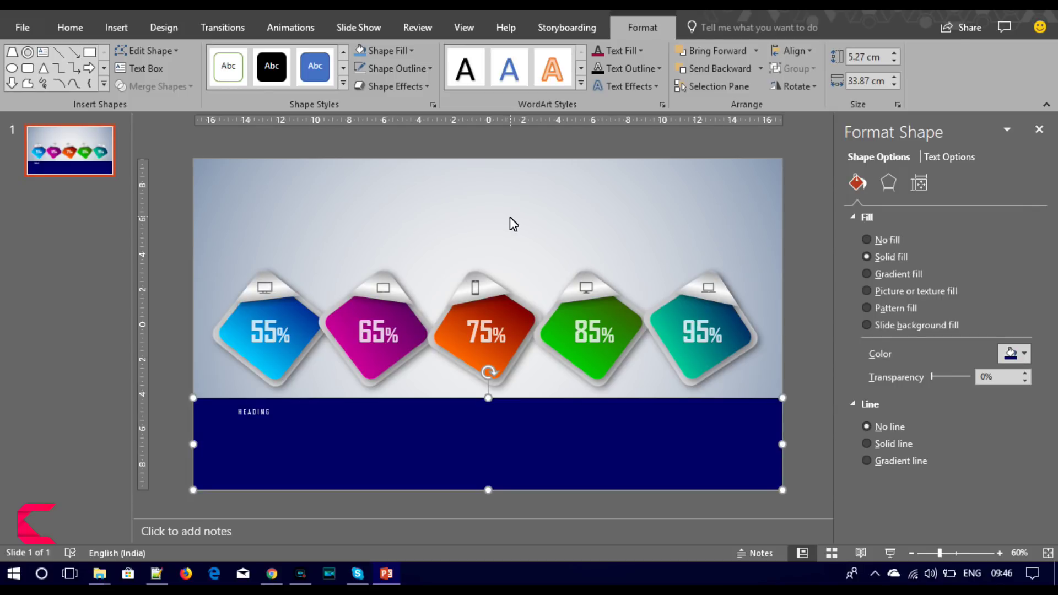
- Duplicate the HEADING text box just below the original
click(498, 243)
click(269, 414)
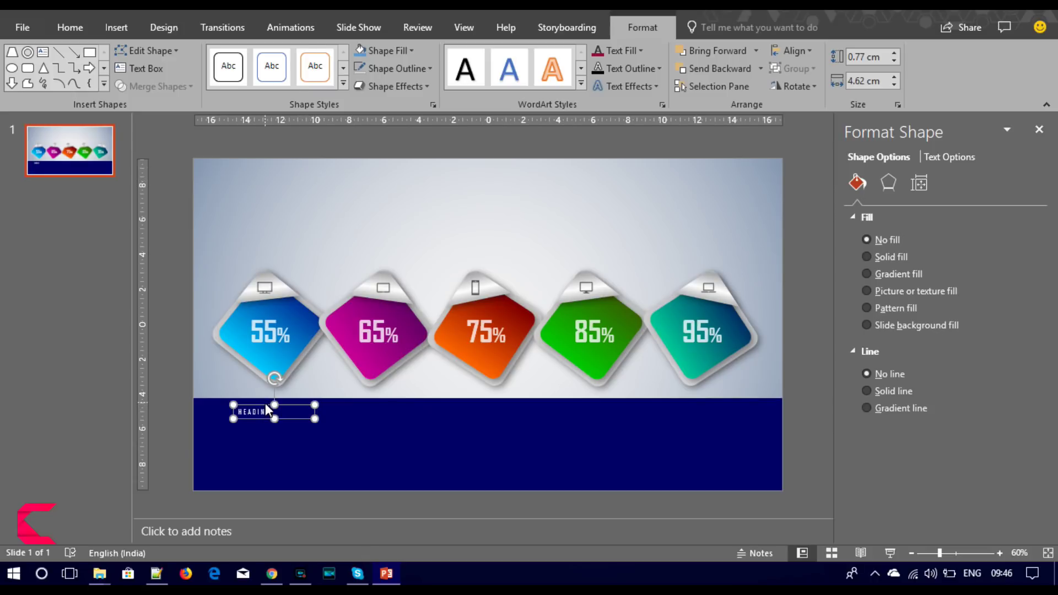
key(ctrl+v)
drag(266, 410, 262, 425)
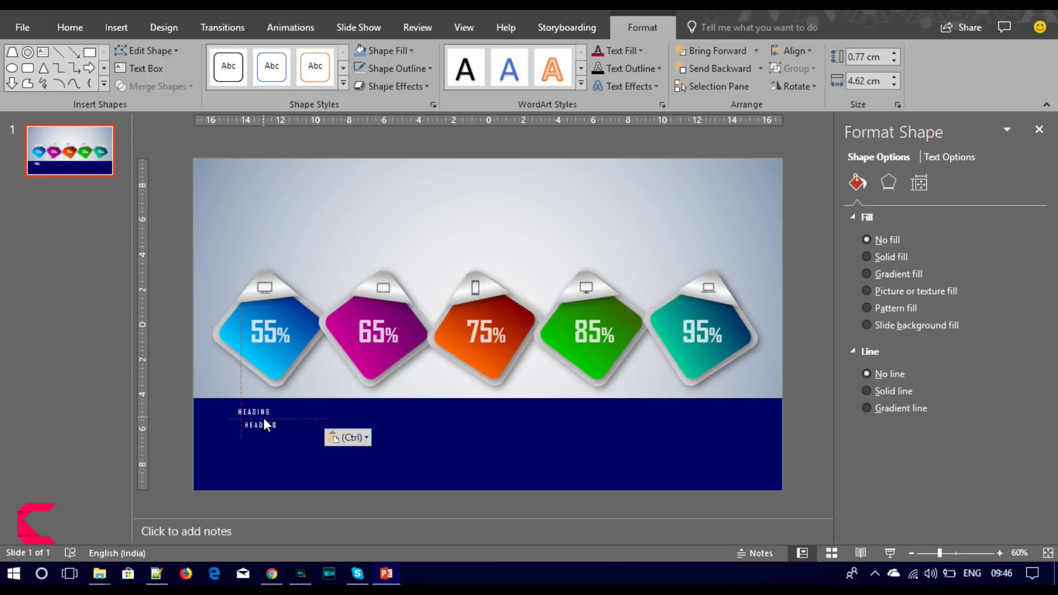
- Replace the copy's text with an =lorem() placeholder paragraph and select all of it
double_click(263, 428)
text(=lorem(1)
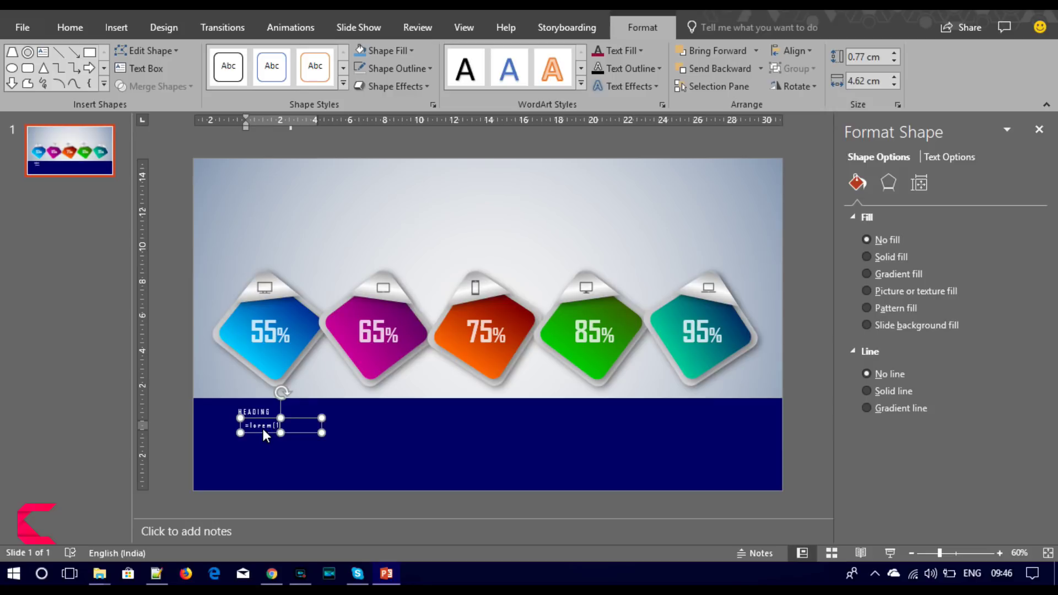
key(Return)
key(ctrl+a)
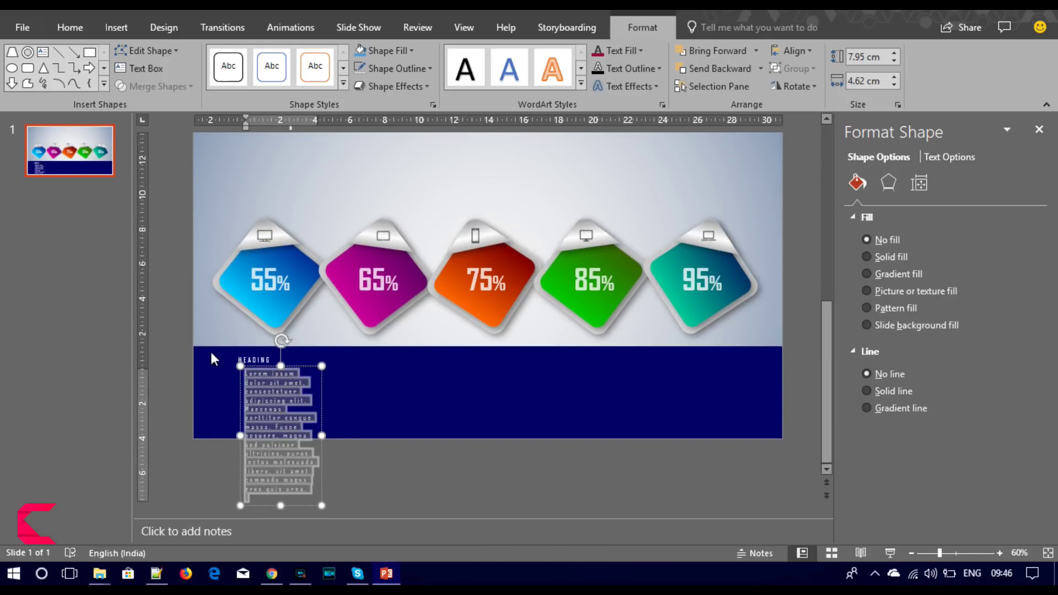
- Make the Lorem ipsum text UPPERCASE and shrink it to 8 pt
click(80, 29)
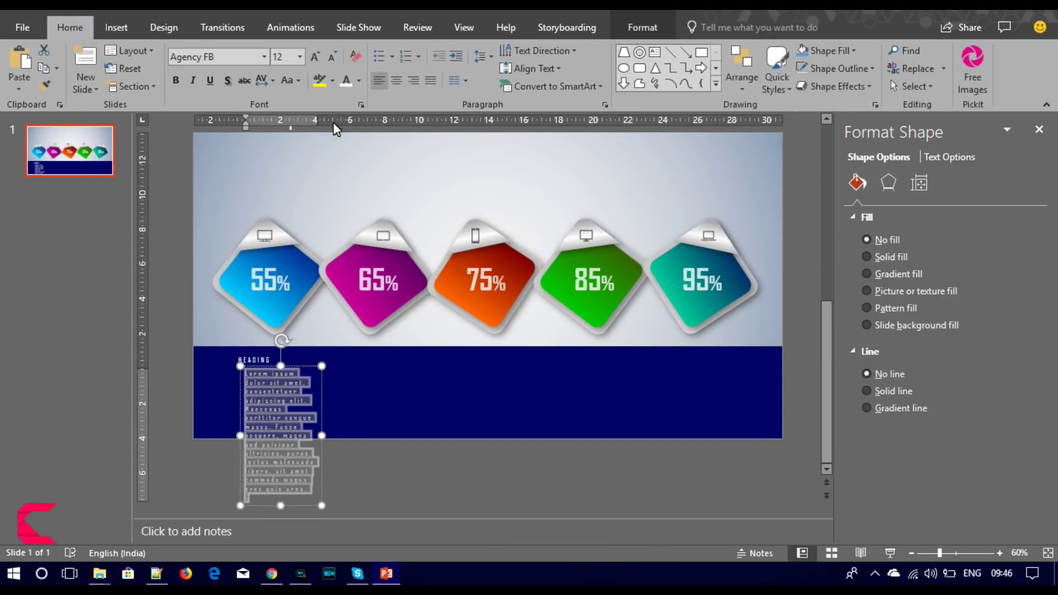
click(293, 81)
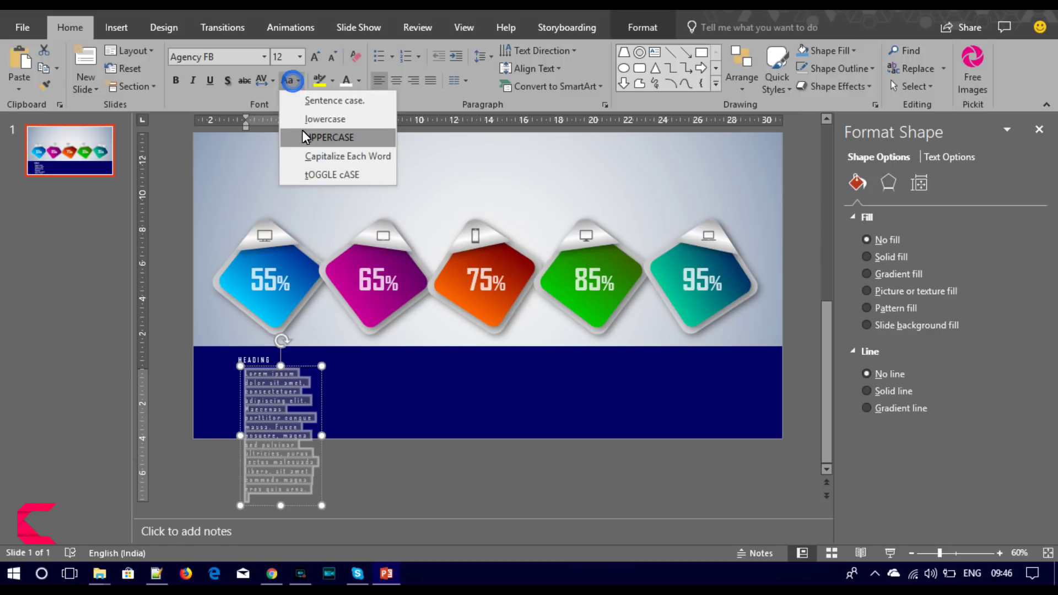
click(303, 130)
click(332, 57)
click(332, 56)
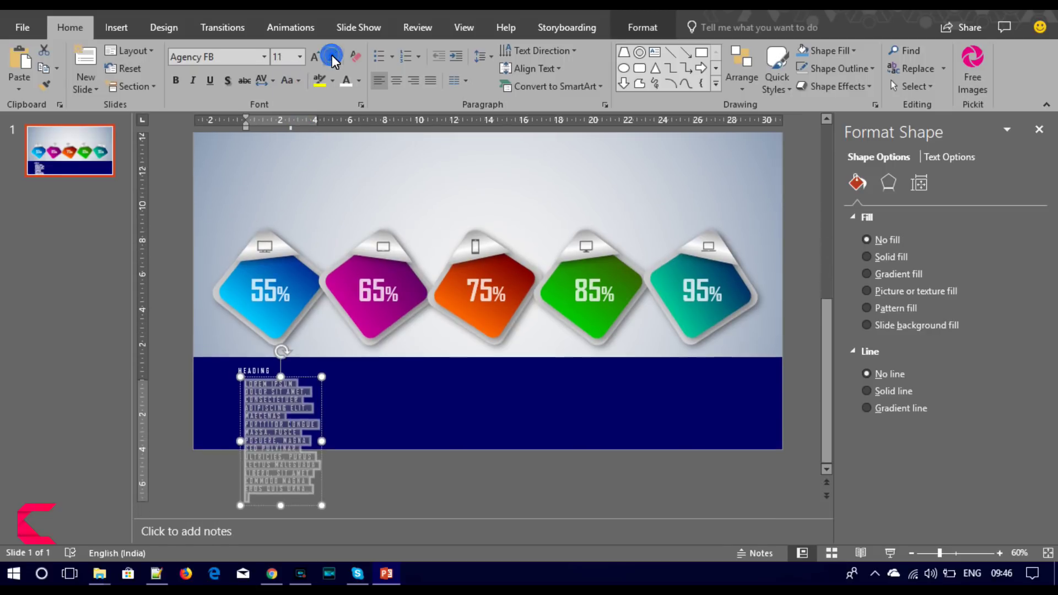
click(333, 56)
click(333, 57)
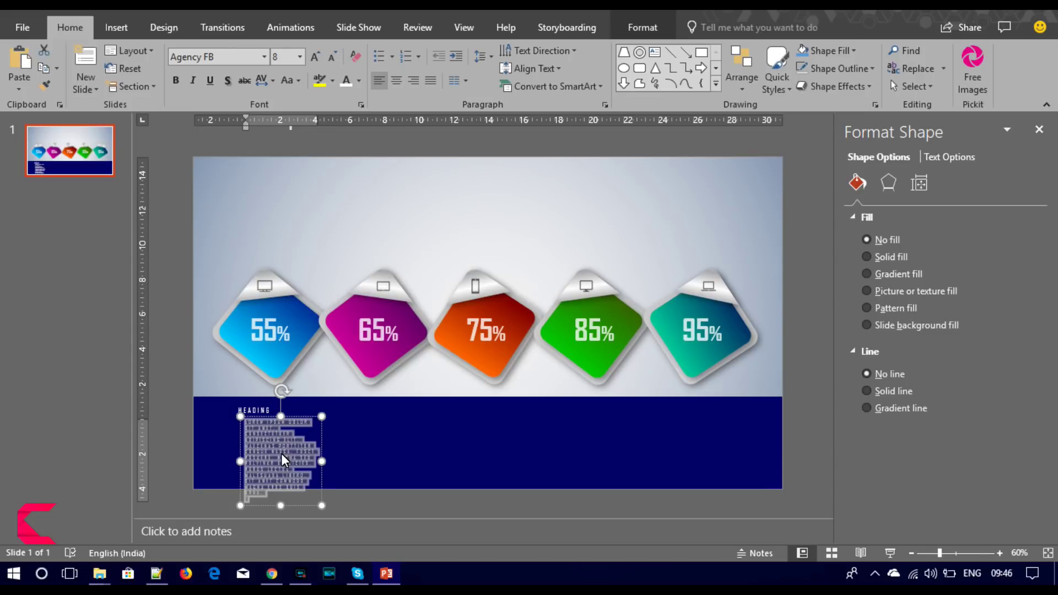
- Delete the text after POSUERE and justify the paragraph
click(281, 454)
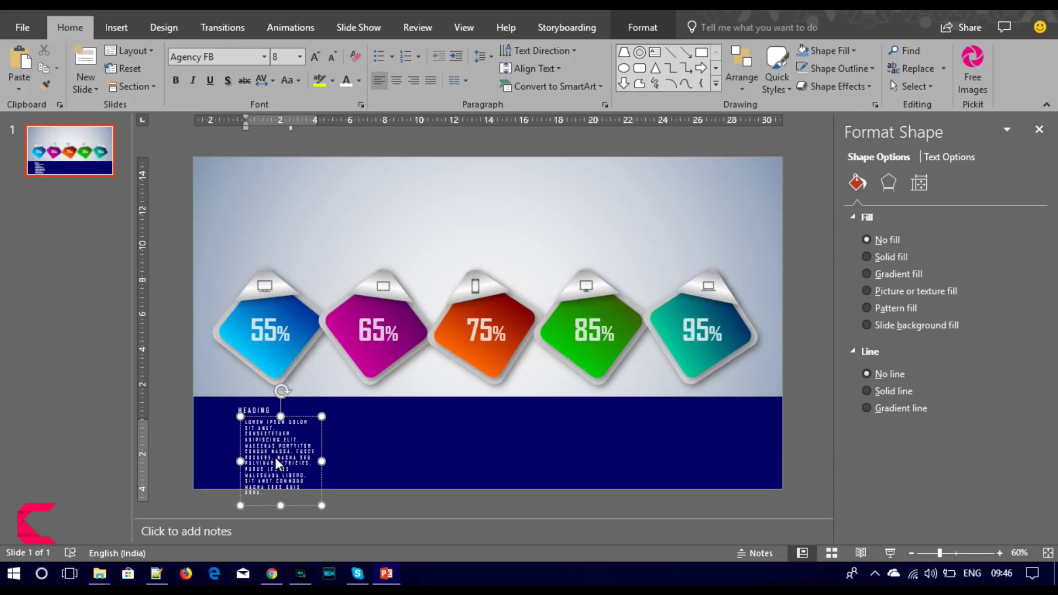
drag(276, 461, 337, 527)
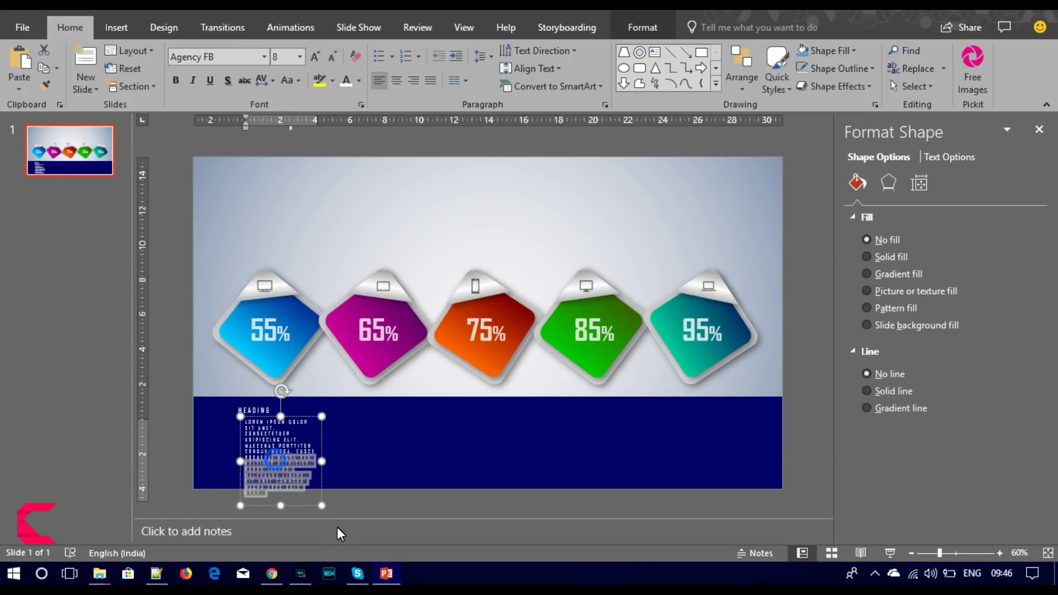
key(Delete)
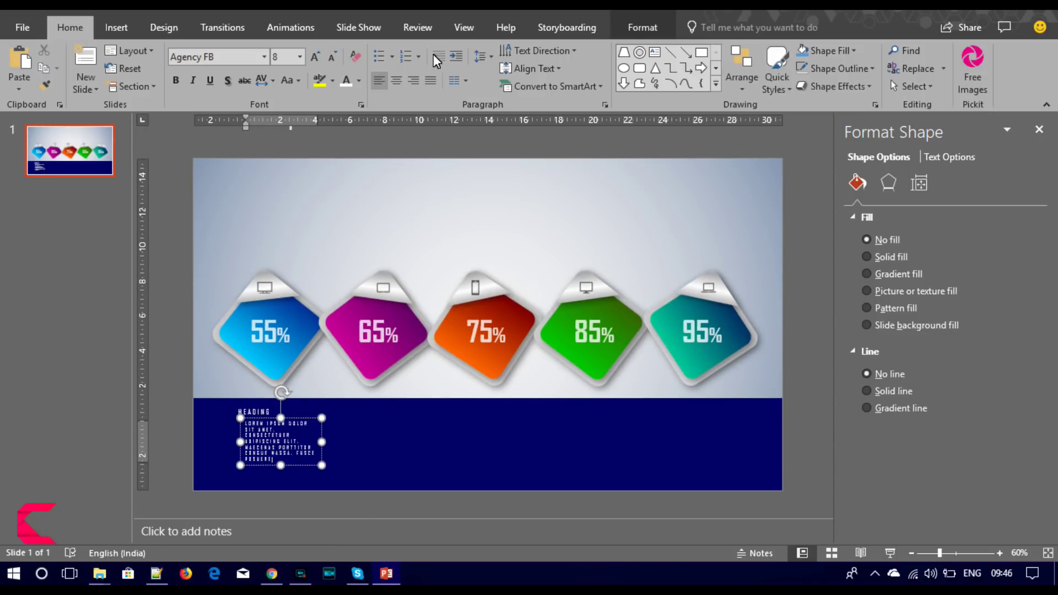
click(431, 84)
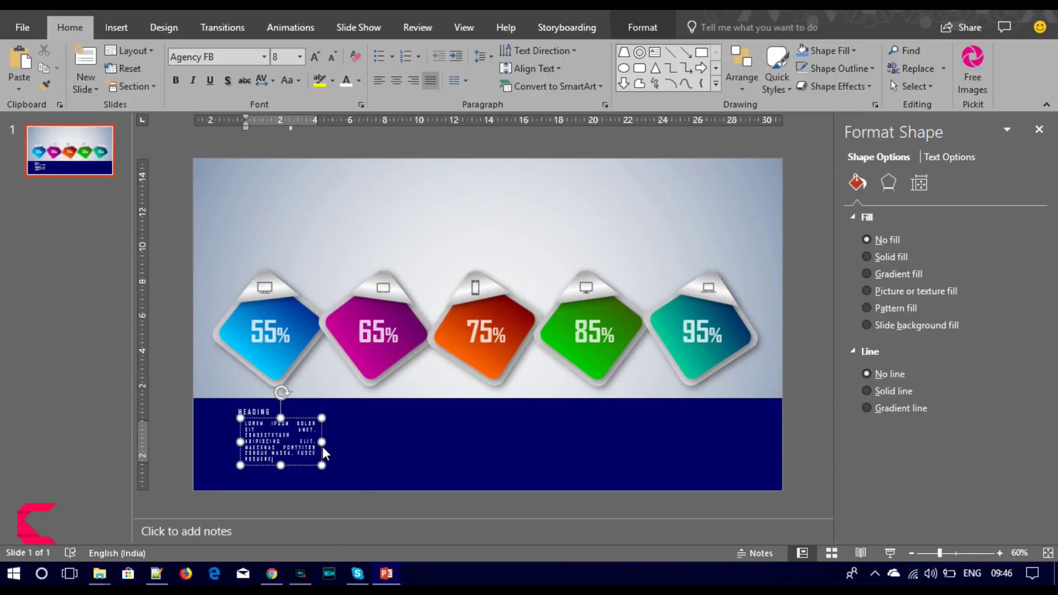
- Set the body text to condensed character spacing and narrow its text box
click(268, 80)
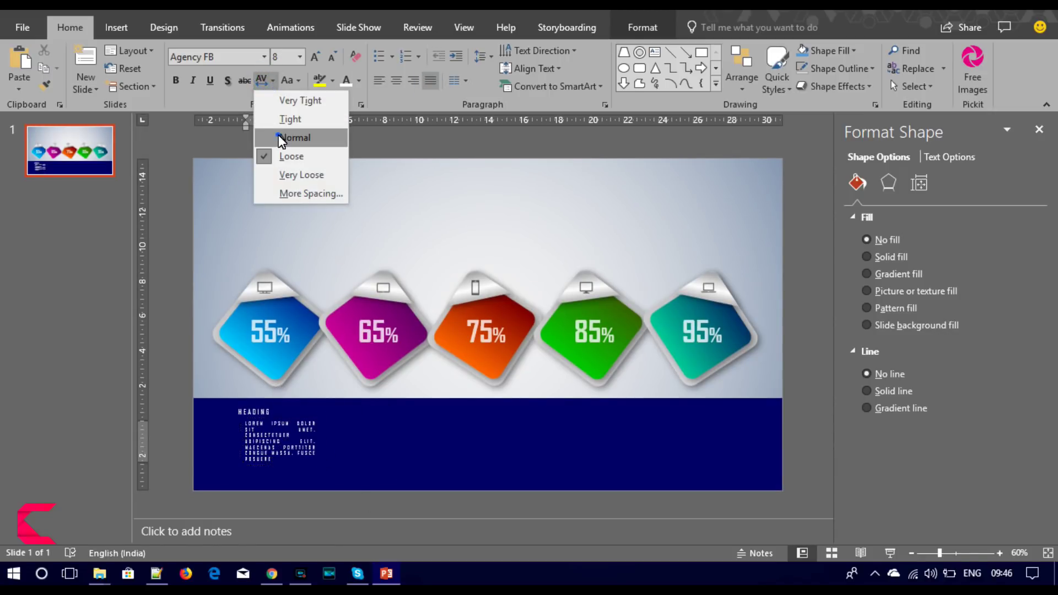
click(292, 135)
click(292, 424)
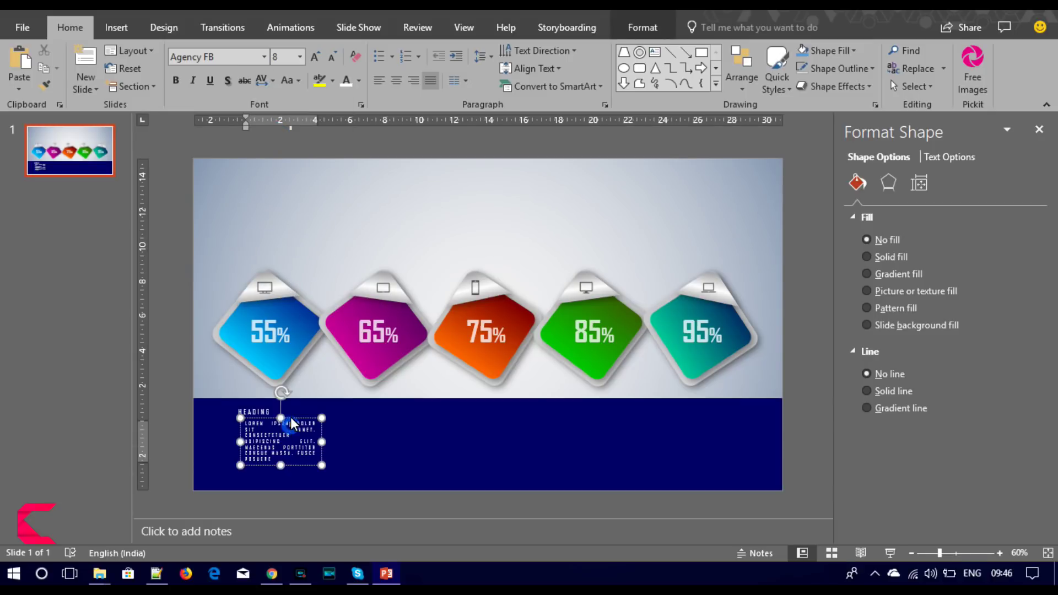
click(290, 417)
click(260, 77)
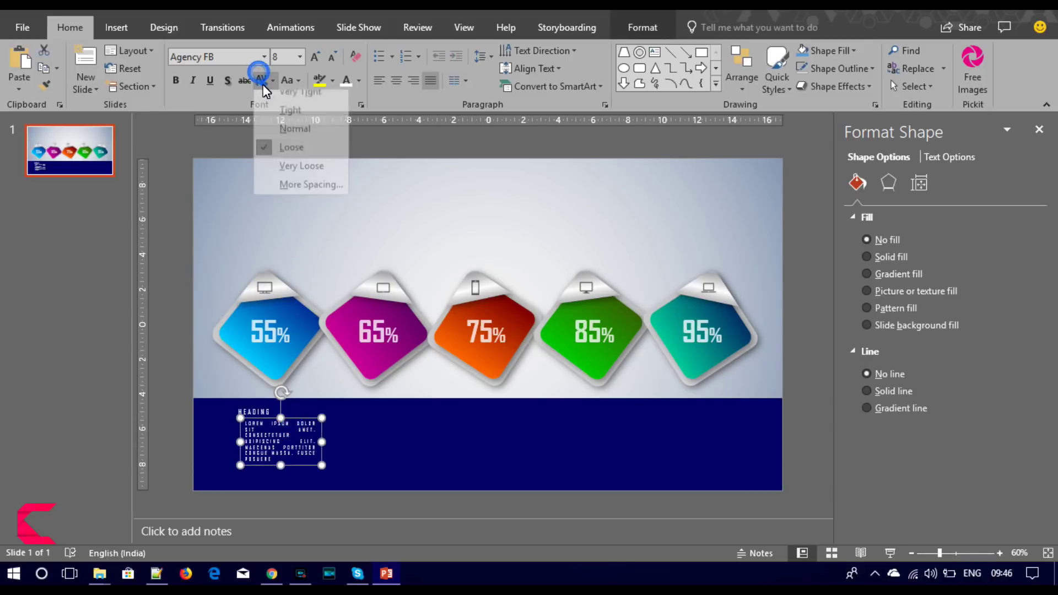
click(282, 130)
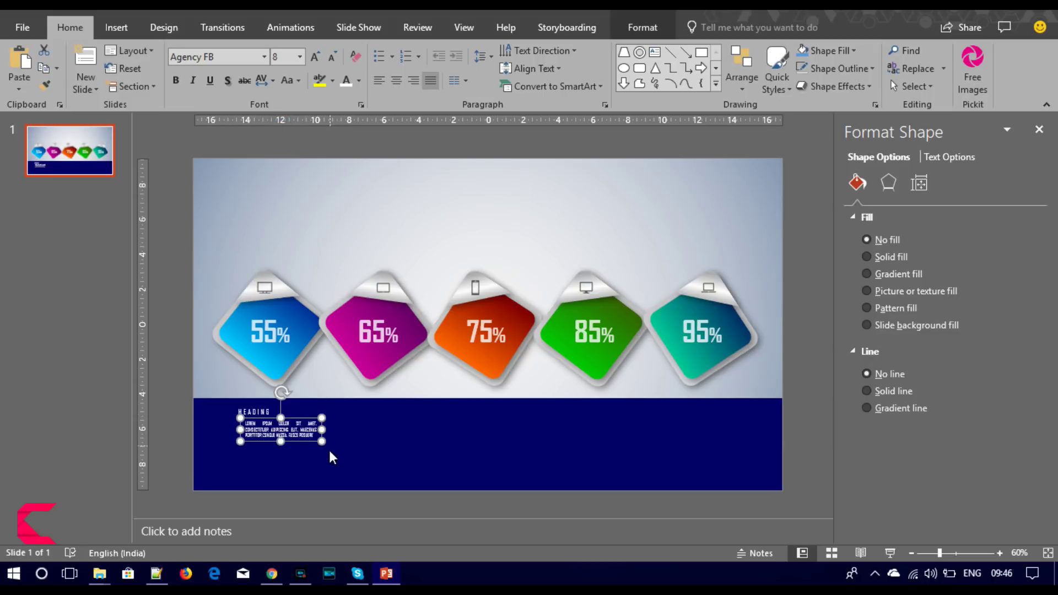
drag(322, 431, 300, 433)
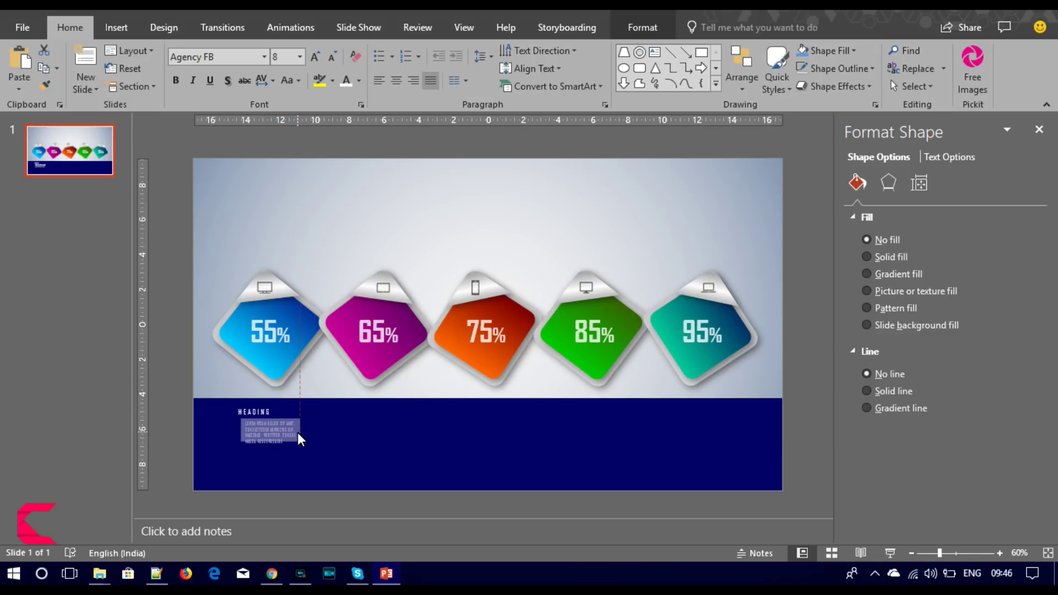
- Try Loose character spacing, 6 pt size and left alignment on the resized body text
drag(282, 420, 273, 421)
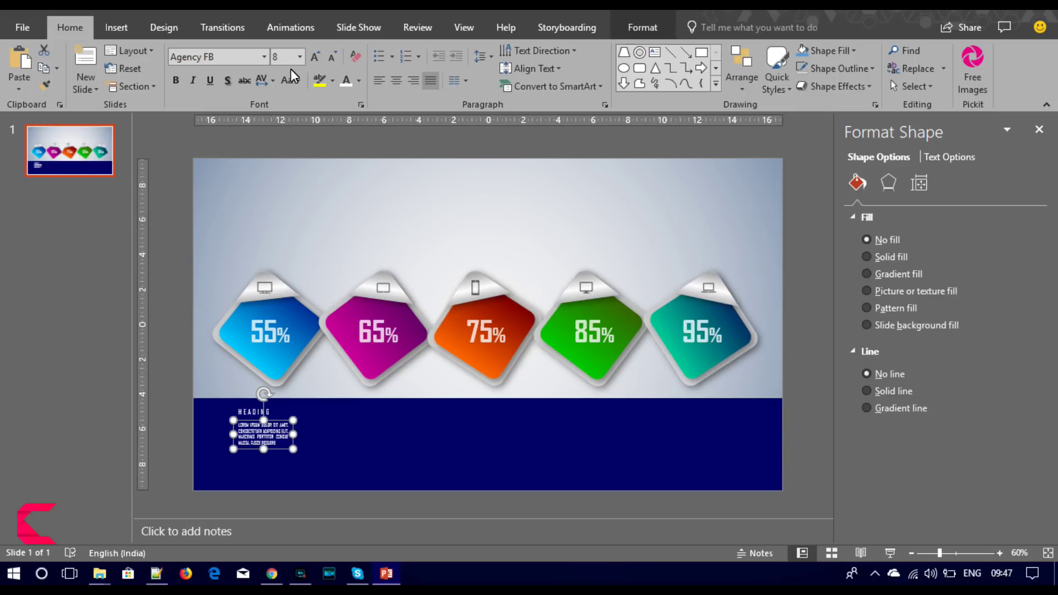
click(272, 80)
click(284, 156)
drag(293, 454, 324, 462)
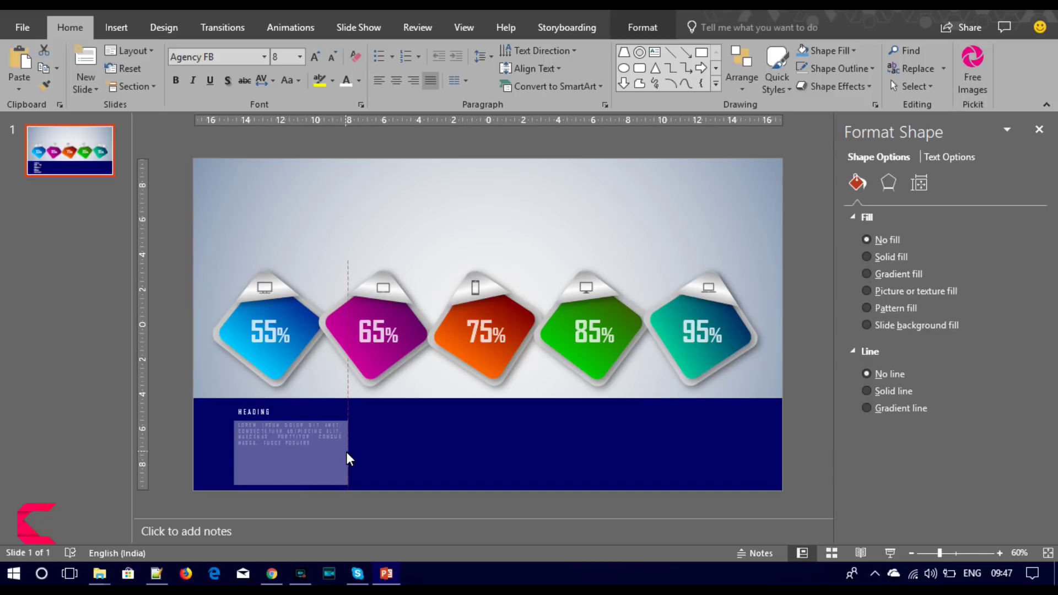
mouse_move(323, 456)
mouse_down()
mouse_move(347, 451)
mouse_move(310, 420)
mouse_up()
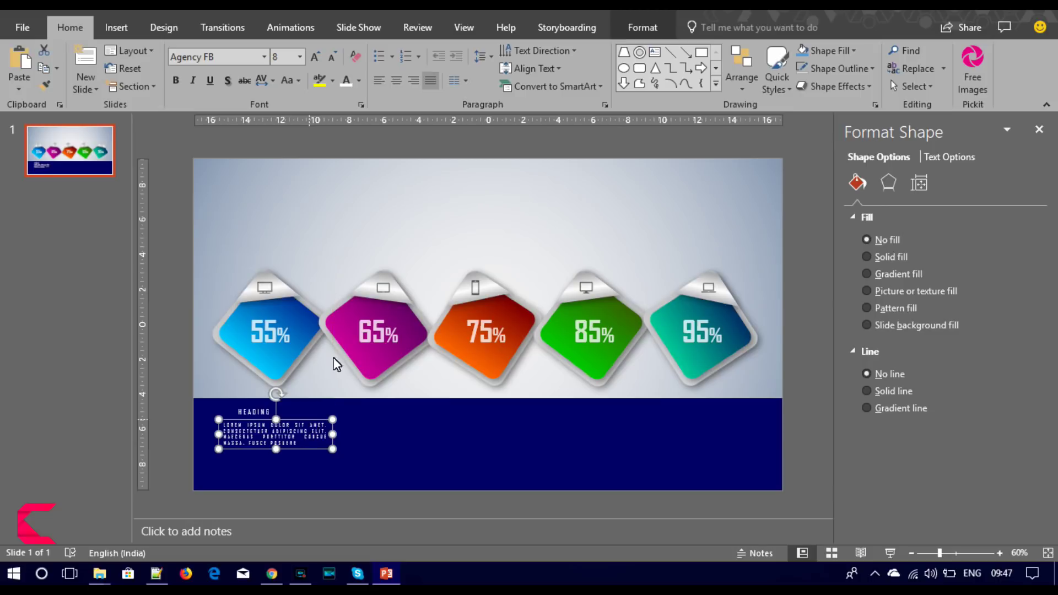
click(332, 57)
click(331, 57)
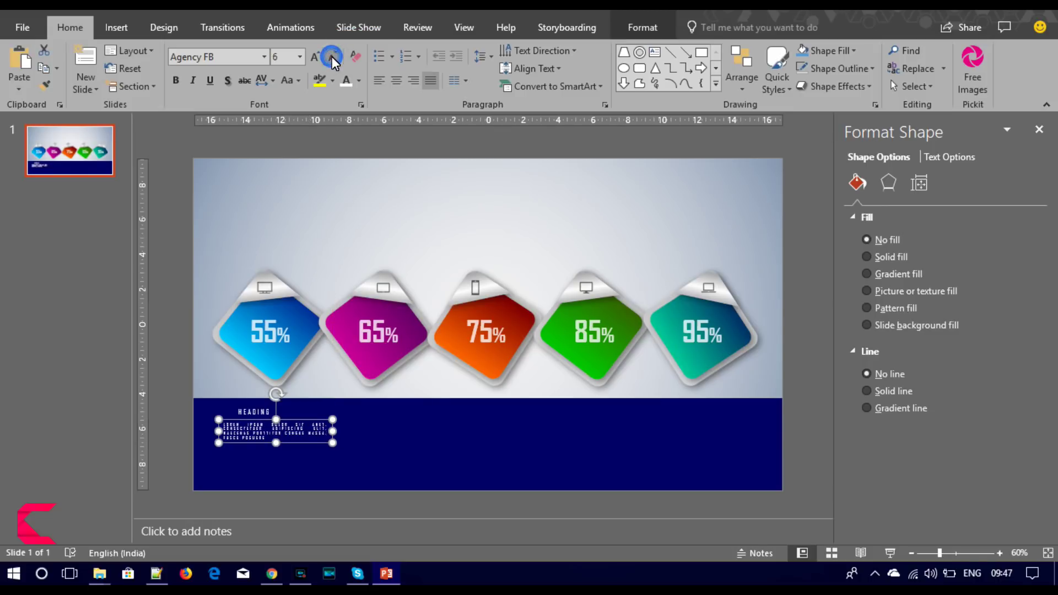
drag(319, 428, 309, 431)
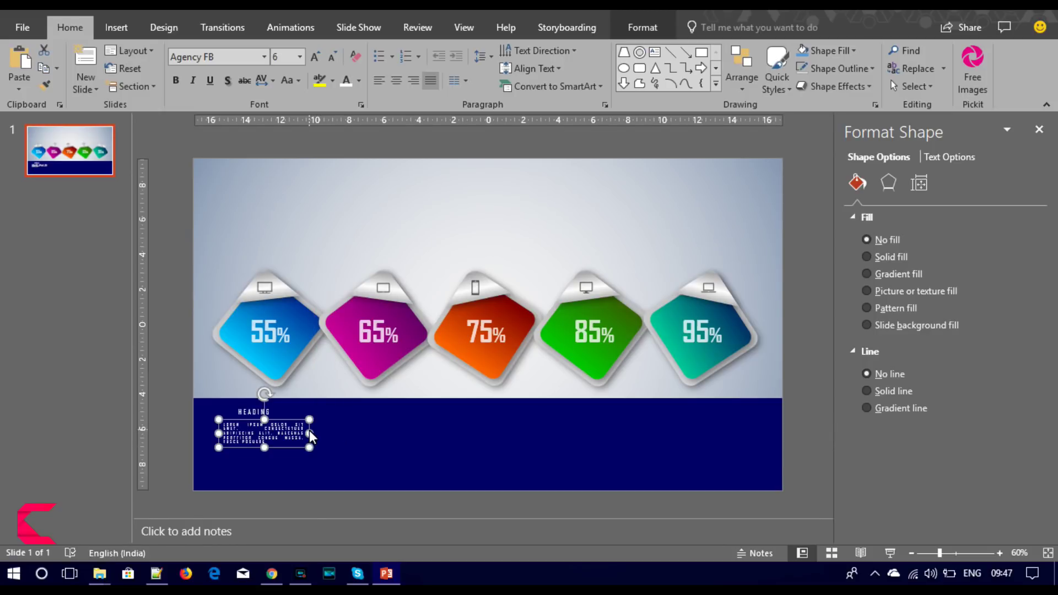
click(379, 80)
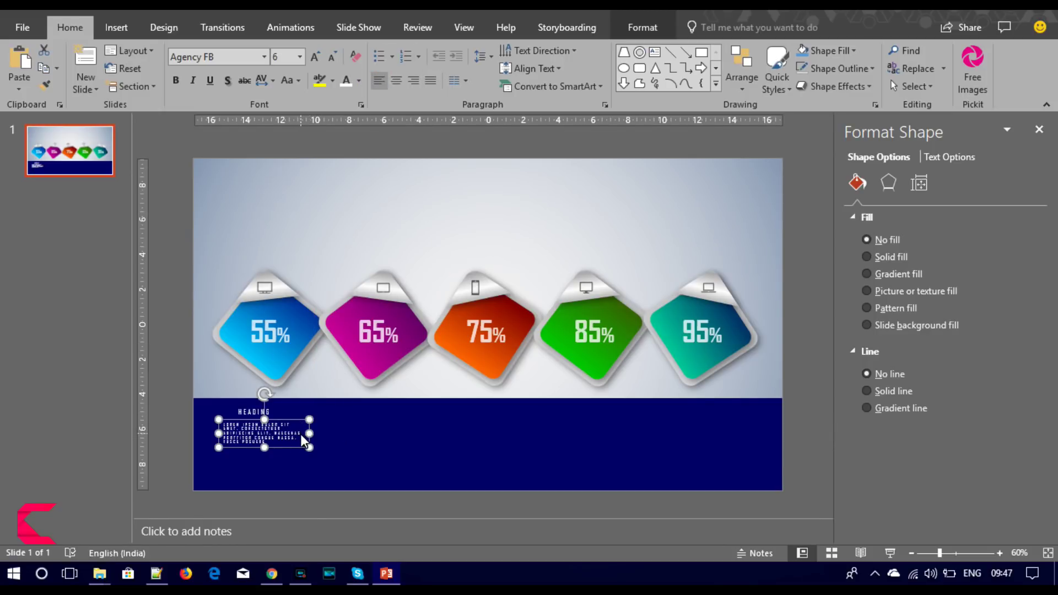
- Center-align the body text at 8 pt and fit its box into a compact block
drag(309, 434, 306, 426)
click(396, 81)
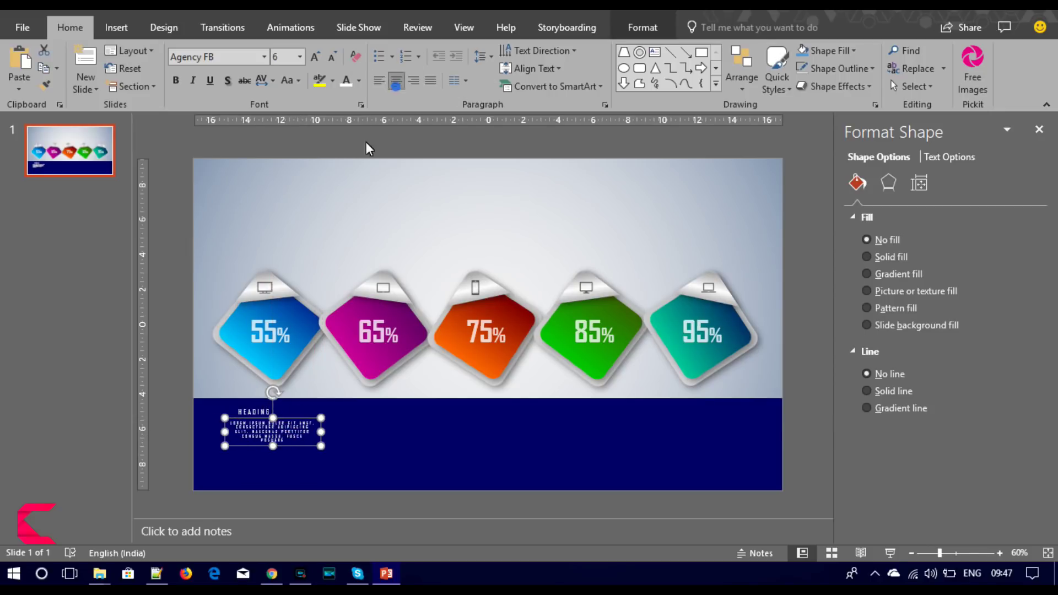
drag(300, 416, 297, 424)
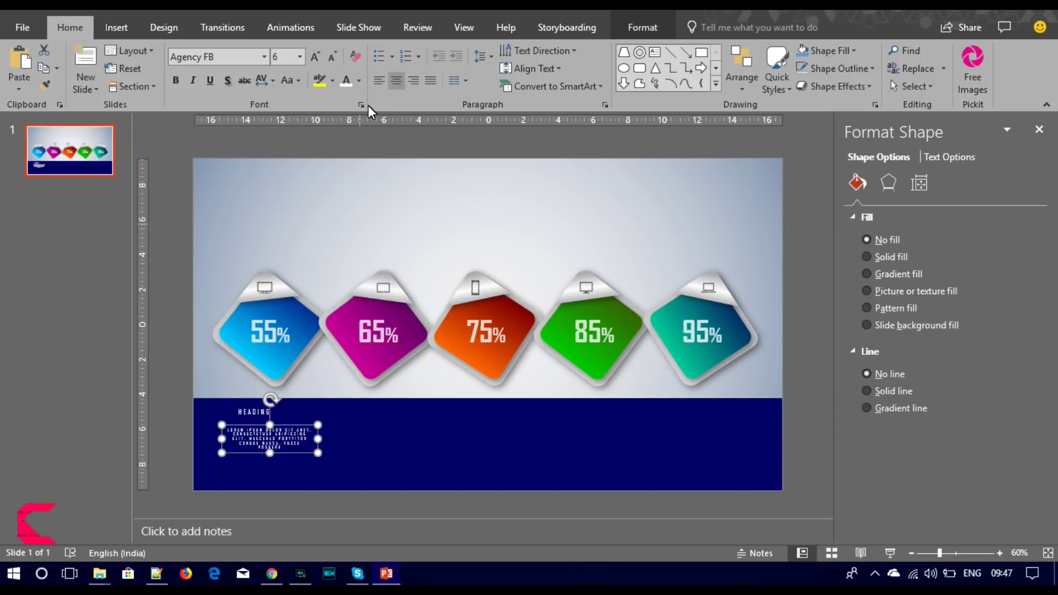
click(316, 56)
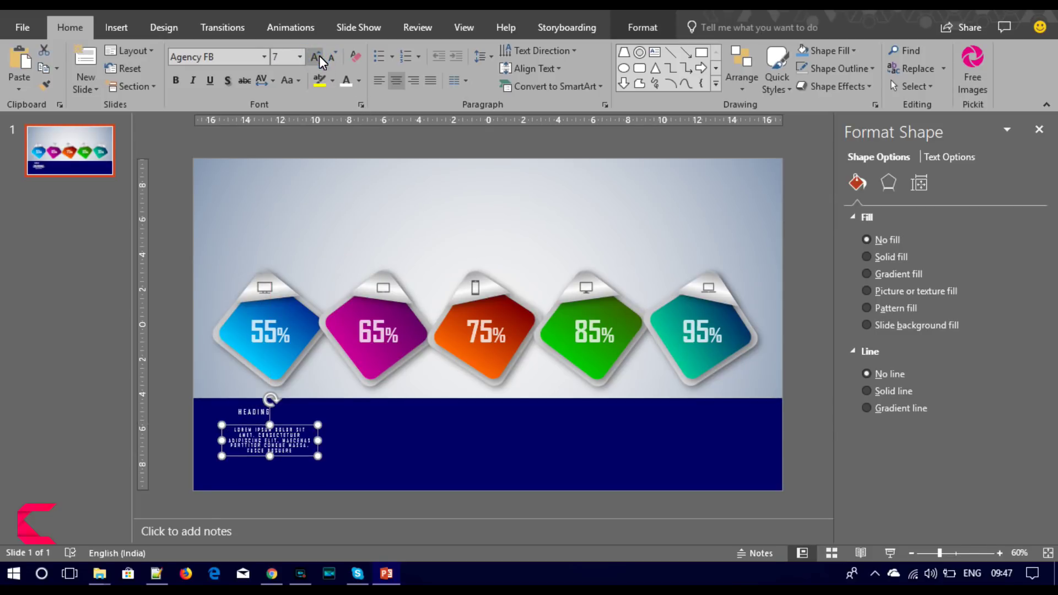
drag(317, 440, 320, 443)
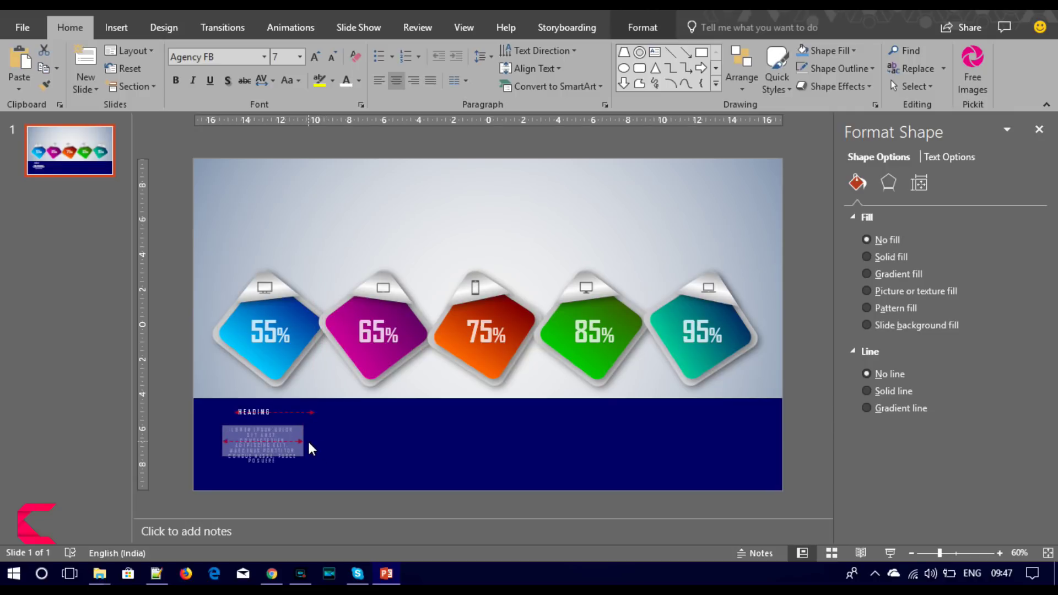
drag(319, 442, 313, 441)
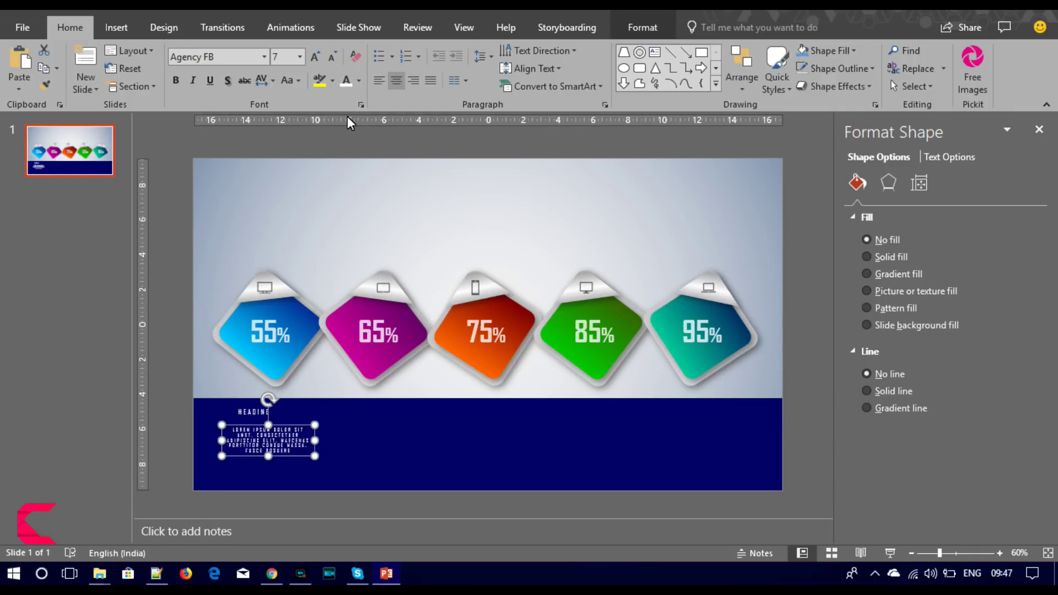
click(317, 57)
mouse_move(316, 442)
mouse_down()
mouse_move(331, 447)
mouse_move(313, 444)
mouse_up()
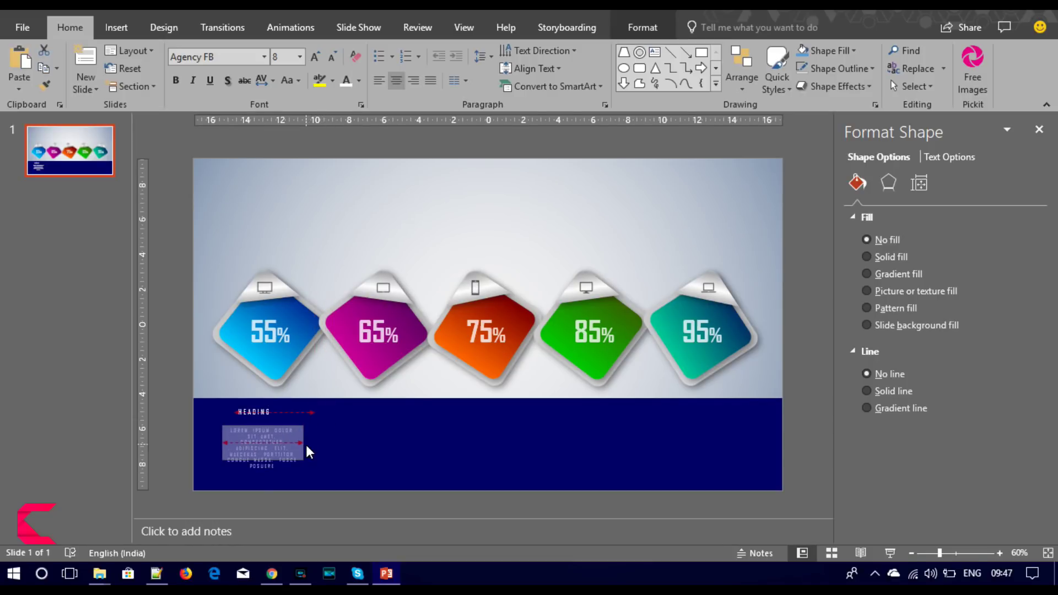
drag(313, 445, 319, 446)
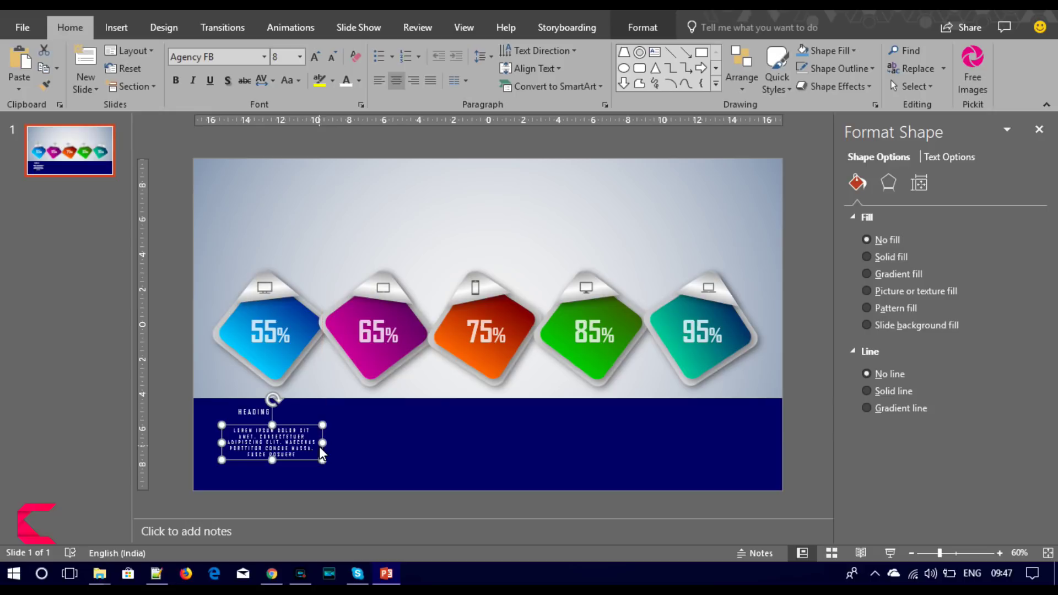
drag(290, 425, 289, 426)
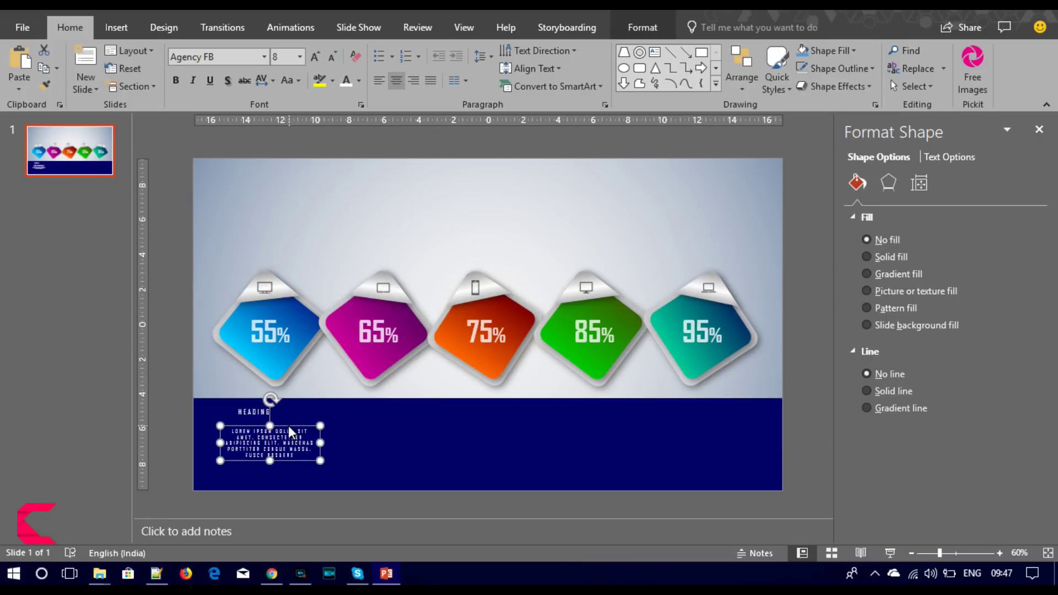
- Centre the HEADING text, place it just above the body text, and select both boxes
click(257, 410)
click(395, 81)
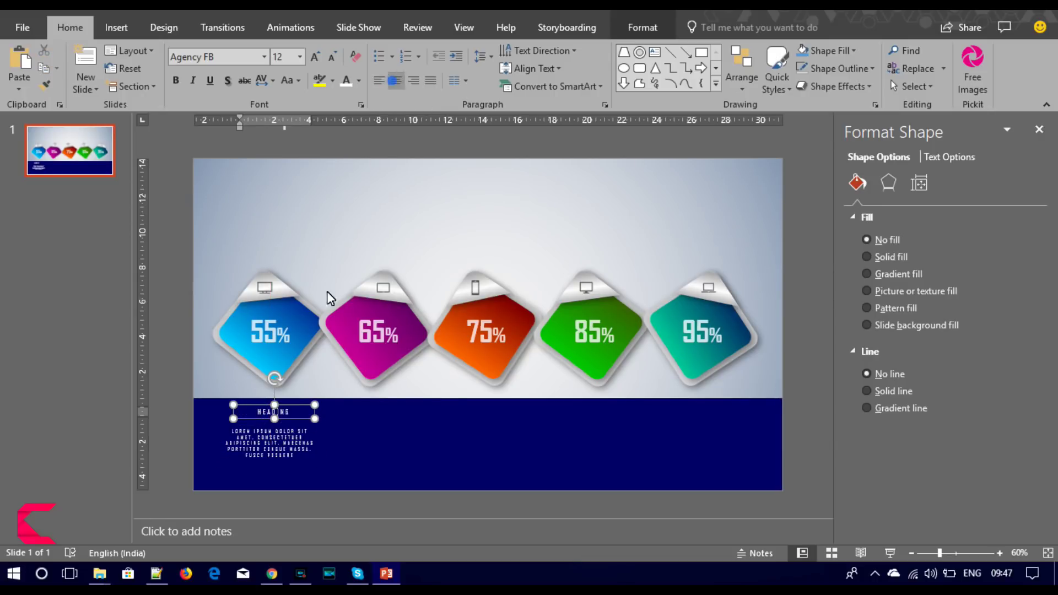
drag(294, 407, 293, 412)
shift+click(277, 448)
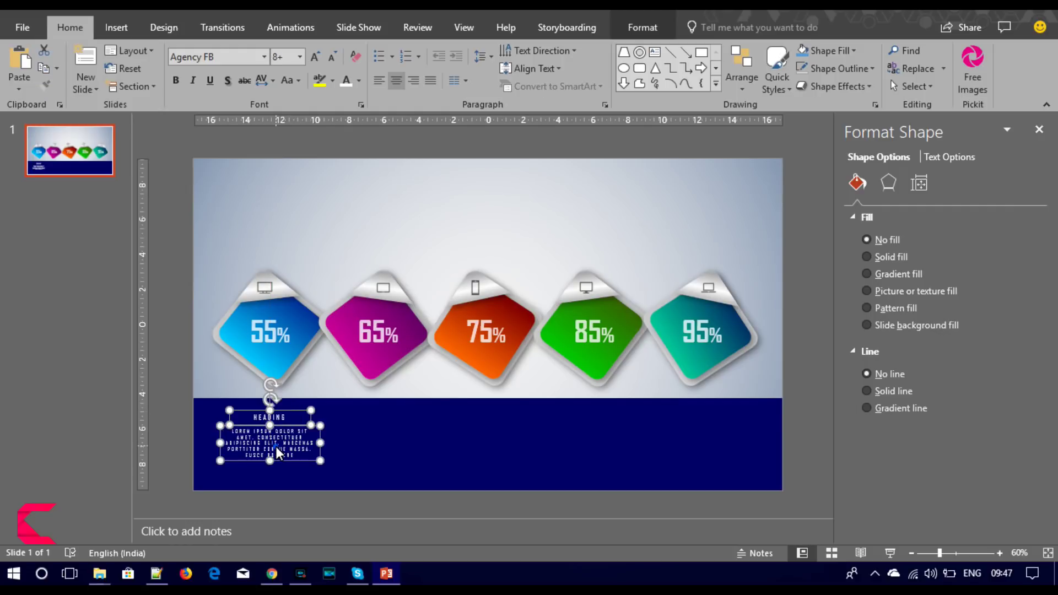
click(643, 26)
- Align the HEADING and body text centres, group them, and position the group
click(795, 51)
click(798, 87)
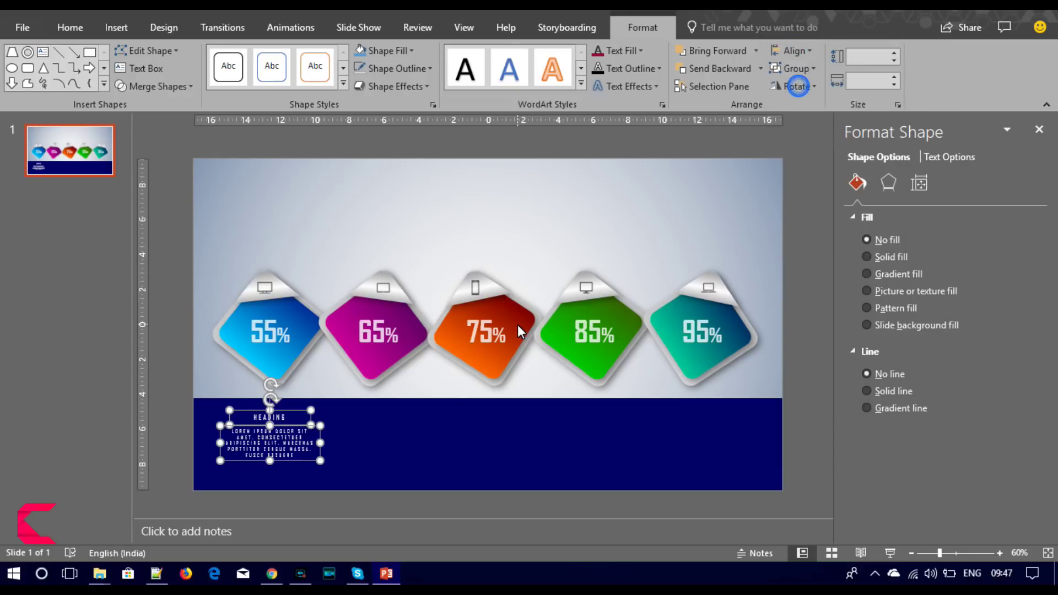
key(ctrl+g)
drag(307, 404, 307, 408)
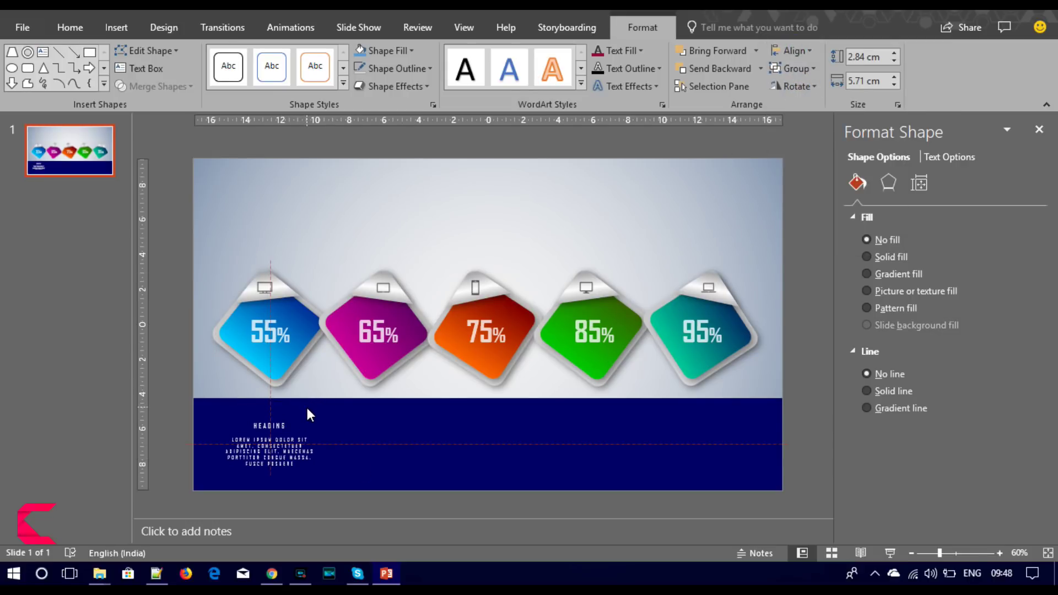
drag(307, 408, 407, 410)
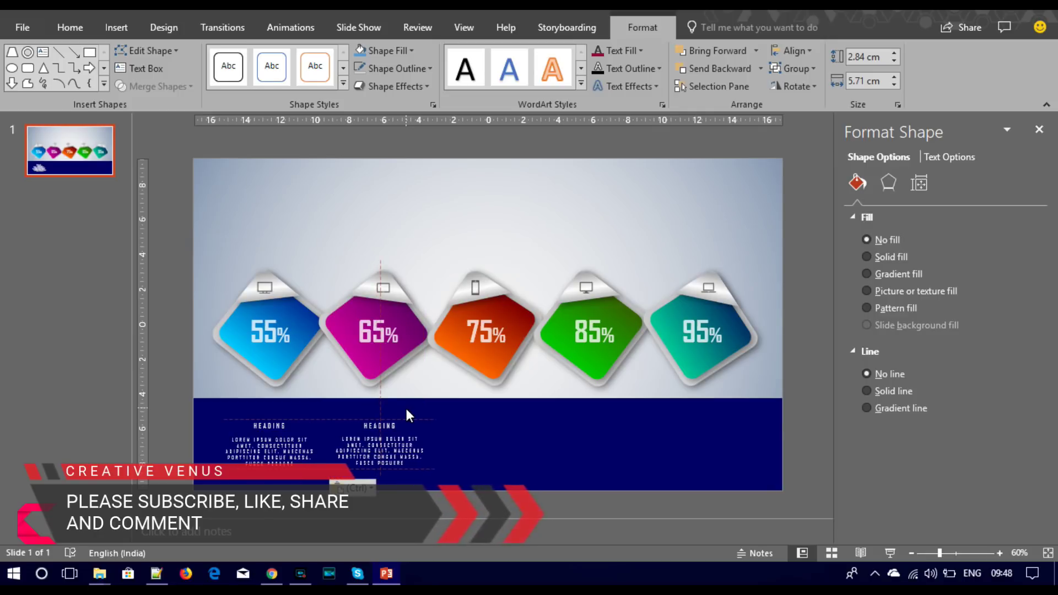
- Copy the grouped block under the 65%, 75% and 85% diamonds
drag(406, 411, 406, 411)
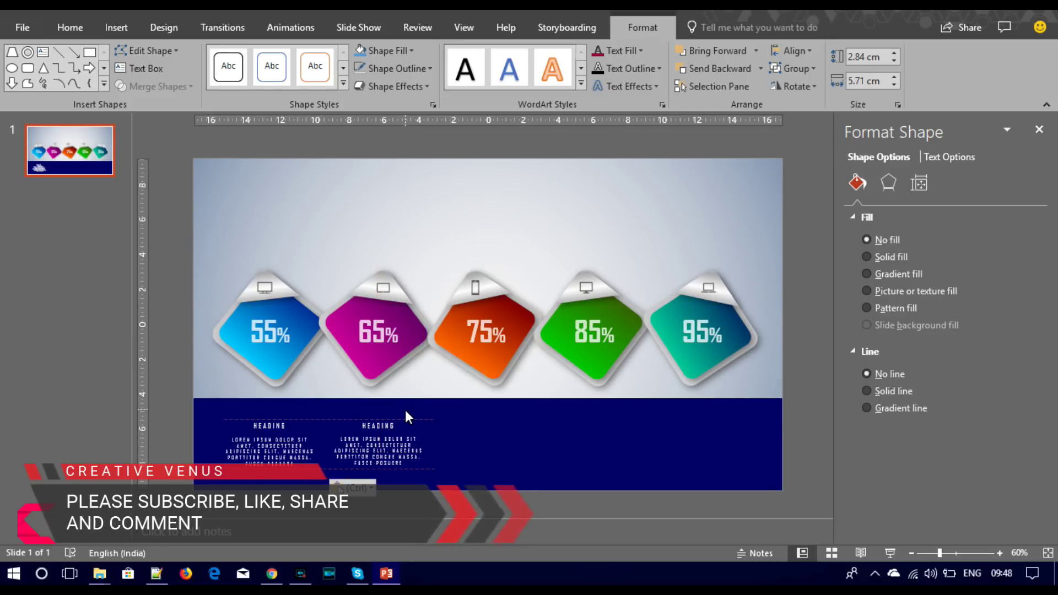
click(405, 409)
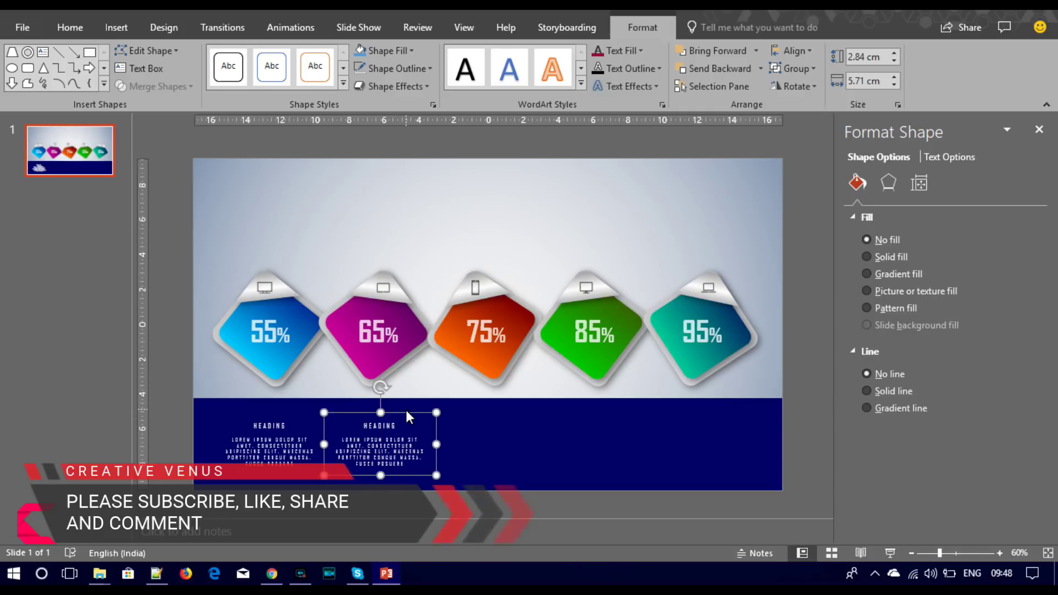
key(ctrl+v)
mouse_move(405, 414)
mouse_down()
mouse_move(505, 422)
mouse_move(504, 413)
mouse_up()
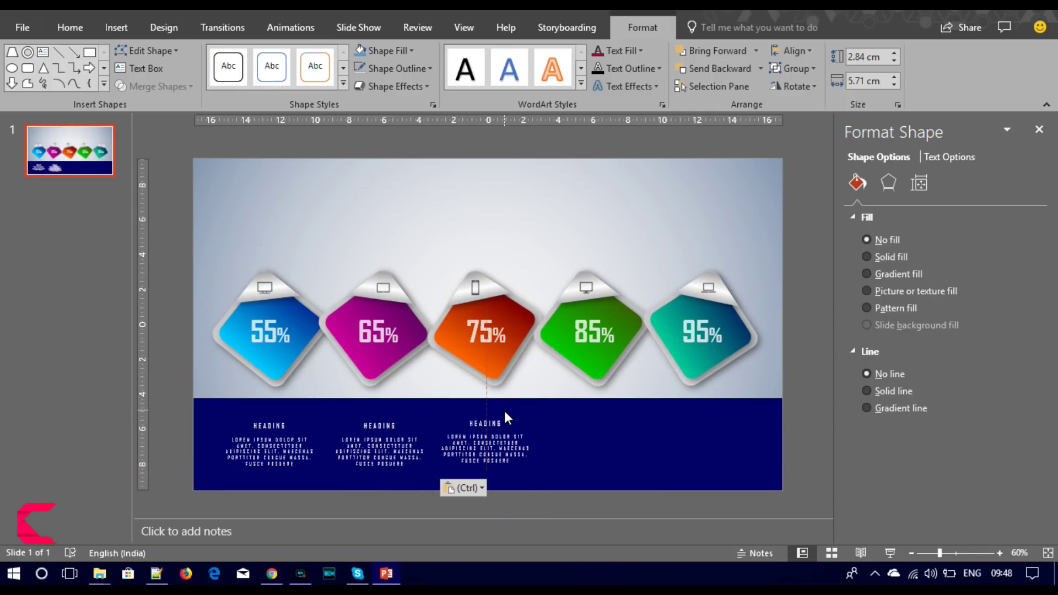
drag(505, 413, 505, 415)
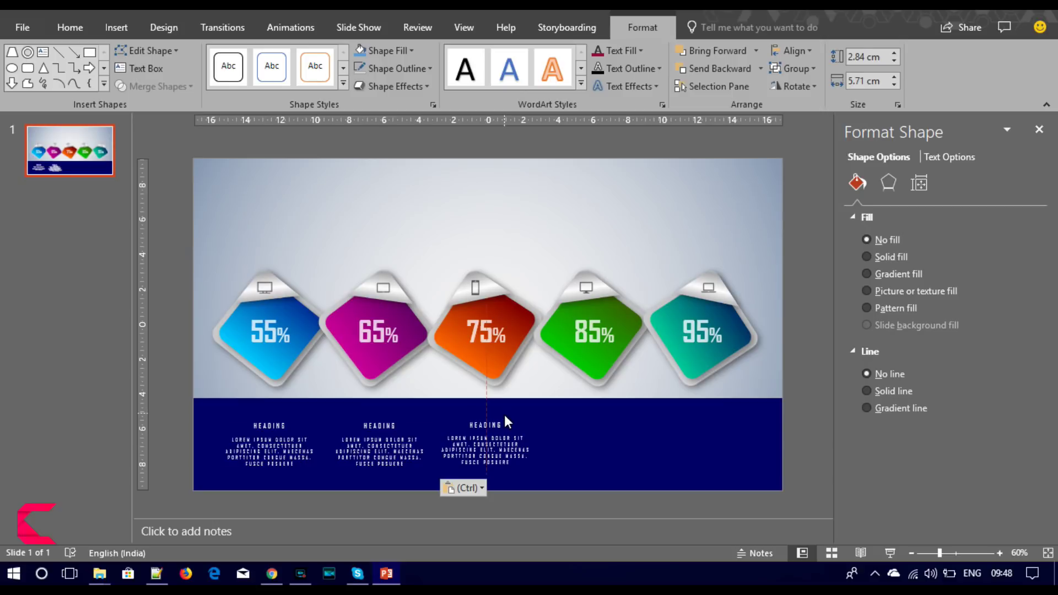
drag(505, 415, 603, 416)
key(ctrl+v)
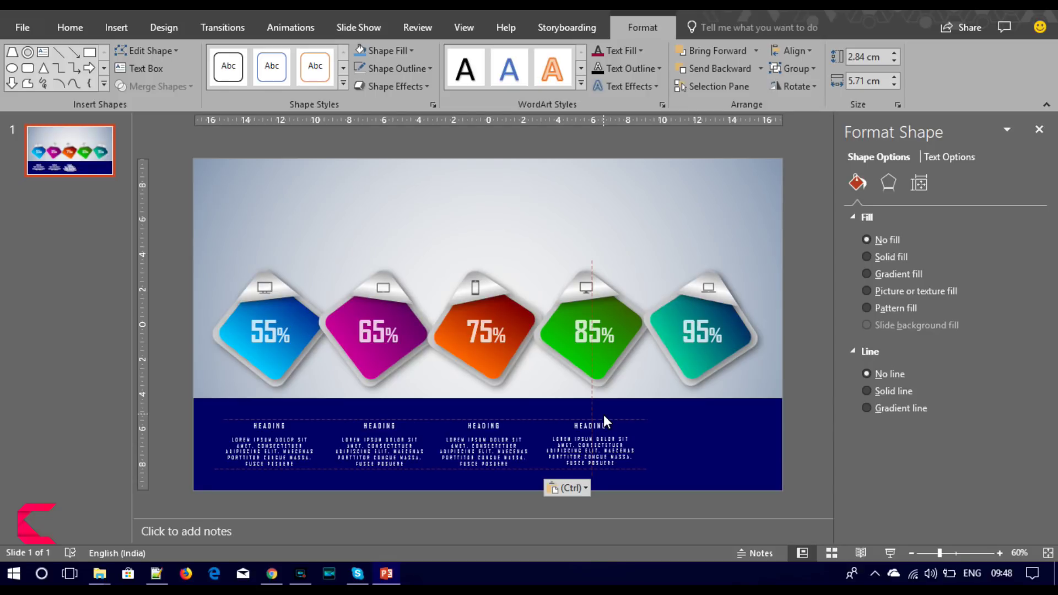
drag(604, 418, 719, 415)
shift+click(583, 451)
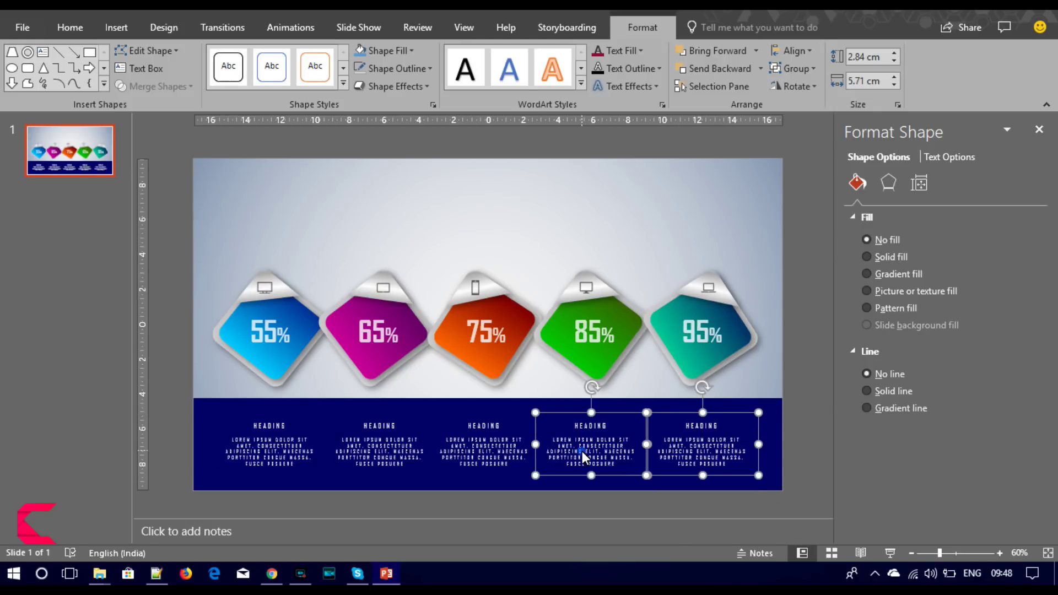
- Align the five text blocks along their tops and distribute them horizontally
shift+click(517, 444)
shift+click(373, 448)
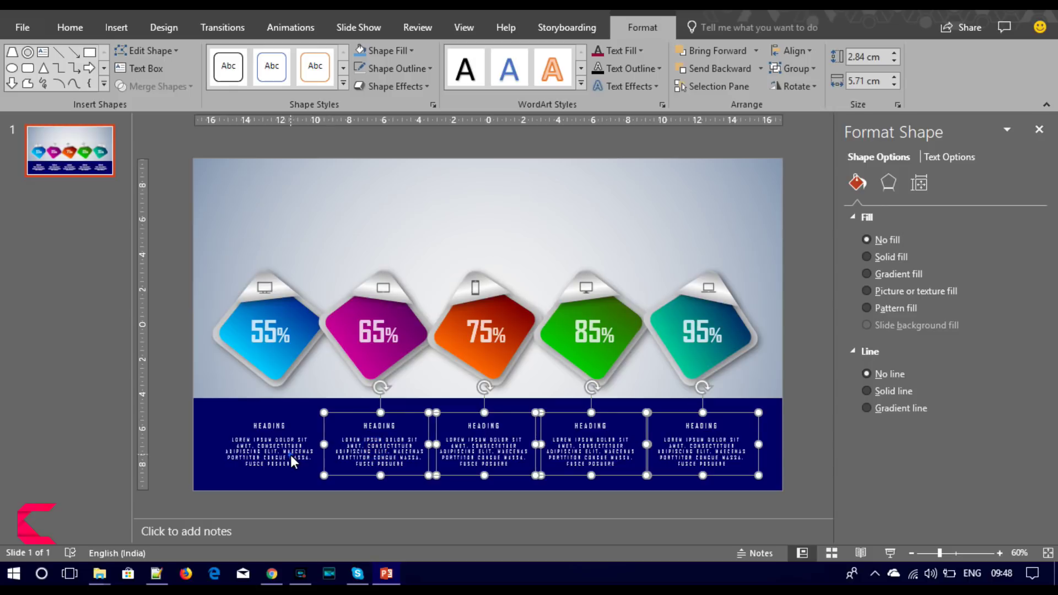
shift+click(290, 454)
click(787, 52)
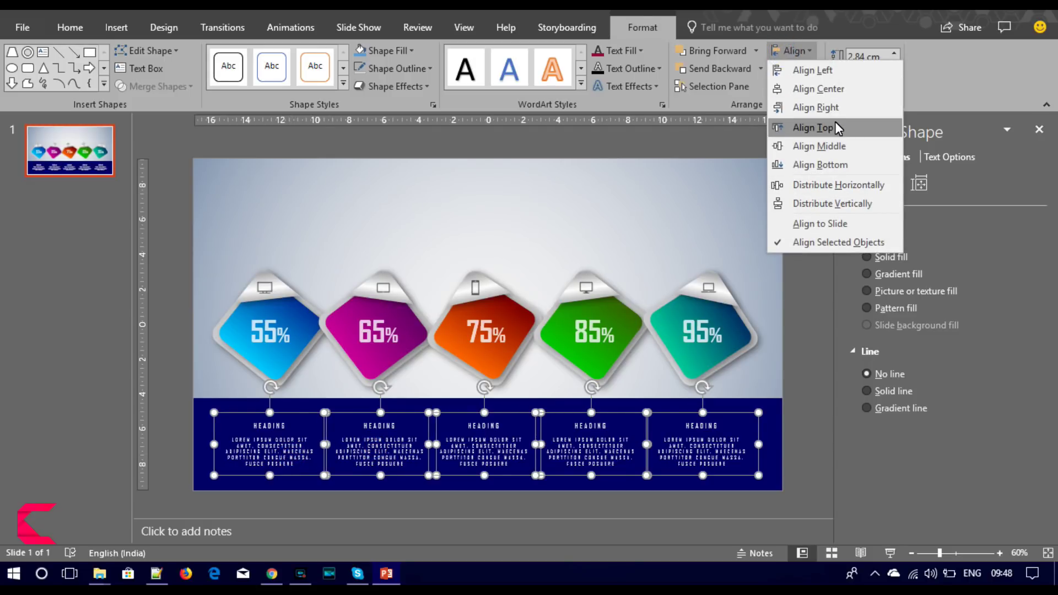
click(834, 123)
click(794, 50)
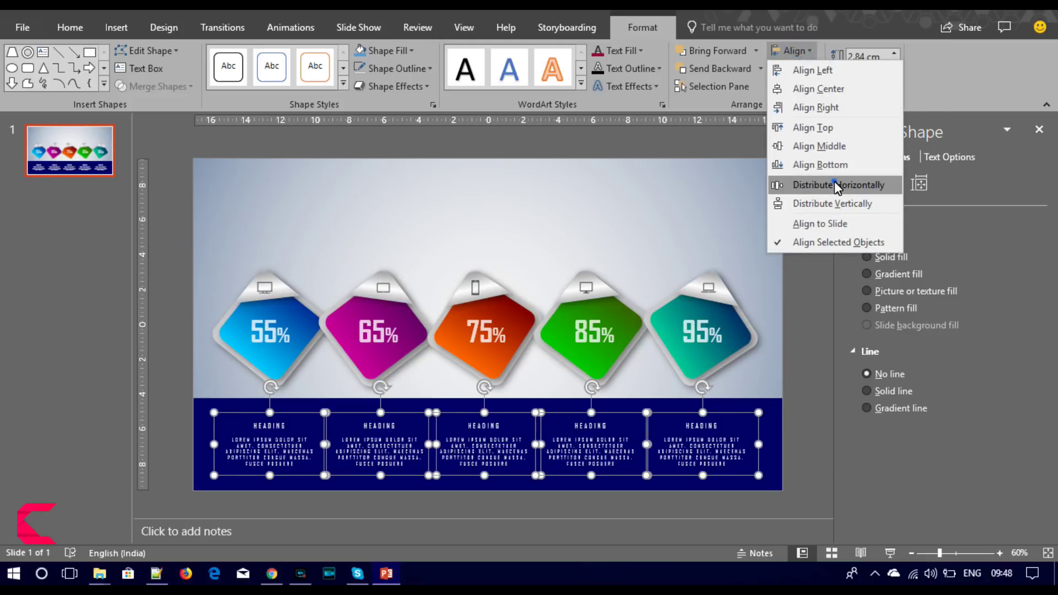
click(834, 184)
click(804, 402)
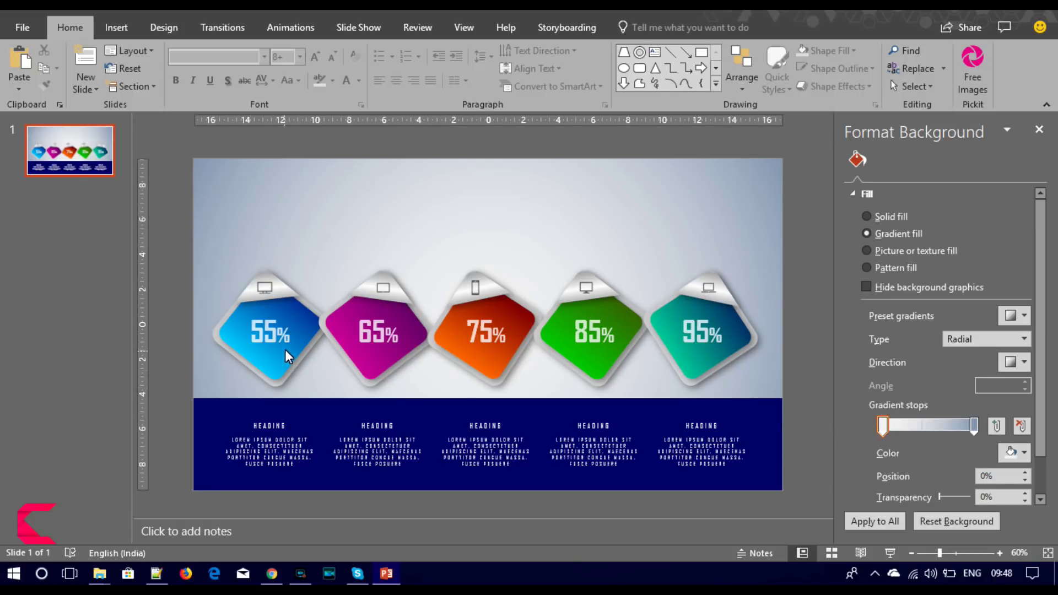
click(274, 339)
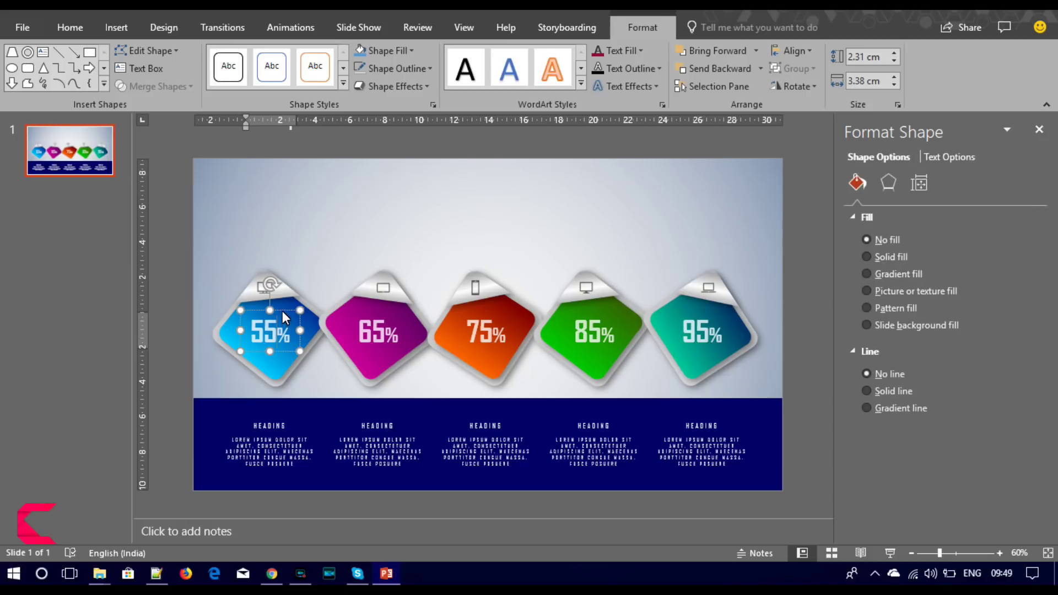
- Reduce the 55%–95% percentage labels from 32+ to 24+ font size
shift+click(372, 332)
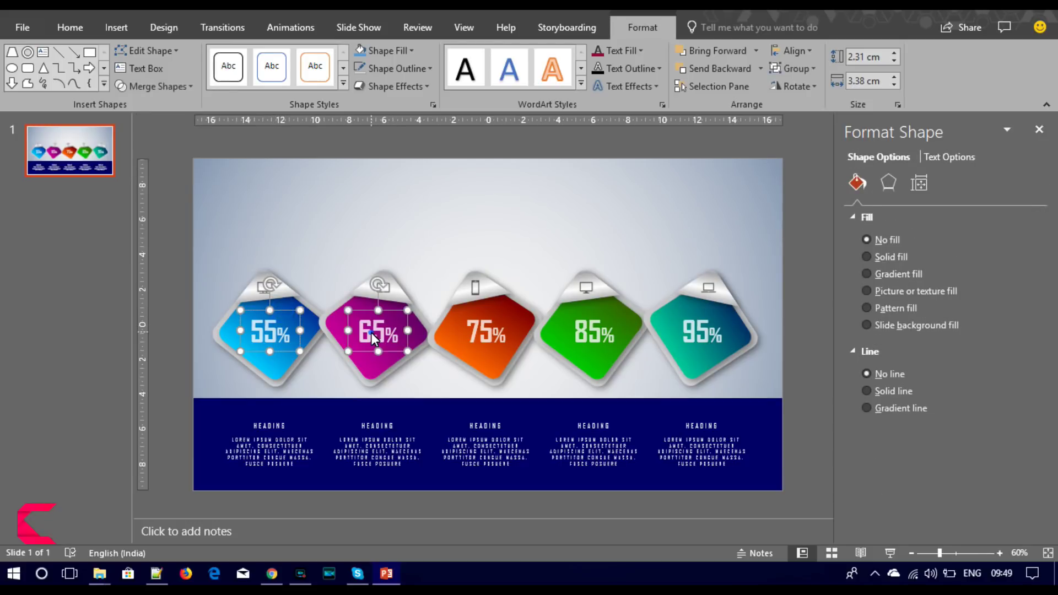
shift+click(491, 328)
shift+click(587, 332)
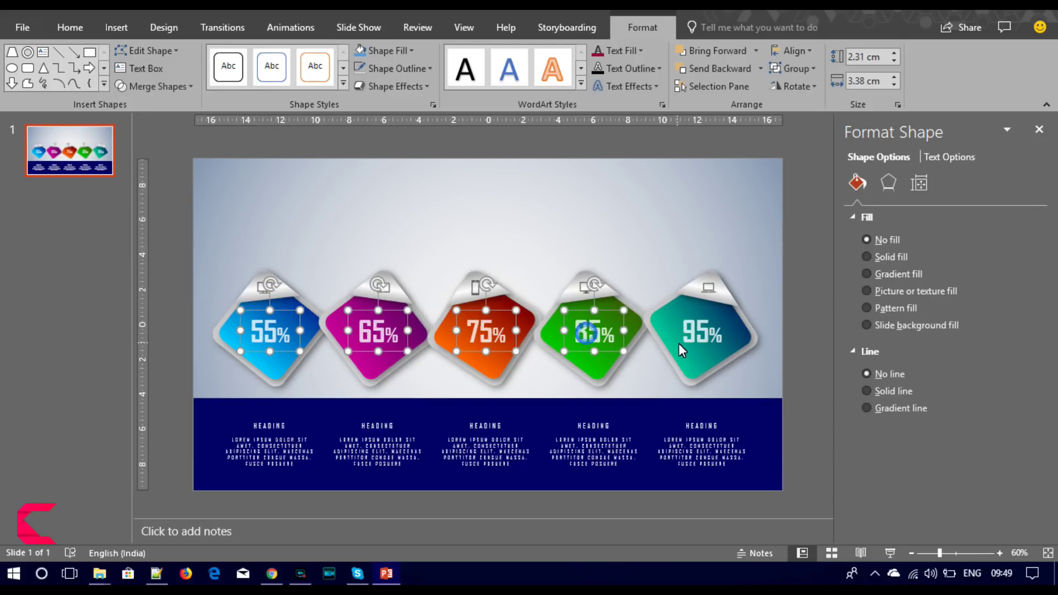
shift+click(693, 329)
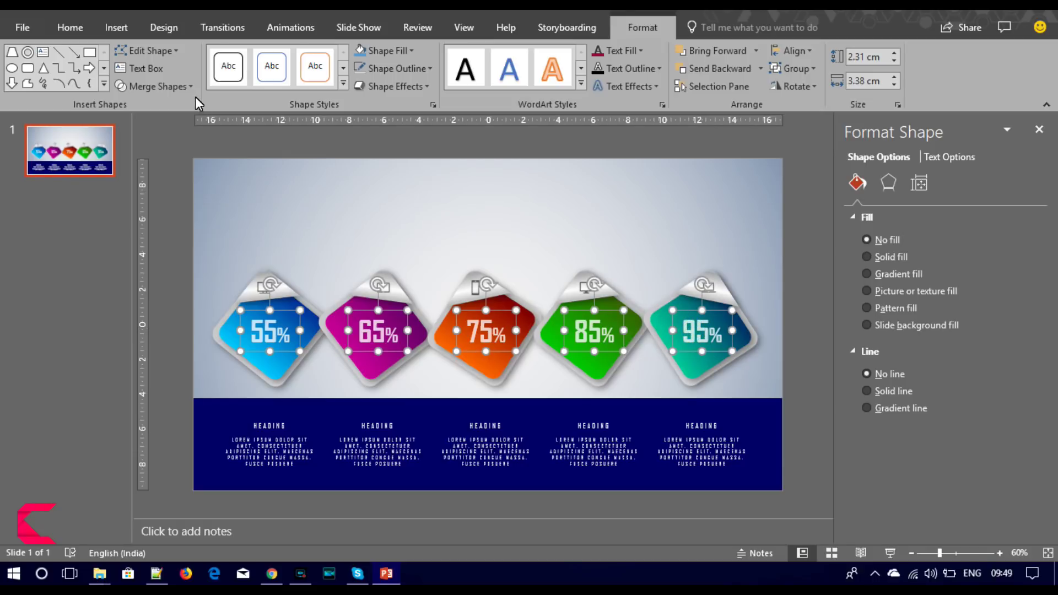
click(70, 27)
click(334, 59)
- Nudge the five percentage labels slightly lower within their diamonds
key(Down)
key(Down)
key(Left)
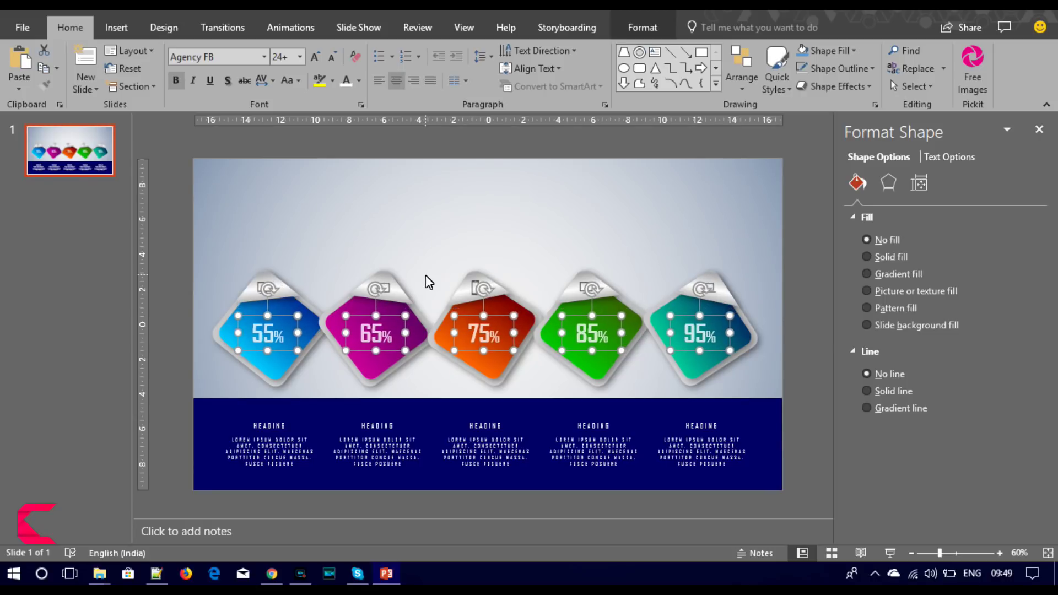
key(ctrl+Right)
key(ctrl+Down)
key(ctrl+Right)
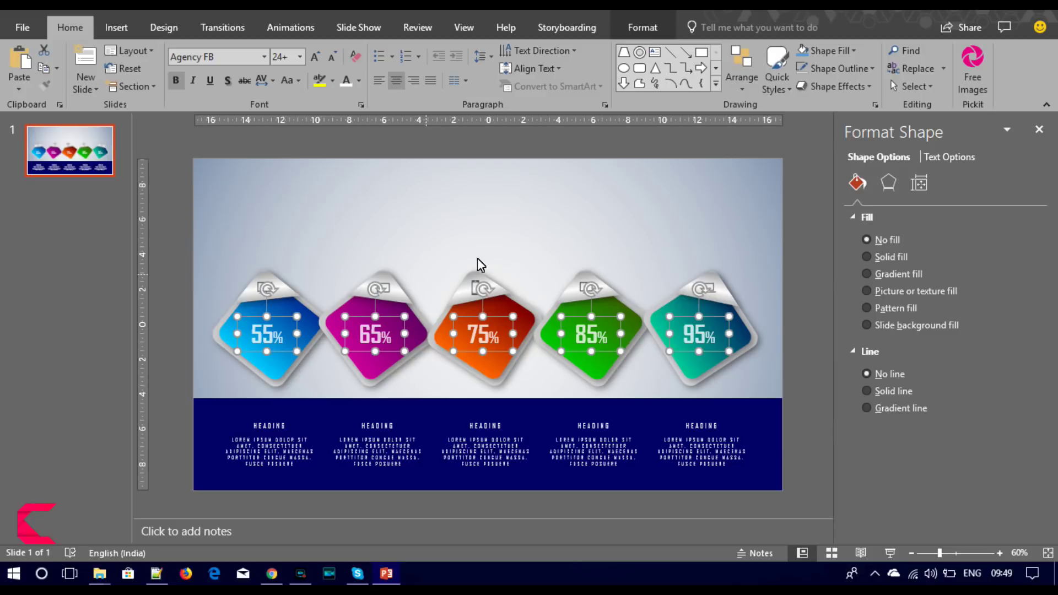
click(586, 233)
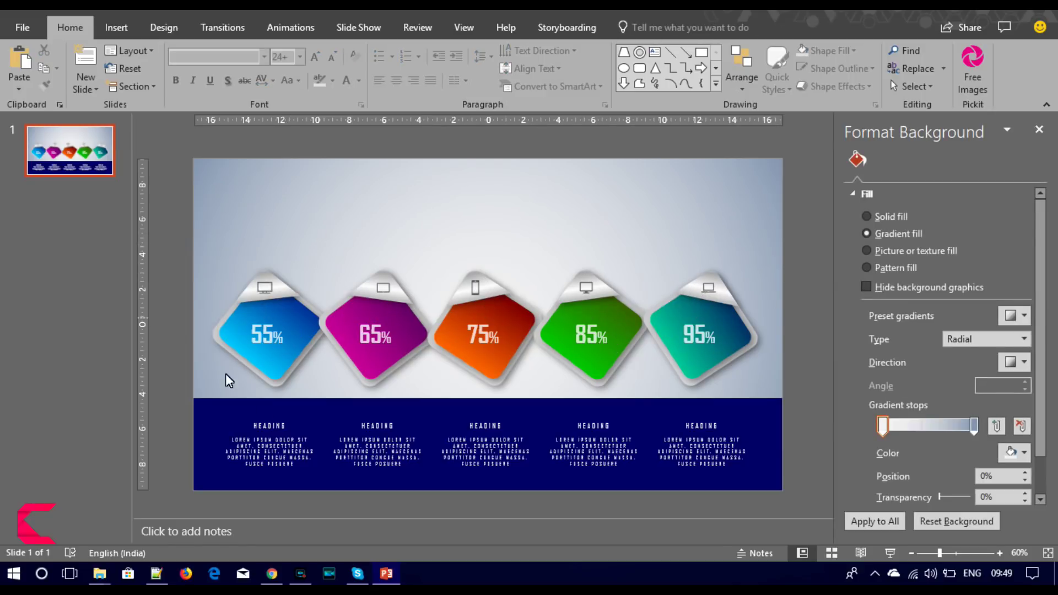
- Apply a tight reflection preset with 48% transparency to all five diamond tags
click(272, 364)
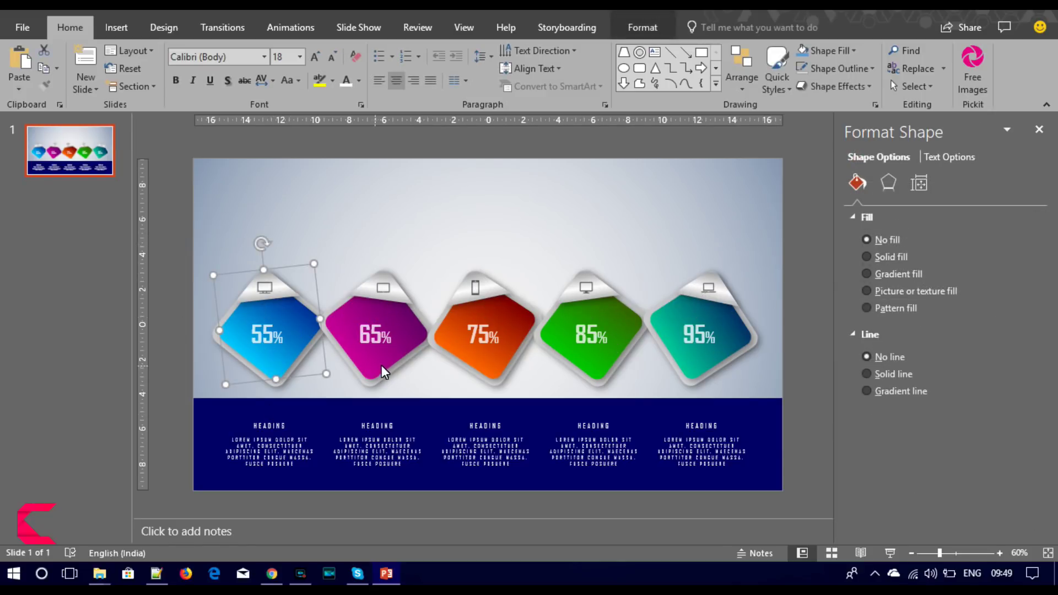
shift+click(383, 365)
shift+click(489, 363)
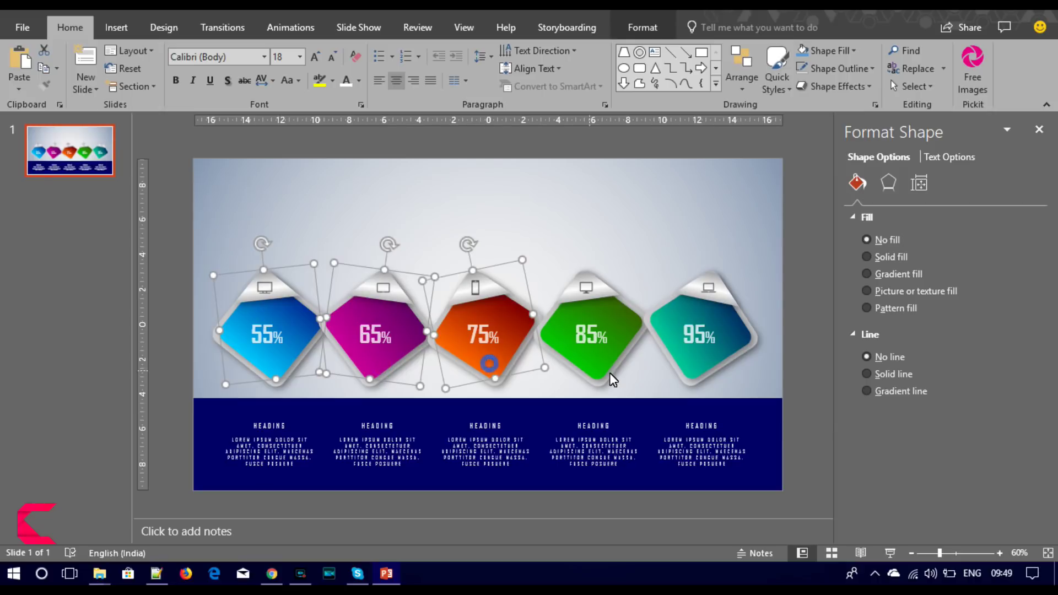
shift+click(595, 368)
shift+click(693, 365)
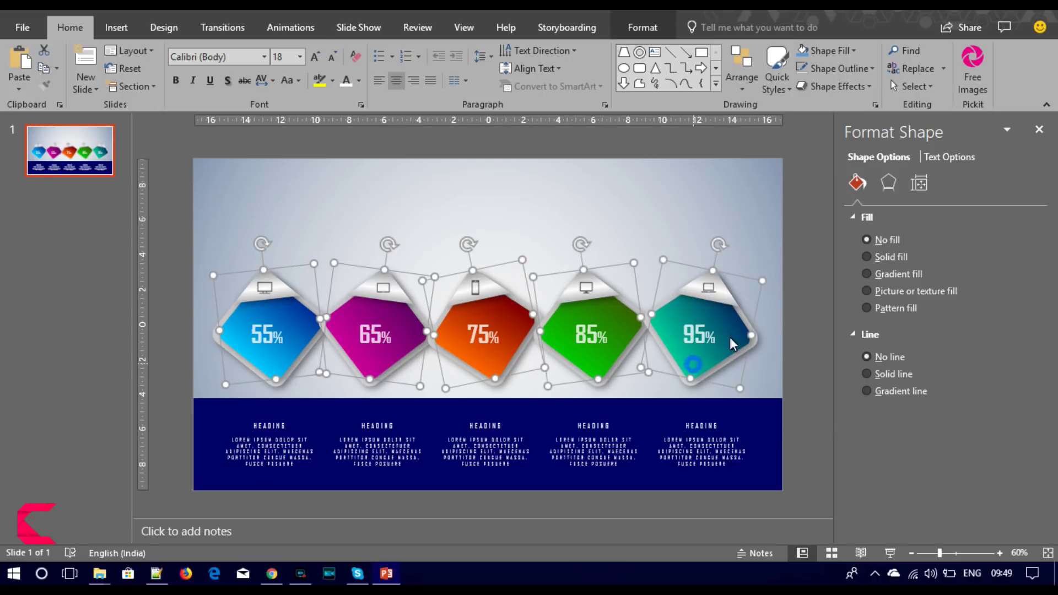
click(888, 178)
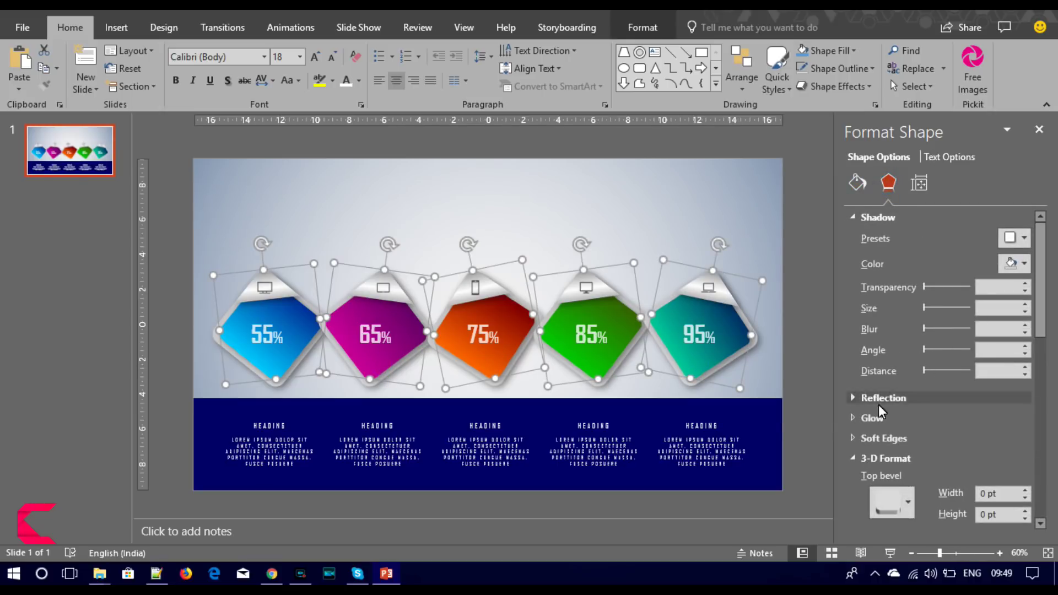
click(880, 398)
drag(1040, 311, 1043, 348)
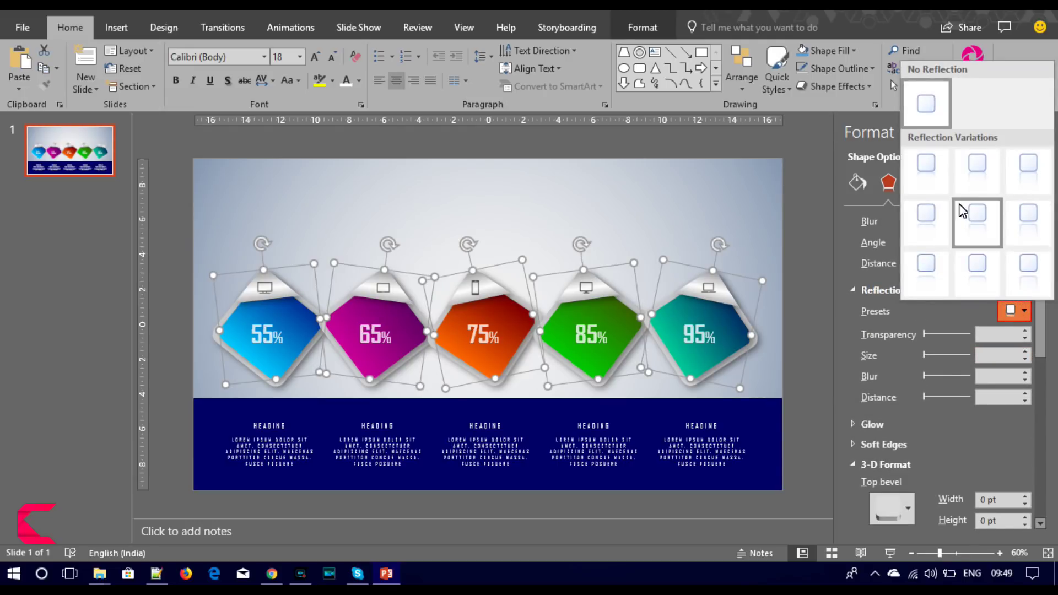
click(935, 174)
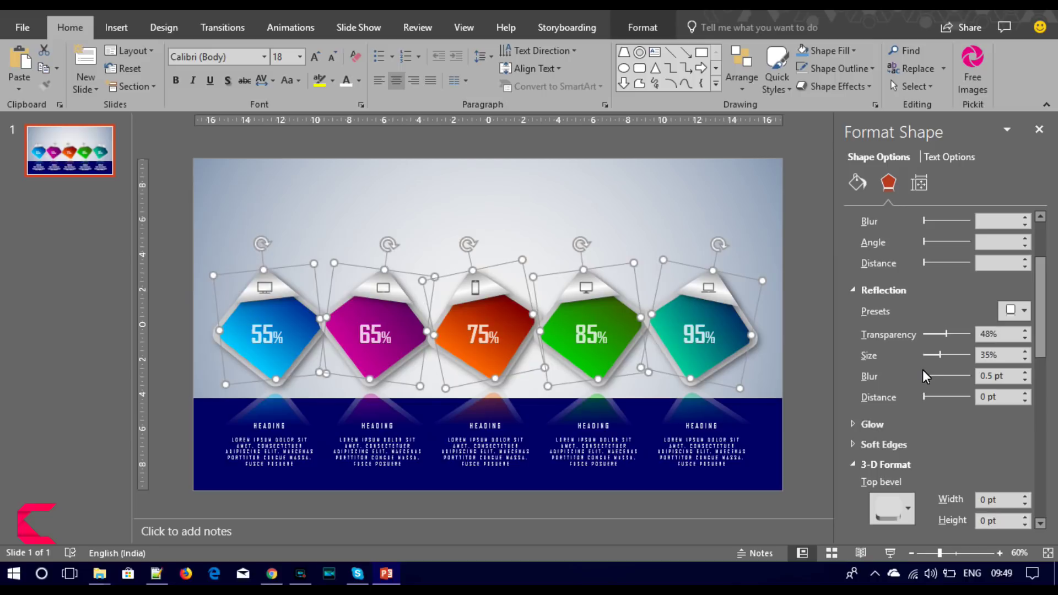
- Set the reflection blur to 12 pt and size to 51%, then stretch the navy band upward
drag(923, 375, 927, 375)
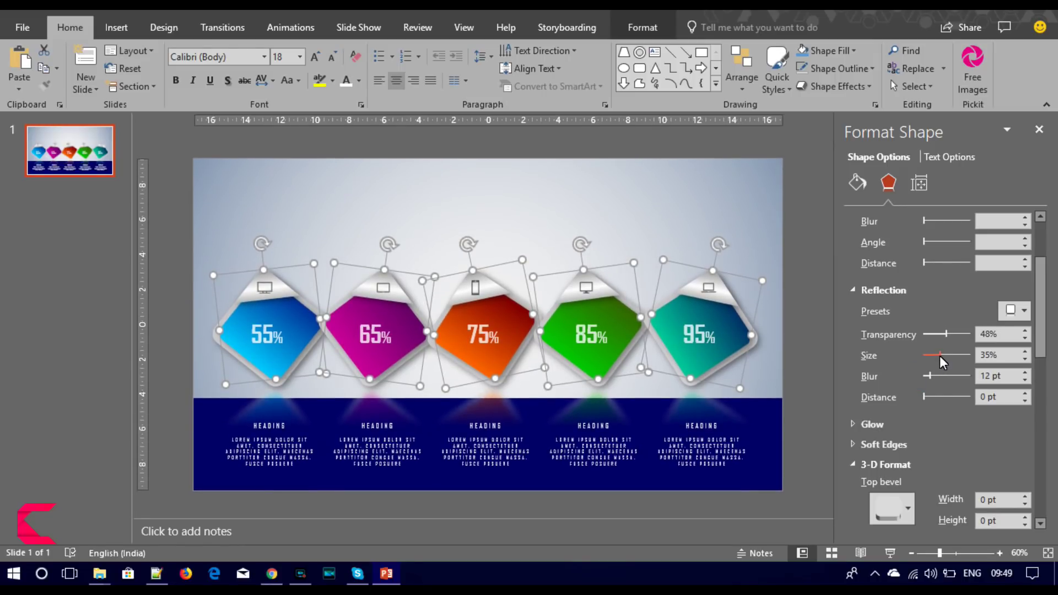
drag(940, 355, 947, 355)
click(764, 479)
drag(487, 398, 484, 331)
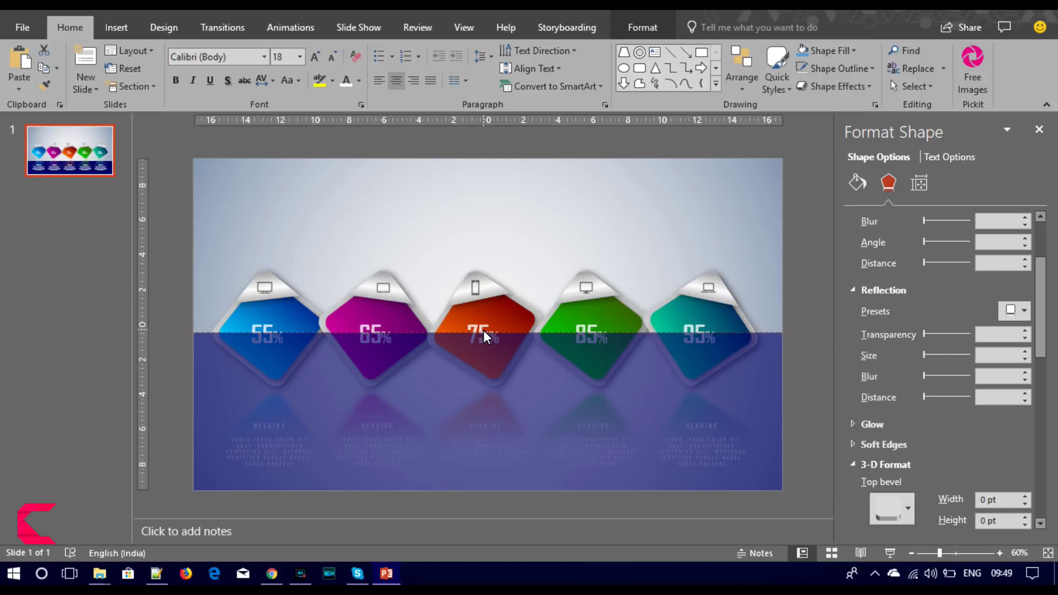
- Raise the navy band's top edge above mid-diamond height, behind the five tags
drag(485, 332, 483, 329)
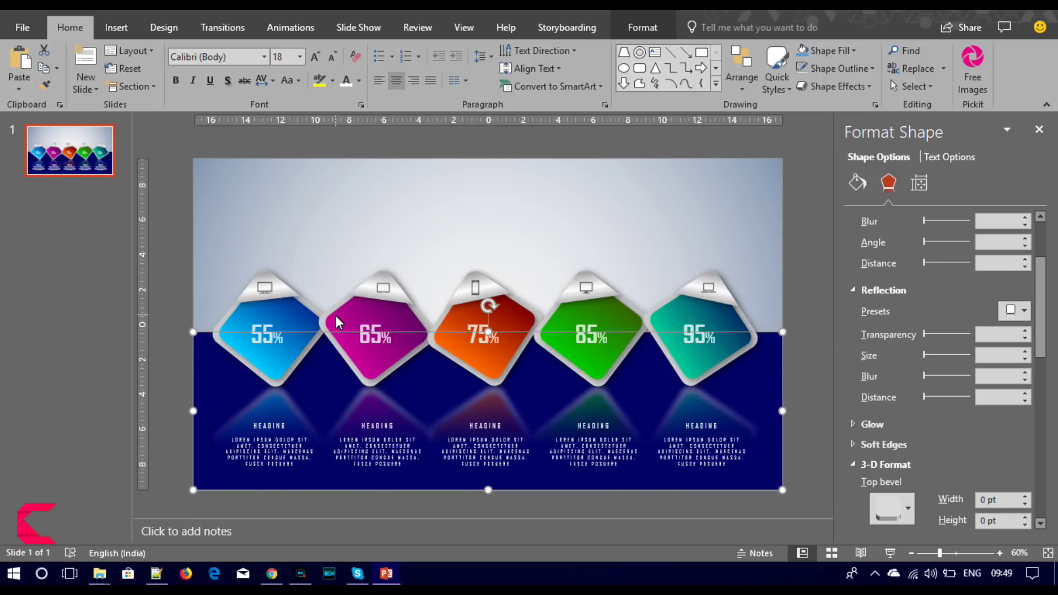
drag(487, 332, 485, 312)
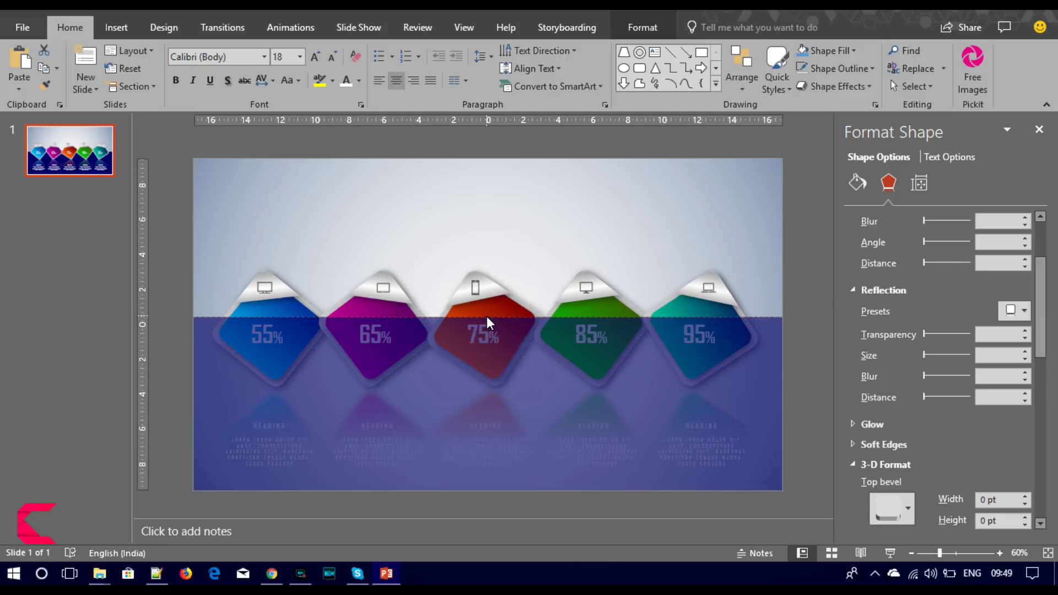
drag(485, 312, 485, 312)
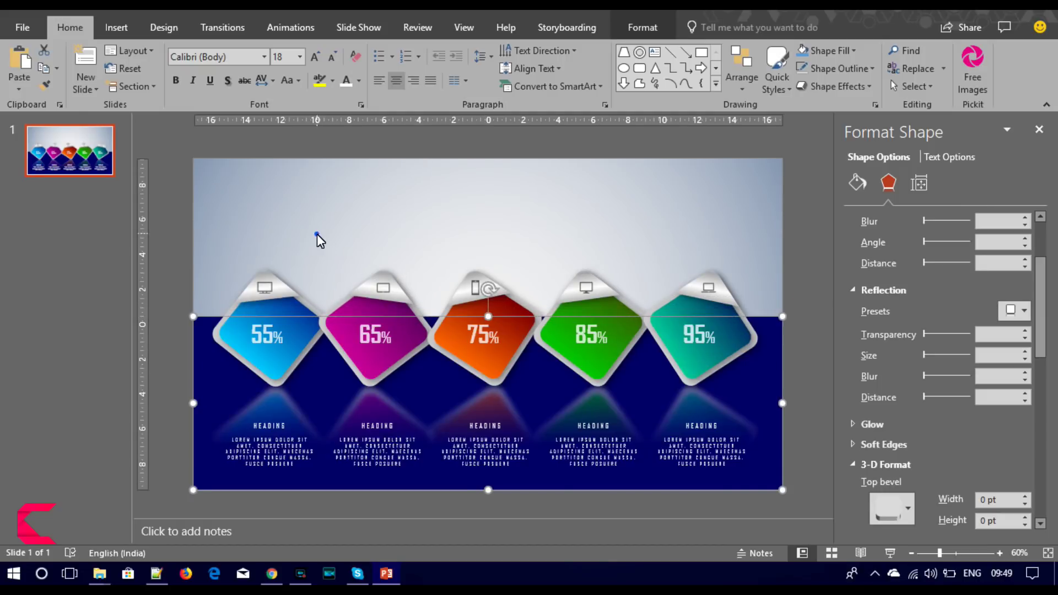
click(316, 233)
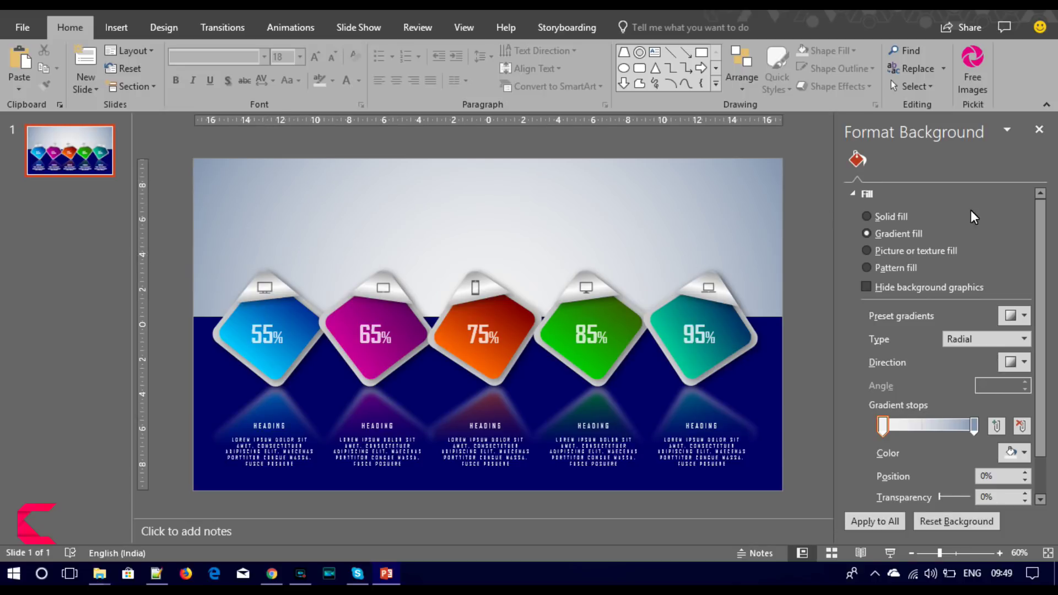
- Draw a wide rectangle across the top of the slide with a silver gradient style
click(115, 28)
click(264, 69)
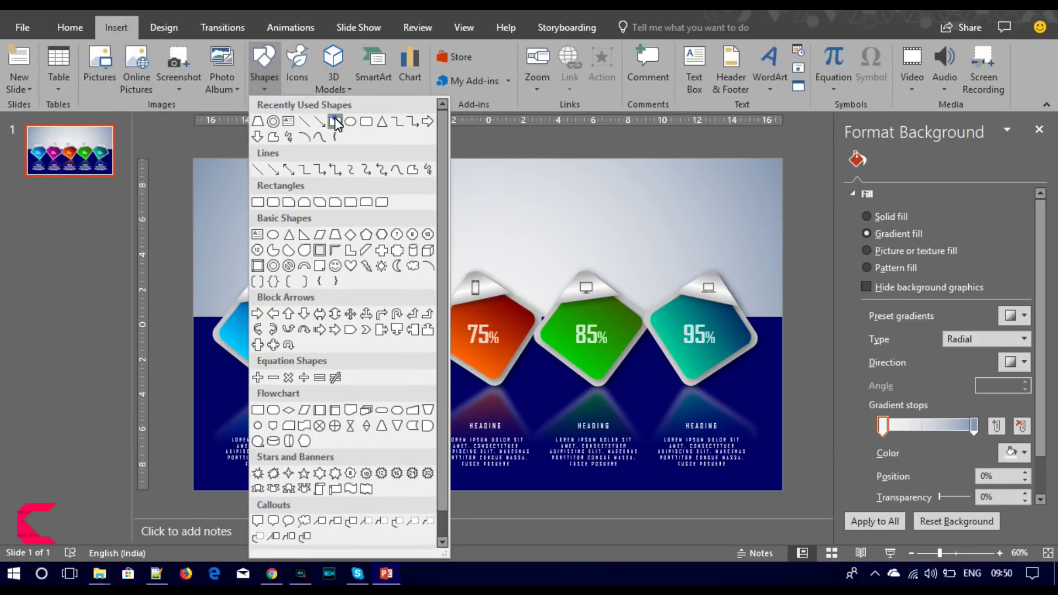
click(336, 122)
drag(319, 184, 680, 260)
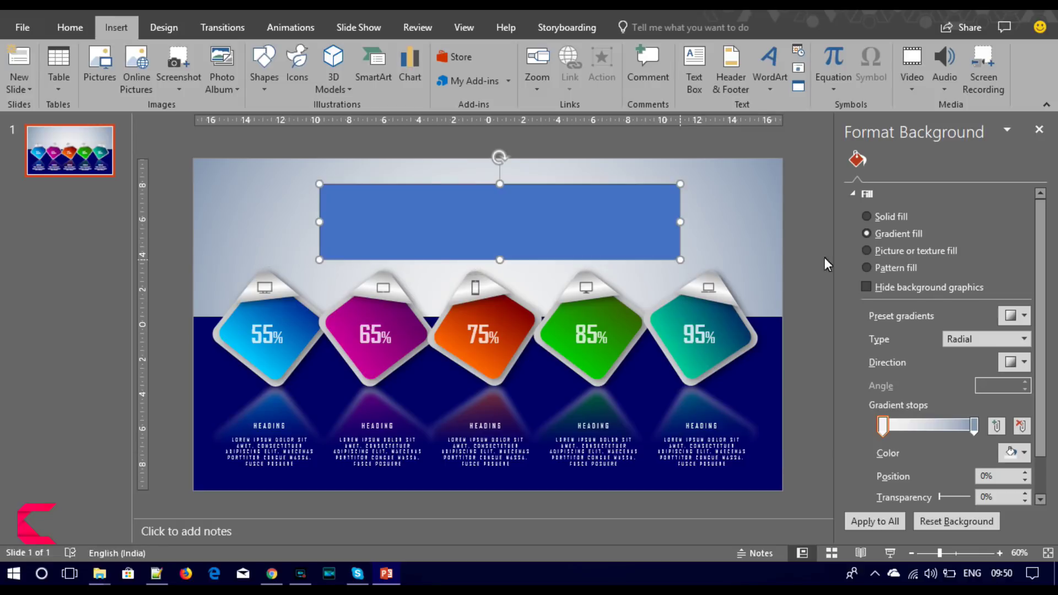
click(892, 273)
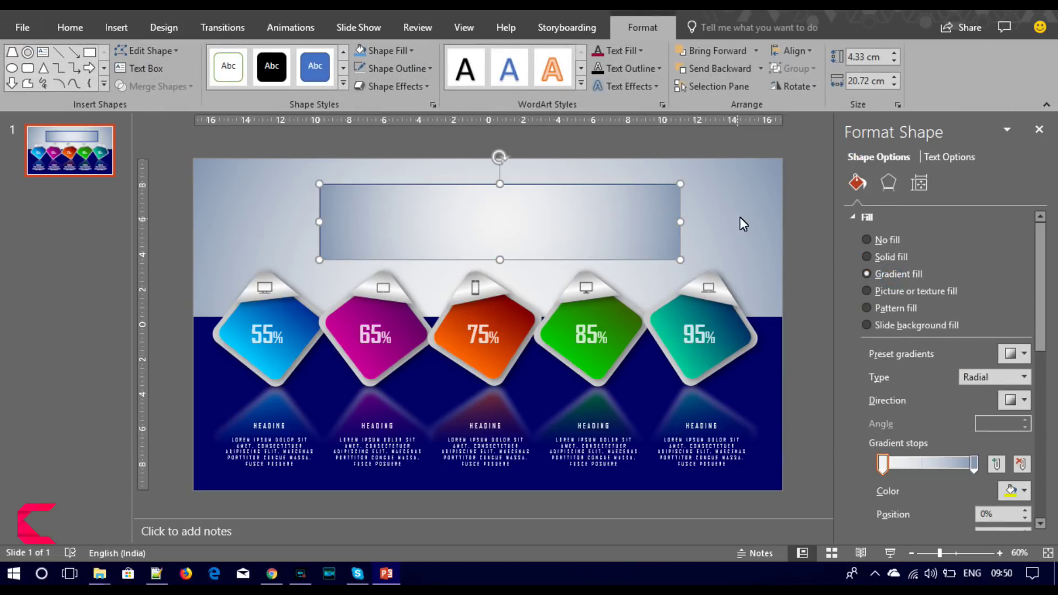
click(226, 208)
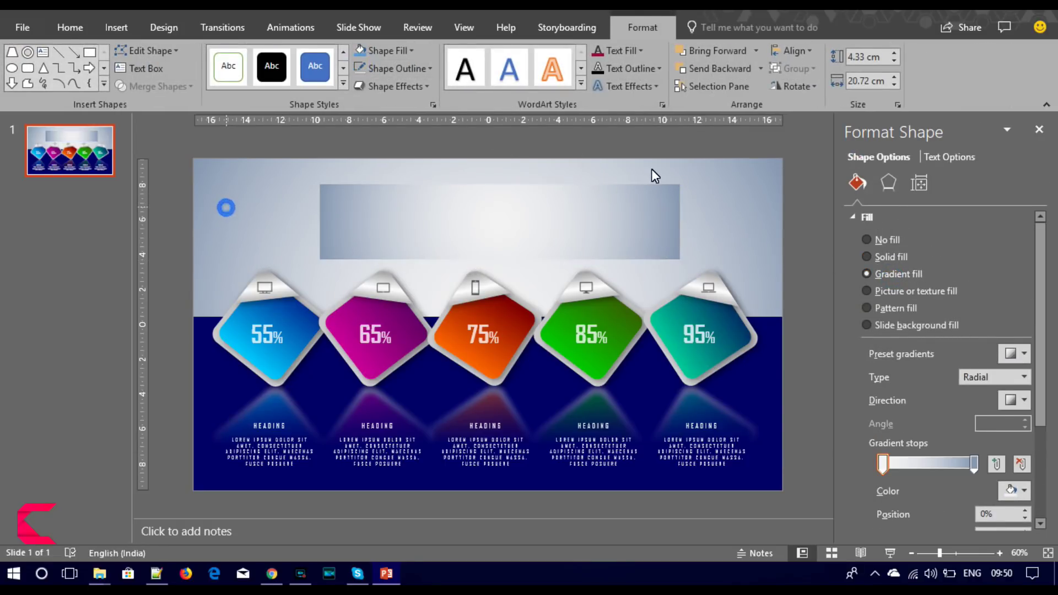
click(891, 251)
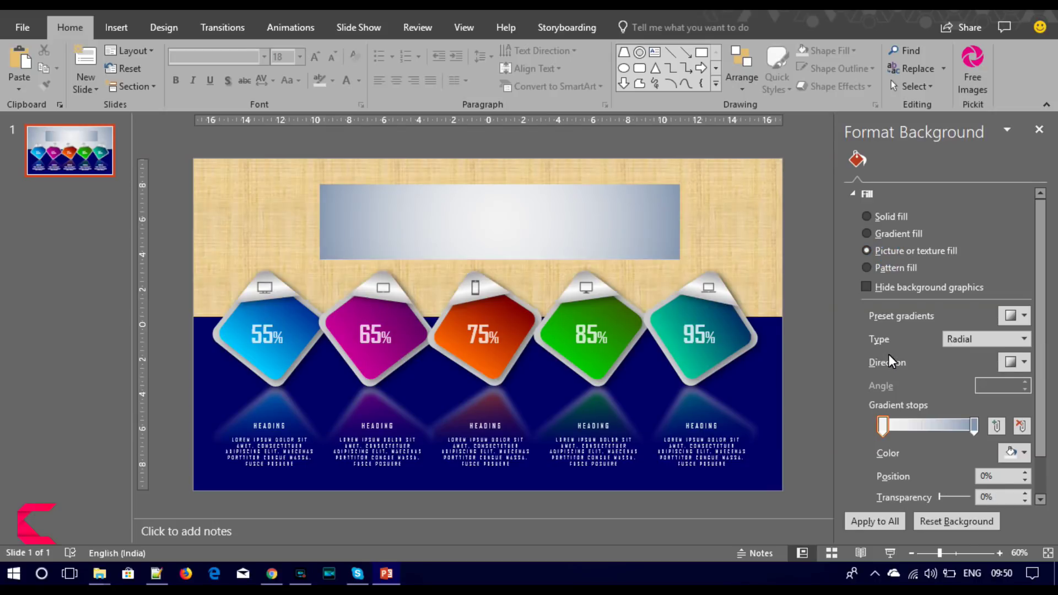
- Fill the slide background with the picture pexels-photo-266044.jpeg
click(885, 332)
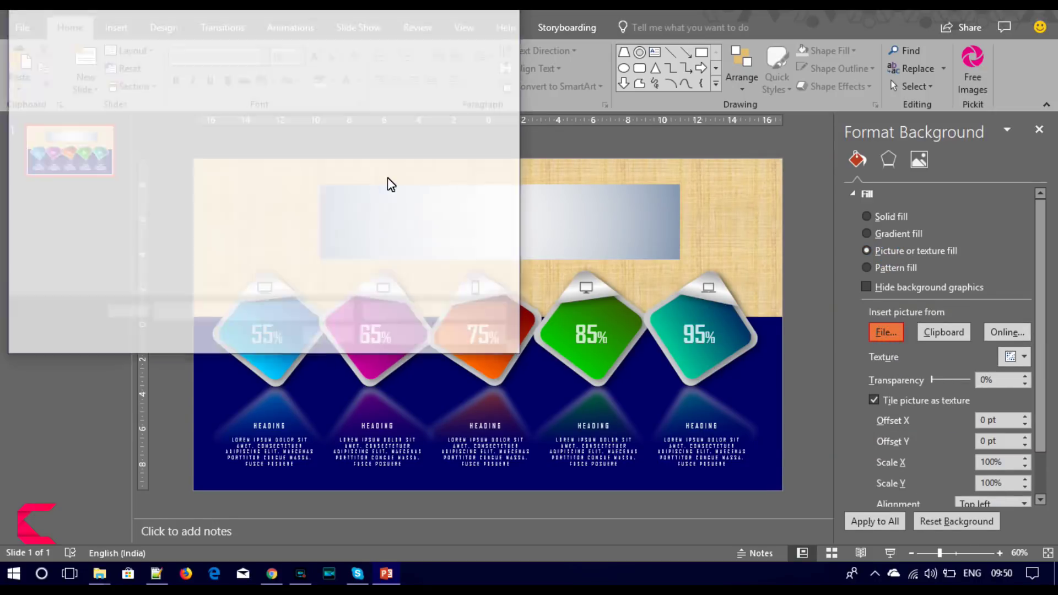
click(213, 126)
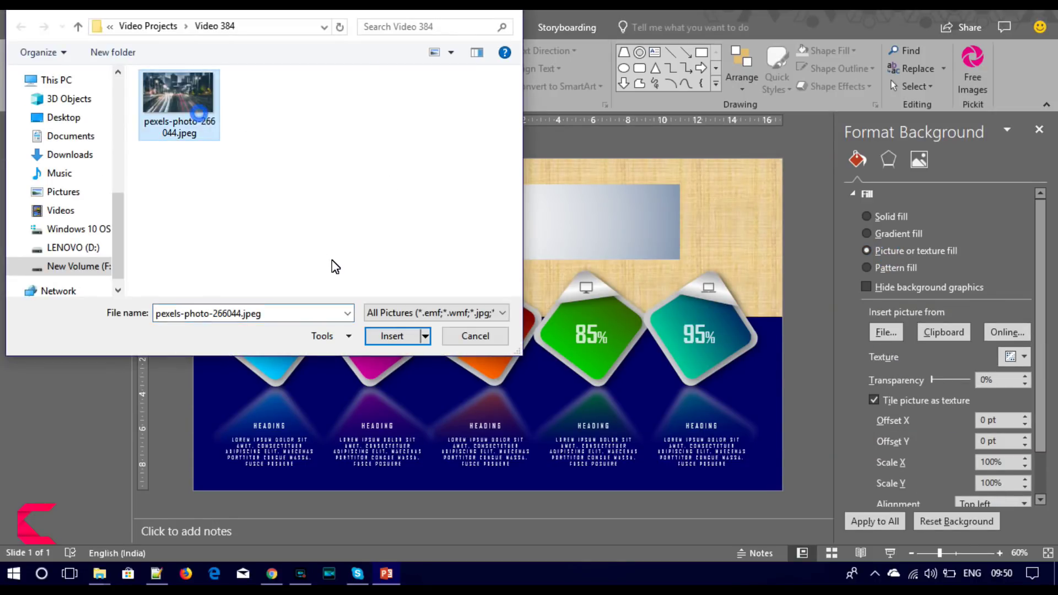
click(386, 336)
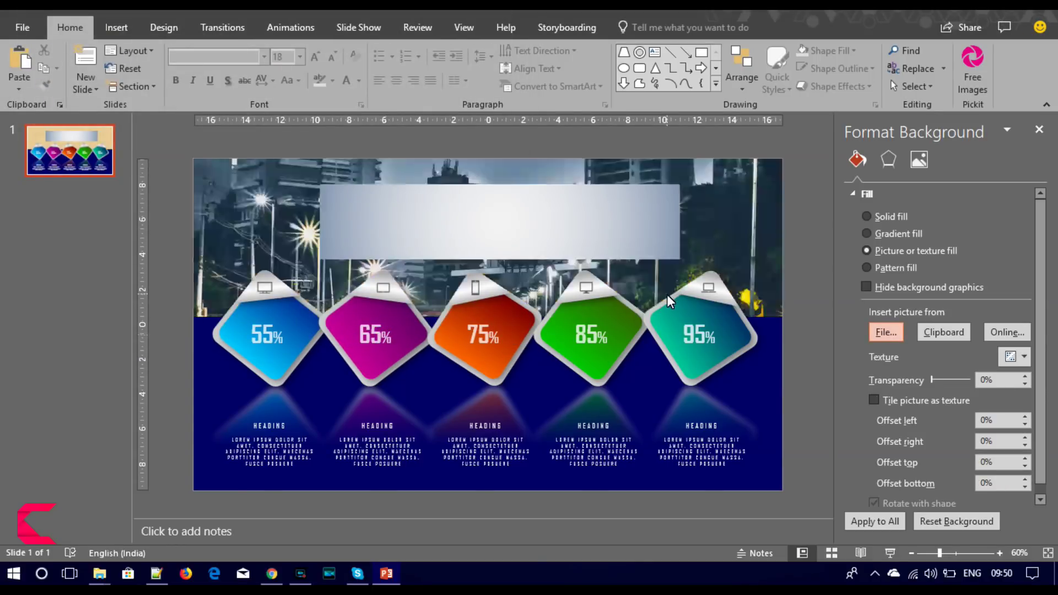
- Stretch the gradient banner from the slide's top edges down to the navy band and send it to back
click(592, 238)
drag(319, 185, 194, 159)
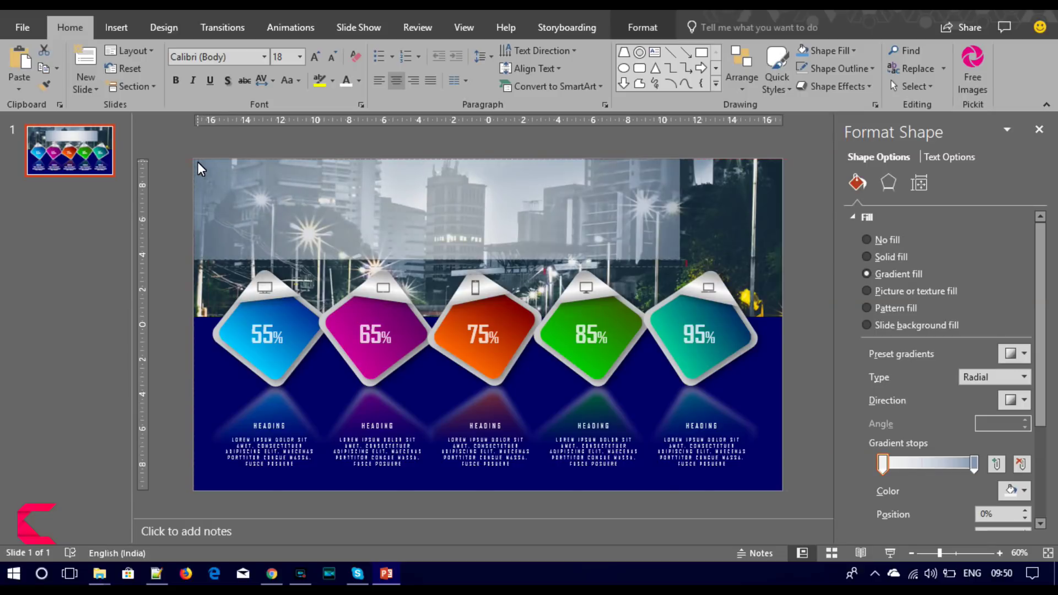
drag(681, 209, 778, 226)
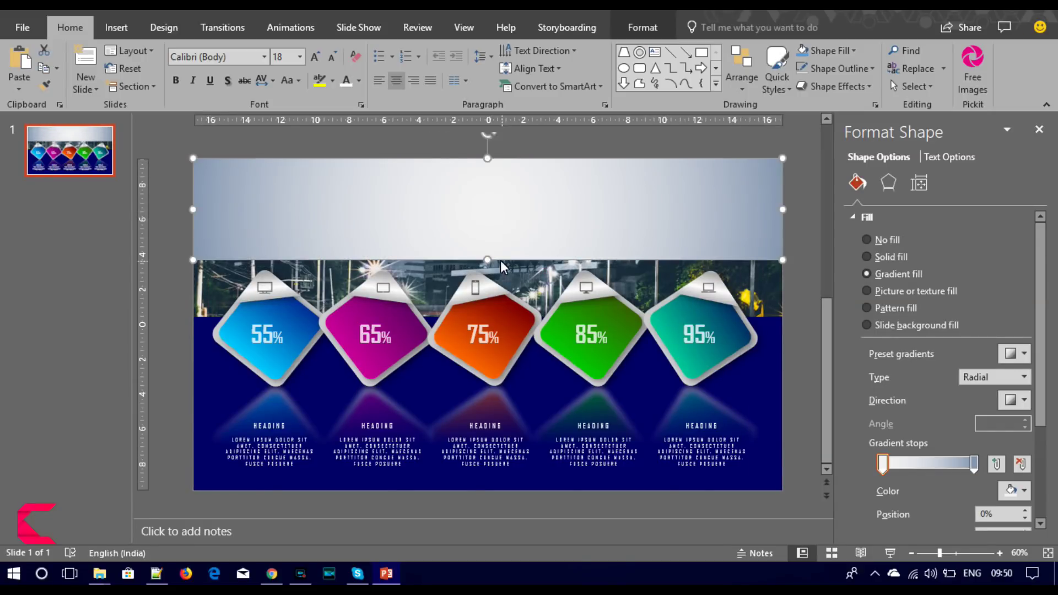
drag(488, 259, 475, 318)
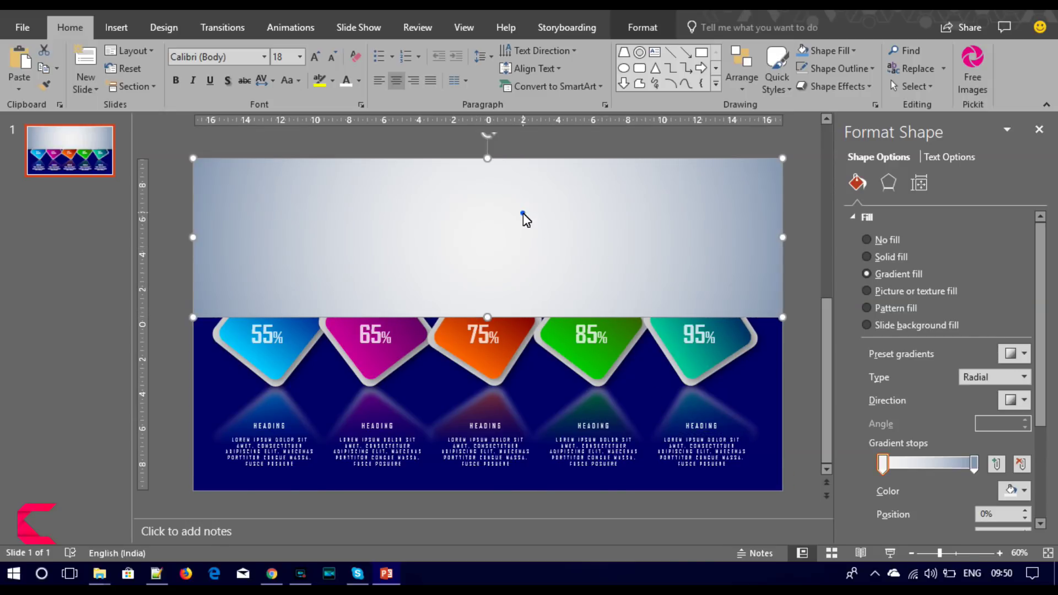
right_click(523, 208)
click(580, 367)
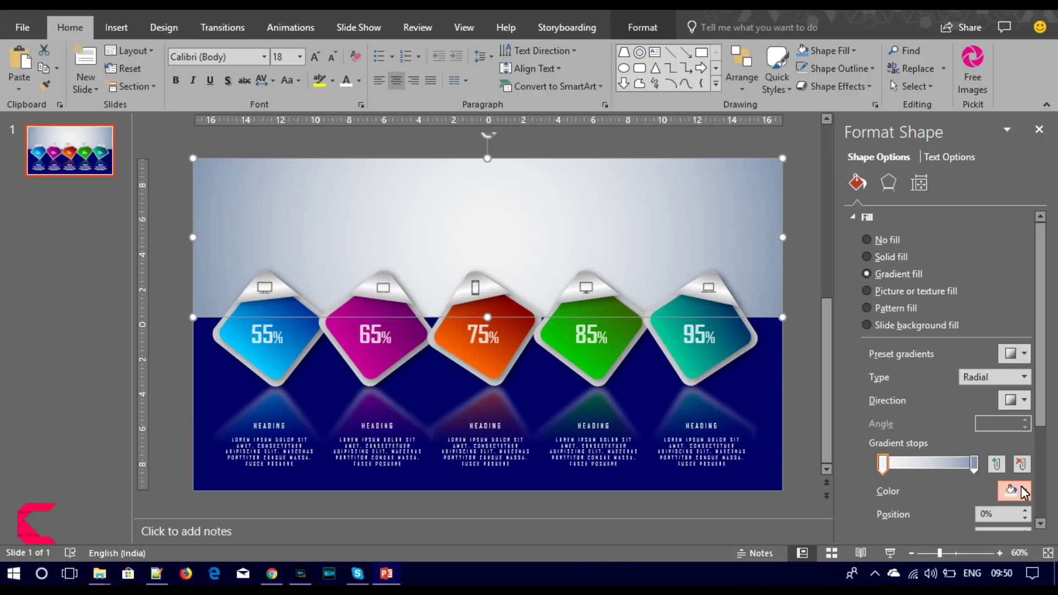
- Make the banner's left gradient stop 42% transparent and the right stop partly transparent
scroll(1002, 464, down, 3)
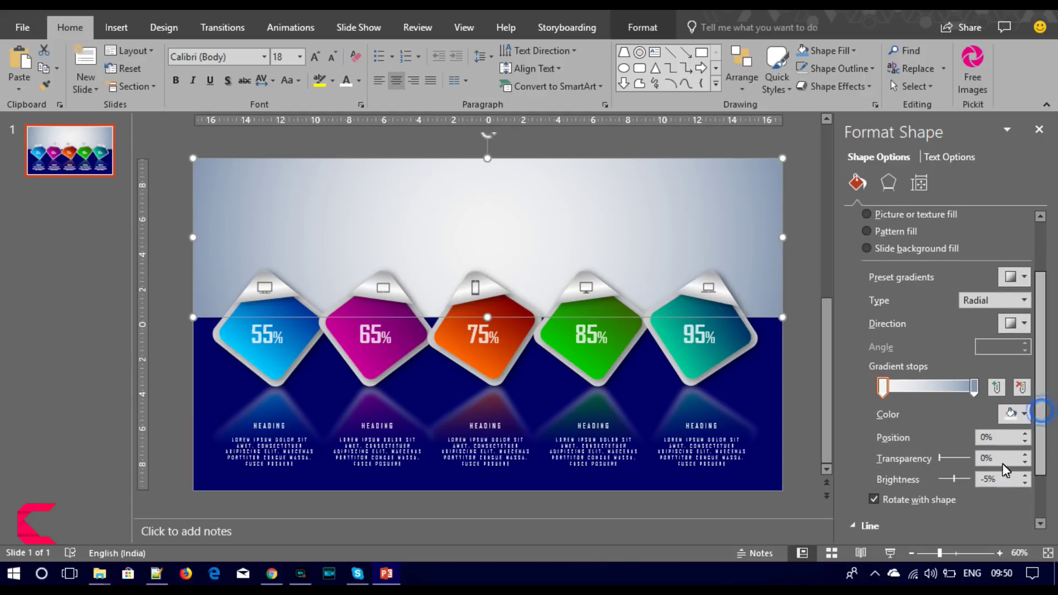
drag(940, 462, 953, 461)
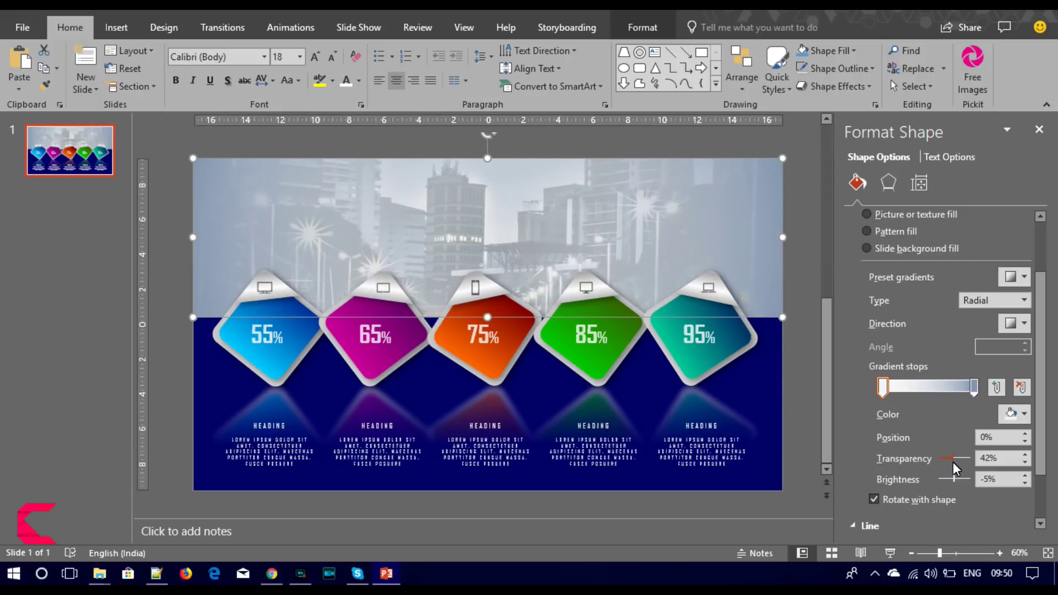
click(973, 388)
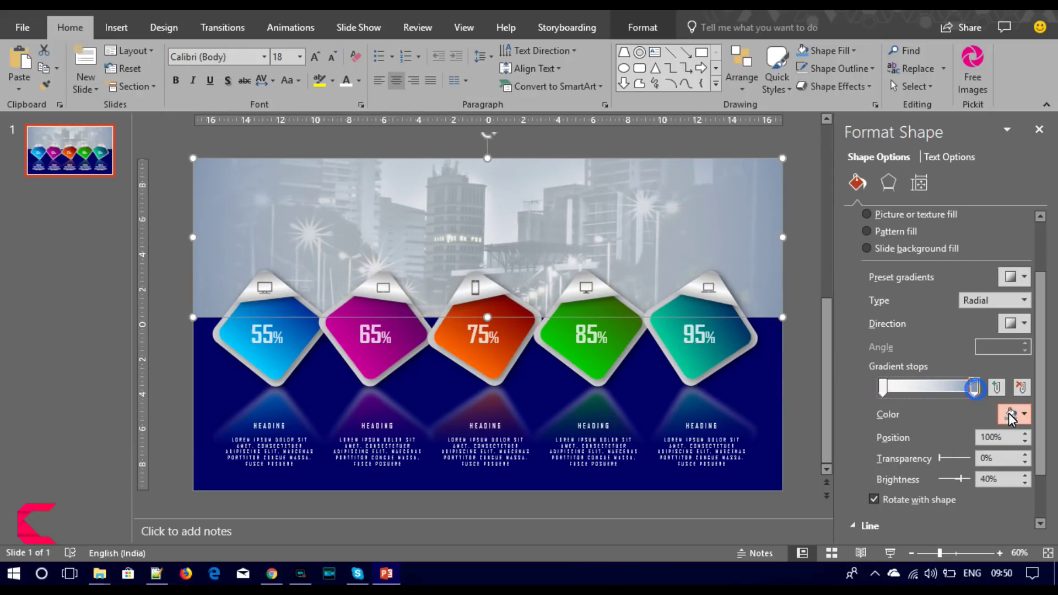
drag(939, 458, 944, 459)
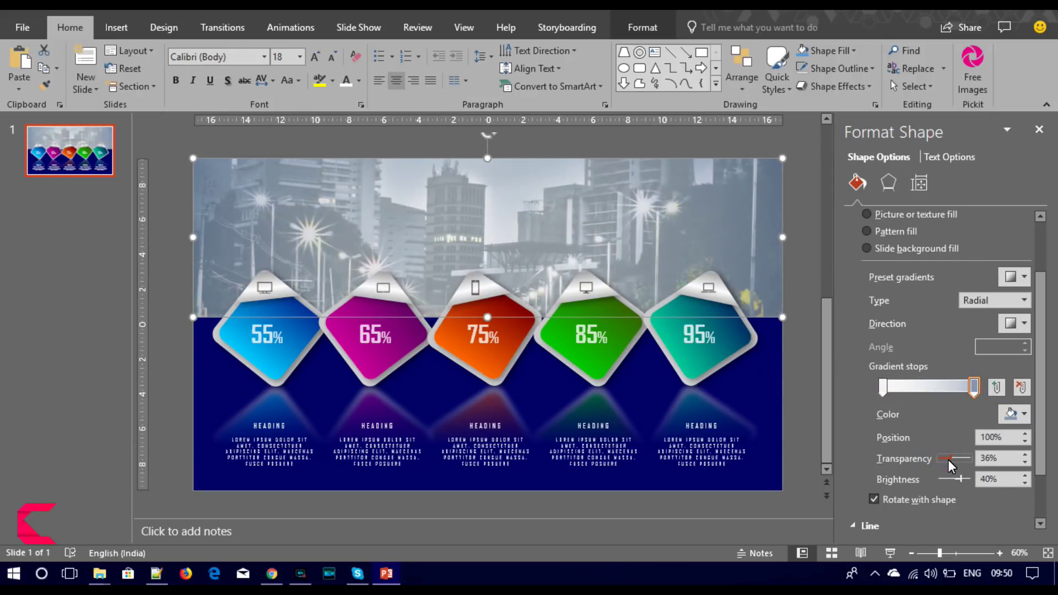
click(808, 358)
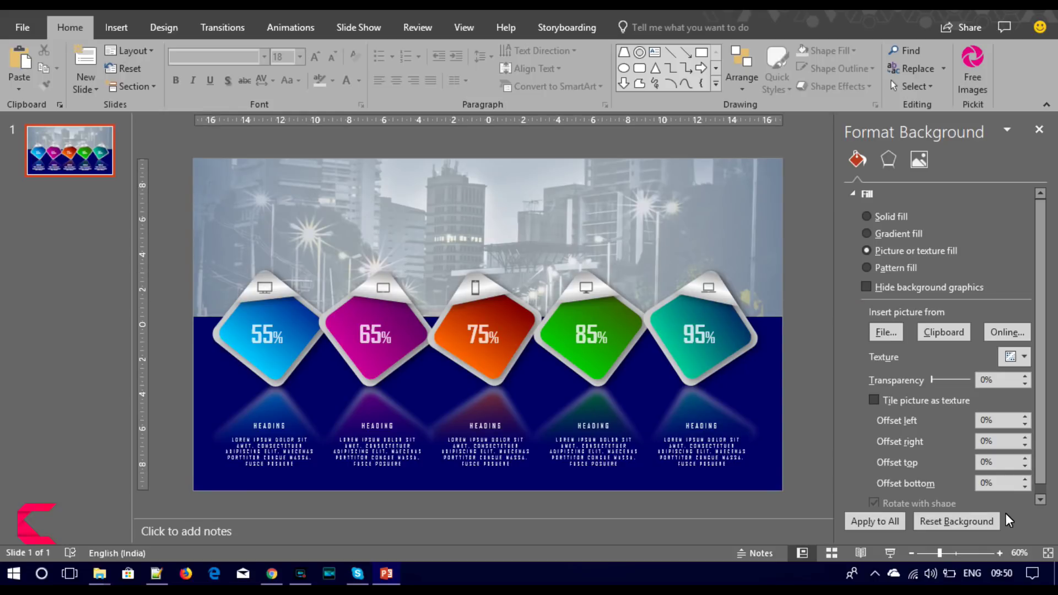
- Draw a text box across the top of the header and type the title 'Business Workflow & Process'
scroll(1044, 448, down, 1)
scroll(1044, 448, up, 1)
click(113, 28)
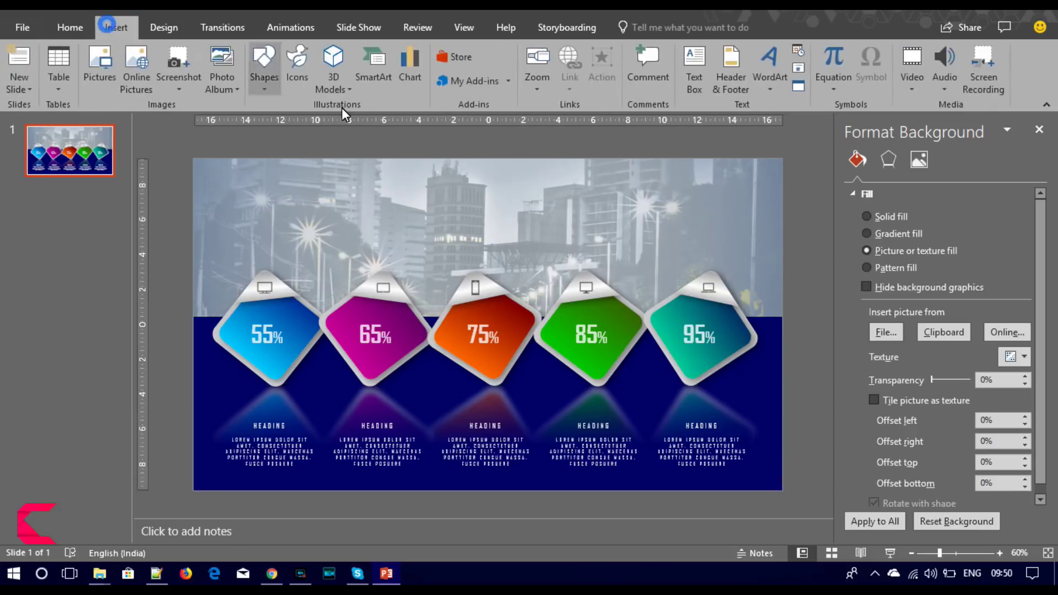
click(694, 69)
drag(333, 160, 654, 206)
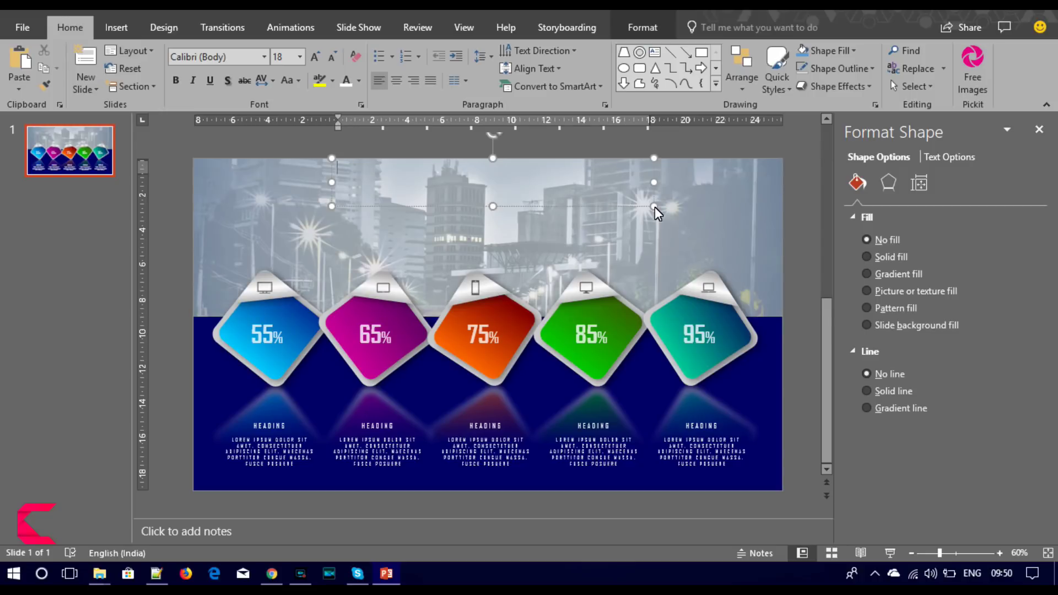
text(Business )
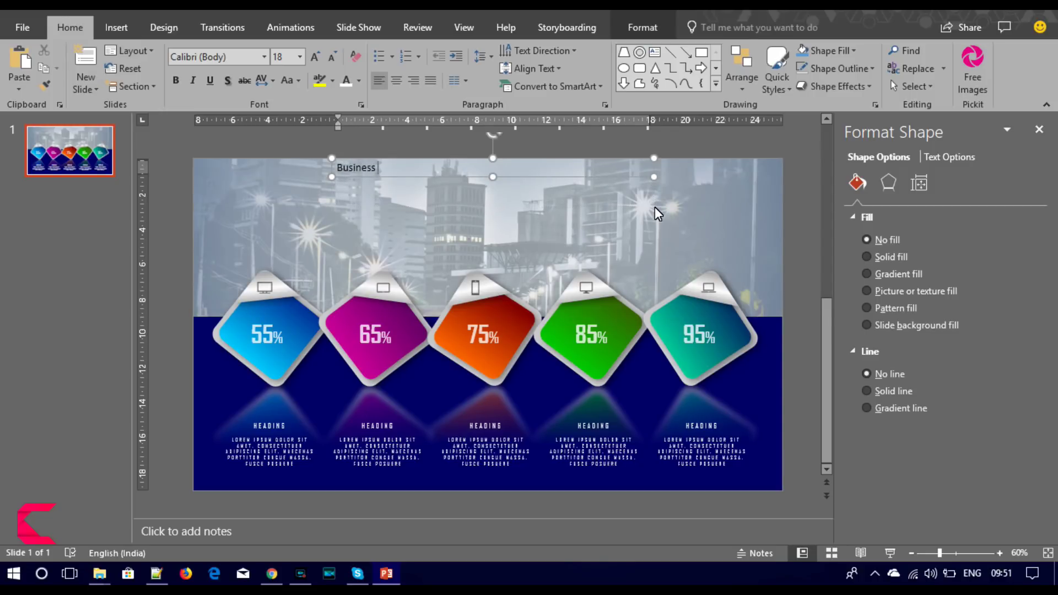
text(Workflow )
text(& Prod)
key(ctrl+a)
click(225, 58)
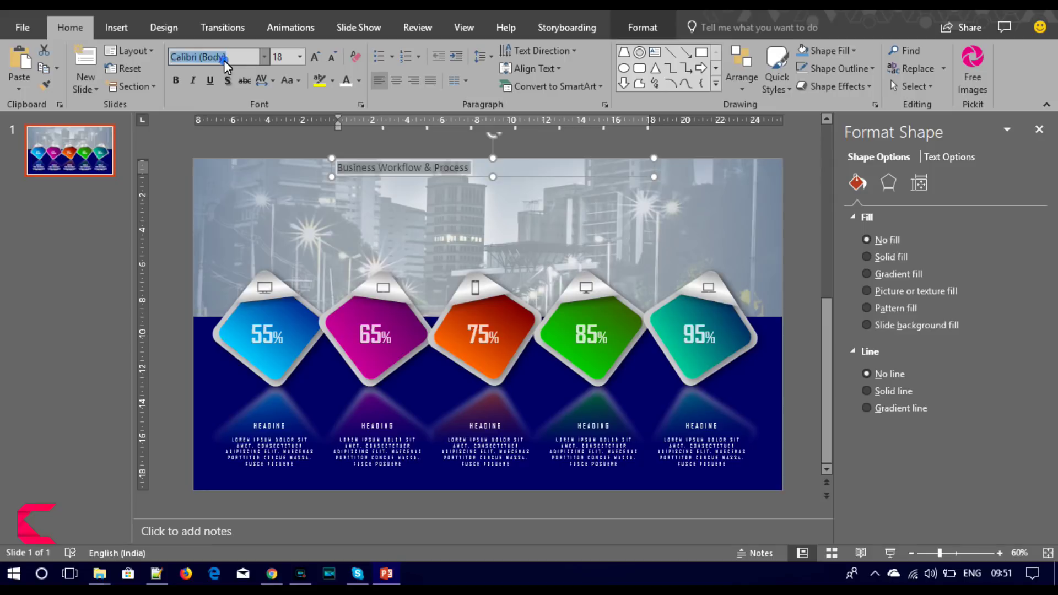
- Format the title in Agency FB, all uppercase, with very wide letter spacing and dark blue colour
text(Agency FB)
key(Return)
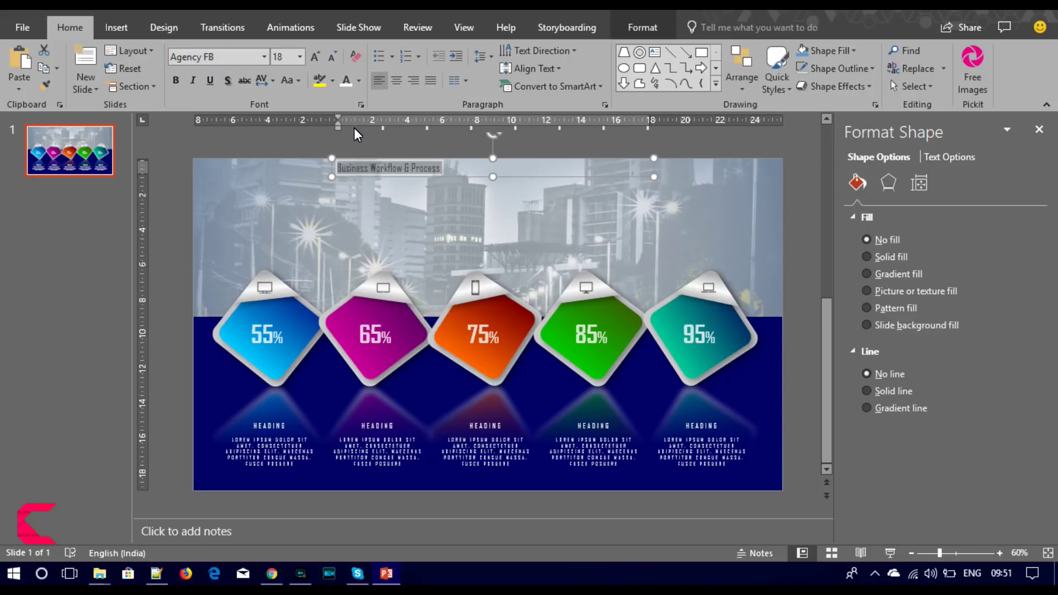
click(273, 81)
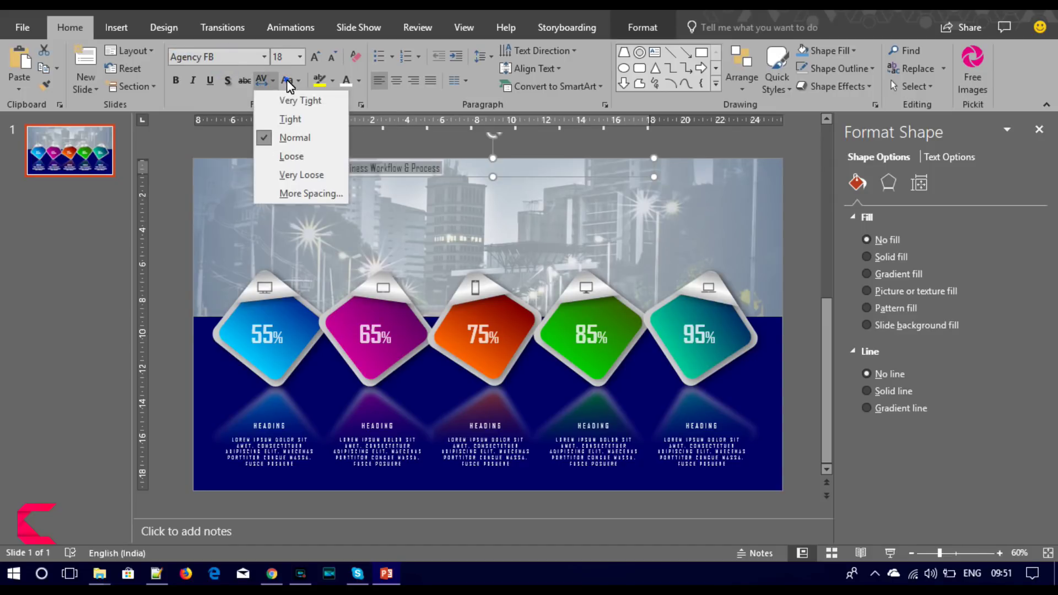
click(287, 80)
click(313, 138)
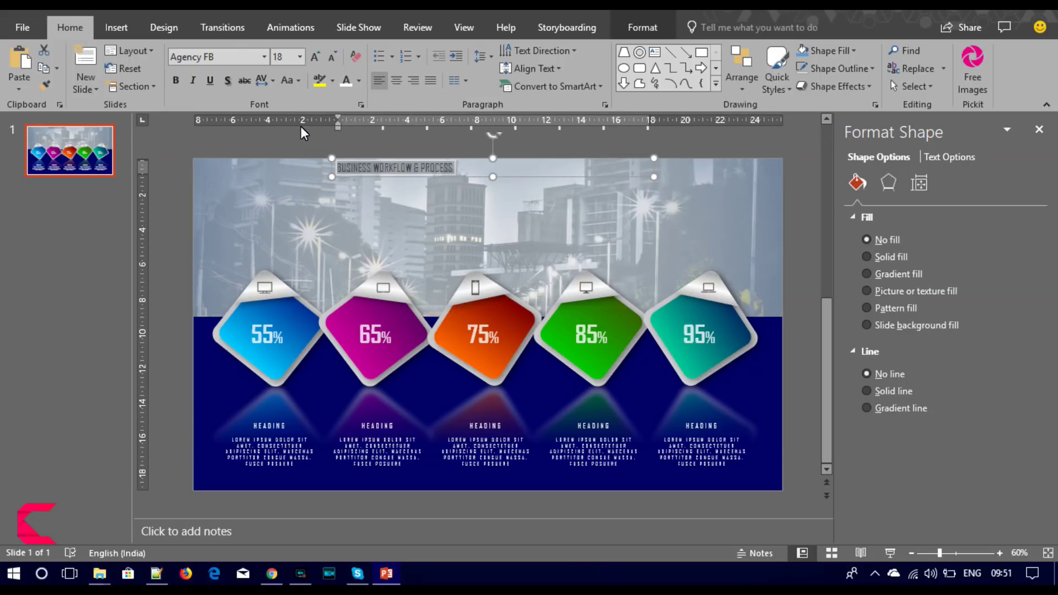
click(267, 80)
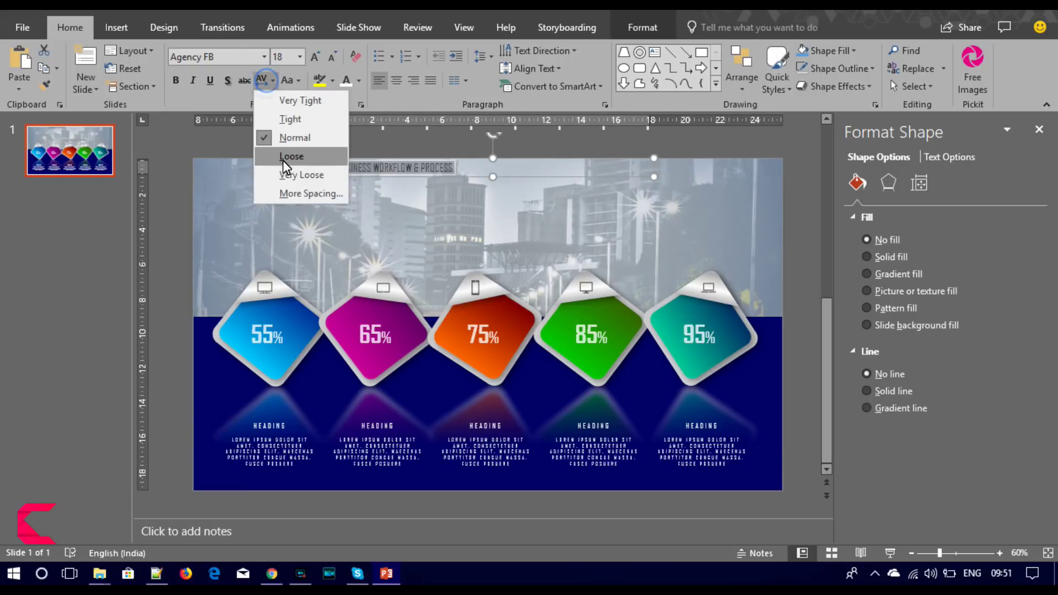
click(283, 171)
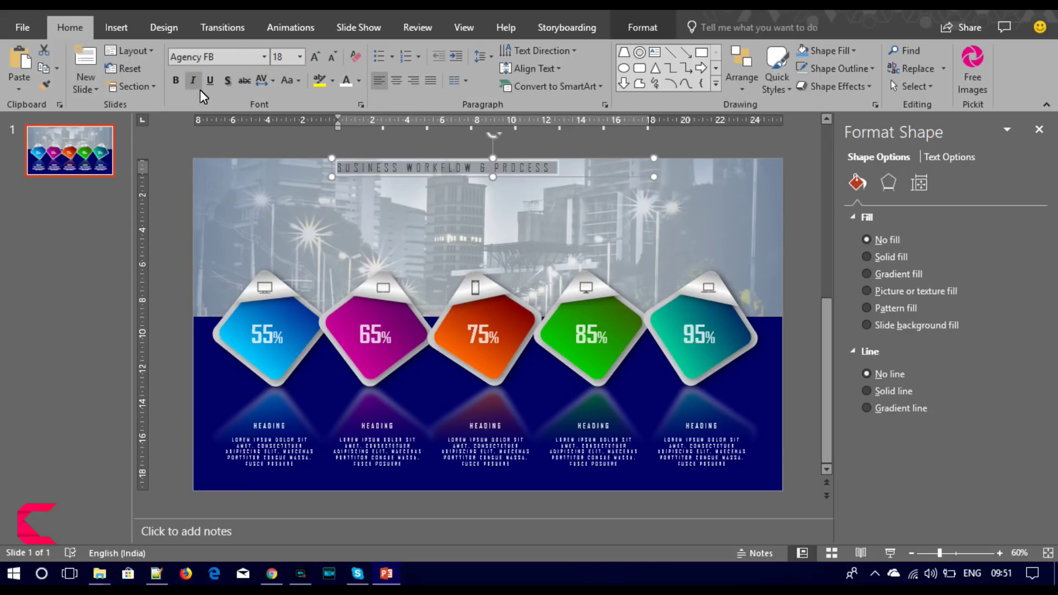
click(360, 80)
click(451, 202)
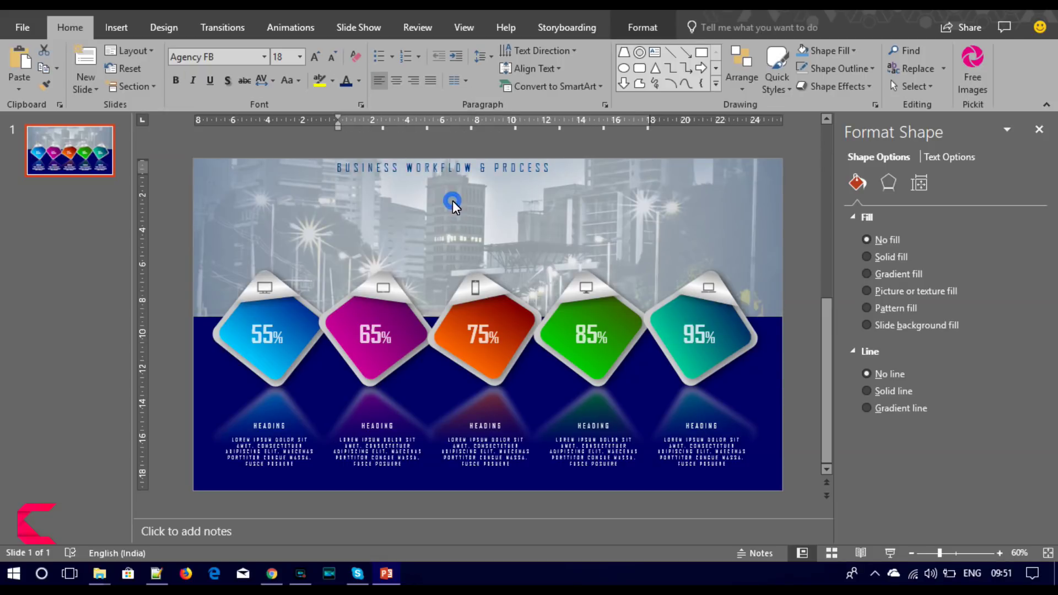
- Enlarge the title to 32 pt and nudge it down into the header
click(359, 84)
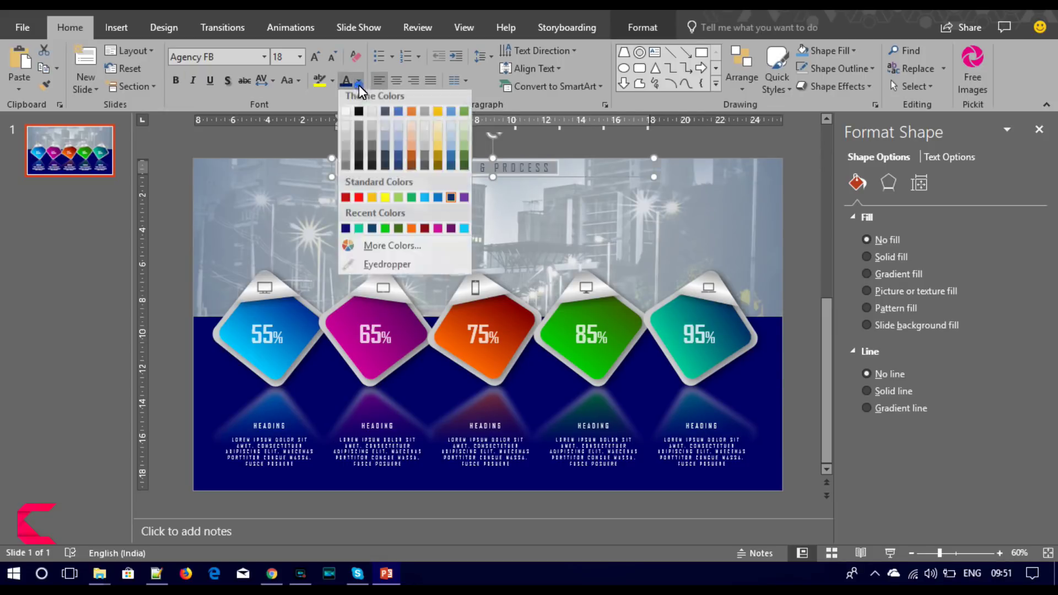
click(451, 201)
click(314, 57)
click(314, 57)
click(314, 56)
click(314, 57)
click(333, 55)
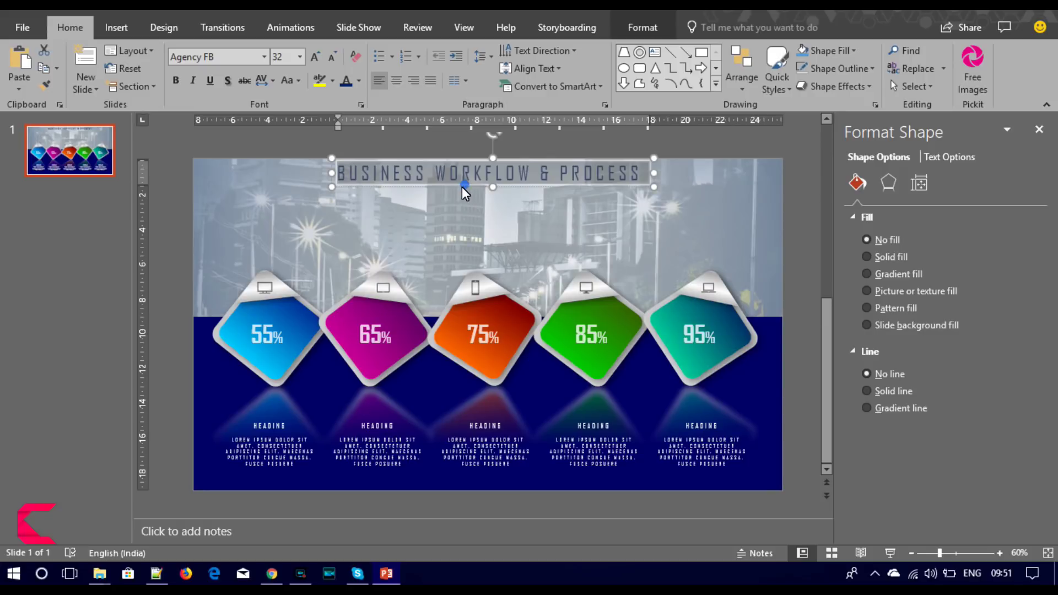
drag(462, 187, 459, 193)
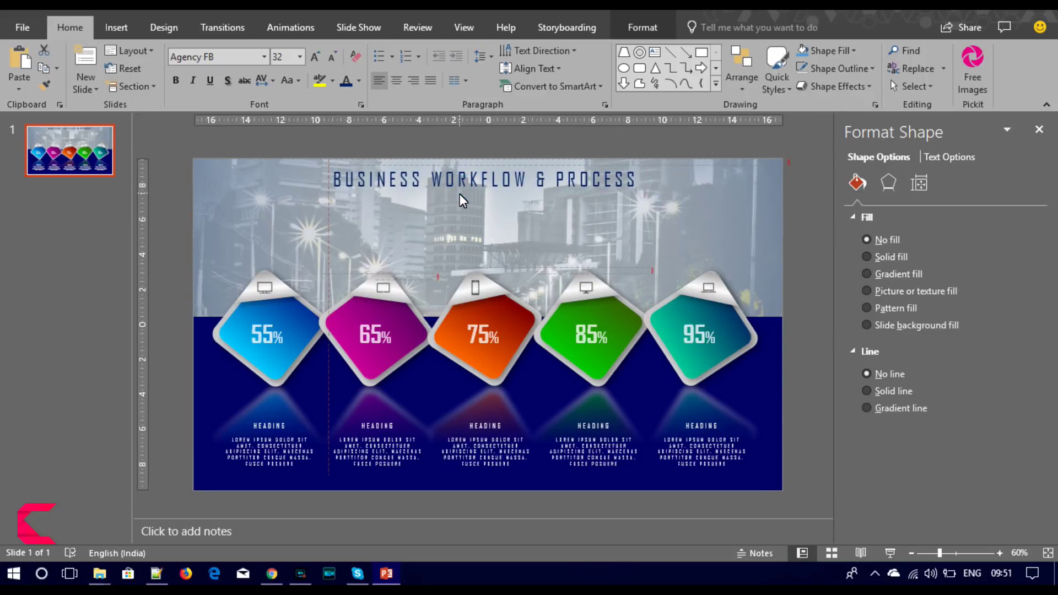
click(644, 27)
click(797, 52)
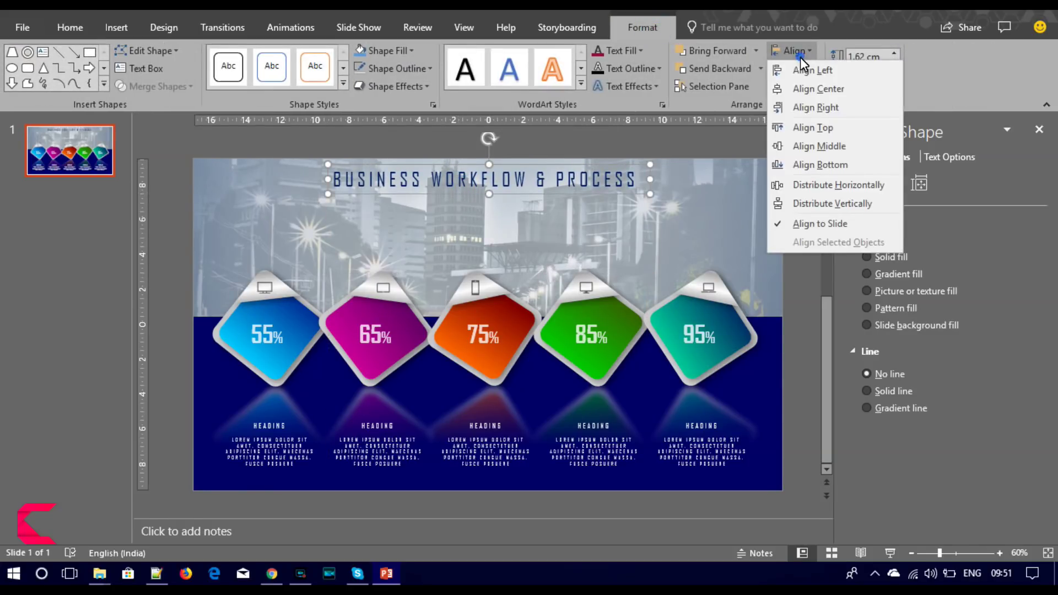
- Centre the title box on the slide and make the title bold in dark blue-grey
click(810, 88)
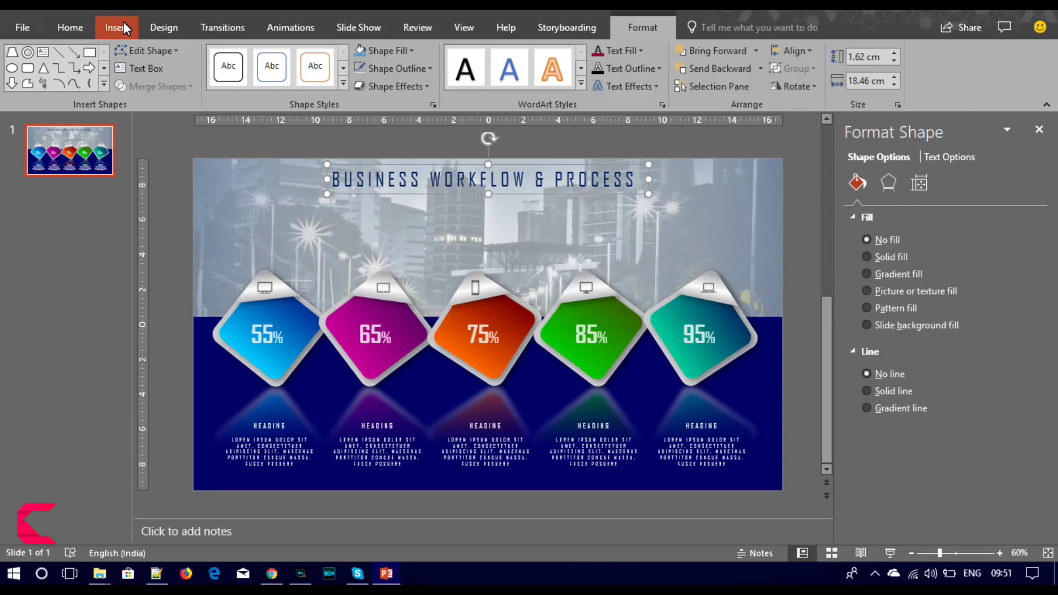
click(67, 23)
click(362, 81)
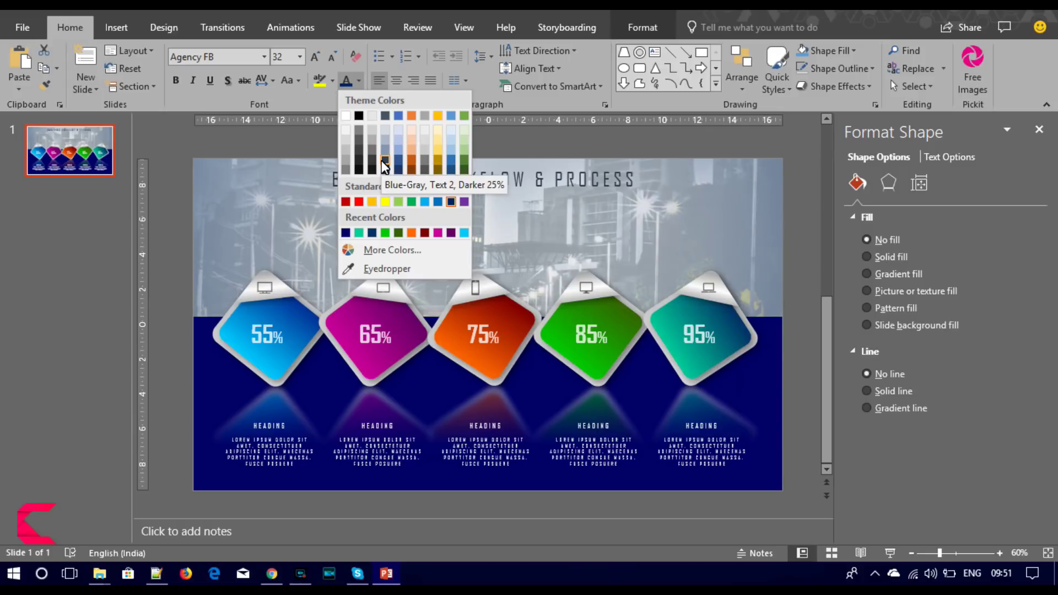
click(381, 161)
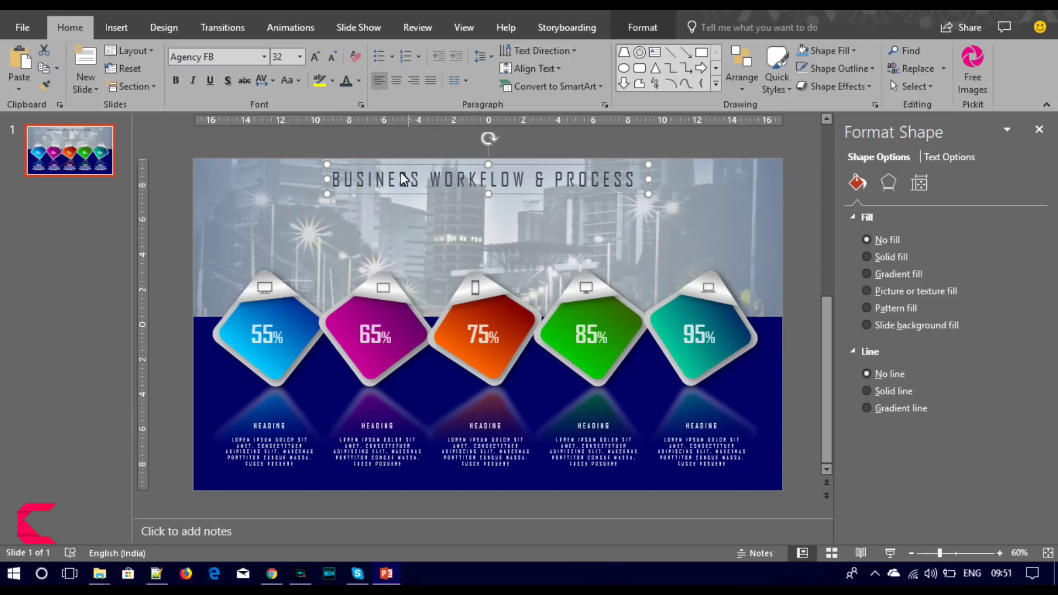
click(176, 85)
- Widen the title box to one line at 32 pt, tighten letter spacing, and centre the text
drag(649, 192, 673, 191)
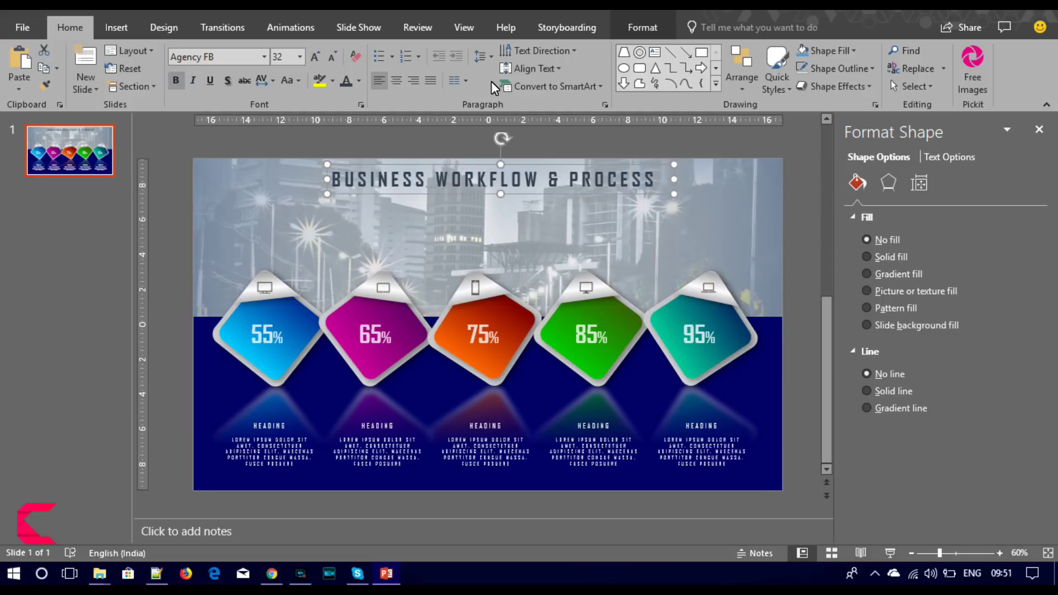
click(333, 54)
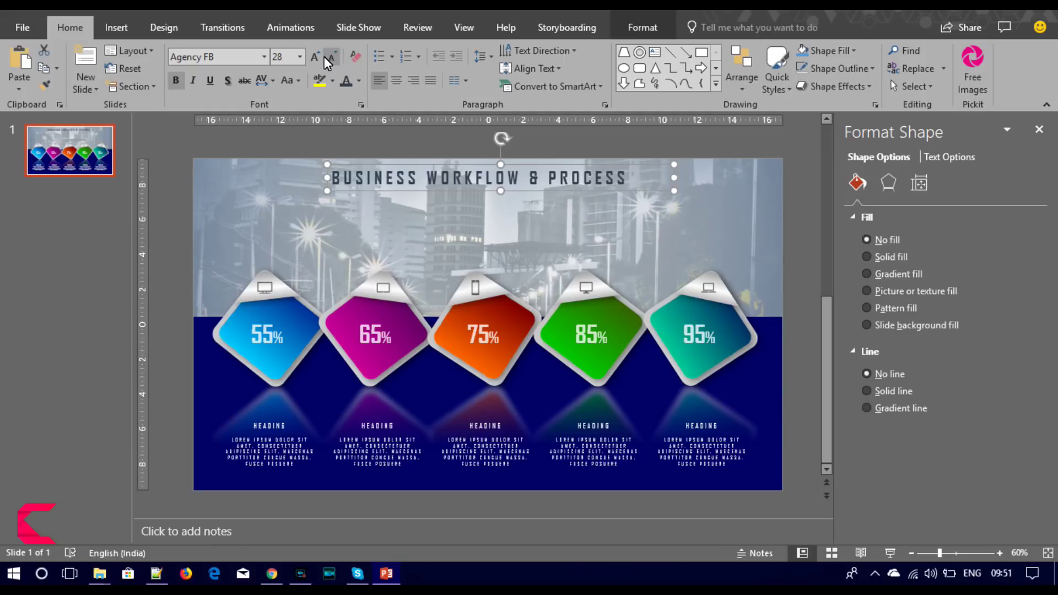
click(315, 55)
click(267, 82)
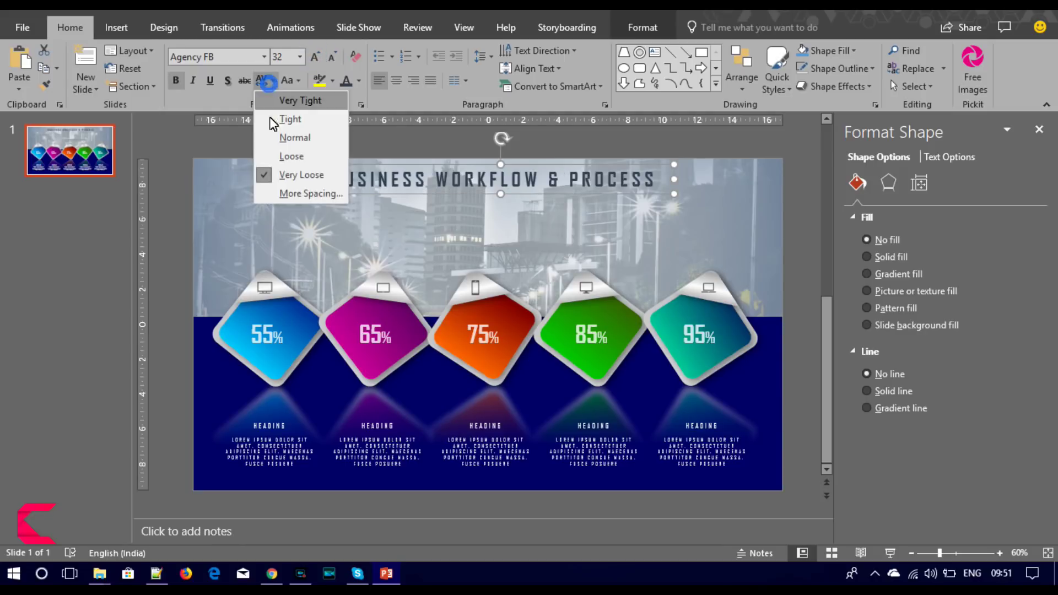
click(276, 162)
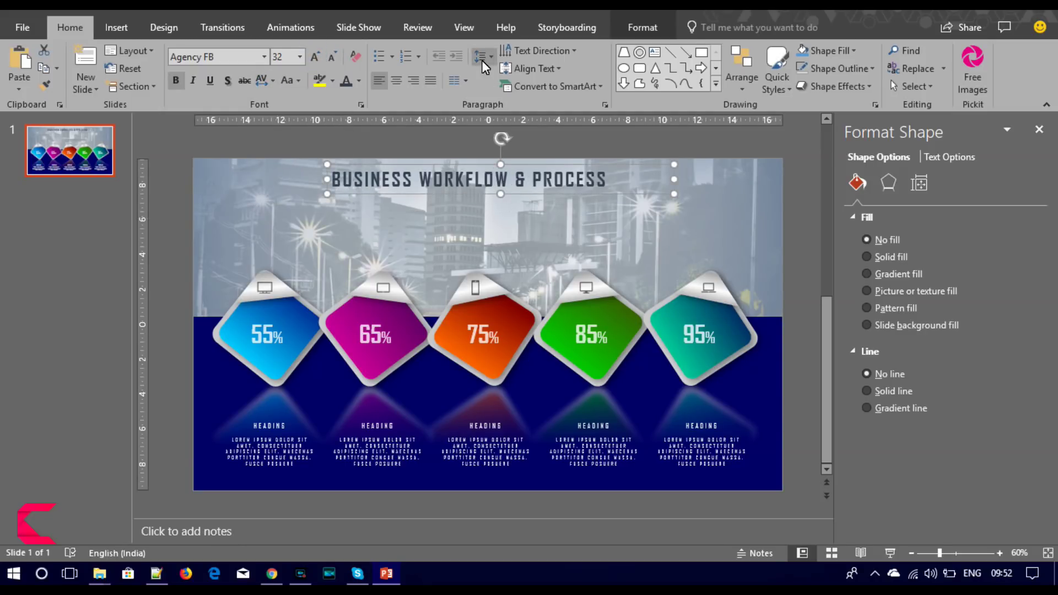
click(394, 81)
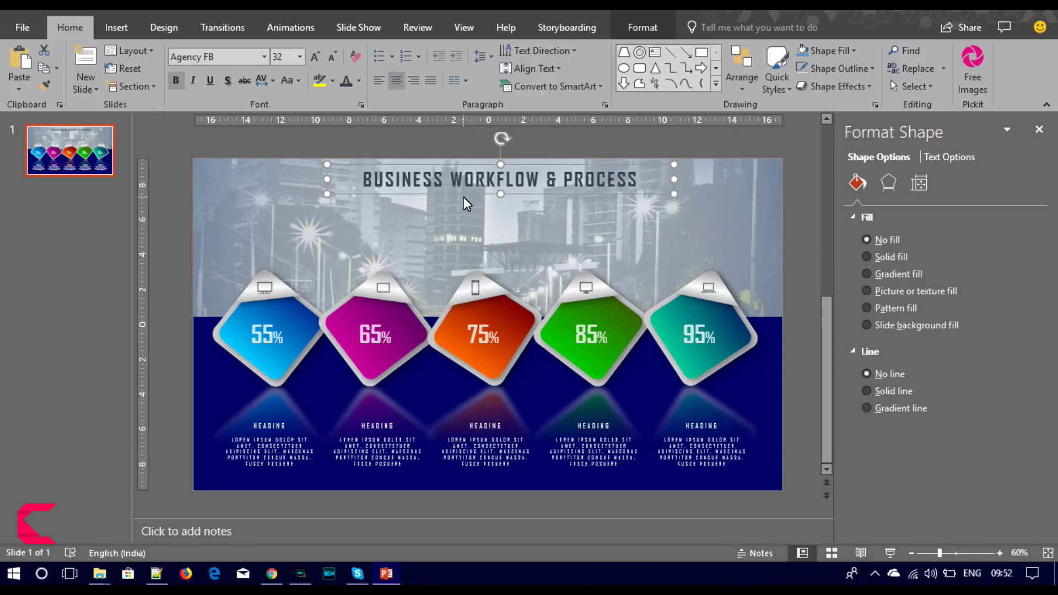
drag(461, 193, 448, 193)
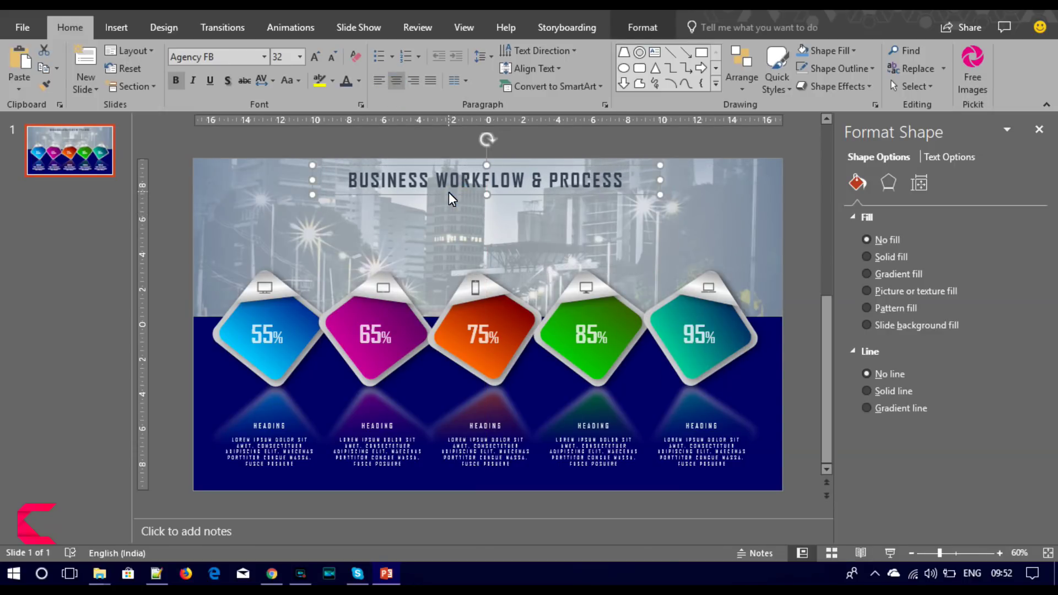
- Duplicate the title below itself and retype it as 'Creative venus business presentation'
key(ctrl+c)
key(ctrl+v)
drag(448, 203, 444, 217)
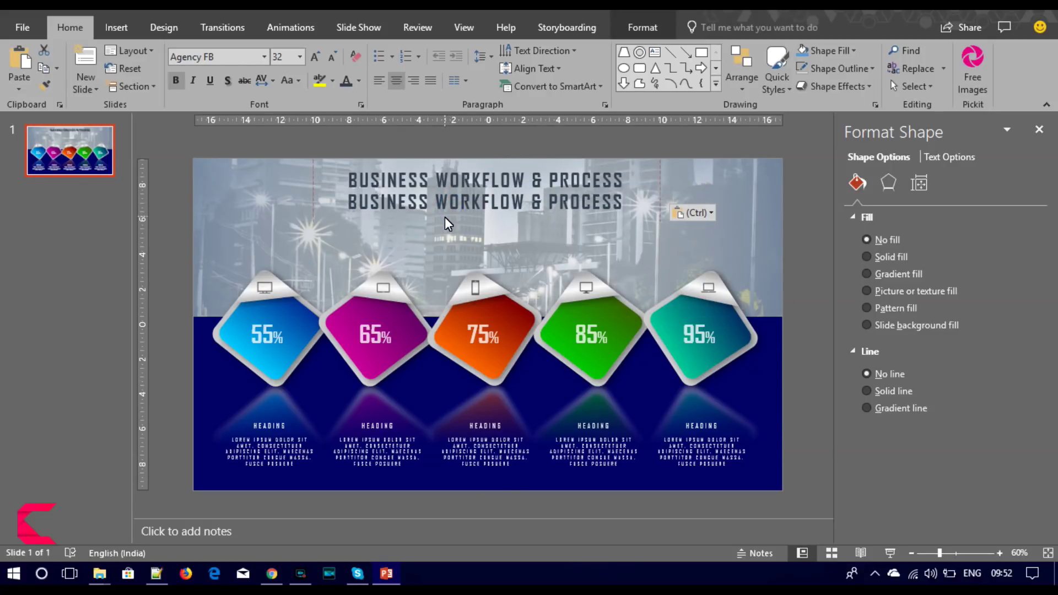
triple_click(441, 201)
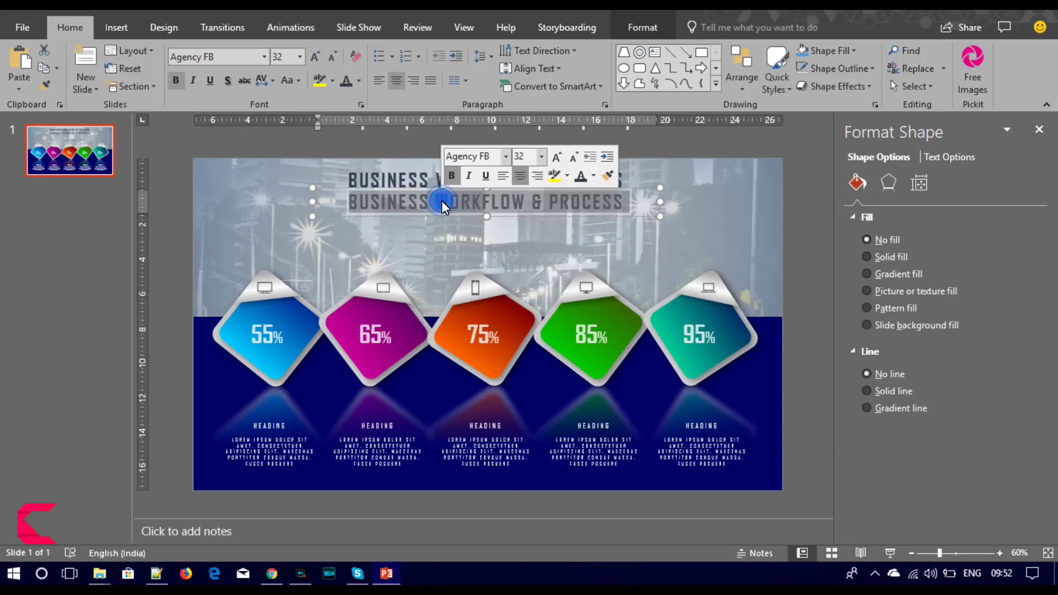
text(Creative venus business presentation)
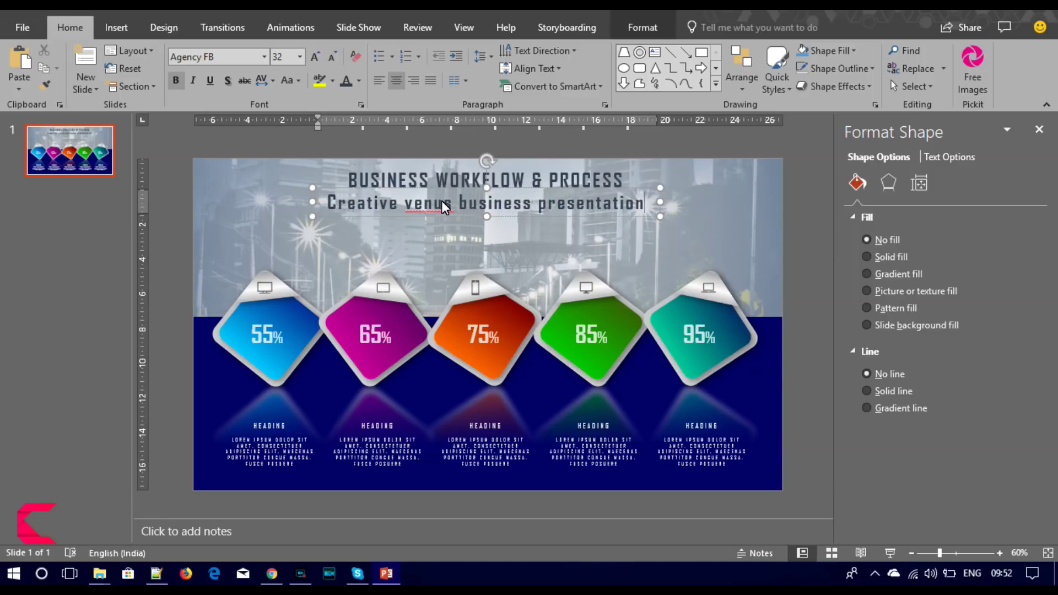
- Convert the subtitle to uppercase and shrink it to 18 pt
key(ctrl+a)
click(289, 81)
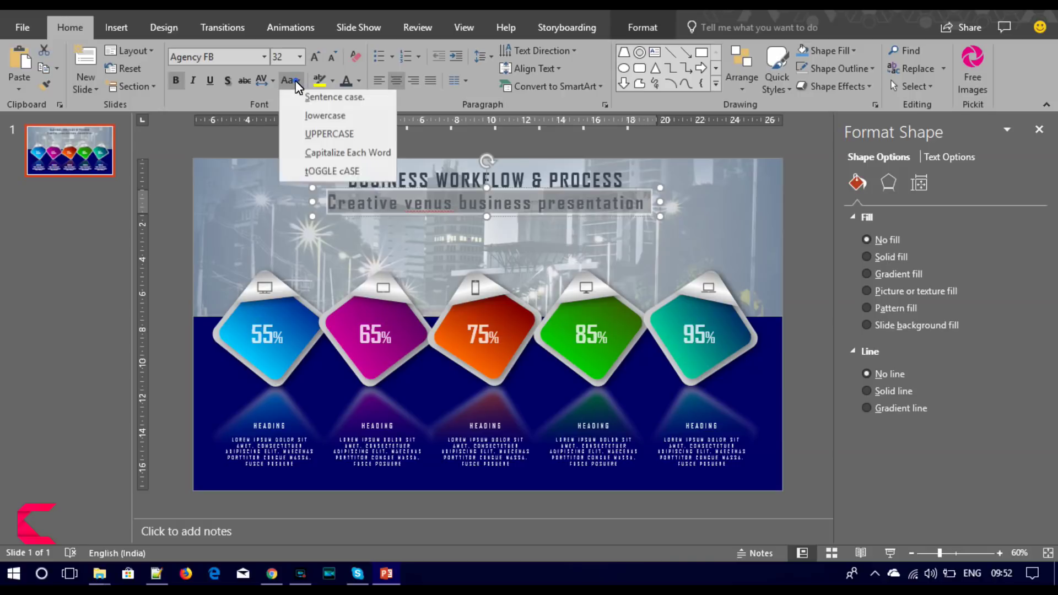
click(309, 137)
click(330, 60)
click(330, 59)
click(329, 60)
click(331, 61)
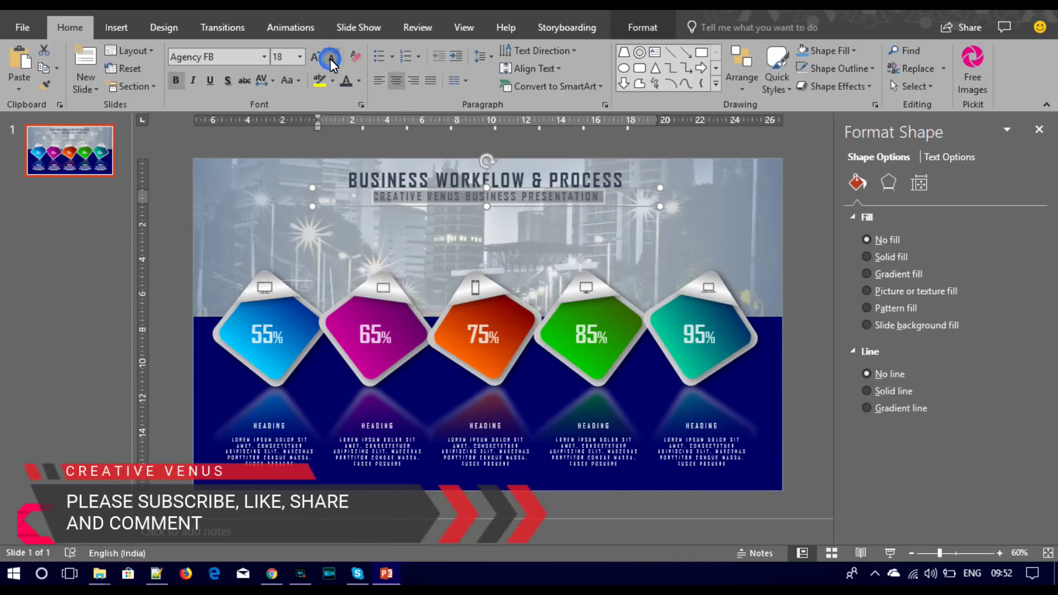
- Centre the subtitle box on the slide and remove its bold formatting
click(623, 206)
drag(623, 205, 626, 208)
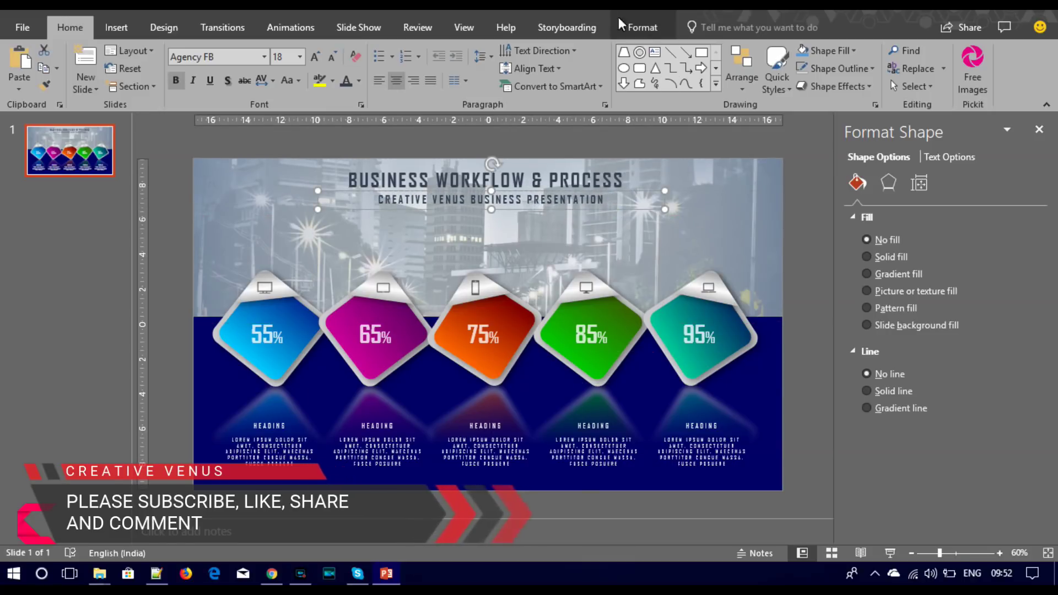
click(642, 27)
click(791, 50)
click(812, 88)
click(80, 24)
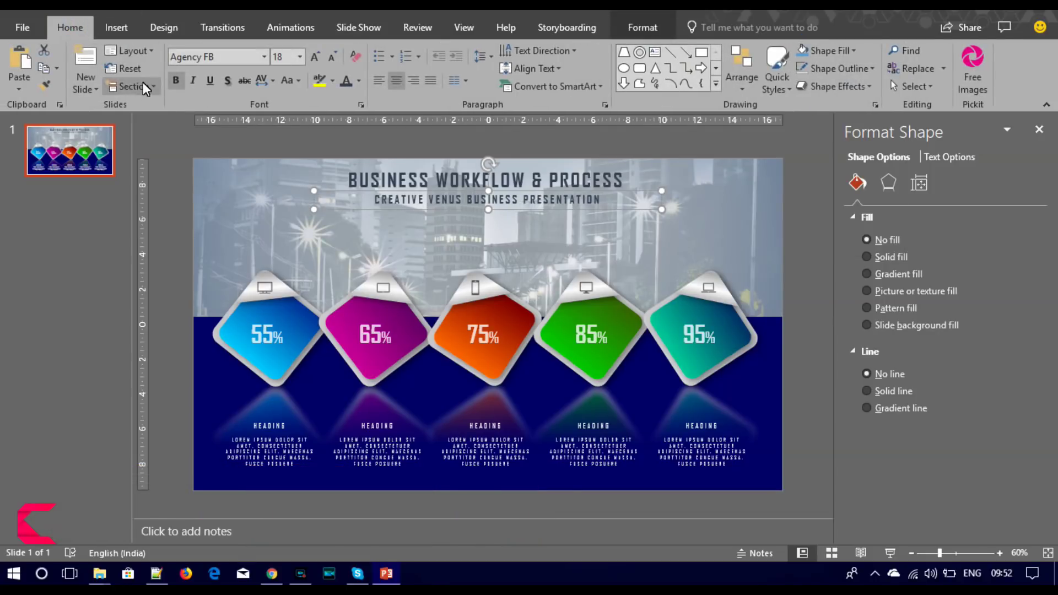
click(175, 81)
click(422, 182)
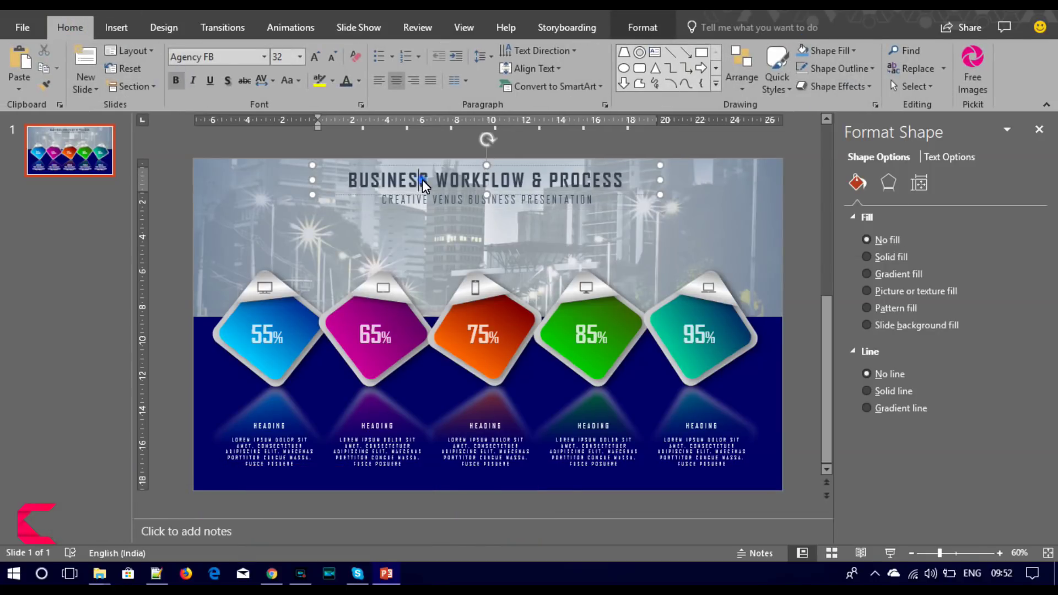
click(425, 165)
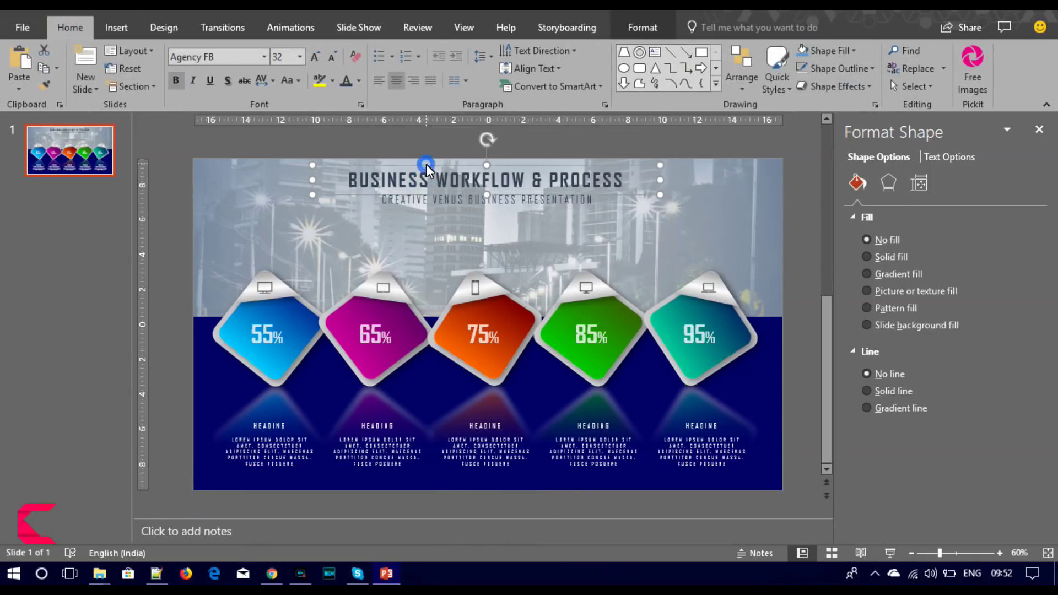
click(810, 279)
- Colour the header gradient's outer right-hand stop blue and set it to 14% transparency
click(751, 216)
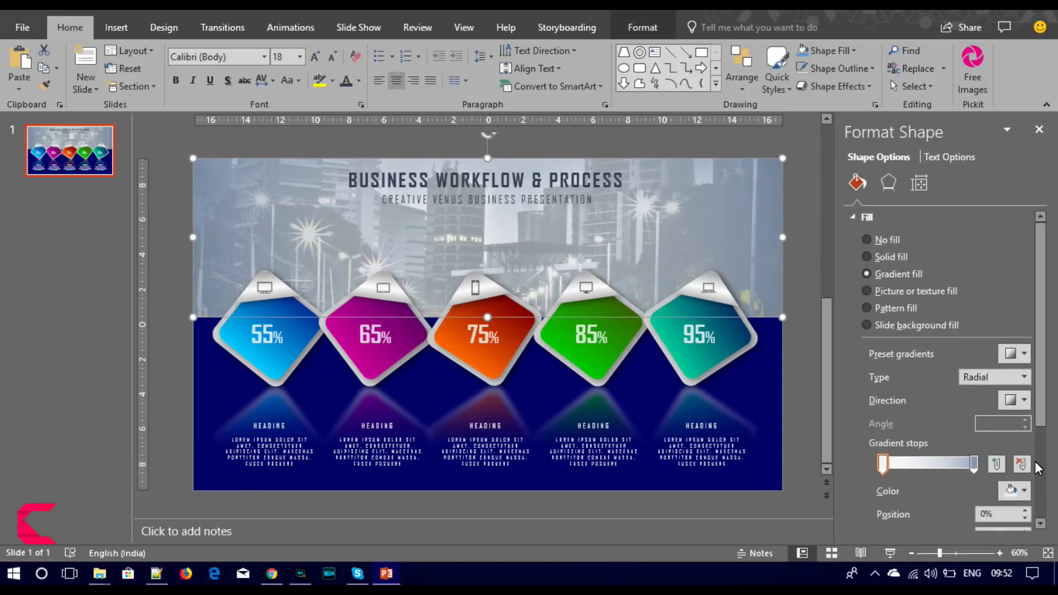
click(1022, 491)
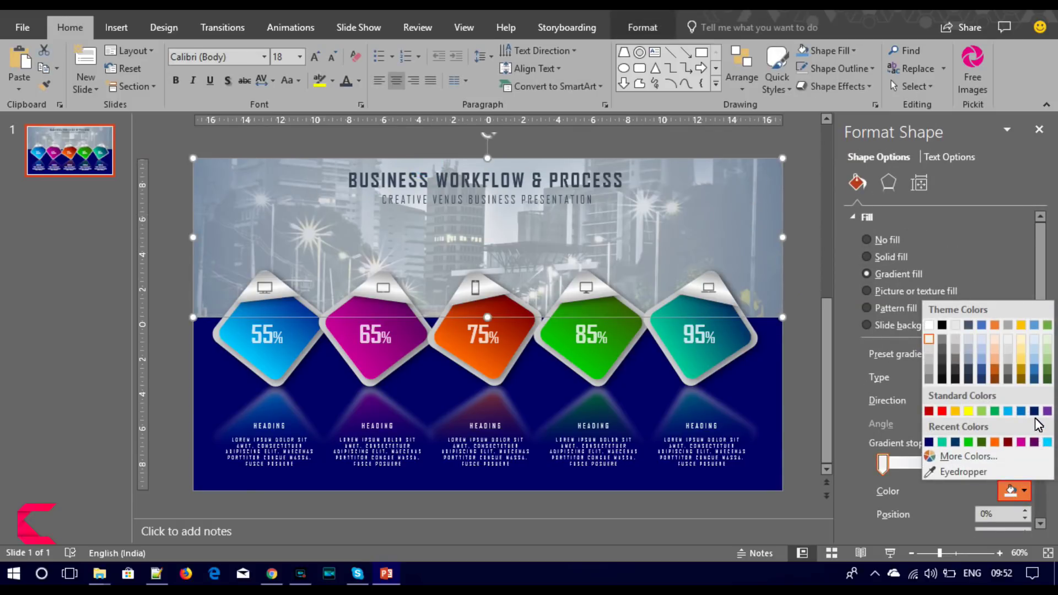
click(1019, 411)
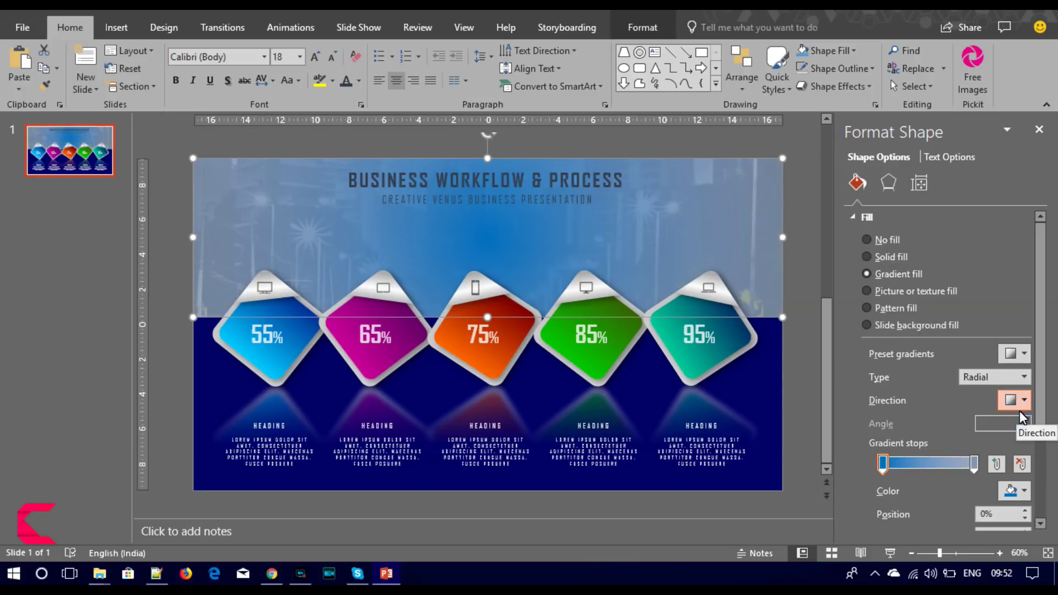
key(ctrl+z)
click(974, 465)
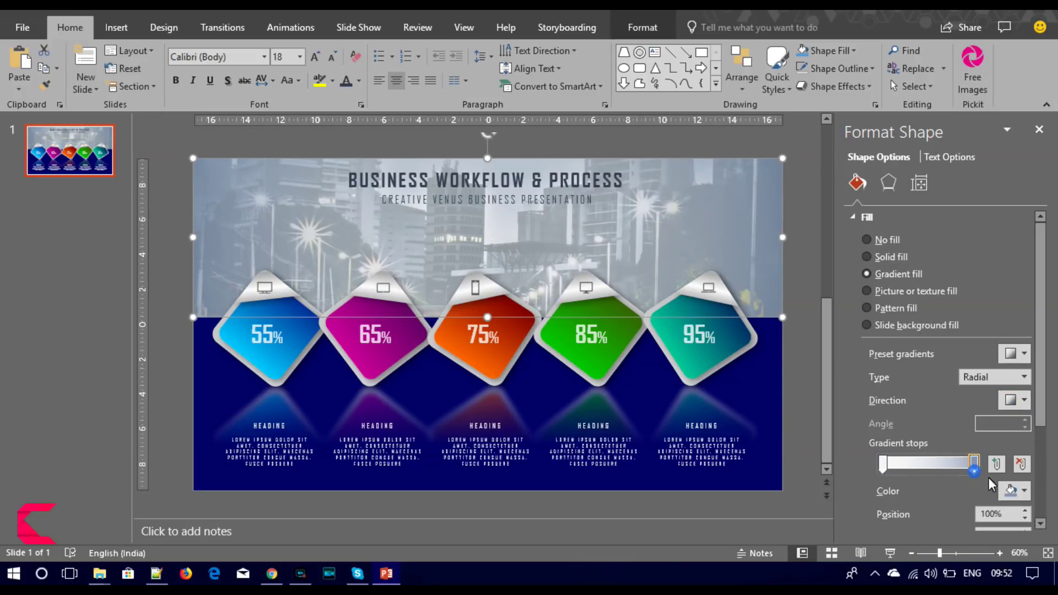
click(1023, 491)
click(982, 370)
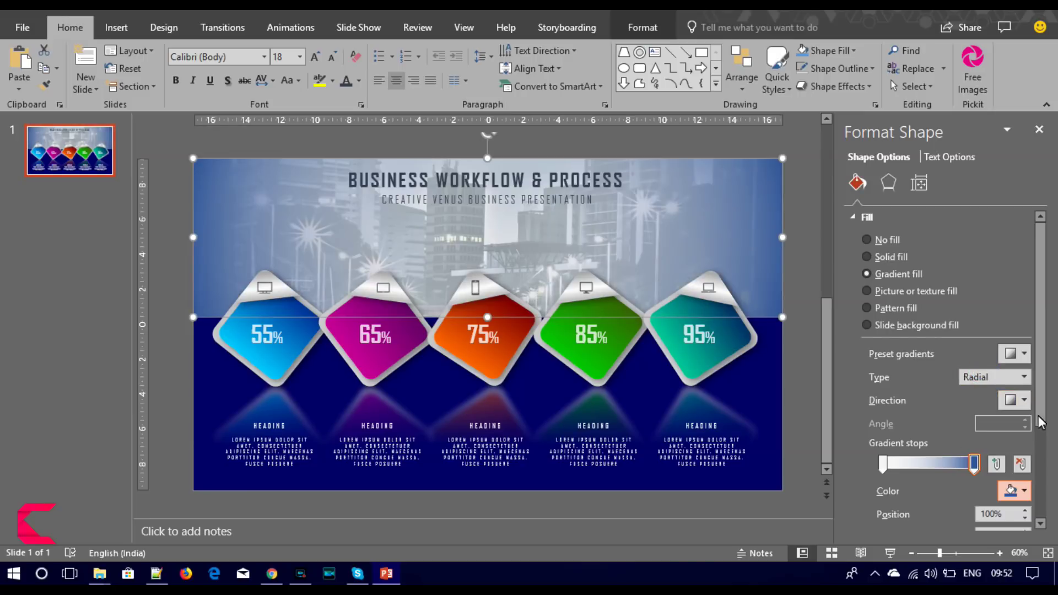
drag(1041, 397, 1041, 430)
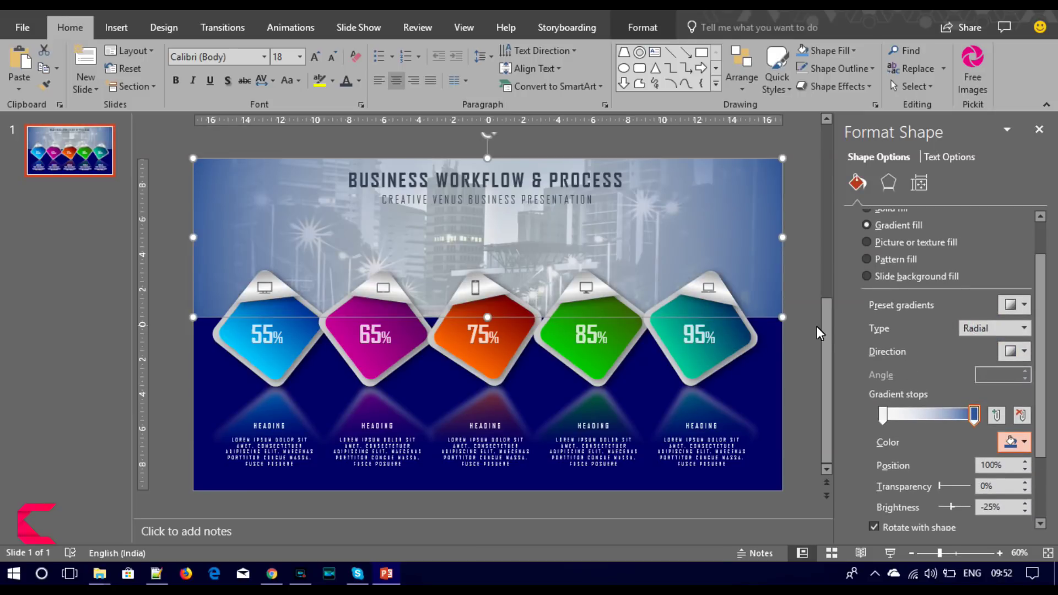
drag(940, 486, 944, 485)
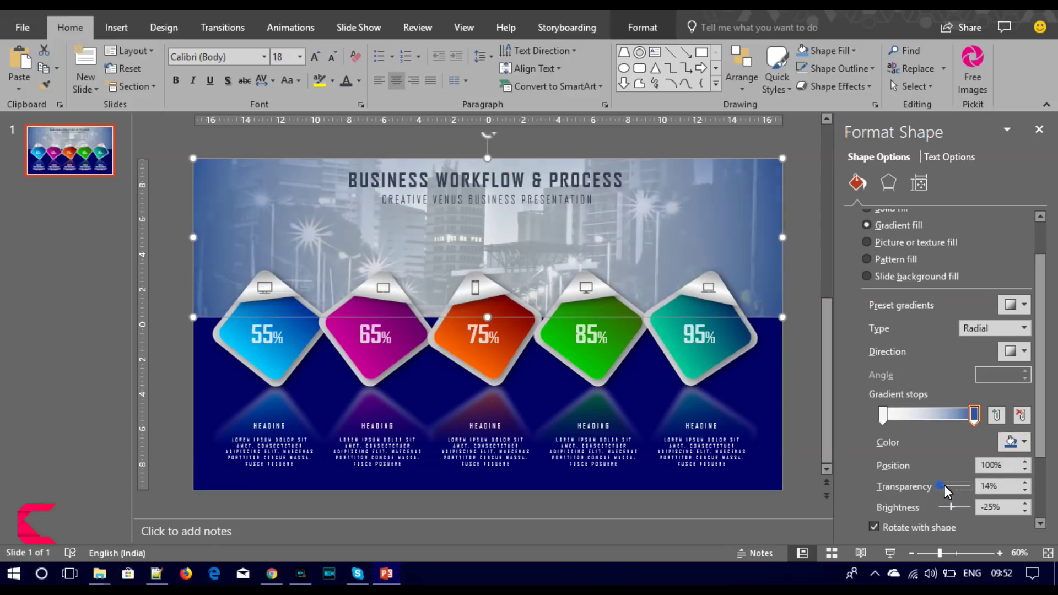